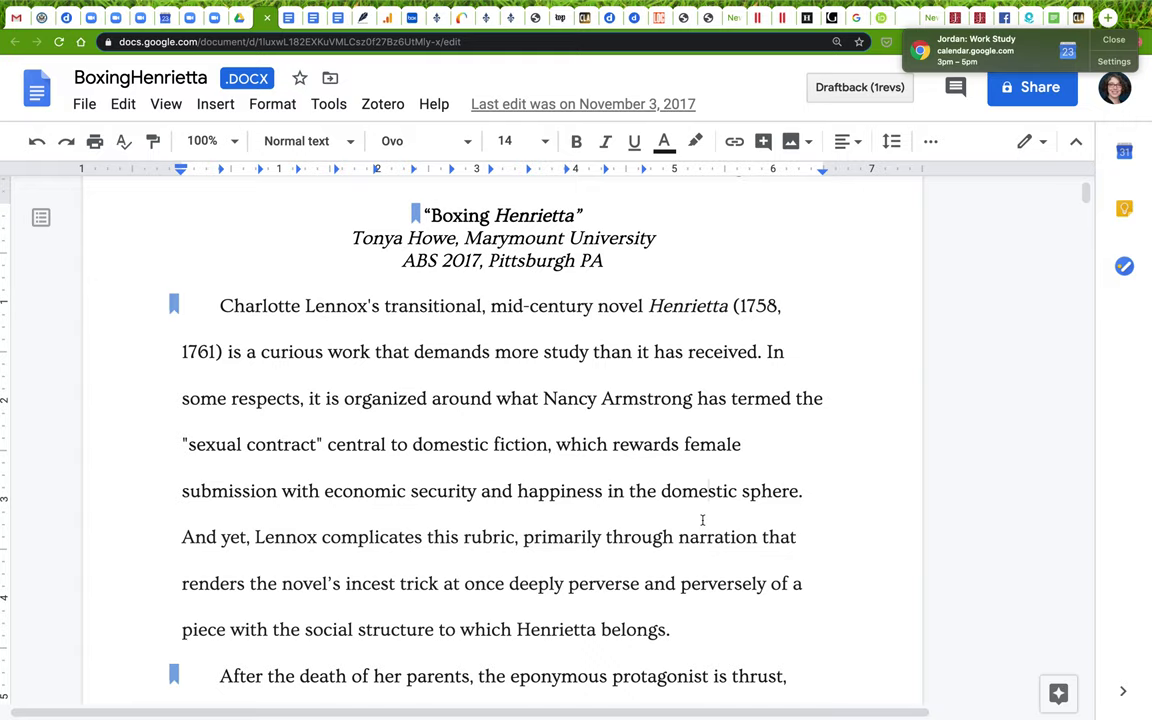
Skim the opening pages of the BoxingHenrietta essay and return to its first paragraph.
scroll(702, 520, up, 1)
scroll(702, 520, down, 2)
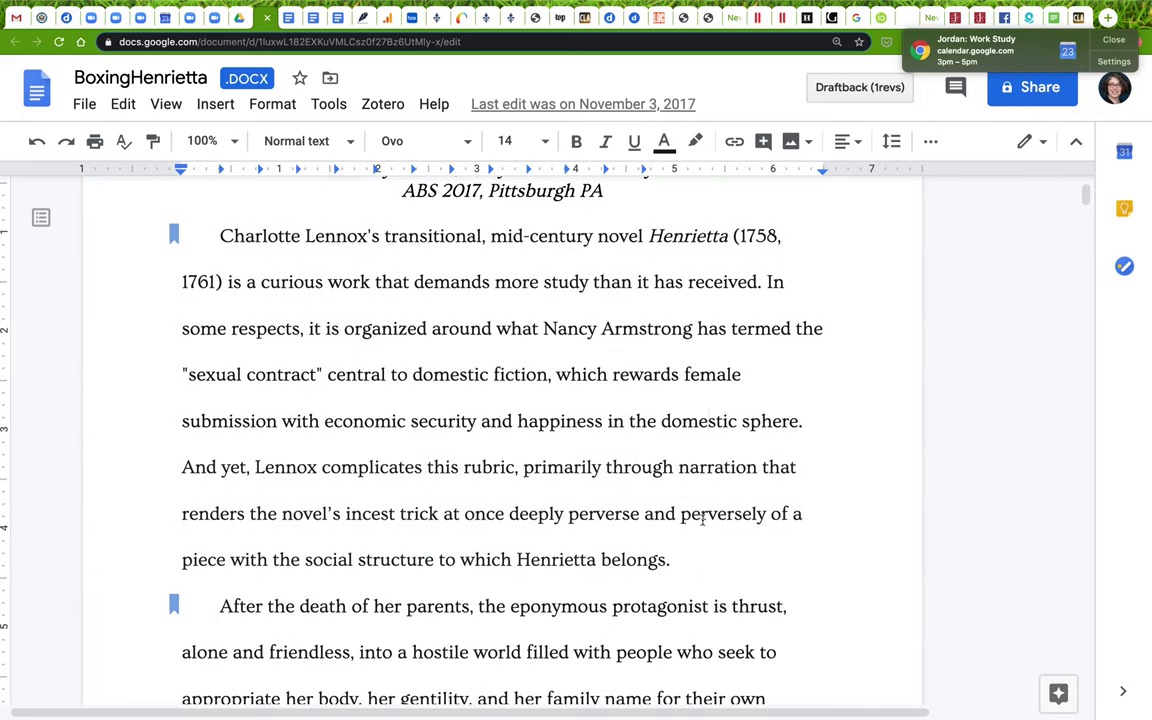
scroll(702, 520, up, 1)
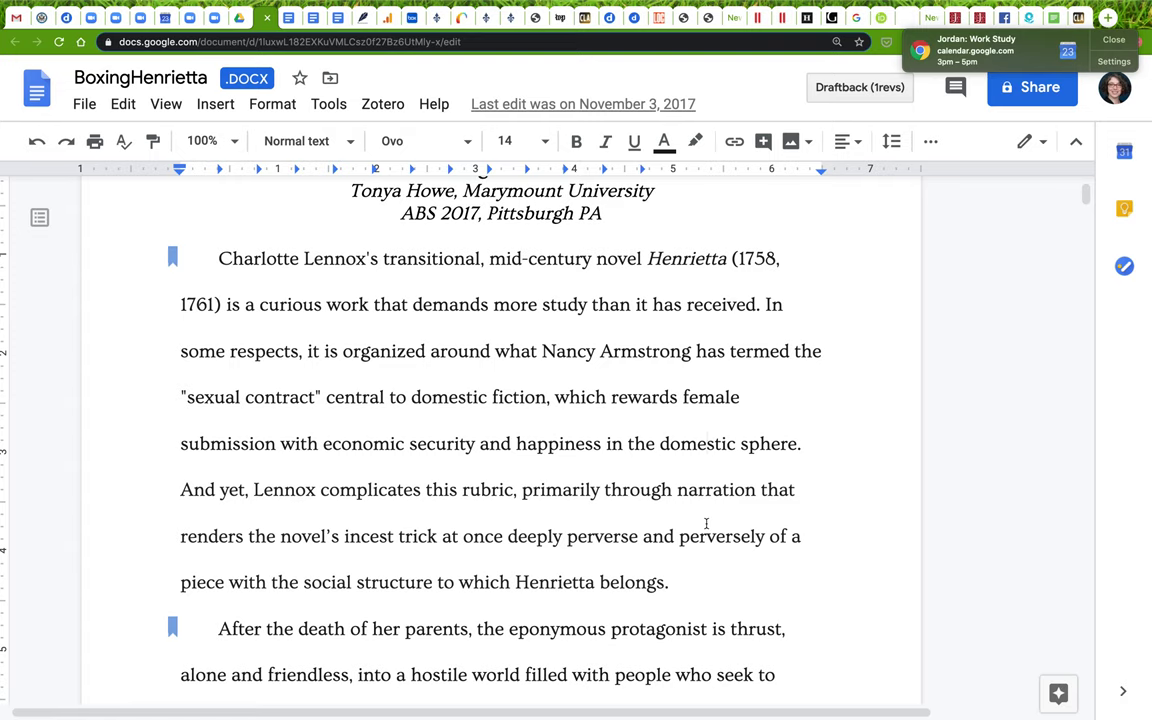
scroll(706, 523, down, 5)
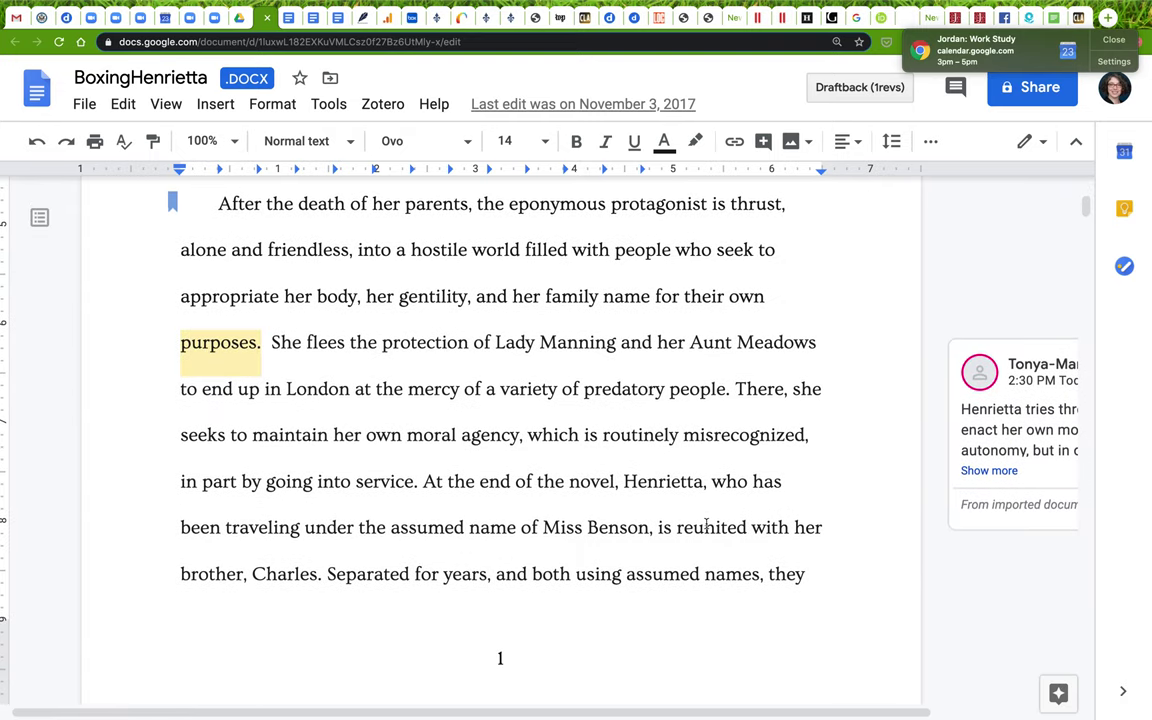
scroll(706, 523, down, 11)
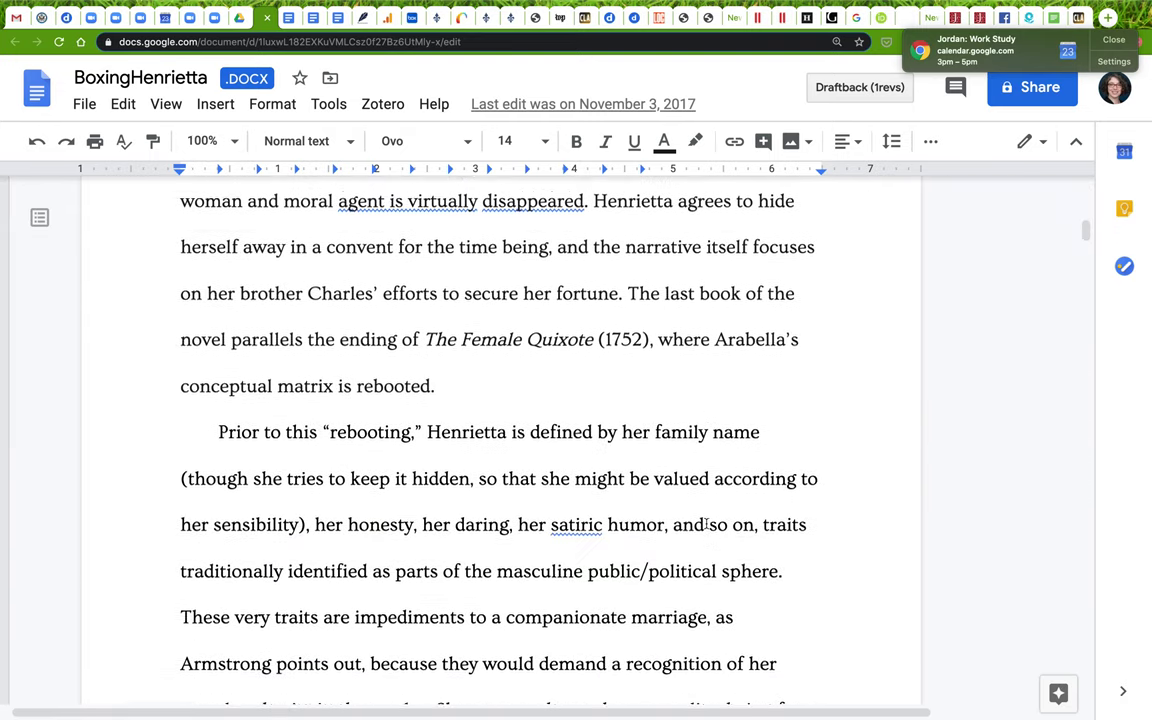
scroll(706, 523, down, 3)
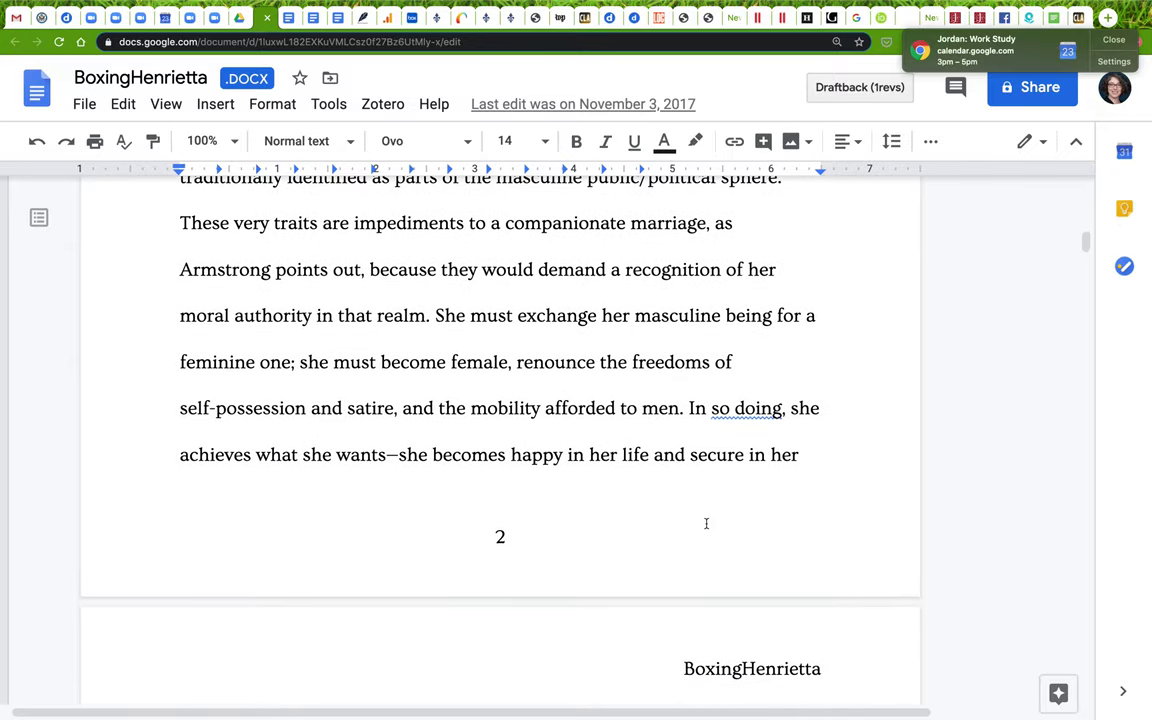
scroll(706, 523, down, 9)
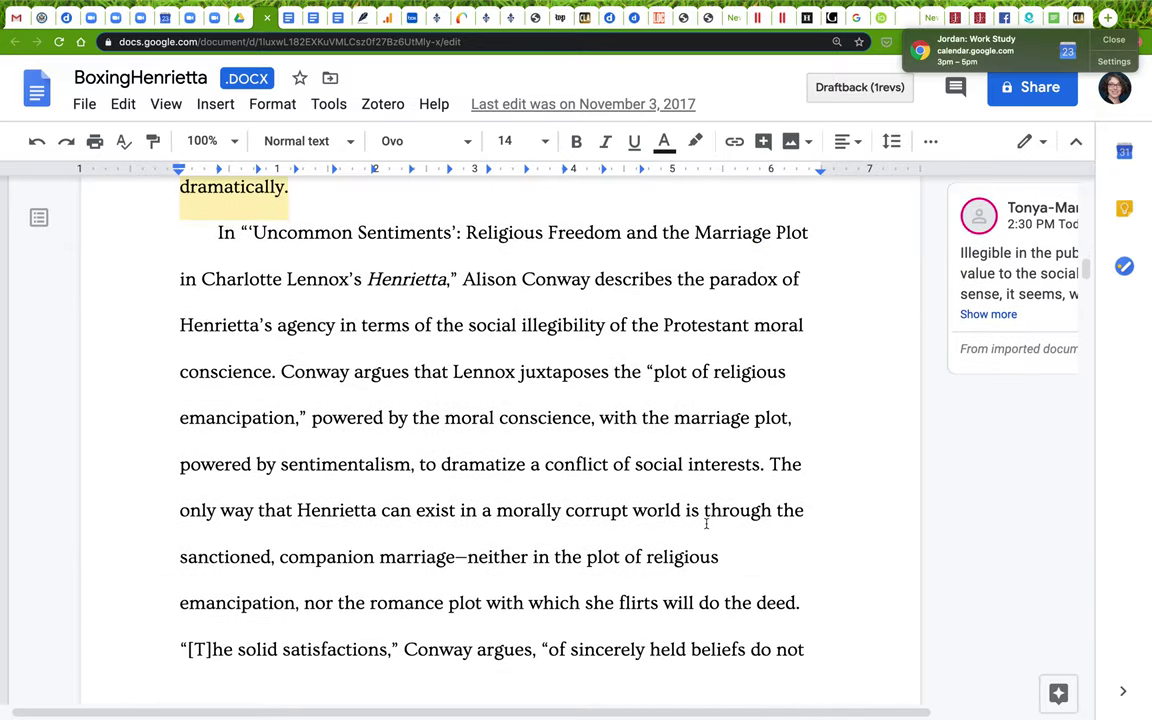
scroll(706, 523, down, 9)
scroll(706, 523, down, 6)
scroll(706, 525, up, 20)
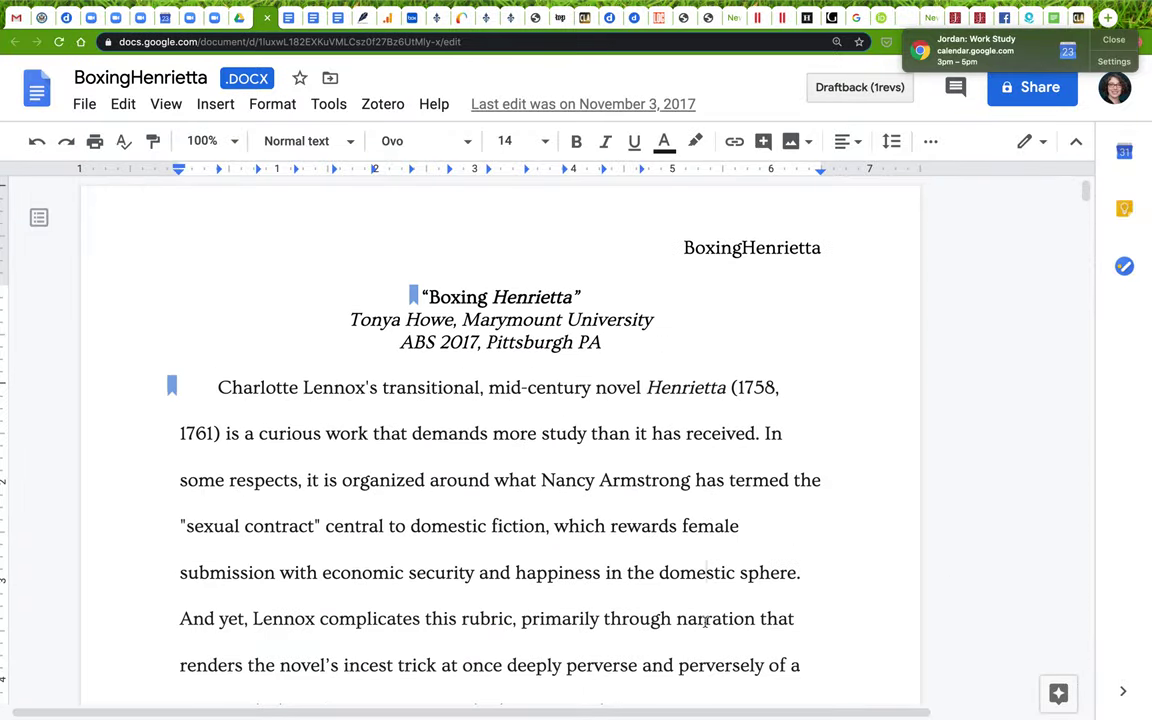
scroll(706, 621, down, 2)
scroll(706, 621, up, 1)
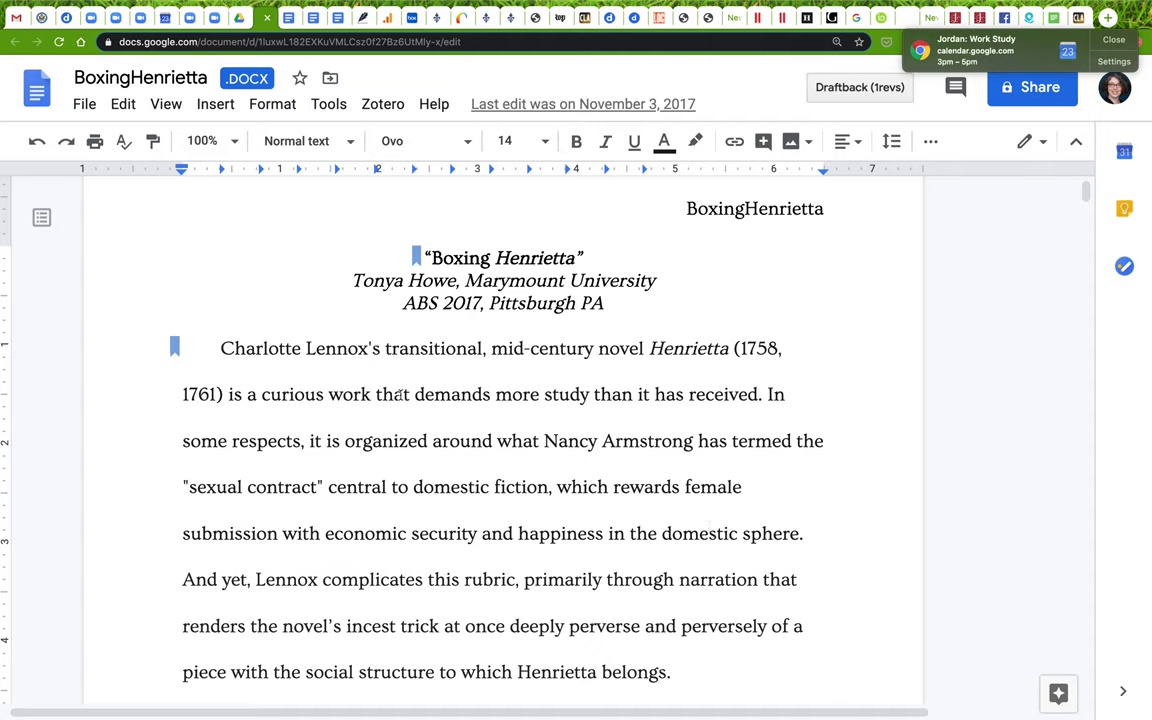
Highlight the verb "is" in red in both of the first two sentences of the opening paragraph.
double_click(235, 394)
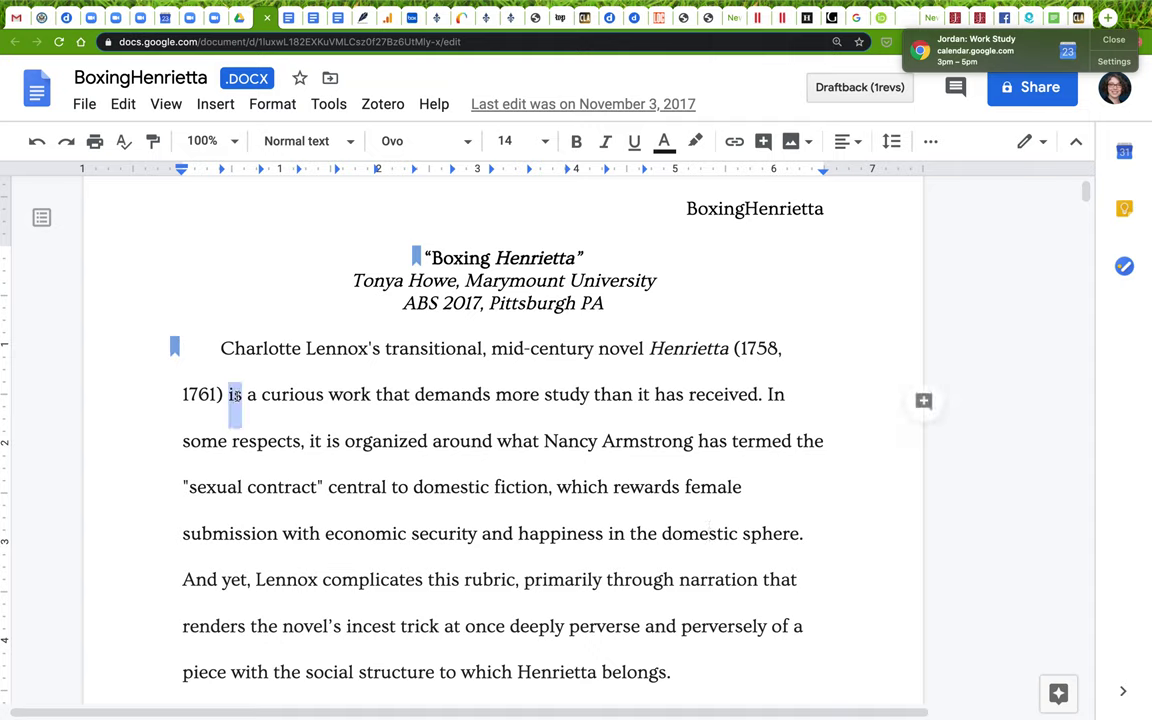
click(695, 141)
click(727, 241)
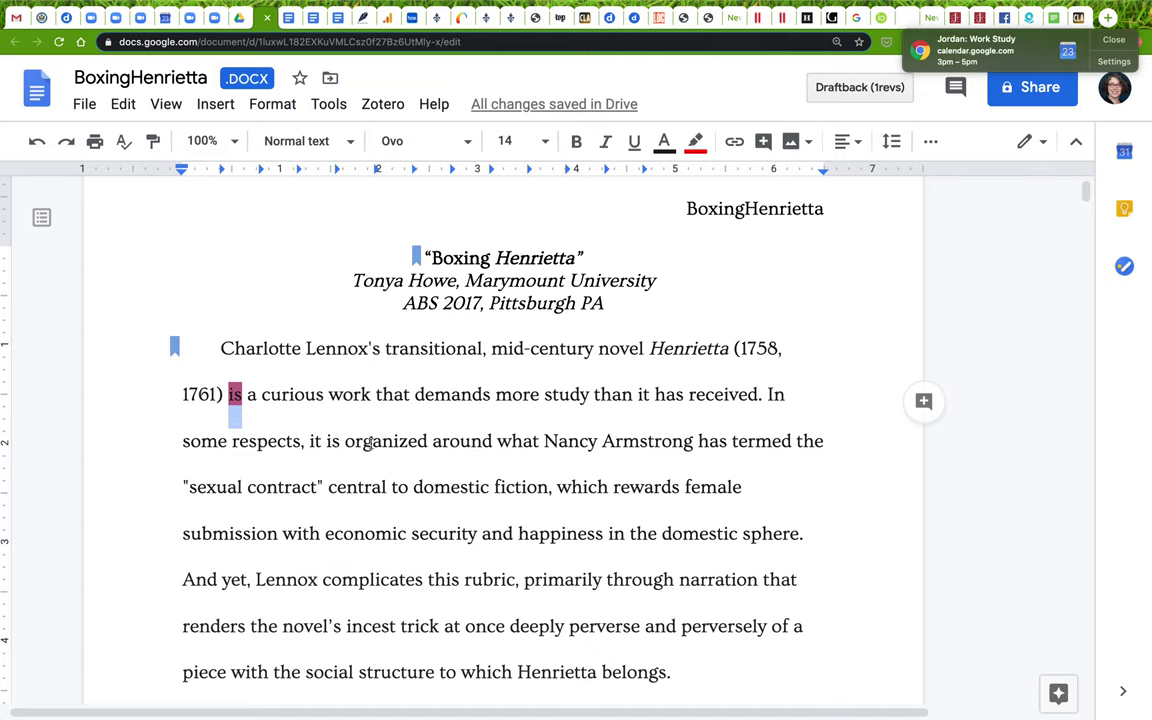
double_click(333, 441)
click(695, 141)
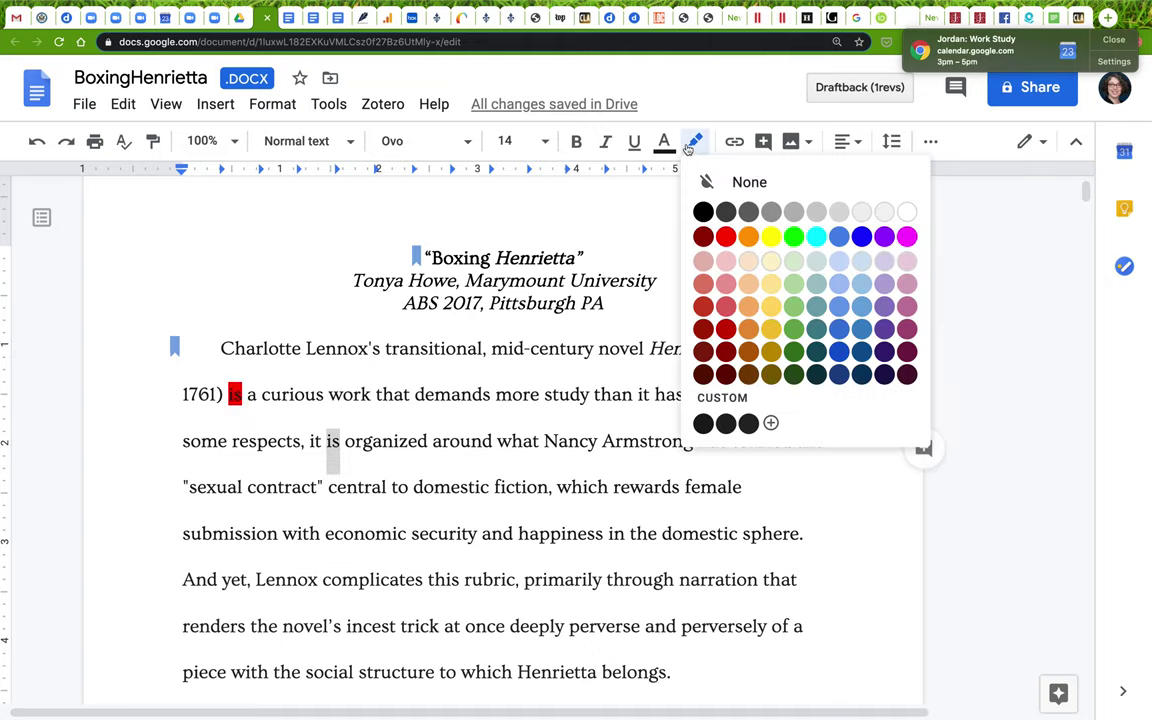
click(726, 236)
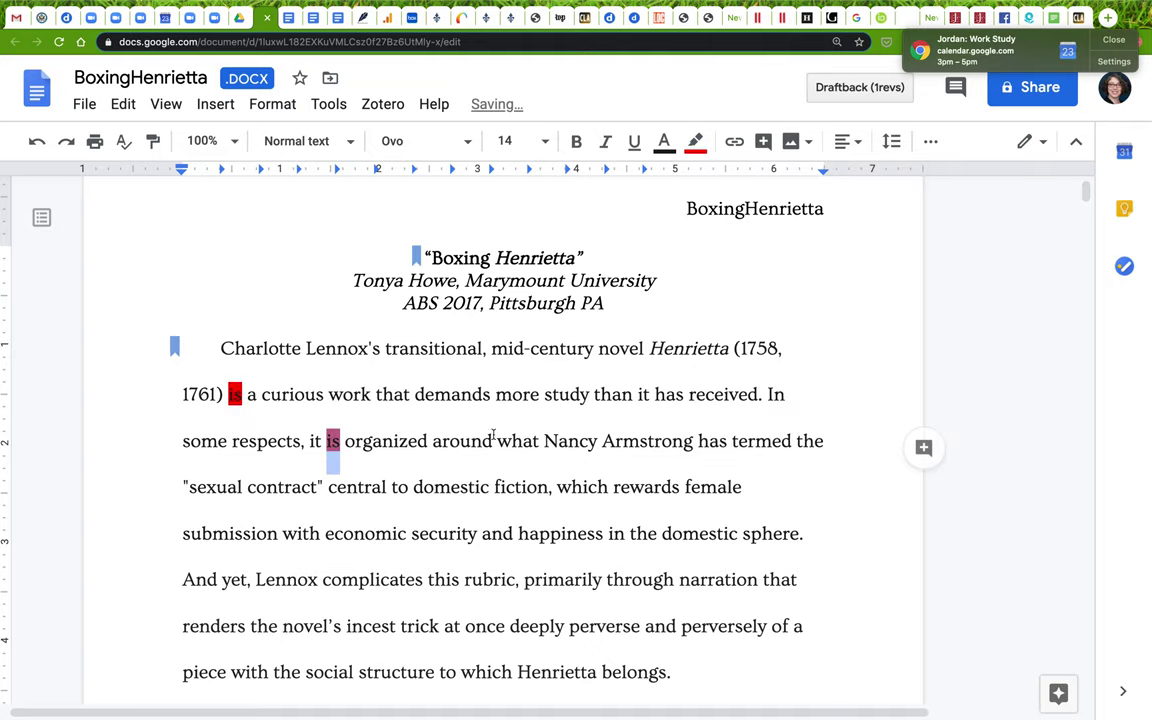
Highlight the prepositions "to", "with" and "in" in yellow in the opening paragraph's second sentence, from "central to" through "in the domestic sphere".
double_click(400, 487)
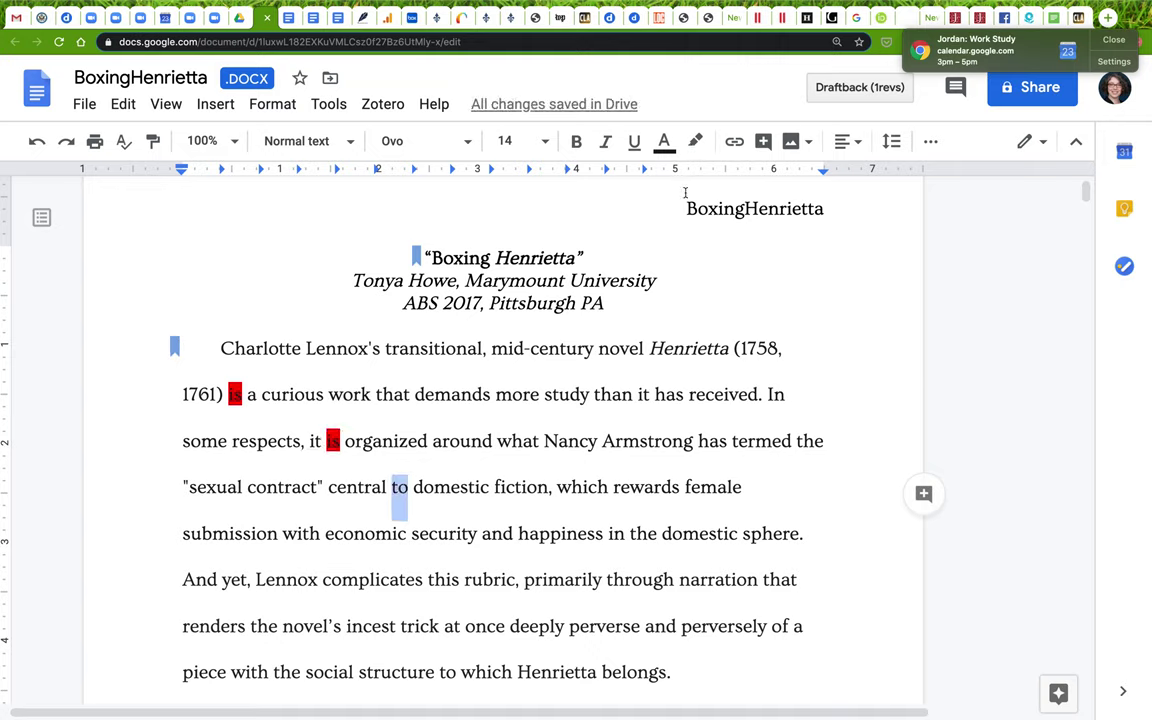
click(699, 147)
click(771, 239)
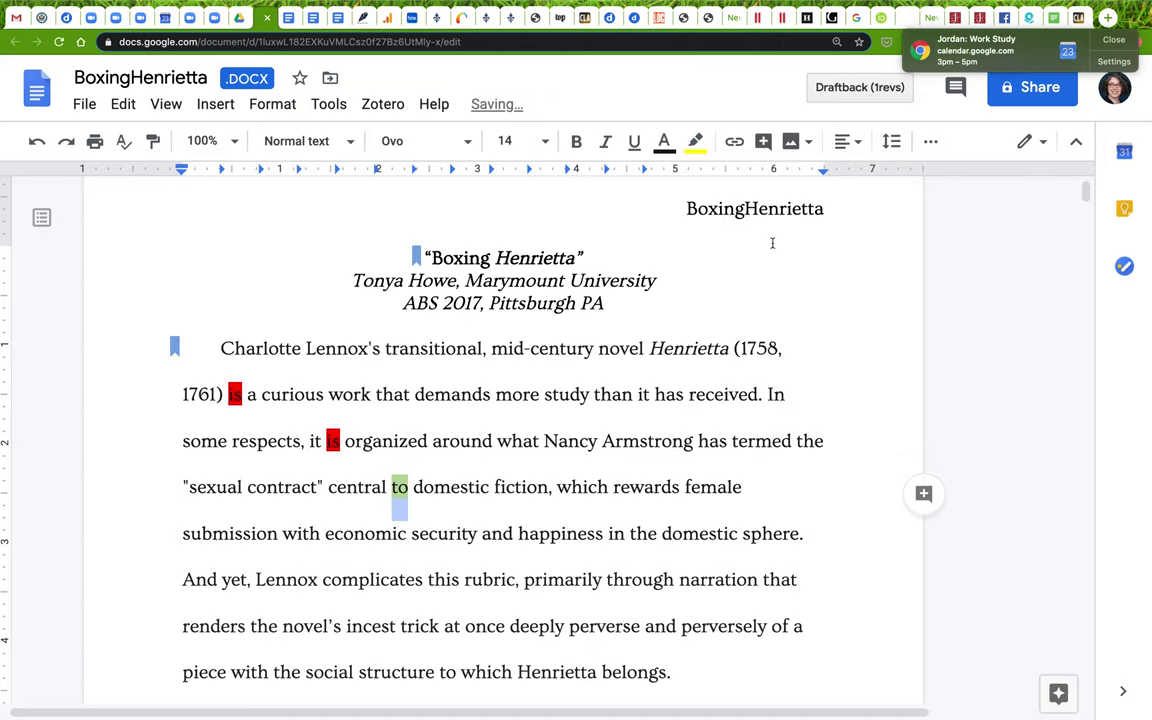
double_click(298, 533)
click(695, 143)
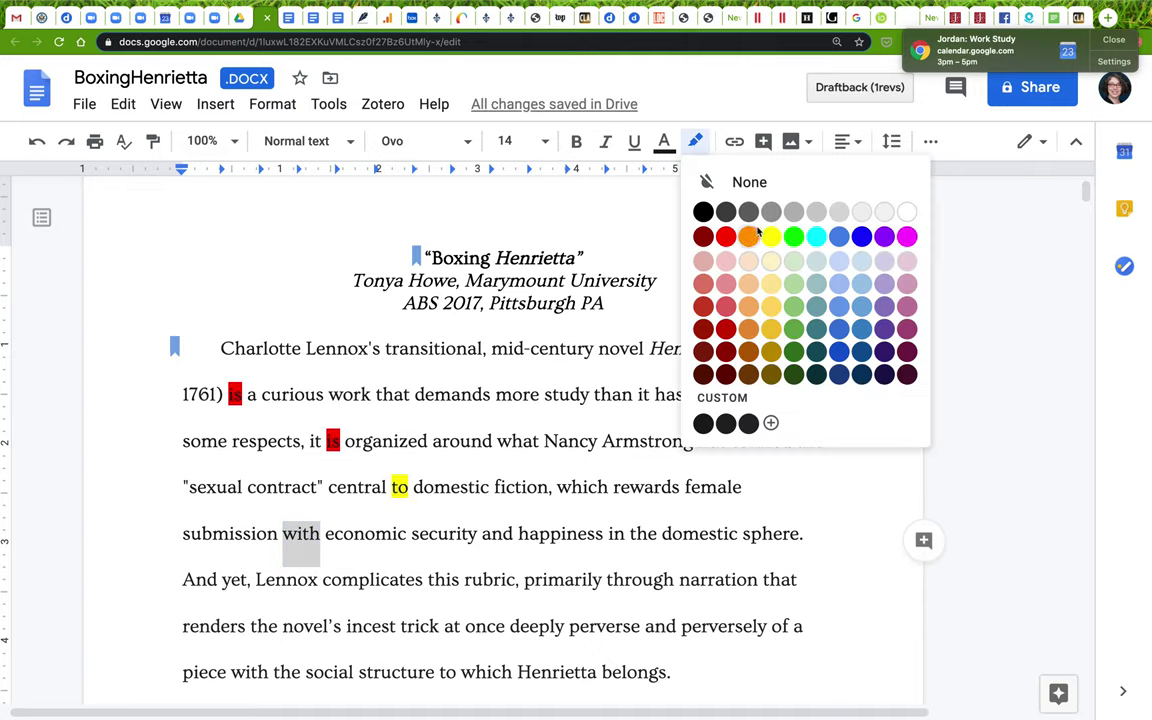
click(771, 236)
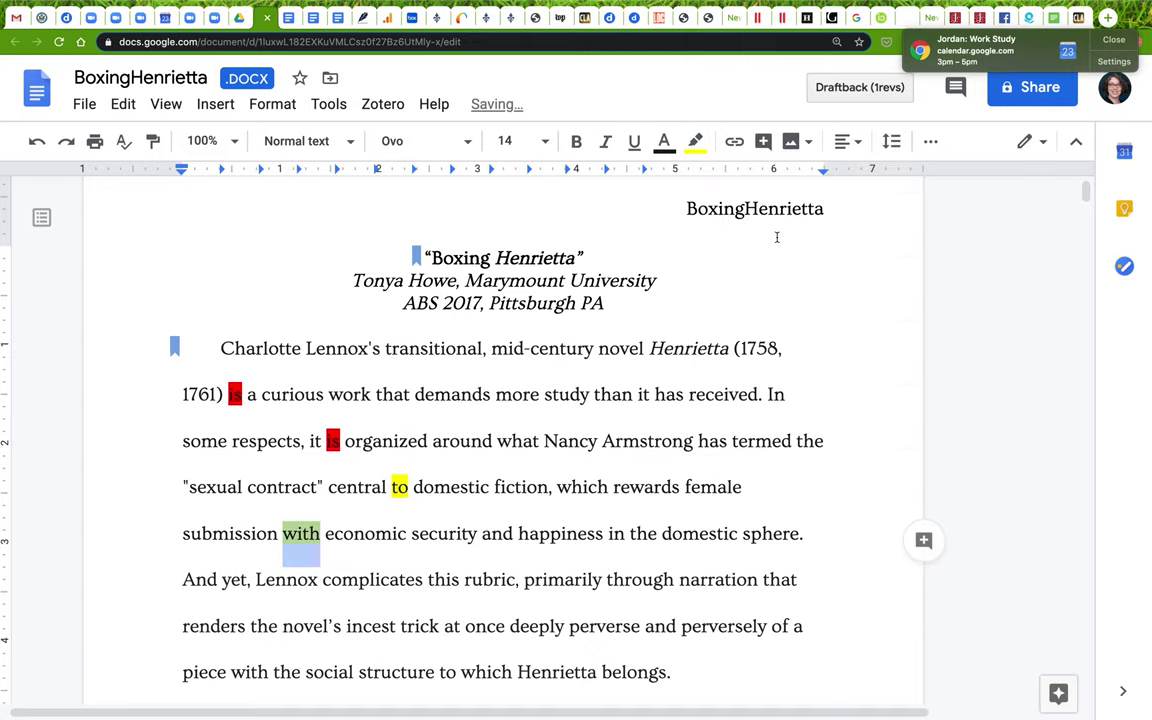
double_click(620, 533)
click(735, 142)
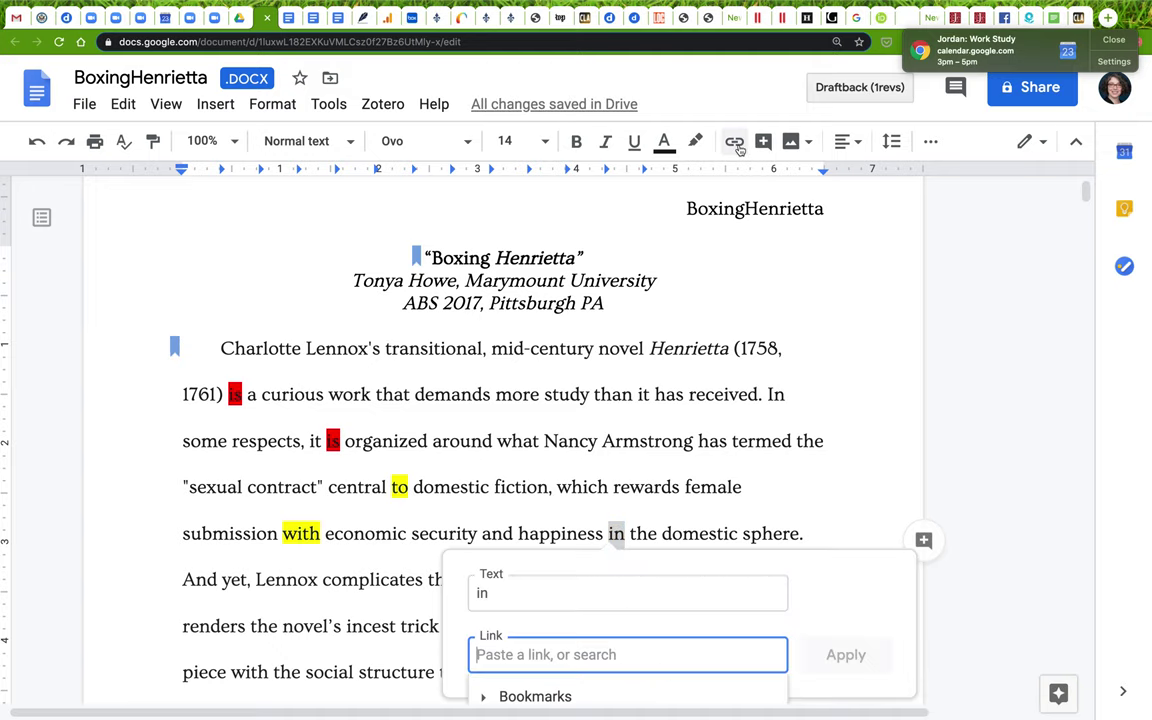
click(695, 141)
click(771, 236)
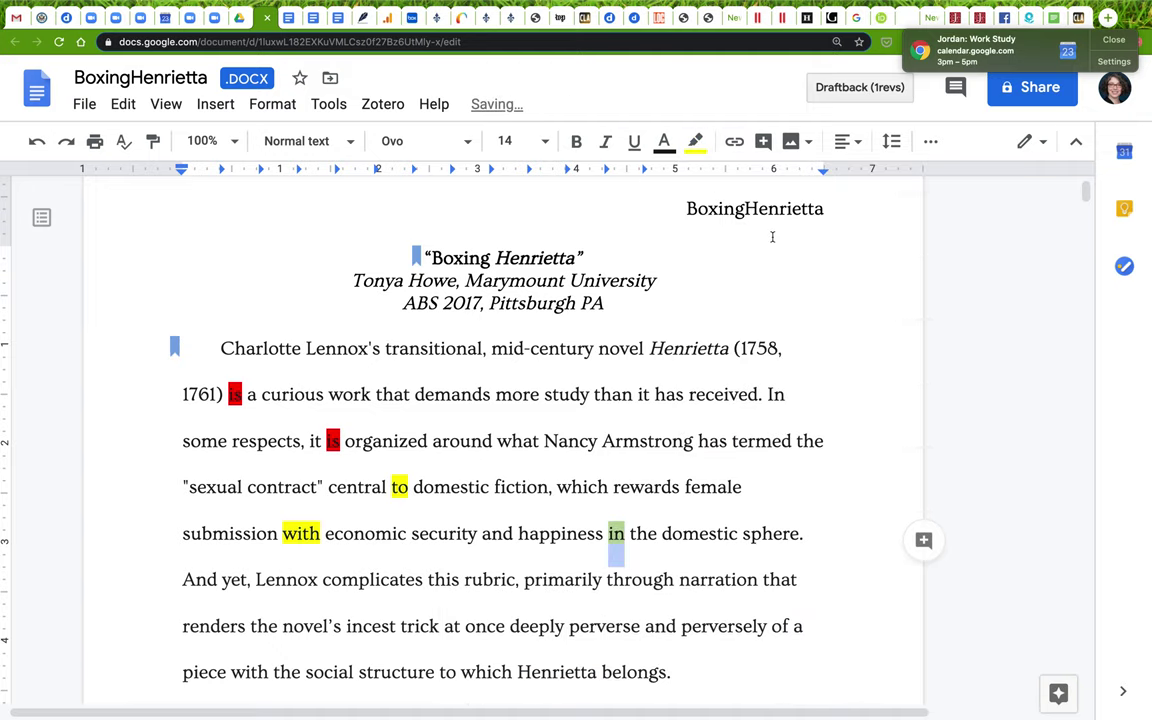
Highlight "at" before "once deeply perverse" and "of" before "a piece" in yellow in the opening paragraph's last sentence.
scroll(632, 540, down, 3)
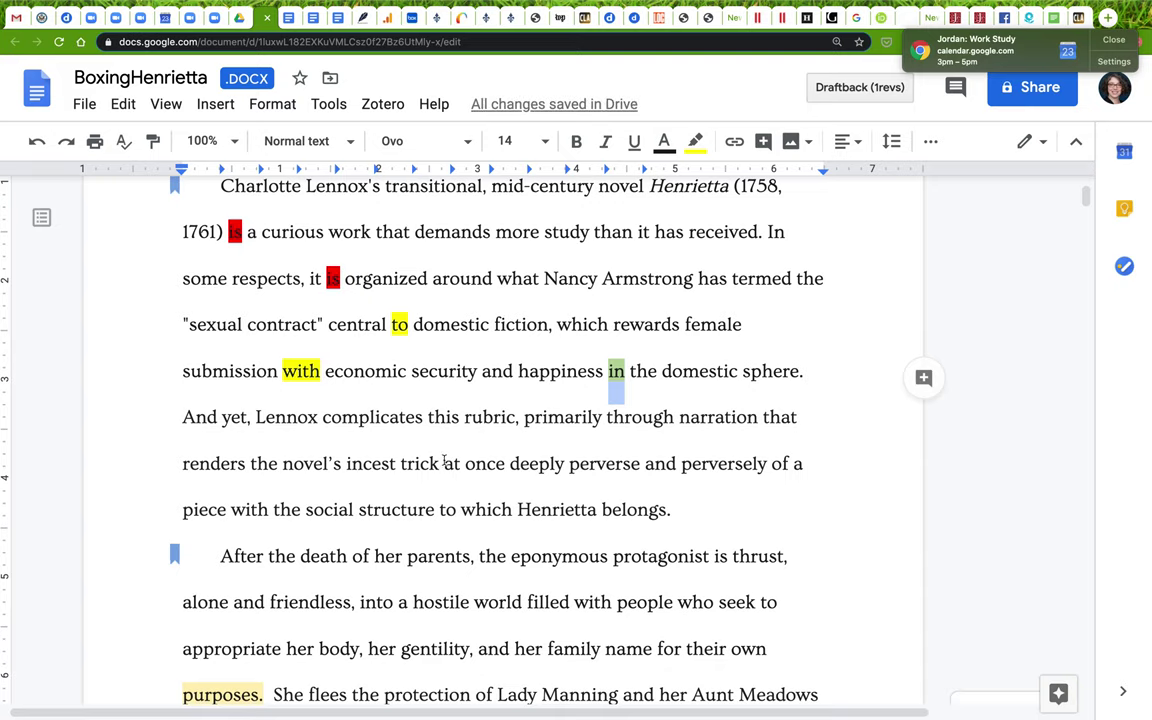
double_click(450, 463)
click(695, 141)
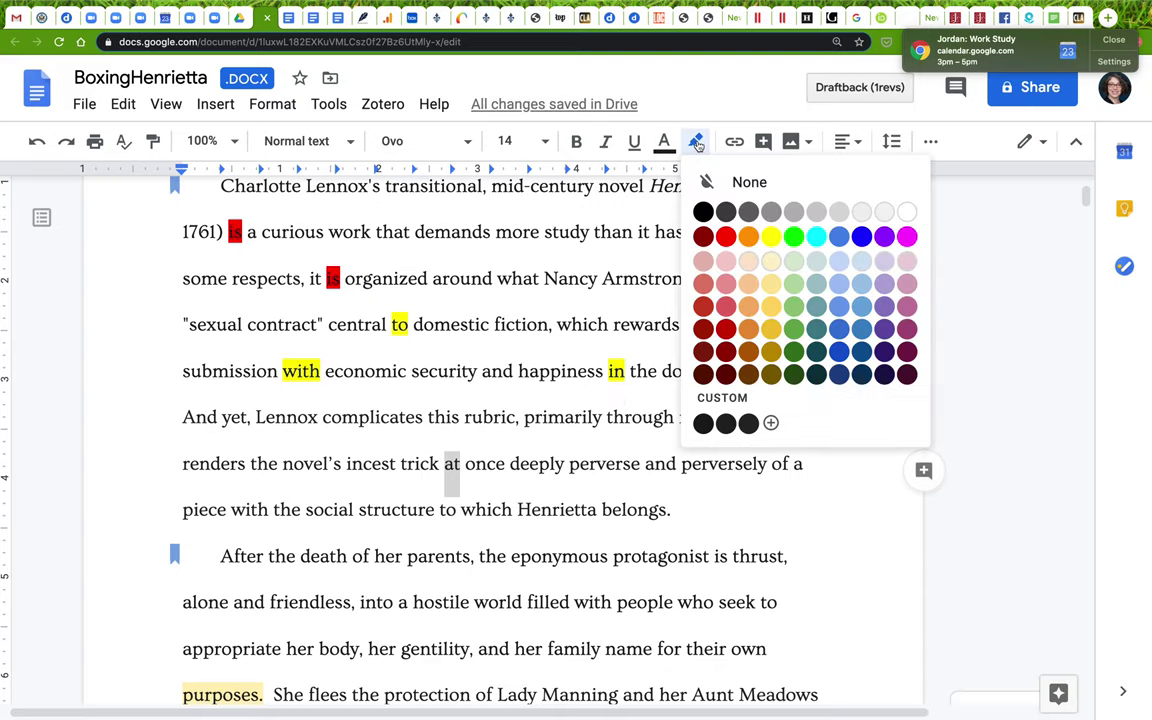
click(771, 236)
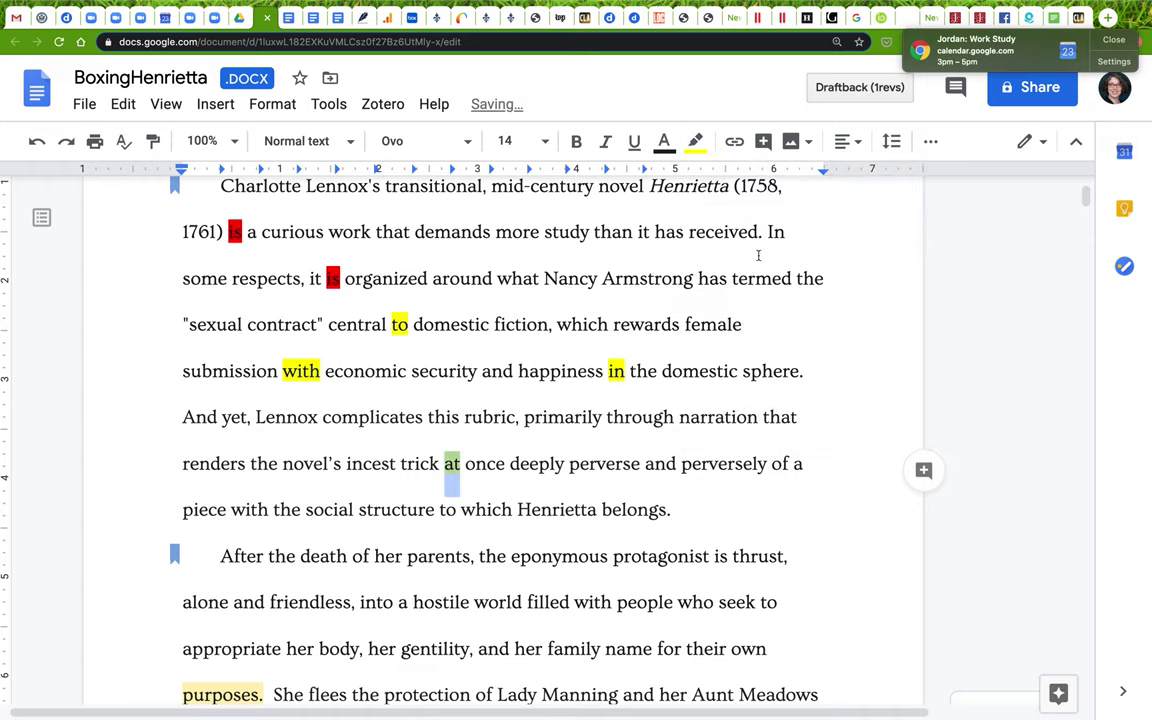
double_click(779, 463)
click(695, 141)
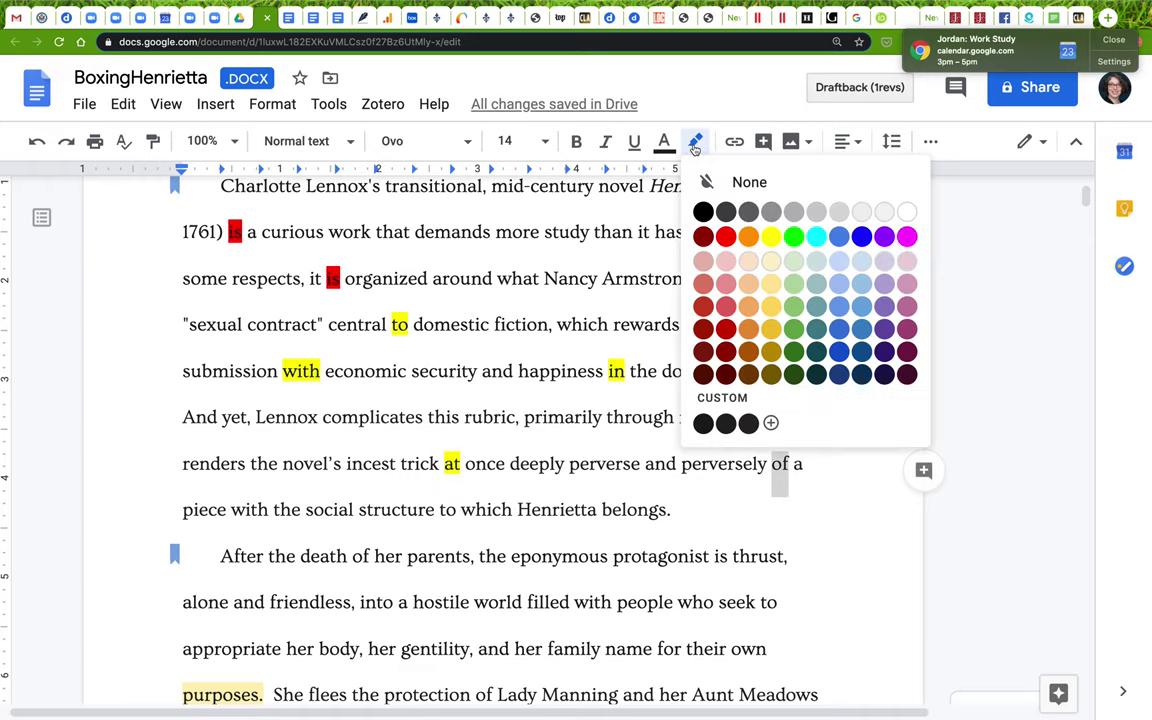
click(794, 284)
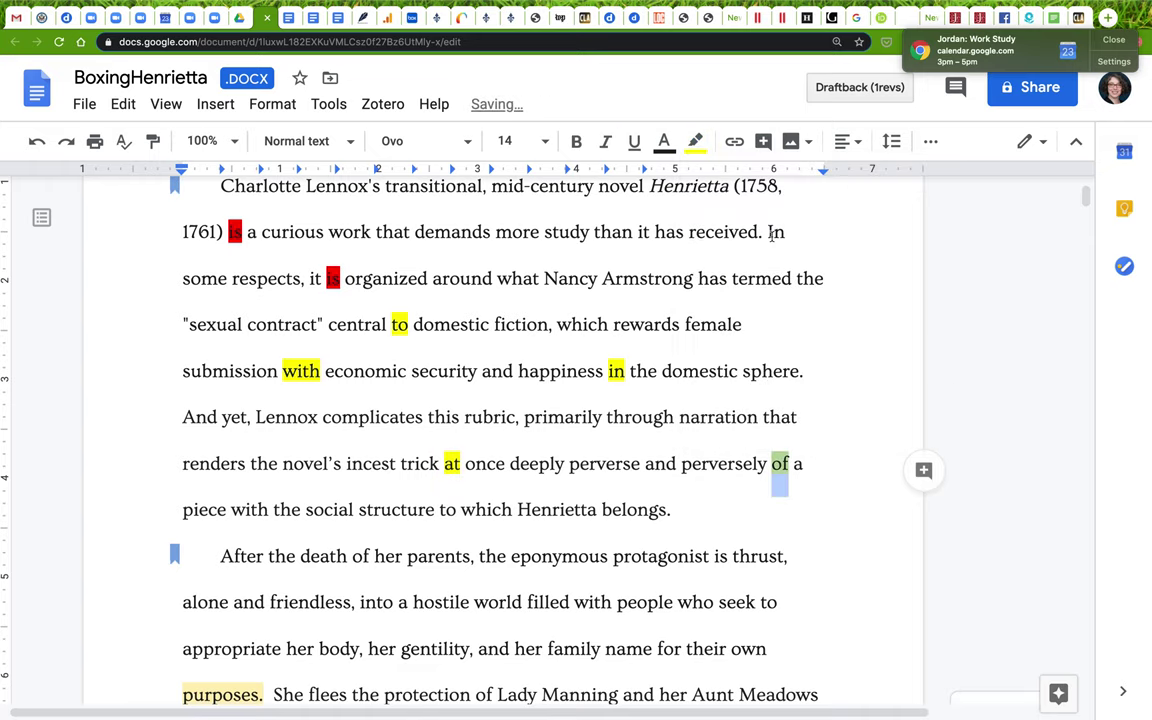
Highlight "with" before "the social structure" and "to" before "which Henrietta belongs" in yellow.
double_click(249, 509)
click(695, 141)
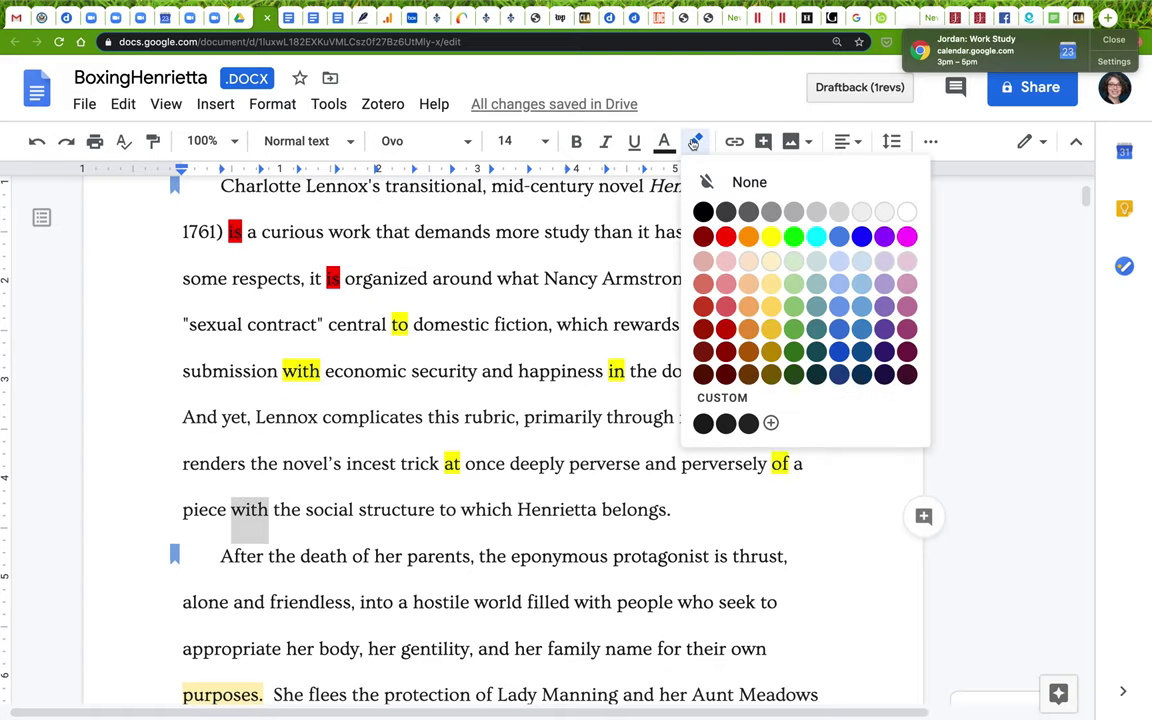
click(771, 235)
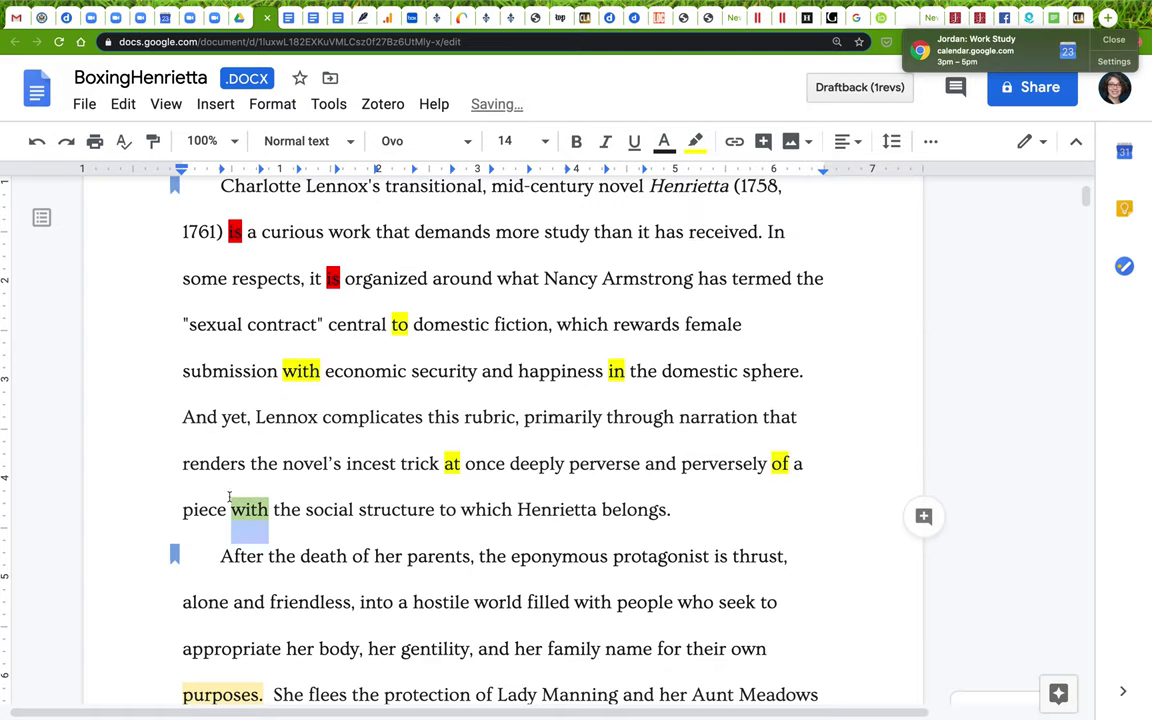
double_click(447, 509)
click(695, 141)
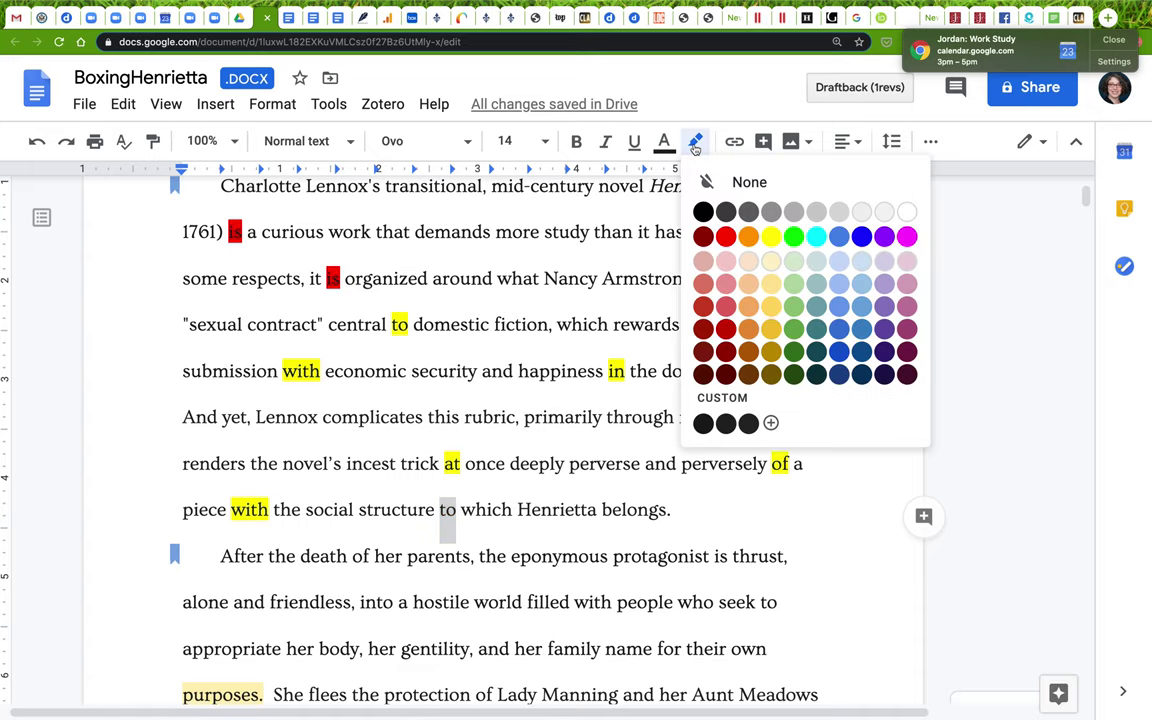
click(771, 237)
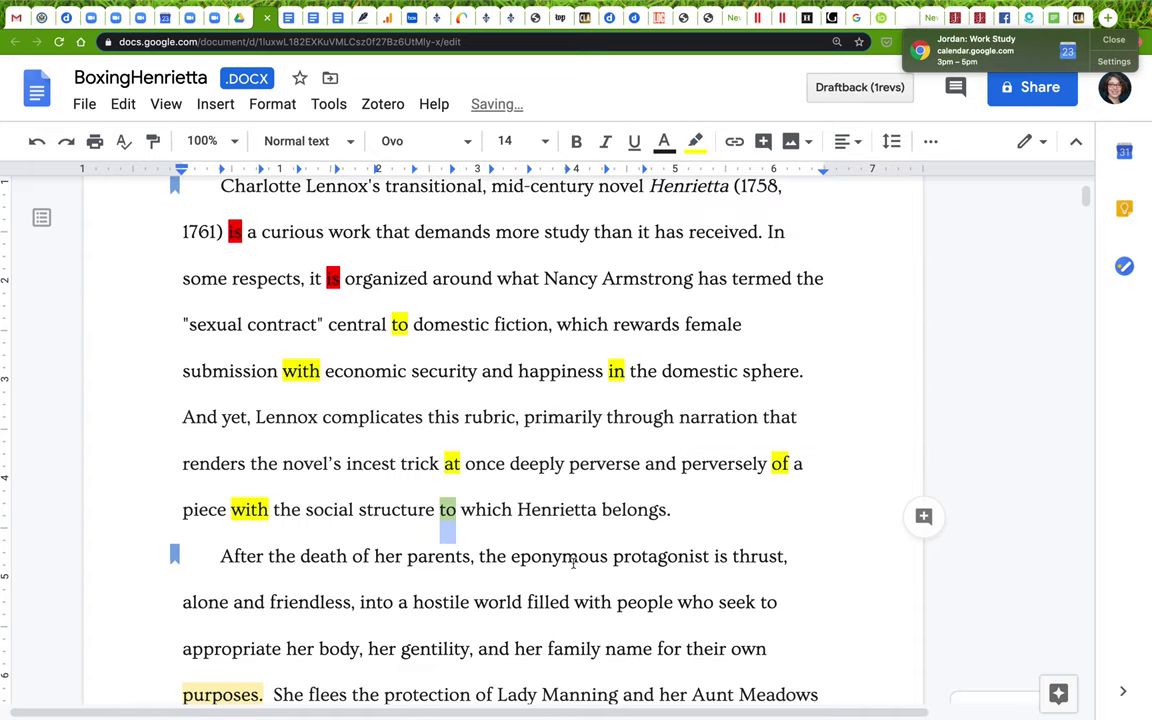
Highlight the prepositions "After" and "of" in yellow in the phrase "After the death of her parents" starting the second paragraph.
scroll(573, 563, down, 2)
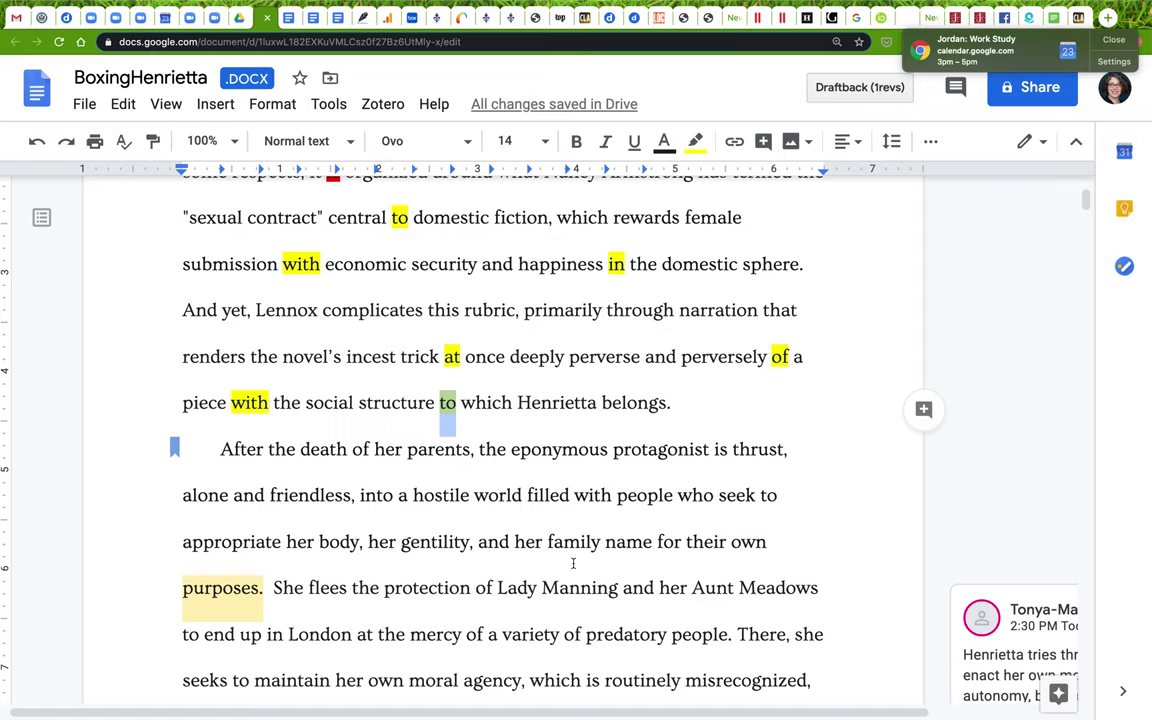
scroll(445, 587, down, 3)
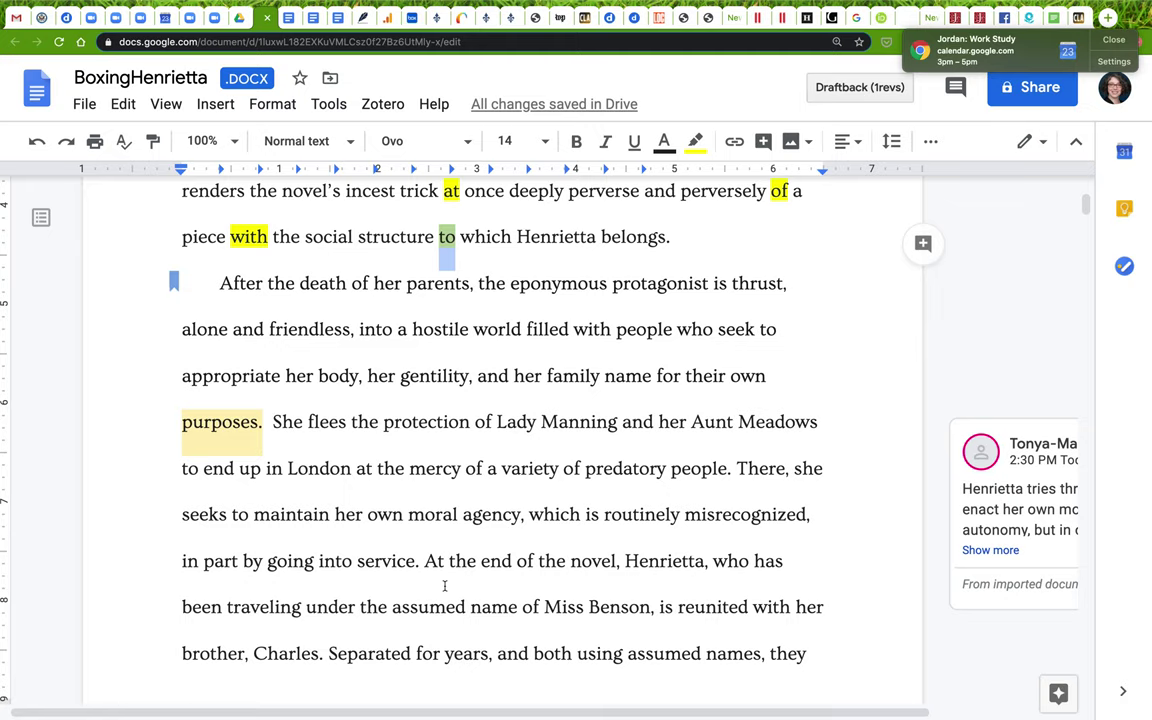
double_click(232, 281)
click(696, 141)
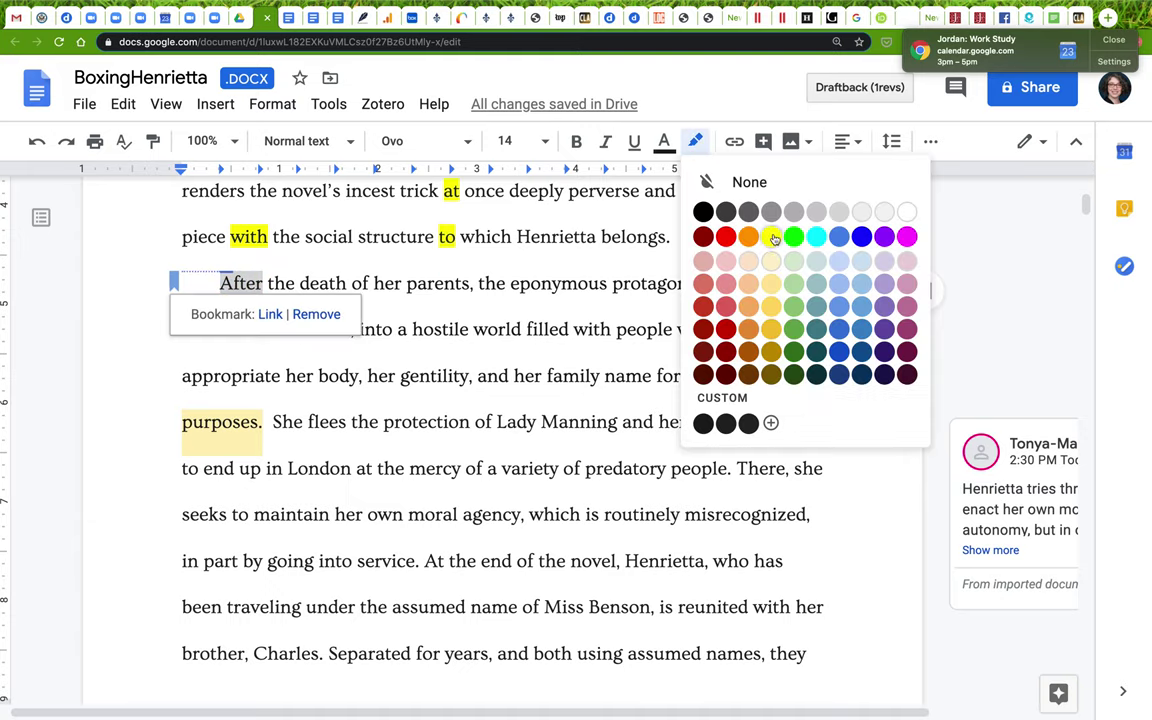
click(694, 213)
double_click(360, 283)
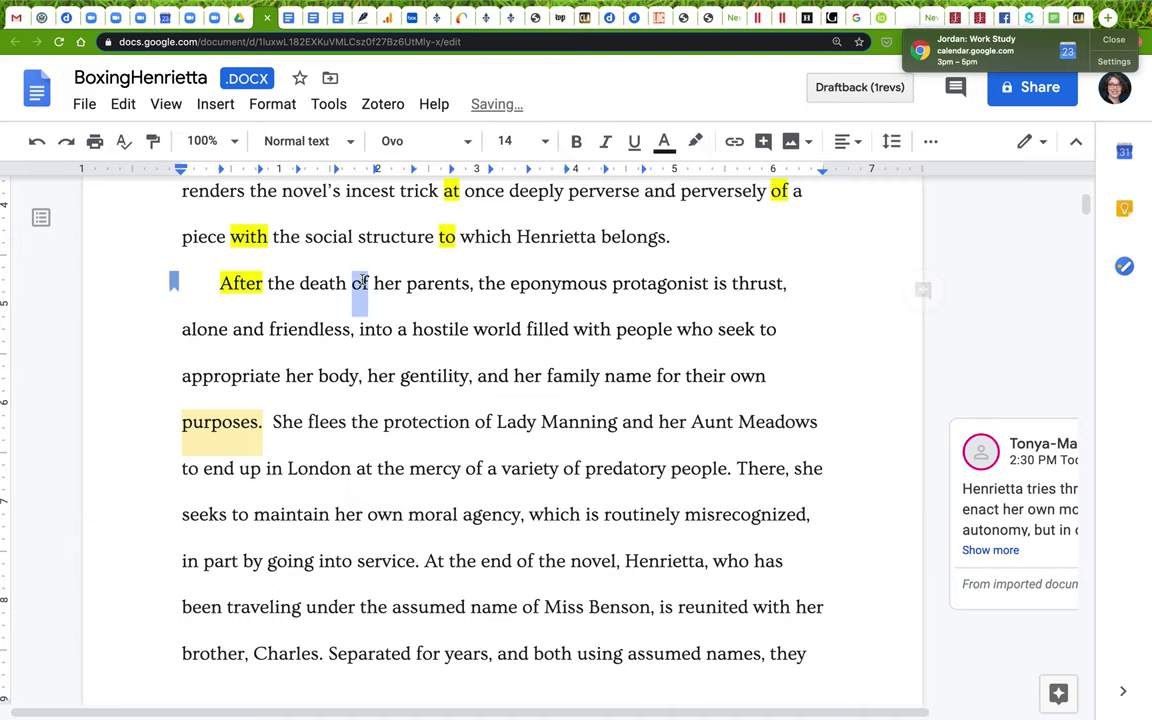
click(696, 141)
click(773, 237)
Highlight the verb "is" in "the eponymous protagonist is thrust" in red.
double_click(721, 283)
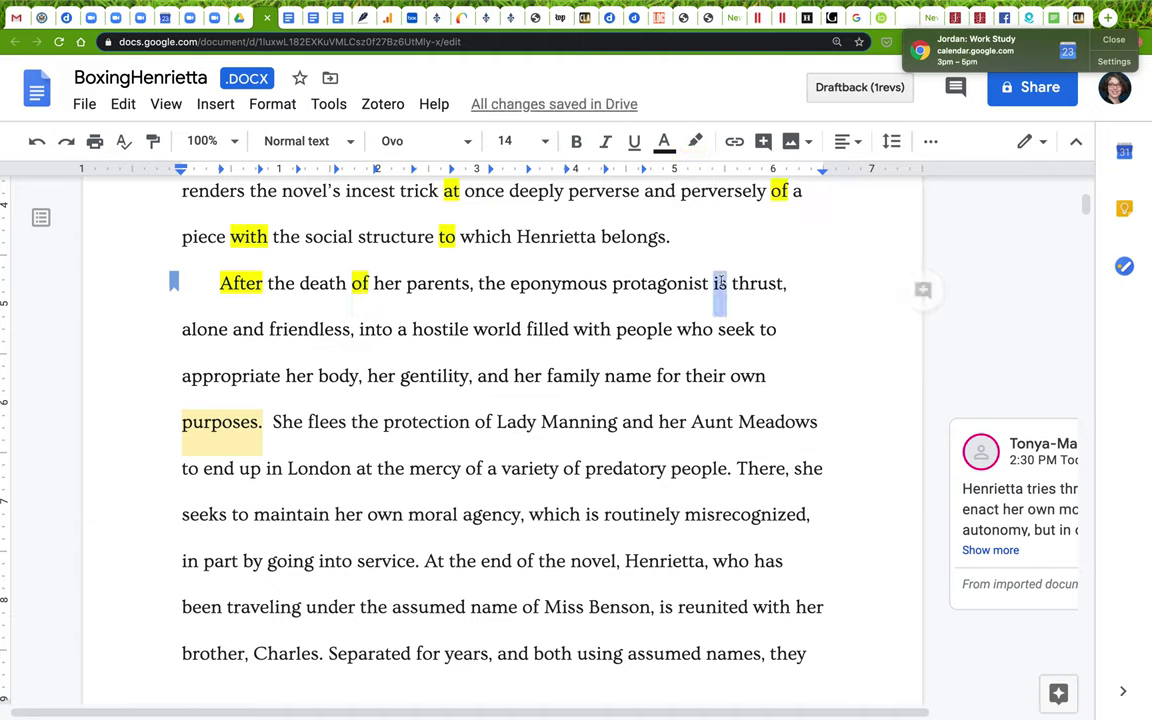
click(696, 141)
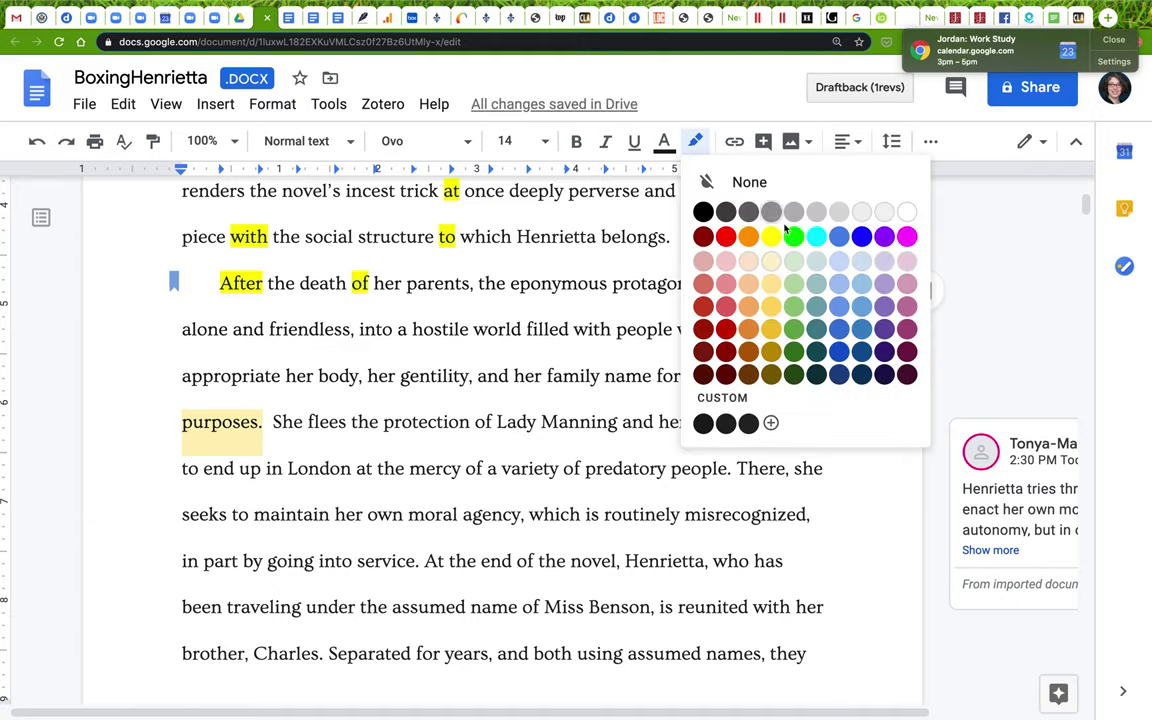
click(725, 236)
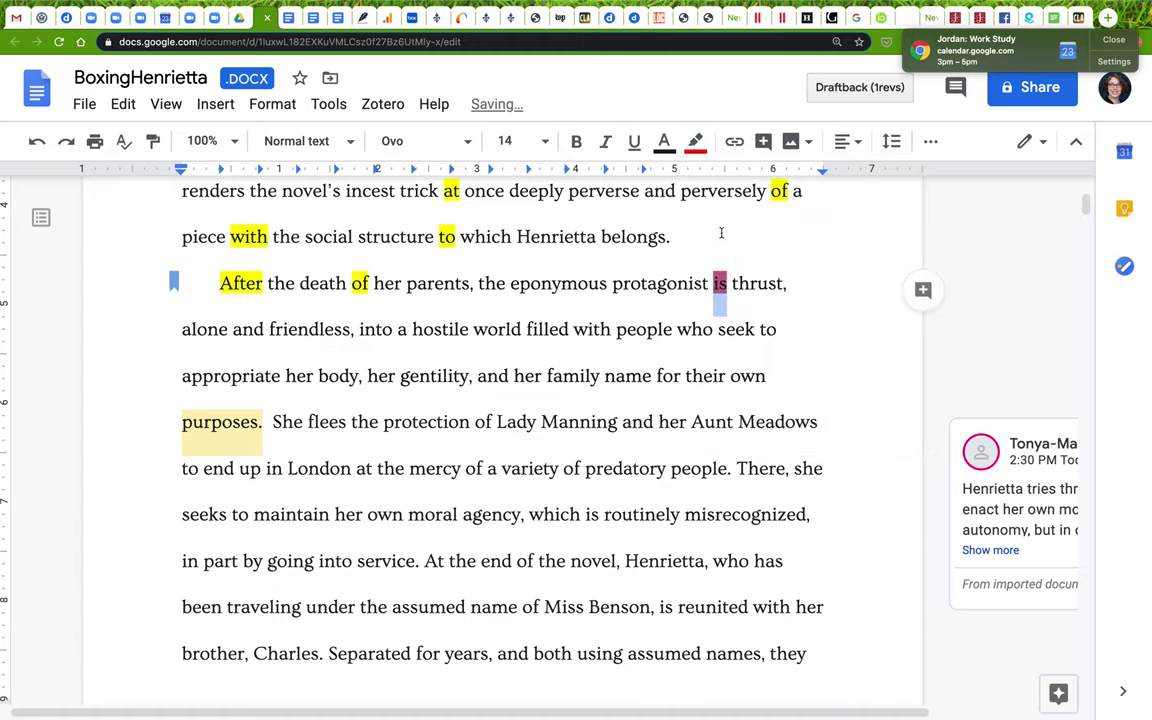
Highlight the prepositions "into" before "a hostile world" and "with" before "people" in yellow in the second paragraph.
double_click(378, 330)
click(696, 141)
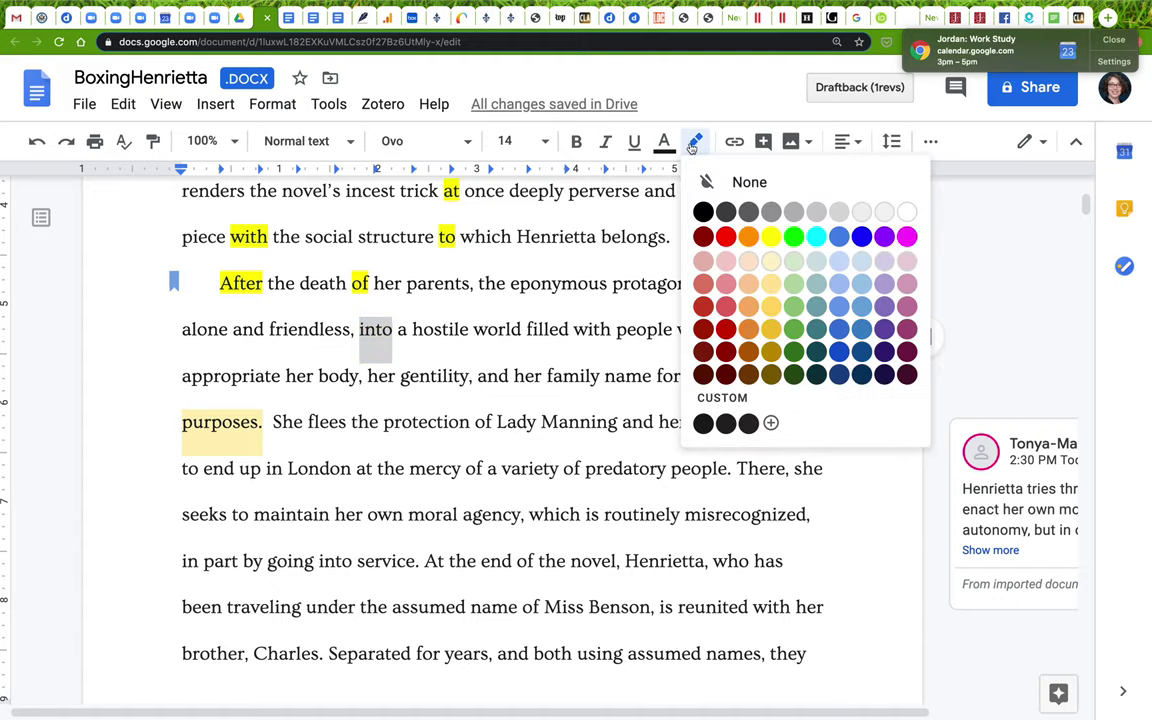
click(767, 237)
double_click(580, 334)
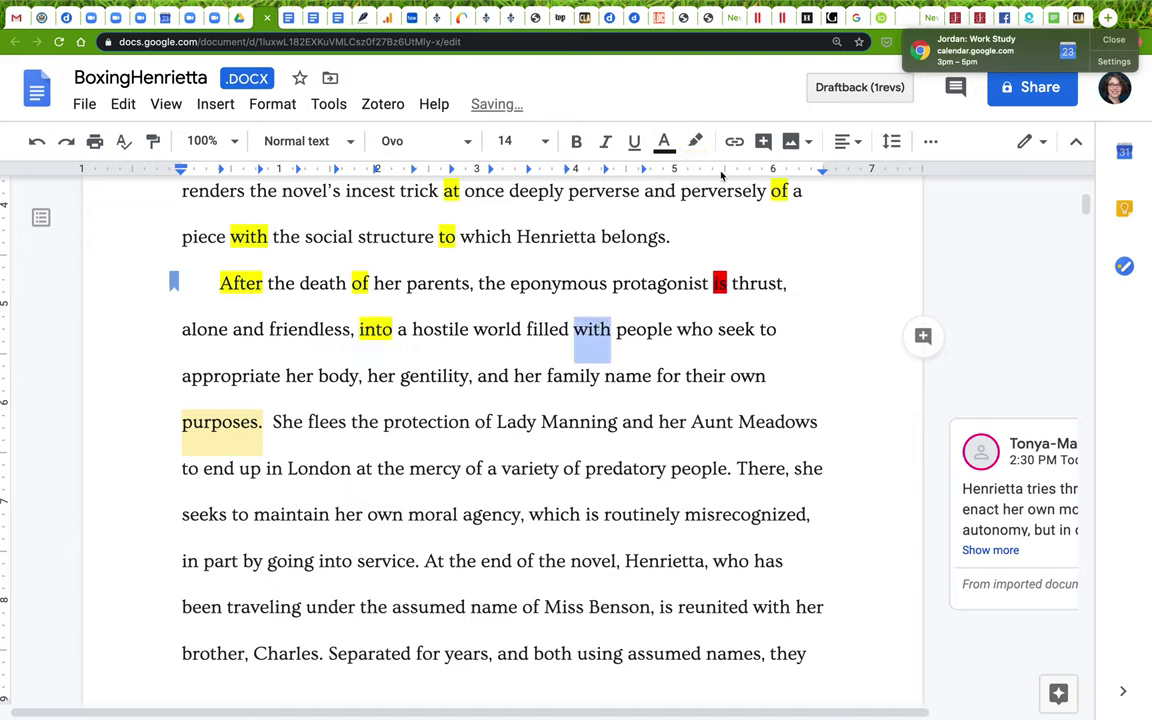
click(696, 141)
click(792, 236)
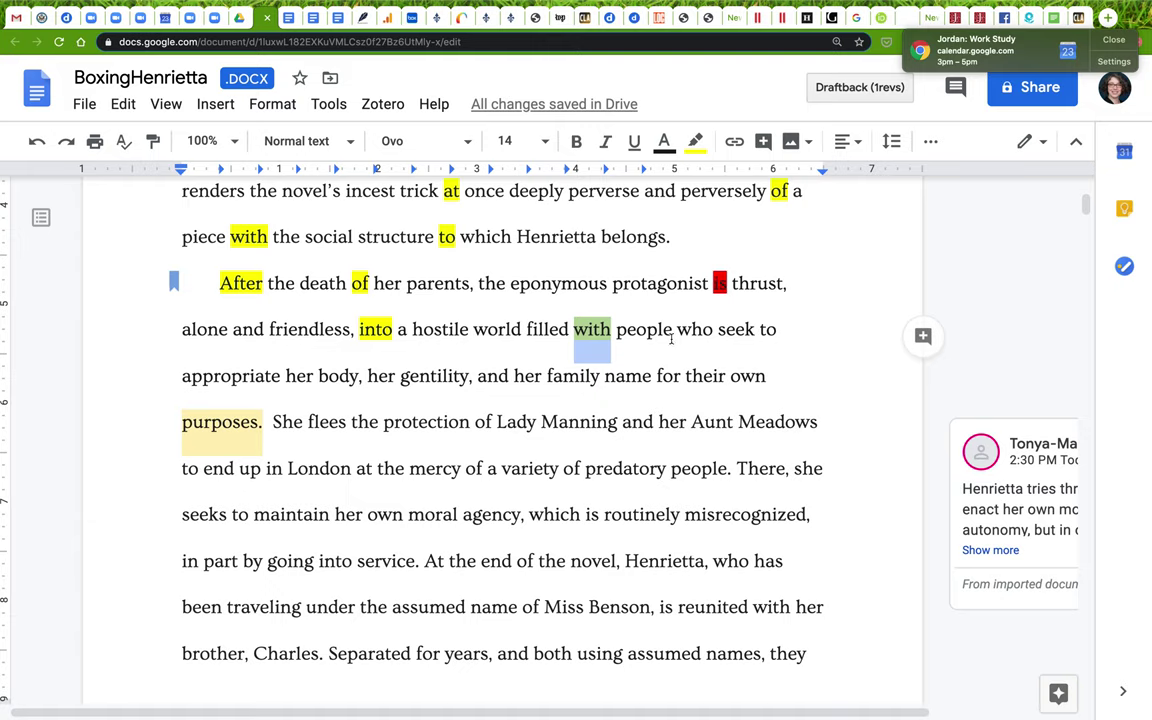
Highlight "to" after "people who seek" and "for" before "their own purposes" in yellow.
double_click(766, 329)
click(696, 141)
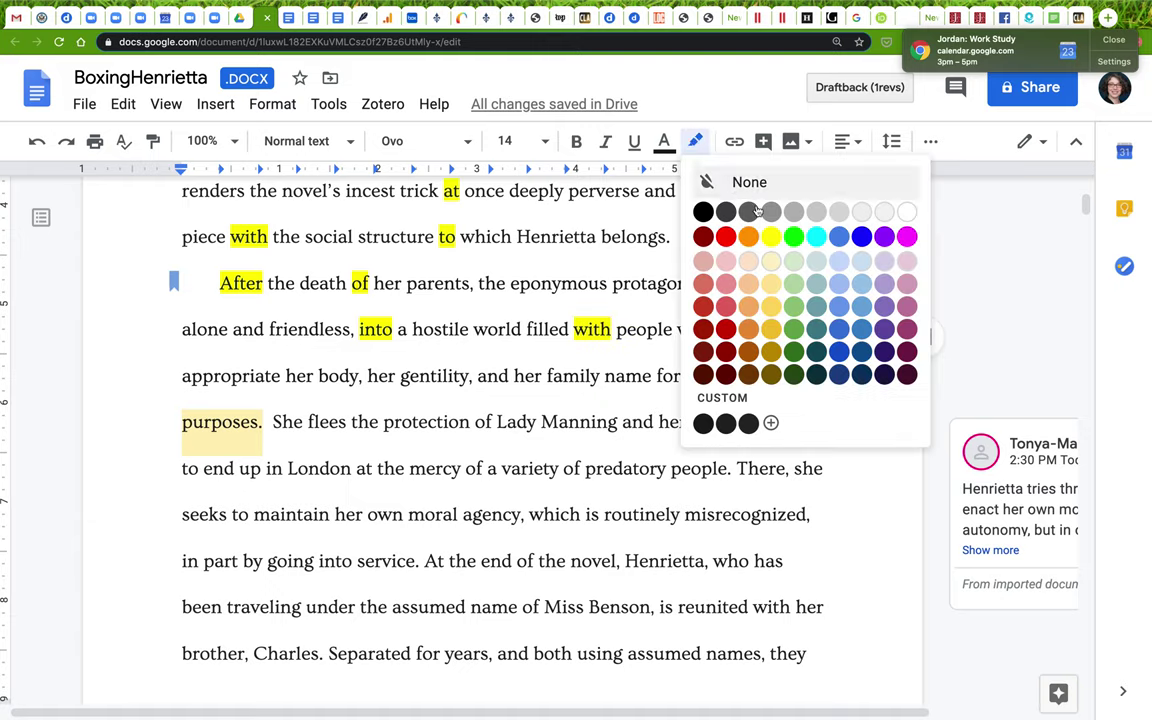
click(770, 235)
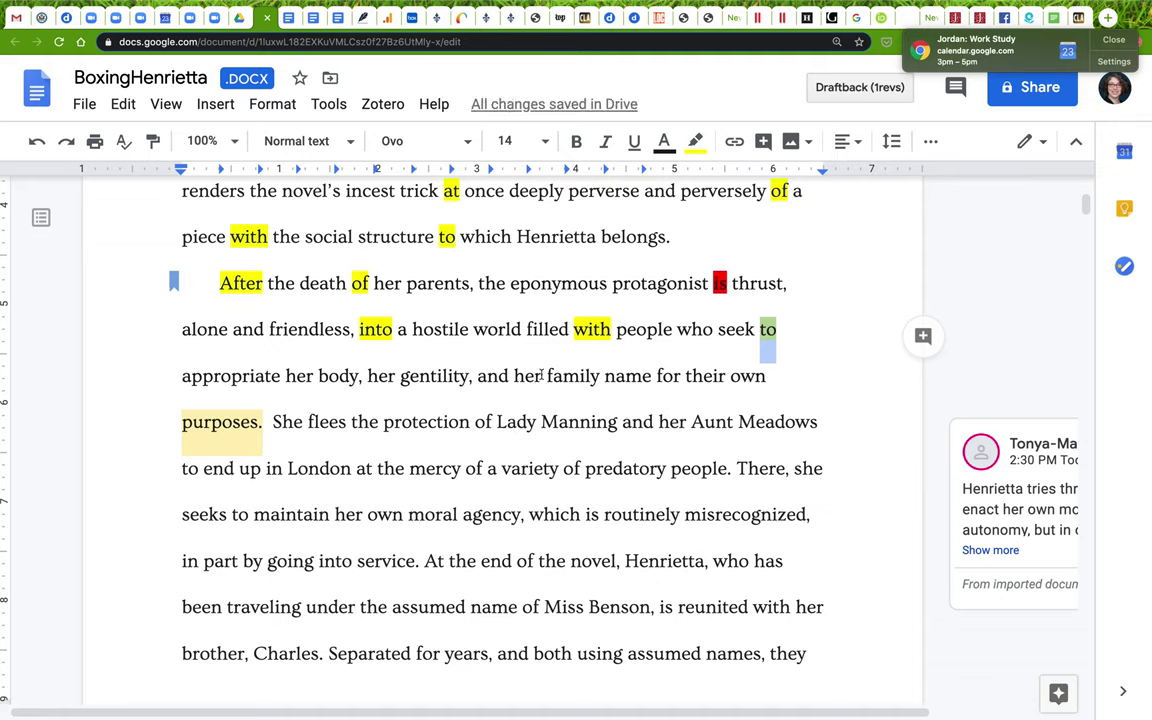
double_click(668, 376)
click(697, 141)
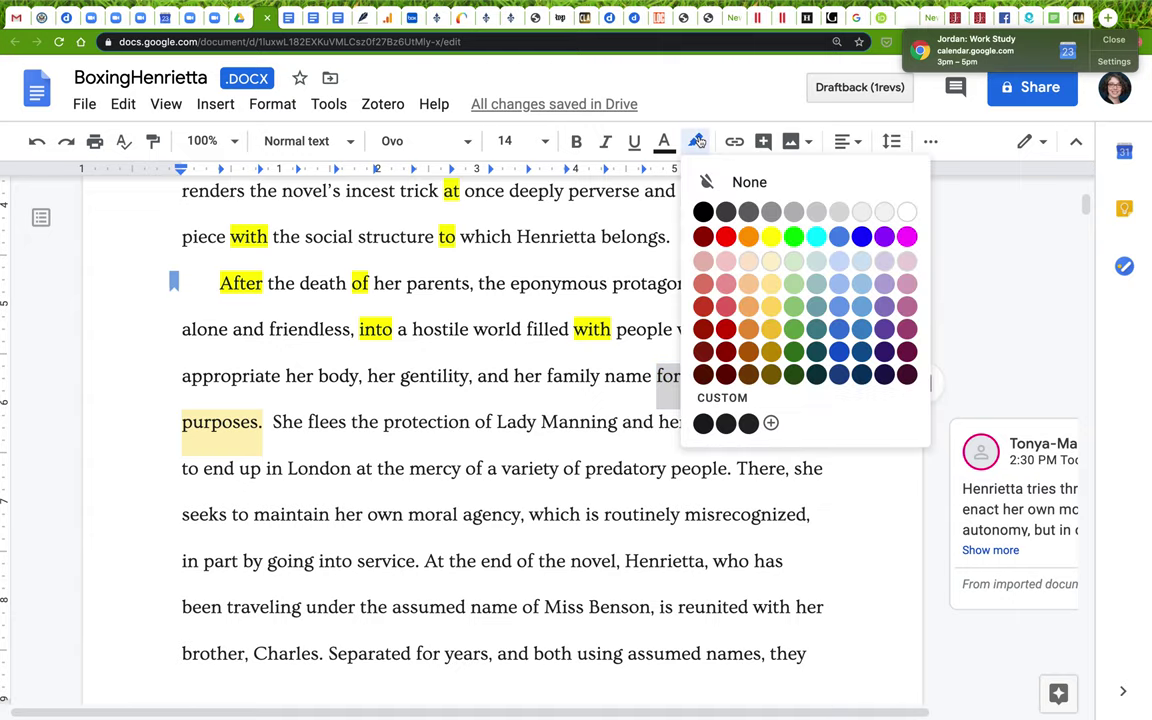
click(745, 237)
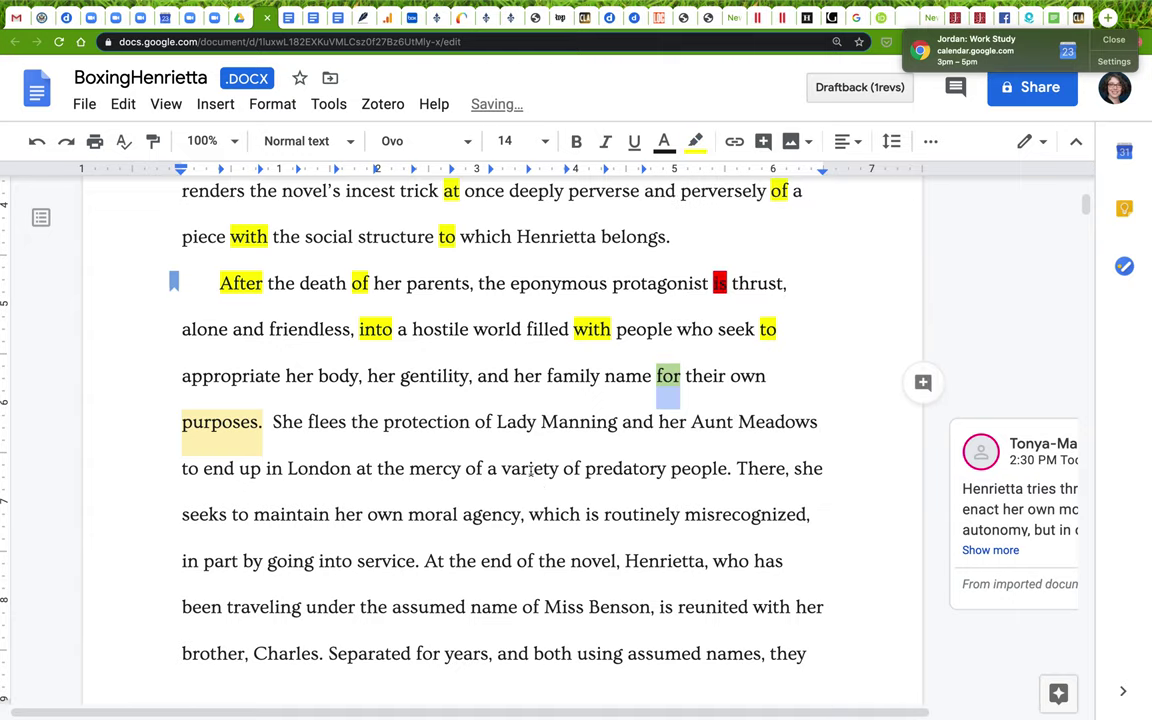
Highlight "of" after "She flees the protection" and "to" before "end up" in yellow.
click(489, 468)
scroll(489, 469, down, 2)
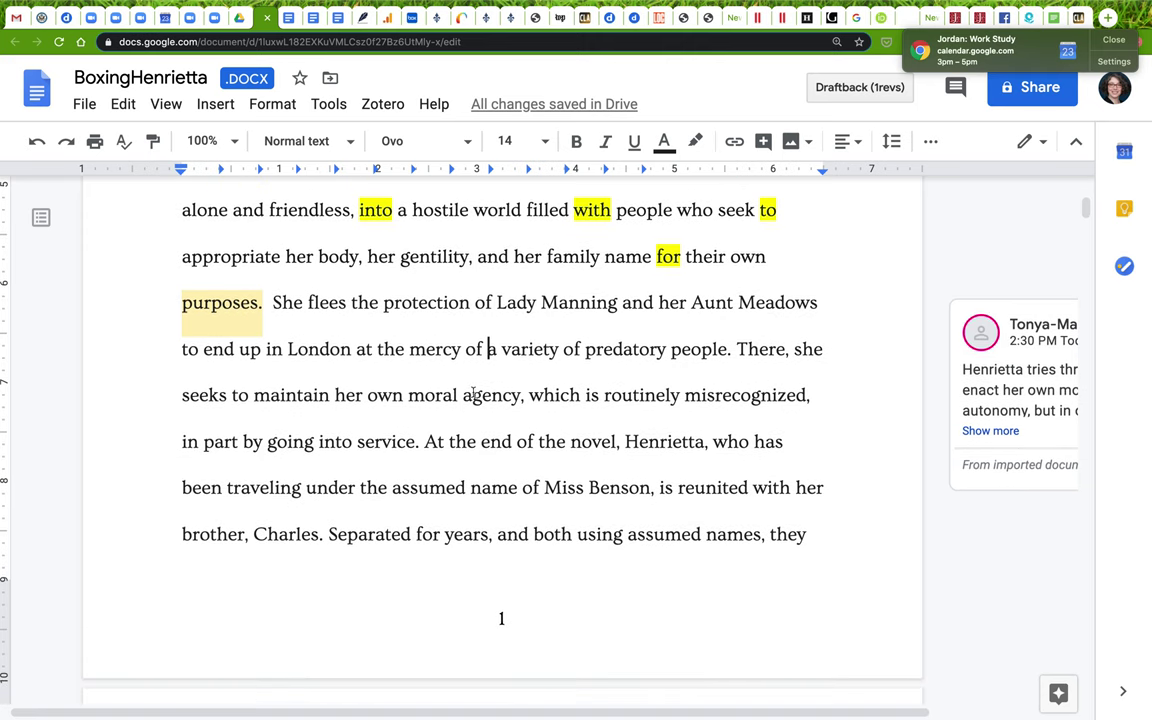
double_click(483, 302)
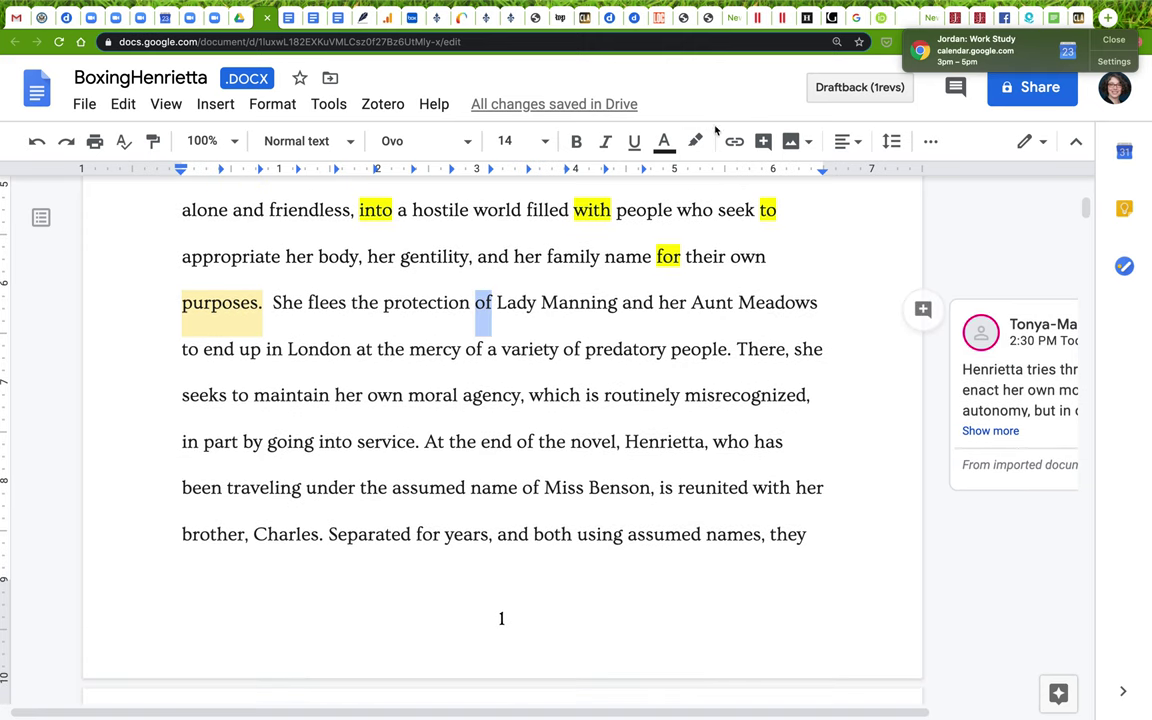
click(697, 141)
click(771, 236)
click(186, 349)
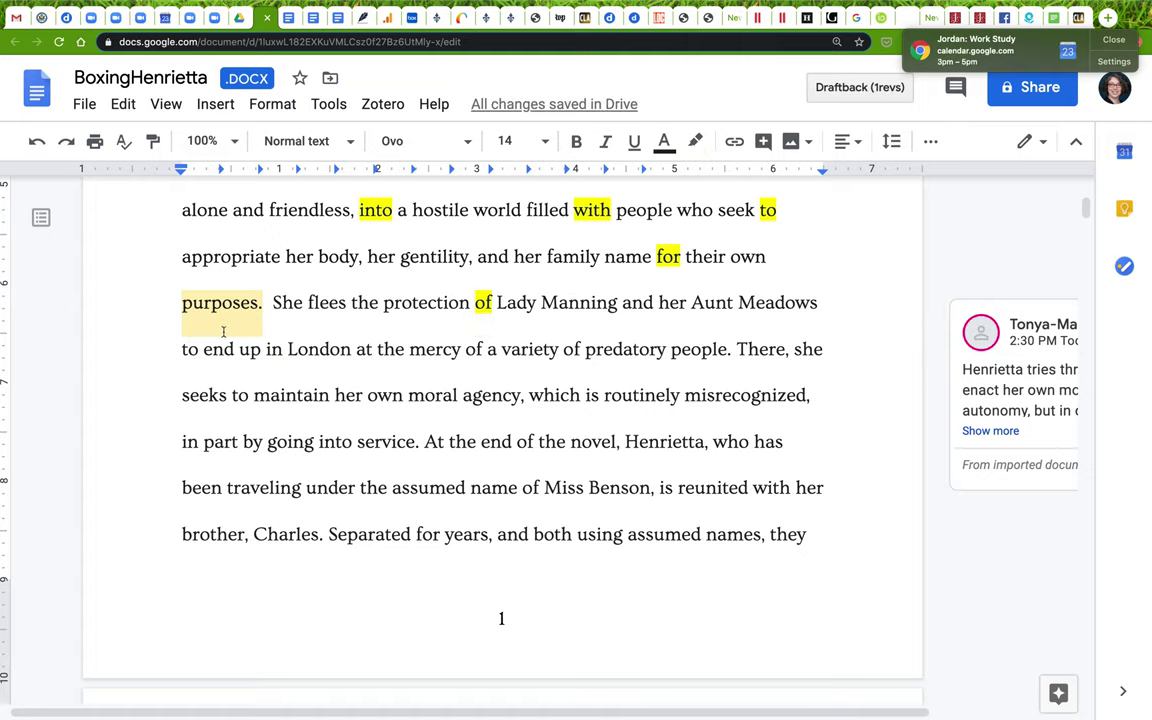
double_click(186, 349)
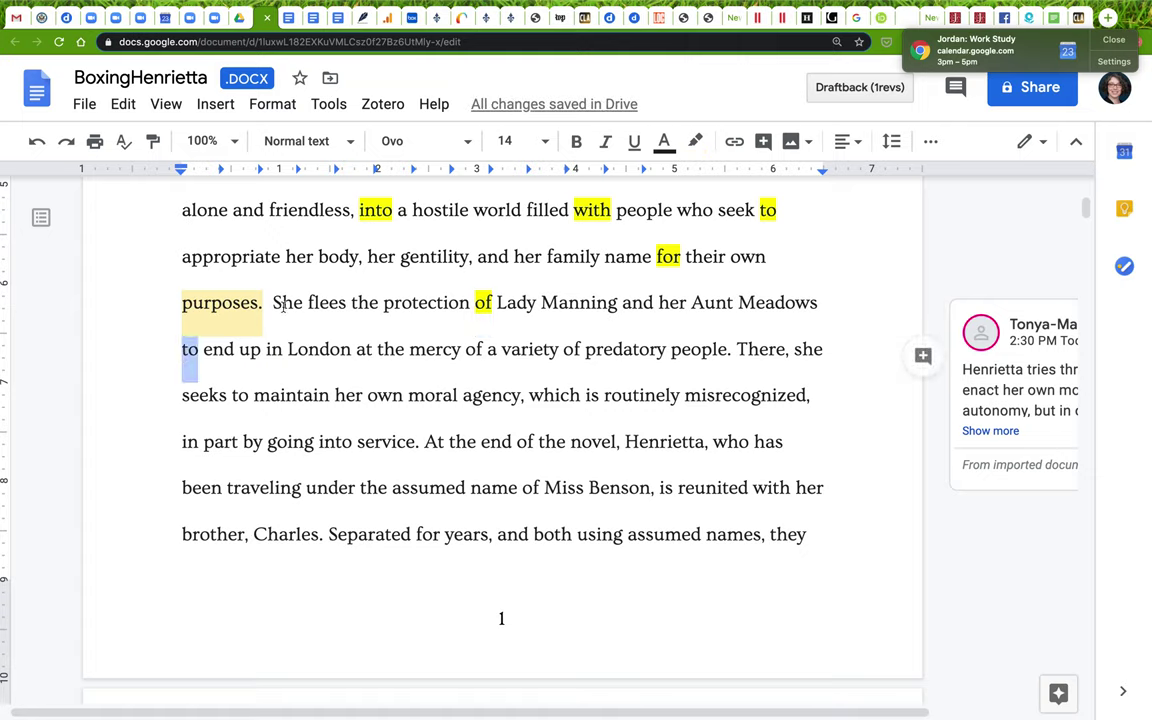
click(695, 141)
click(771, 237)
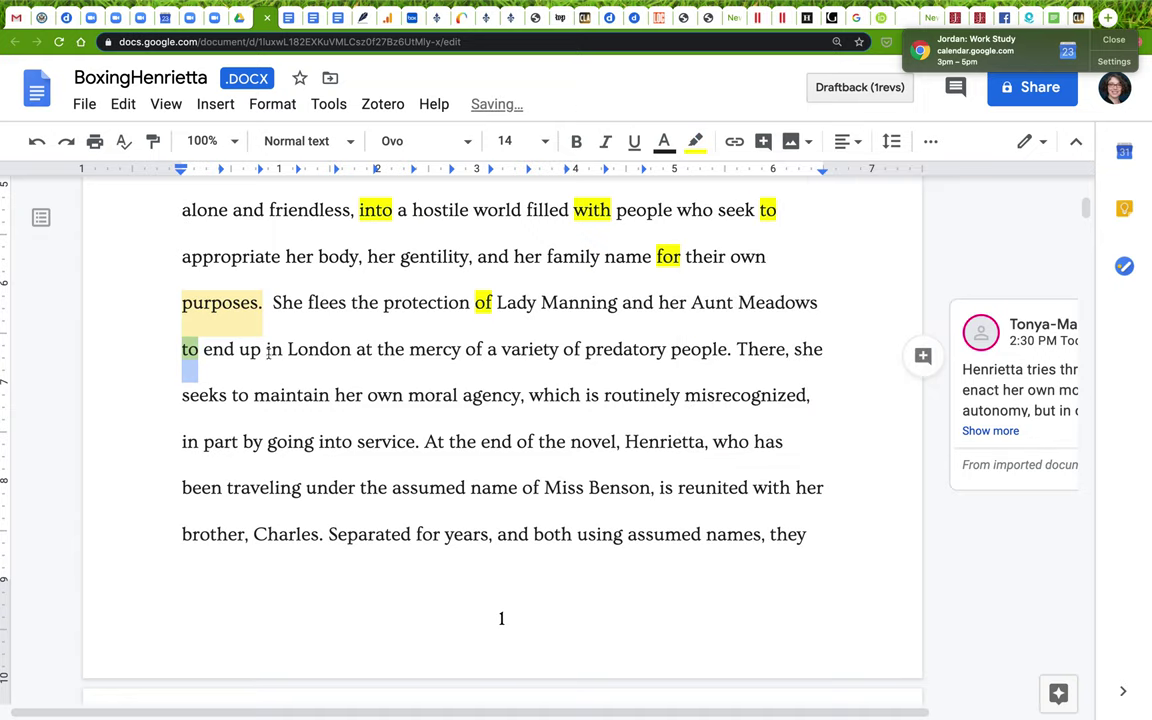
Highlight "up in" before "London" and "at" before "the mercy" in yellow.
drag(240, 349, 283, 349)
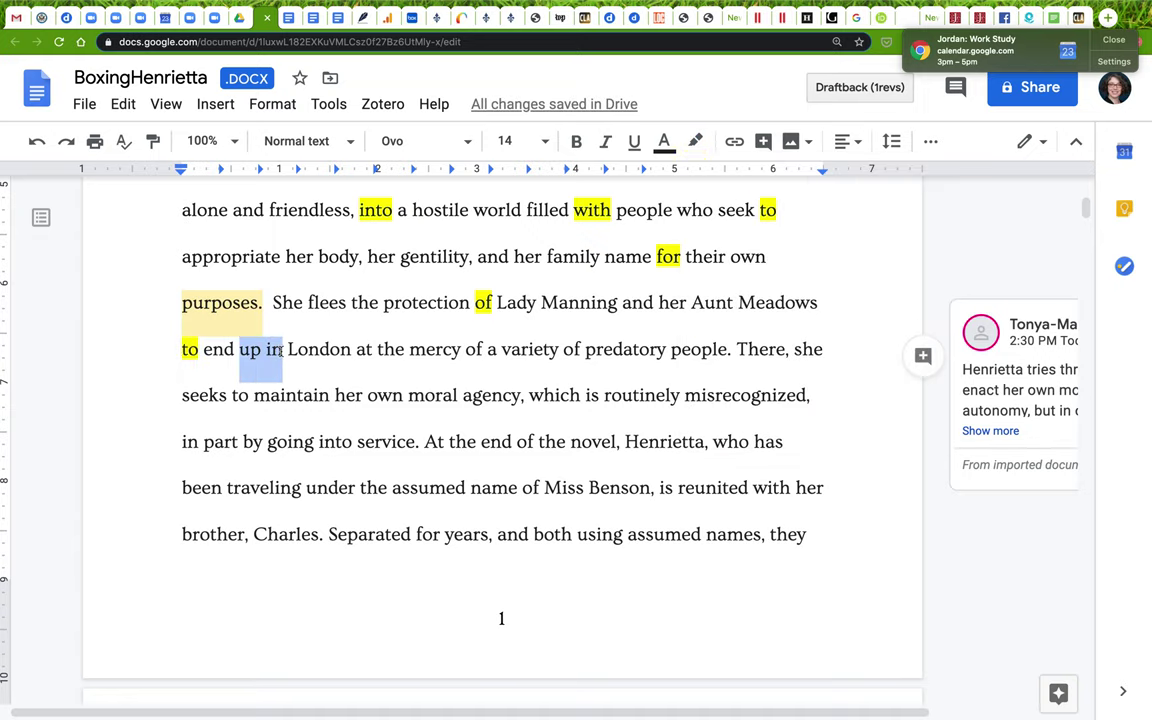
click(695, 141)
click(771, 237)
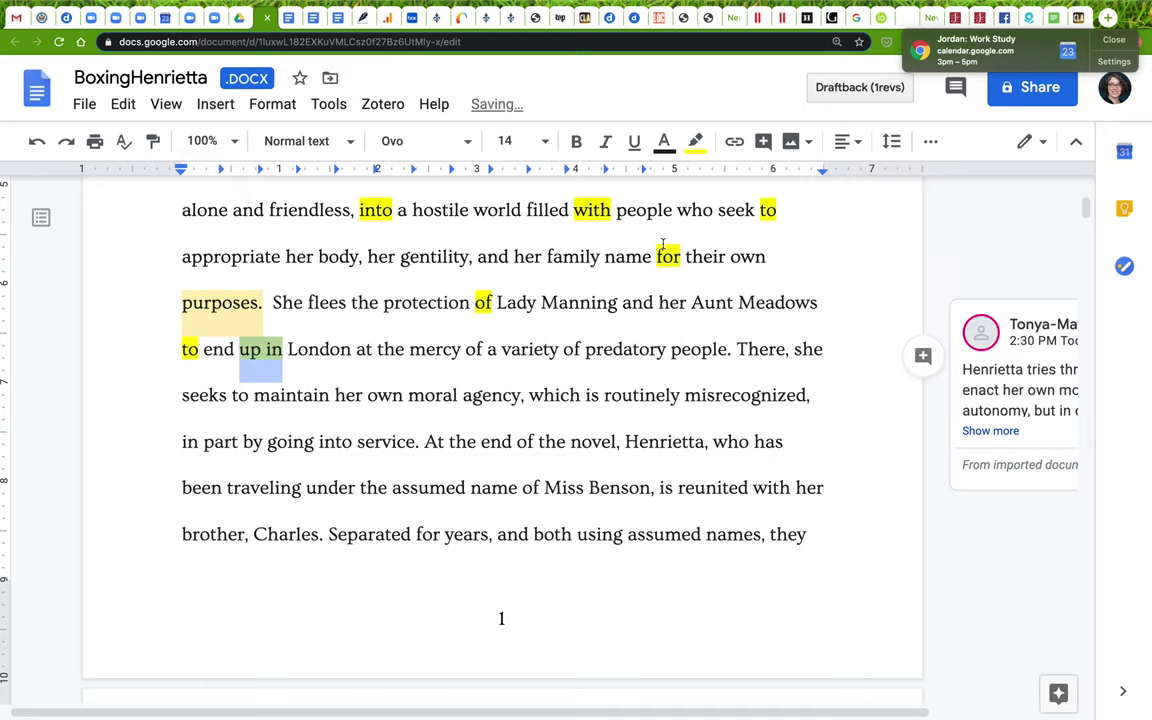
double_click(364, 349)
click(695, 141)
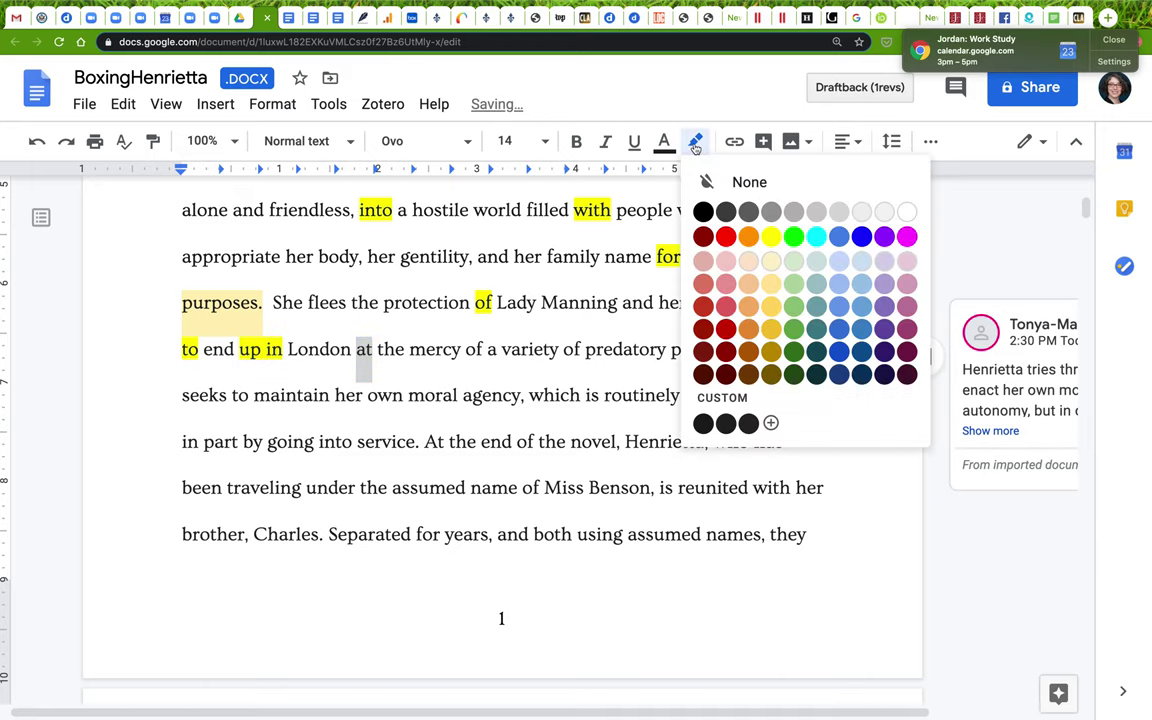
click(770, 235)
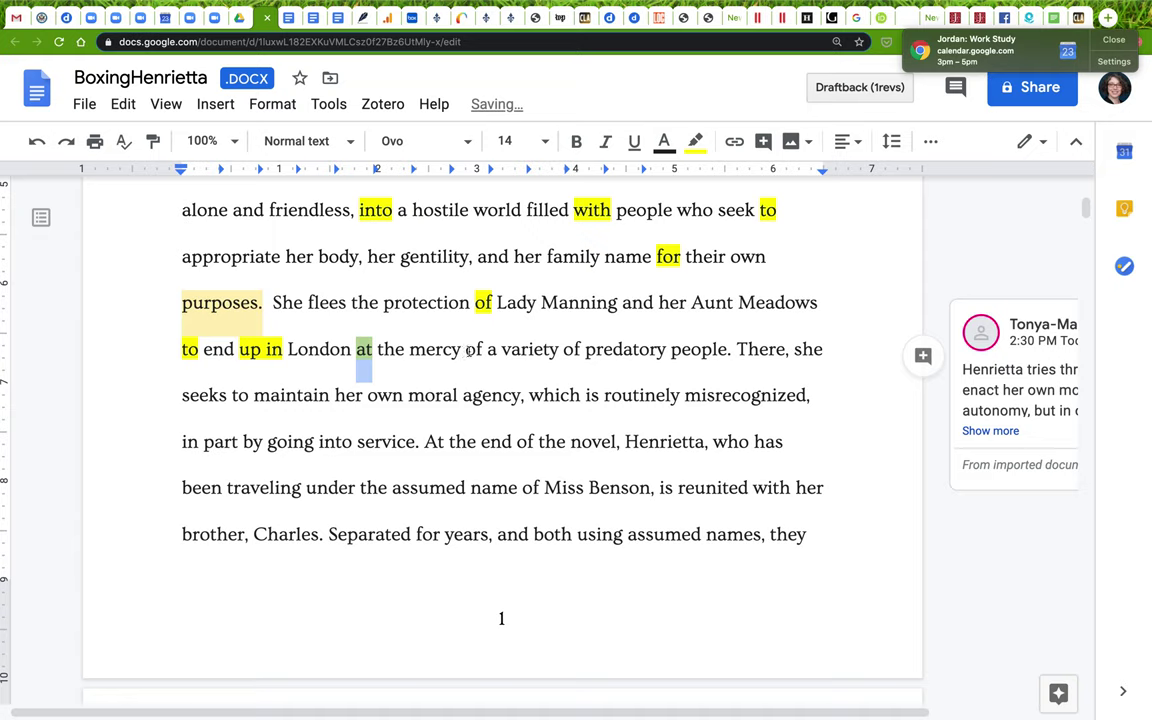
Highlight both occurrences of "of" in "the mercy of a variety of predatory people" in yellow.
double_click(471, 349)
click(695, 141)
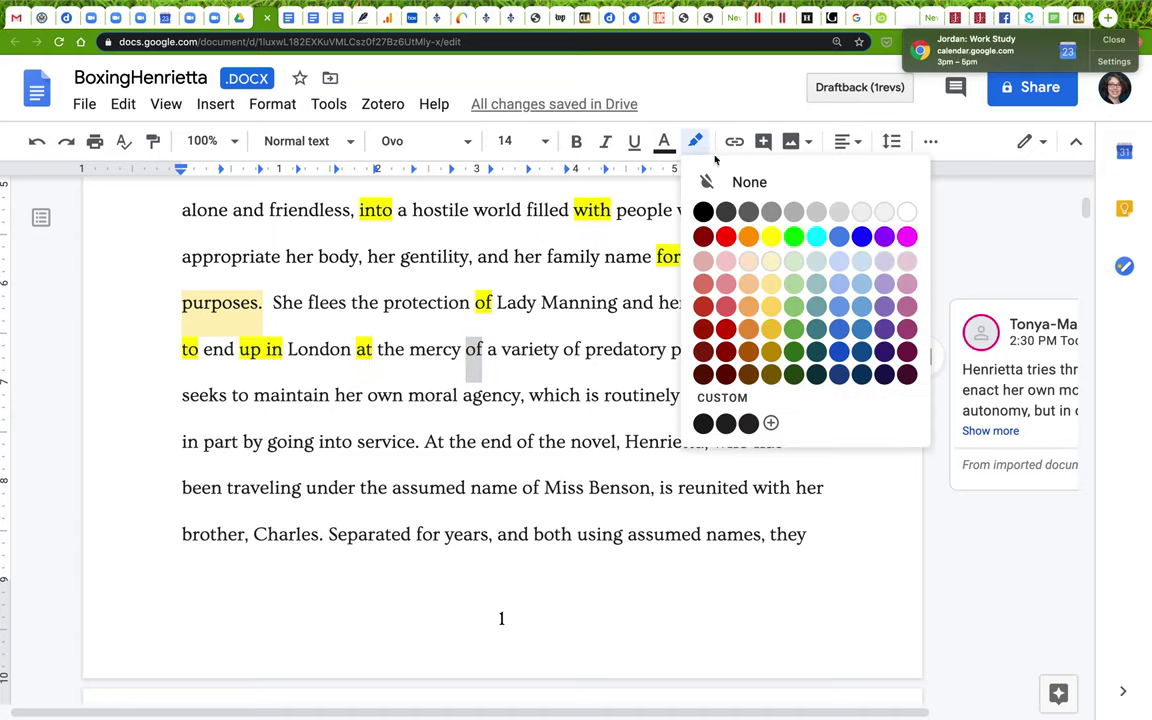
click(770, 236)
double_click(572, 349)
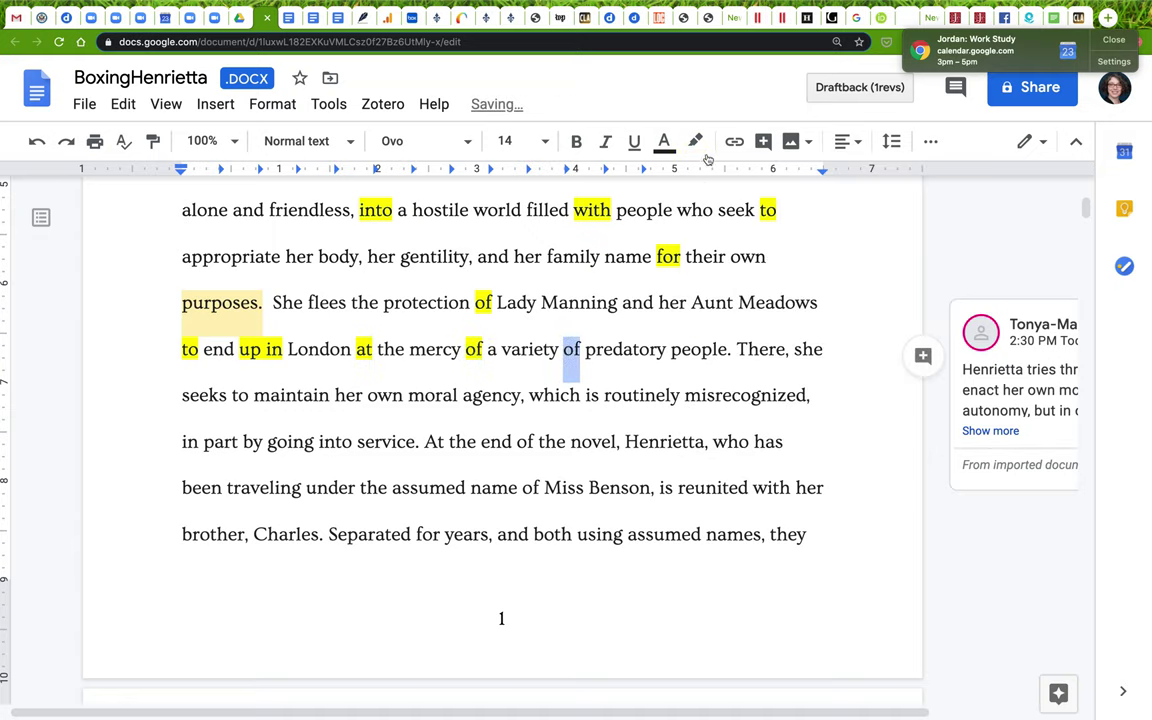
click(695, 141)
click(771, 237)
Highlight the verb "is" in "which is routinely misrecognized" in red.
click(235, 397)
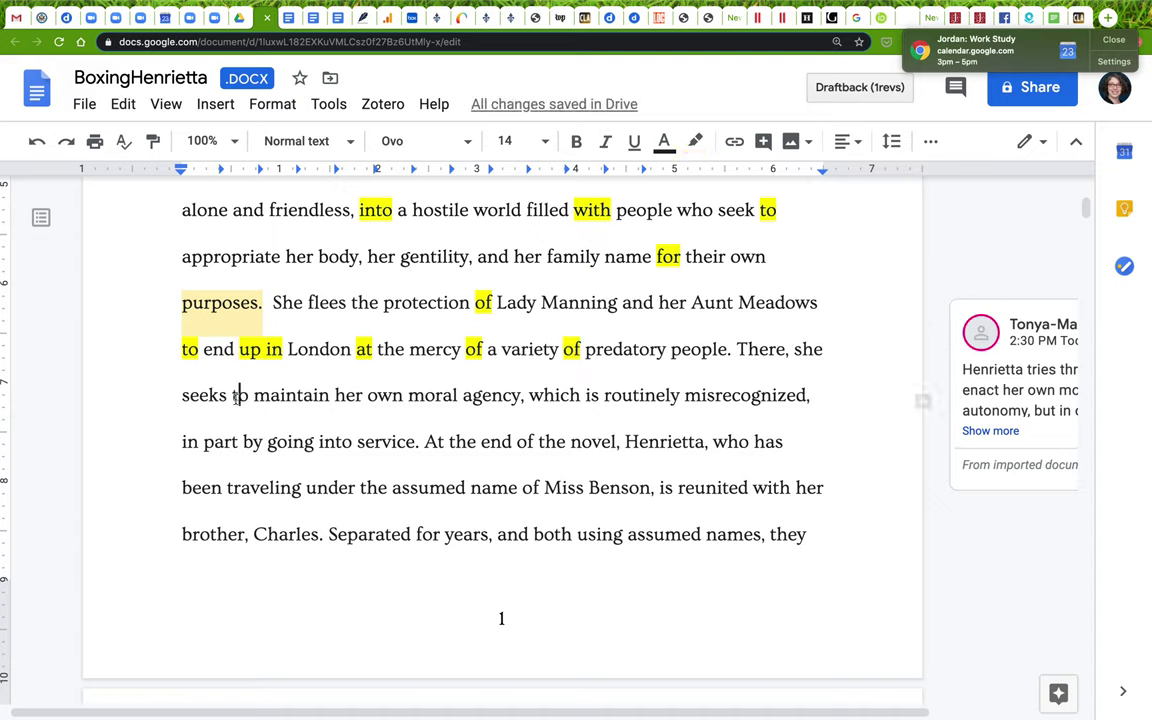
double_click(236, 397)
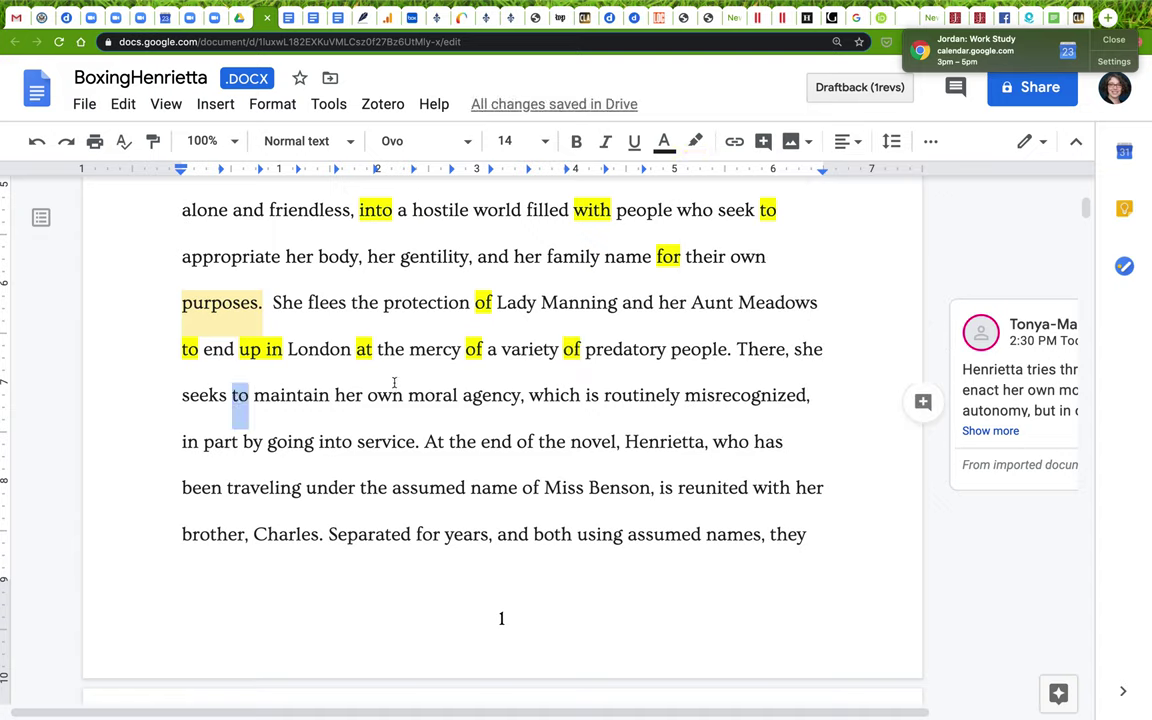
double_click(591, 397)
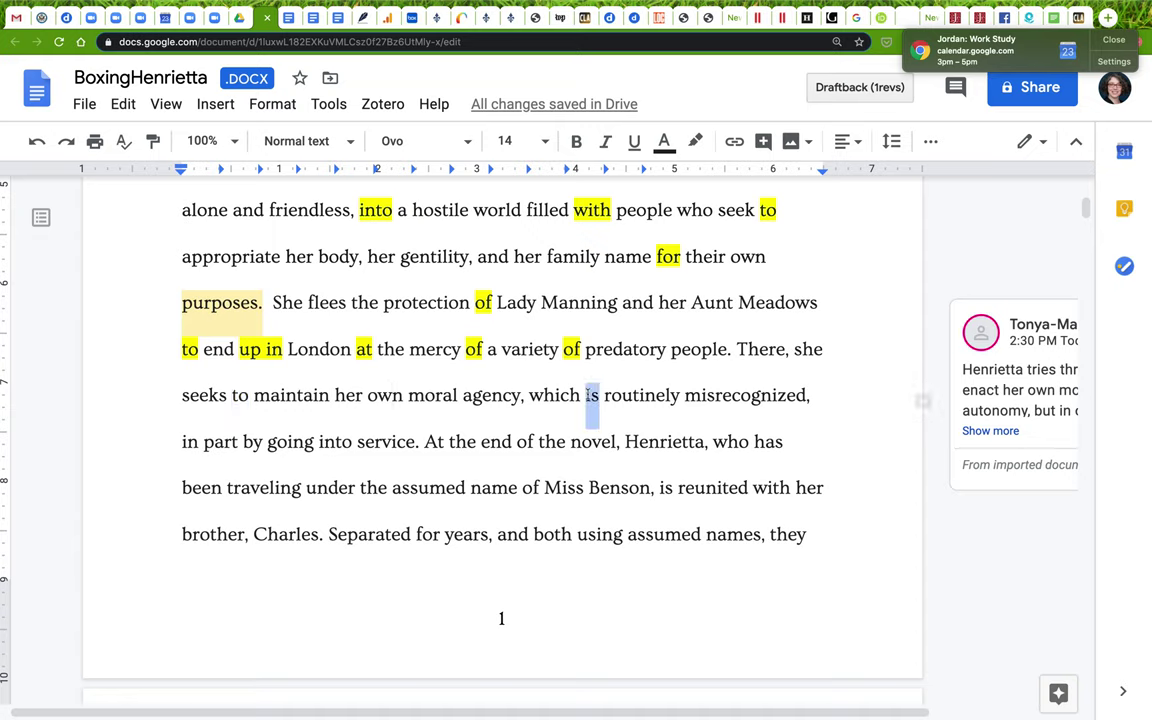
click(695, 141)
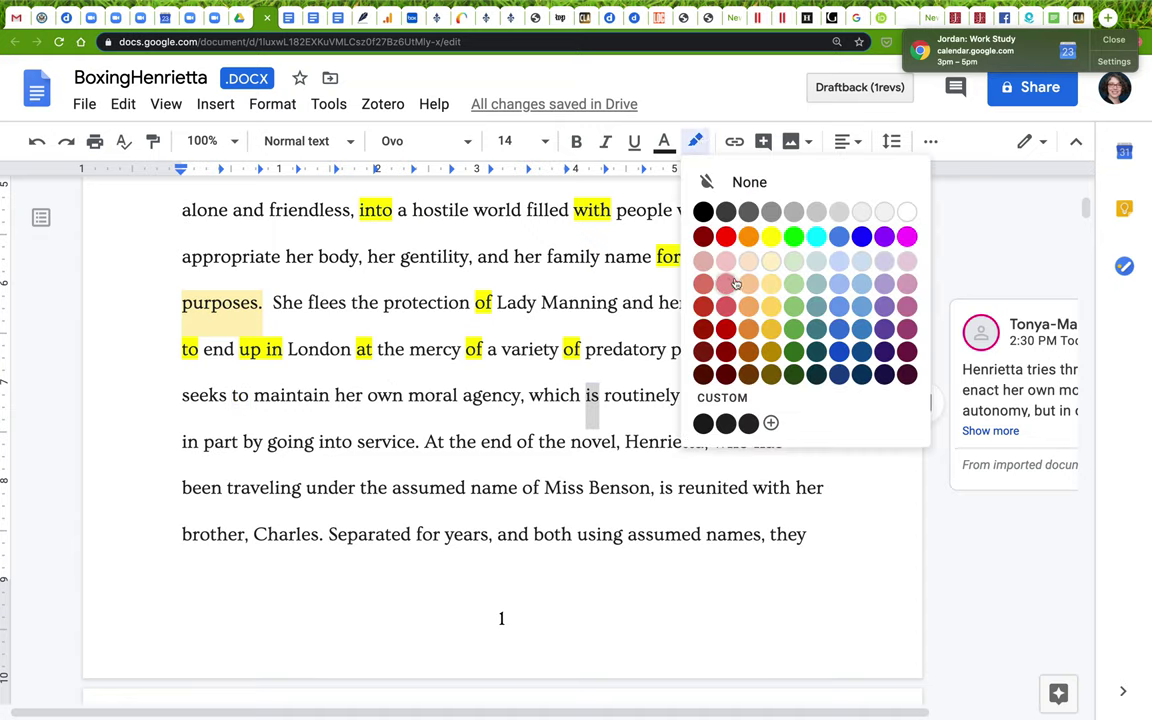
click(727, 236)
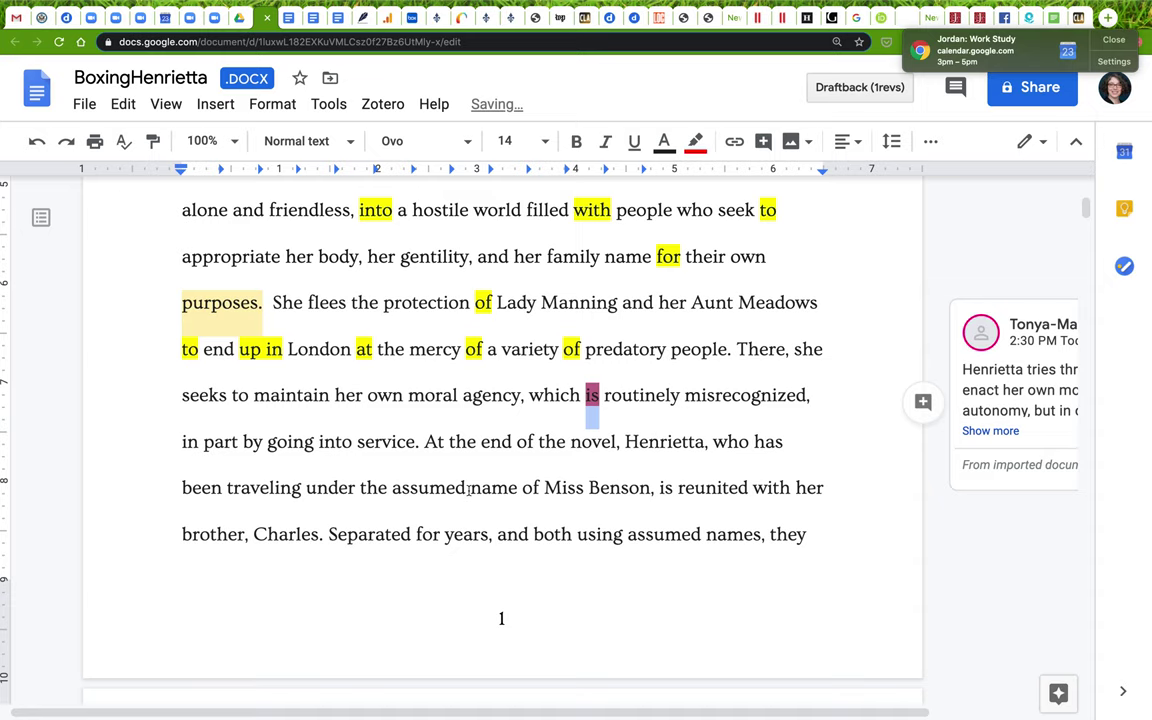
Highlight the prepositions "in" and "by" in the phrase "in part by going" in yellow.
scroll(468, 489, down, 1)
drag(162, 429, 199, 430)
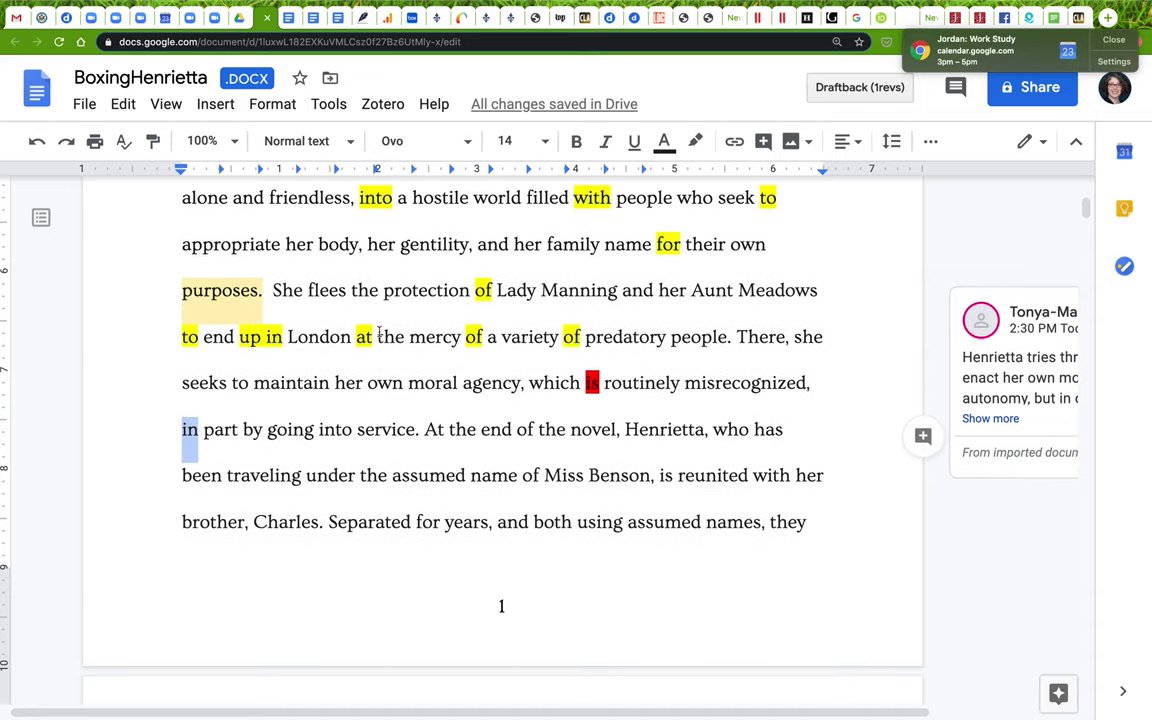
click(695, 141)
click(738, 237)
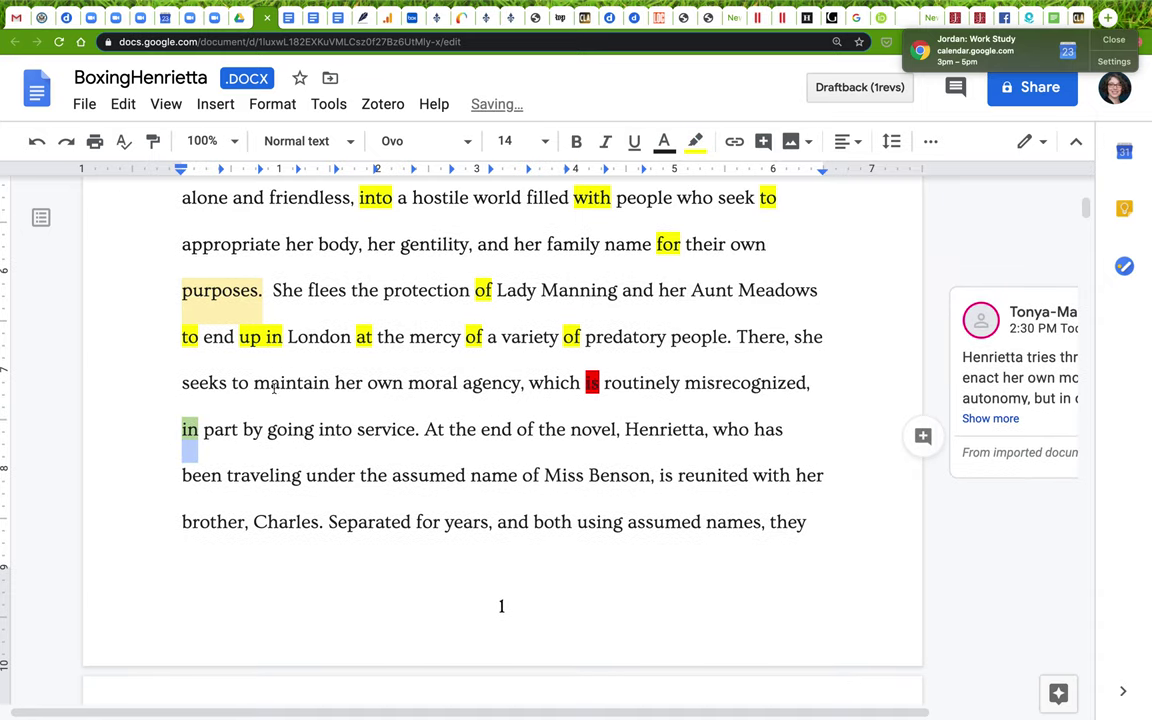
click(243, 436)
double_click(252, 429)
click(695, 141)
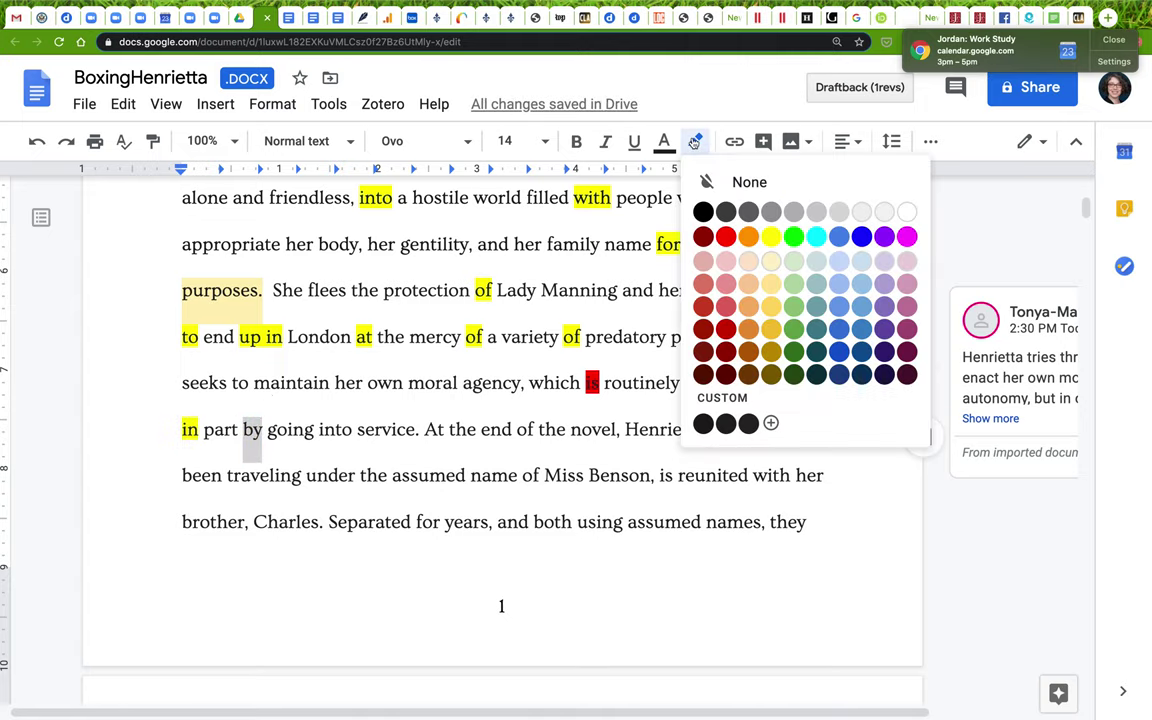
click(769, 237)
Highlight the preposition "into" in "going into service" in yellow.
double_click(331, 429)
click(331, 429)
click(331, 429)
double_click(331, 429)
click(695, 141)
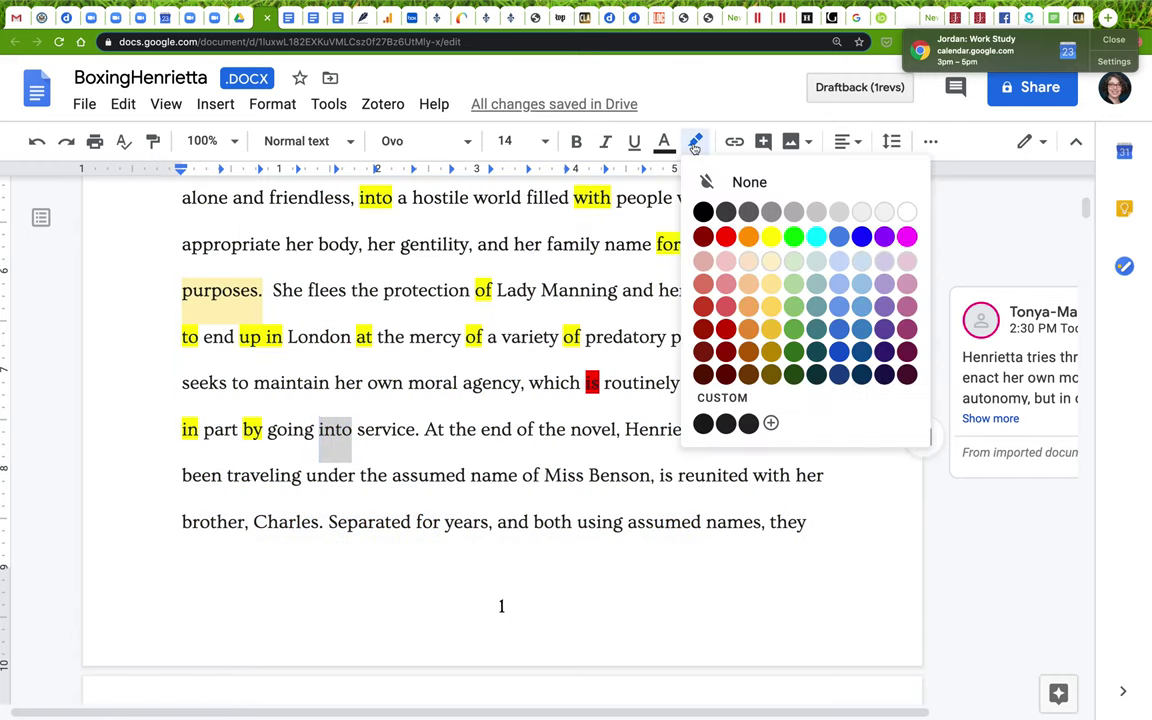
click(789, 280)
Highlight the prepositions "At" and "of" in "At the end of the novel" in yellow.
double_click(433, 429)
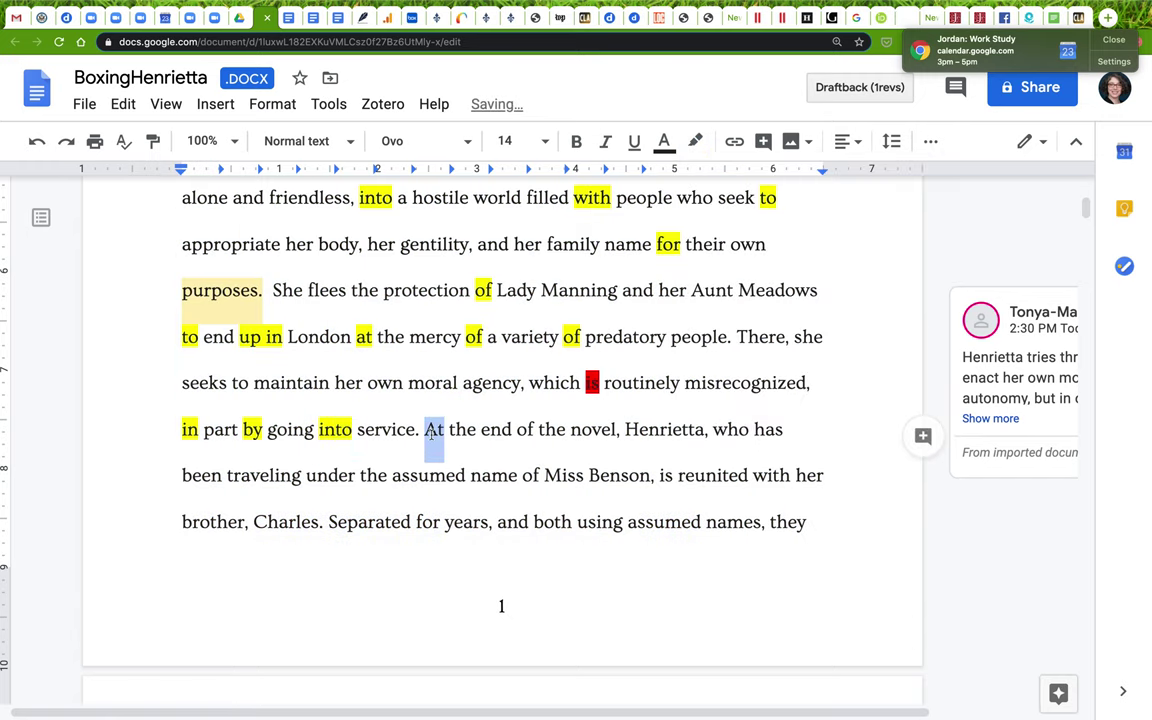
click(695, 141)
click(771, 237)
double_click(525, 429)
click(695, 141)
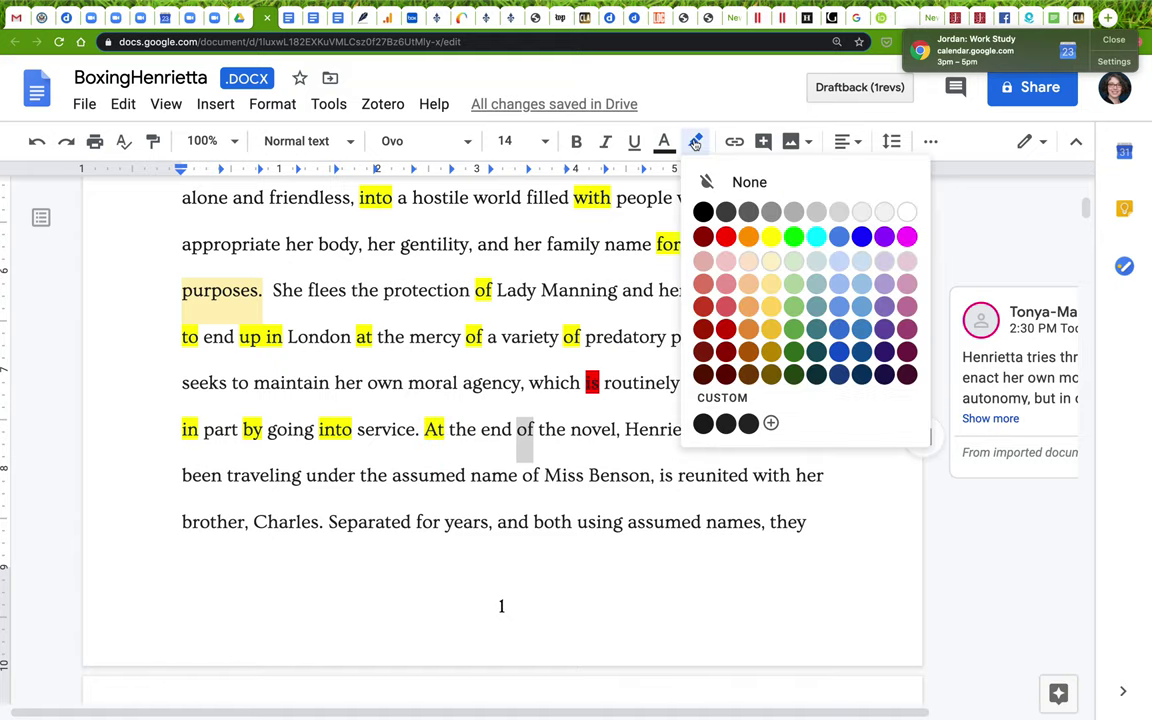
click(771, 237)
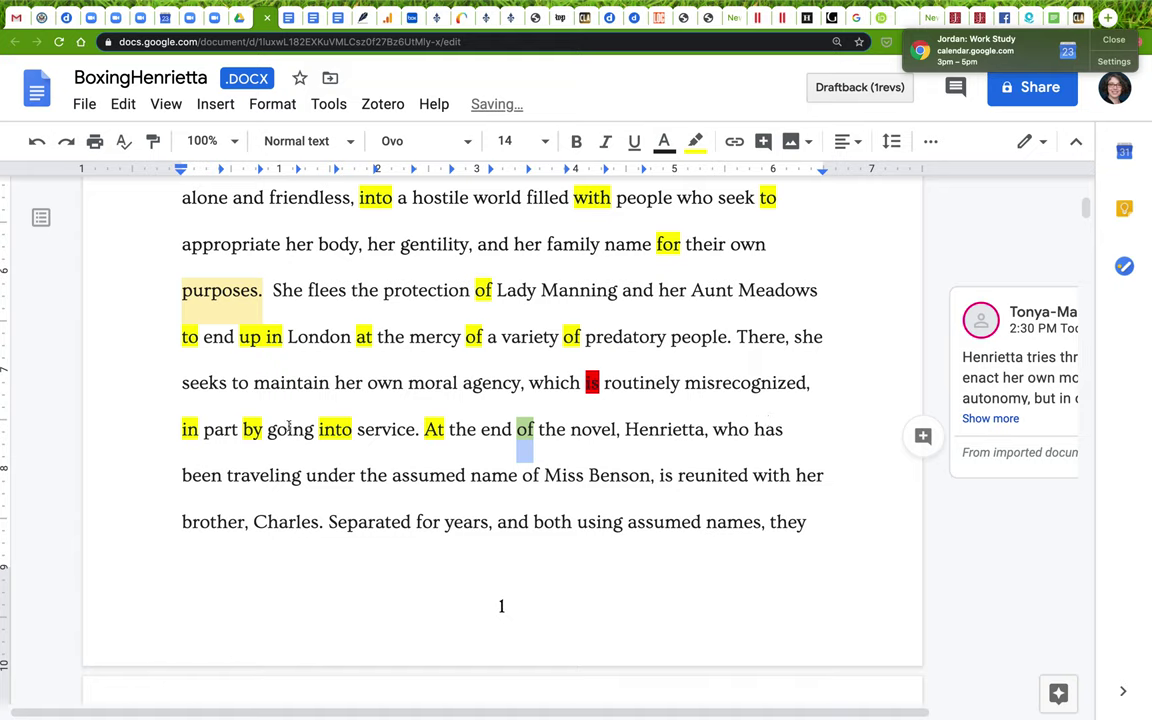
Highlight the preposition "of" after "under the assumed name" in yellow.
double_click(530, 475)
click(695, 141)
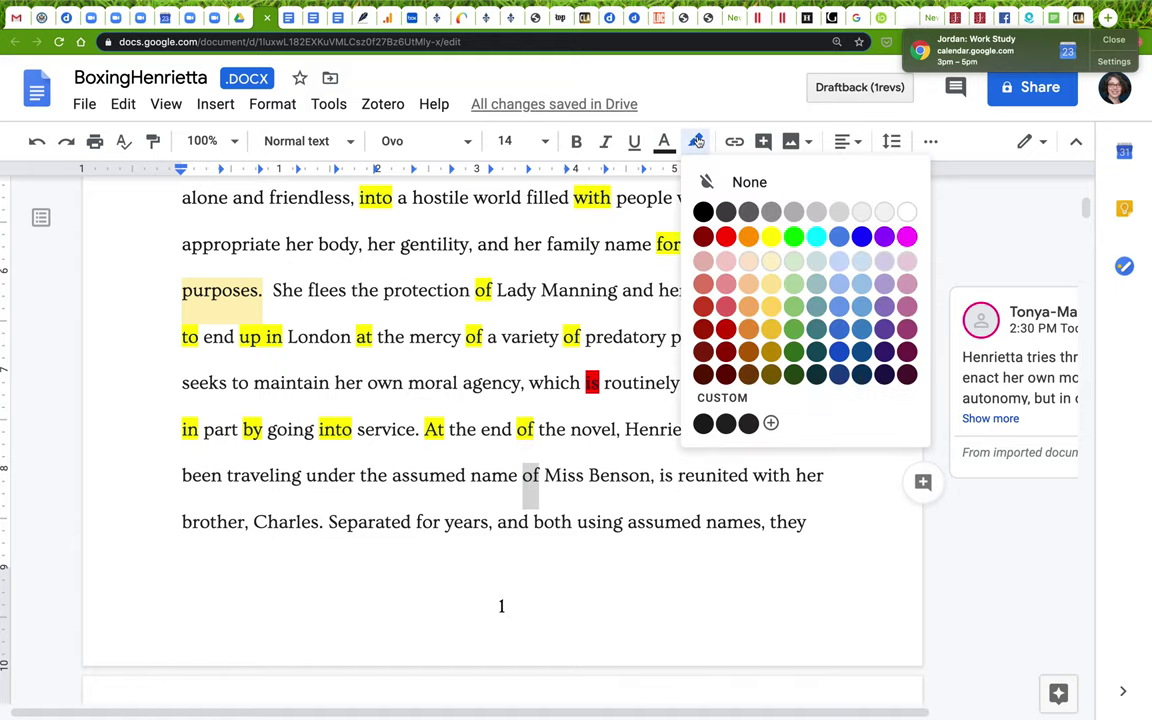
click(773, 237)
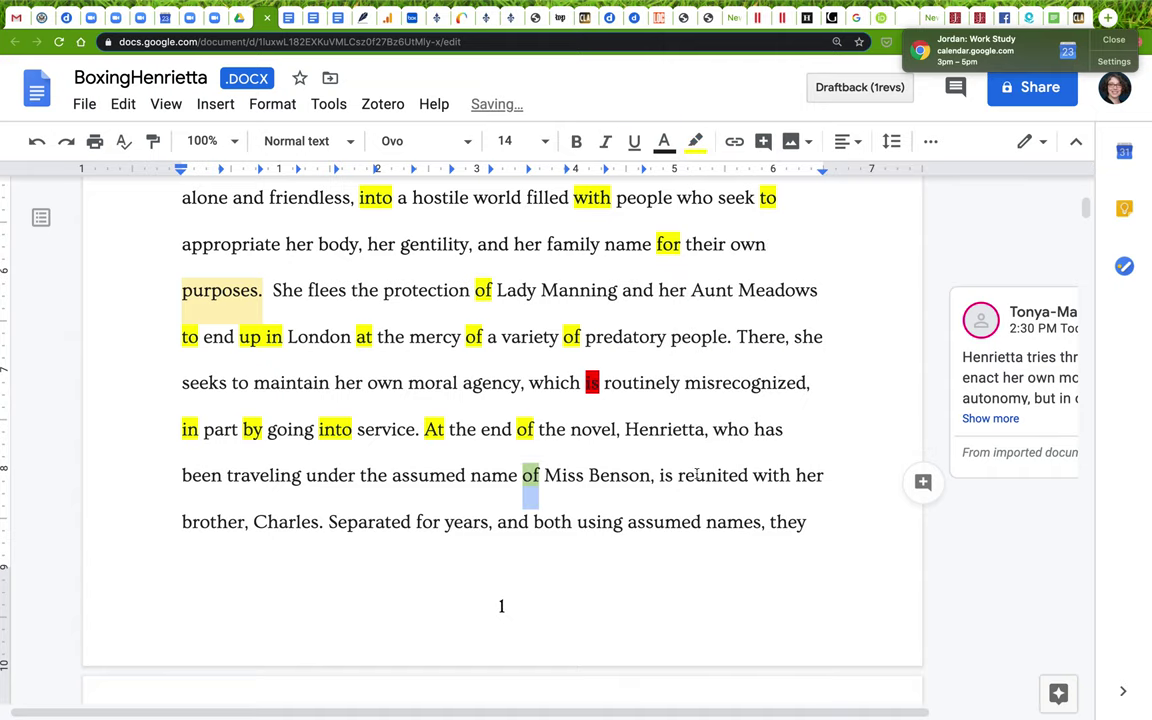
Highlight the verb "is" in "is reunited with her brother" in red.
double_click(665, 475)
click(692, 141)
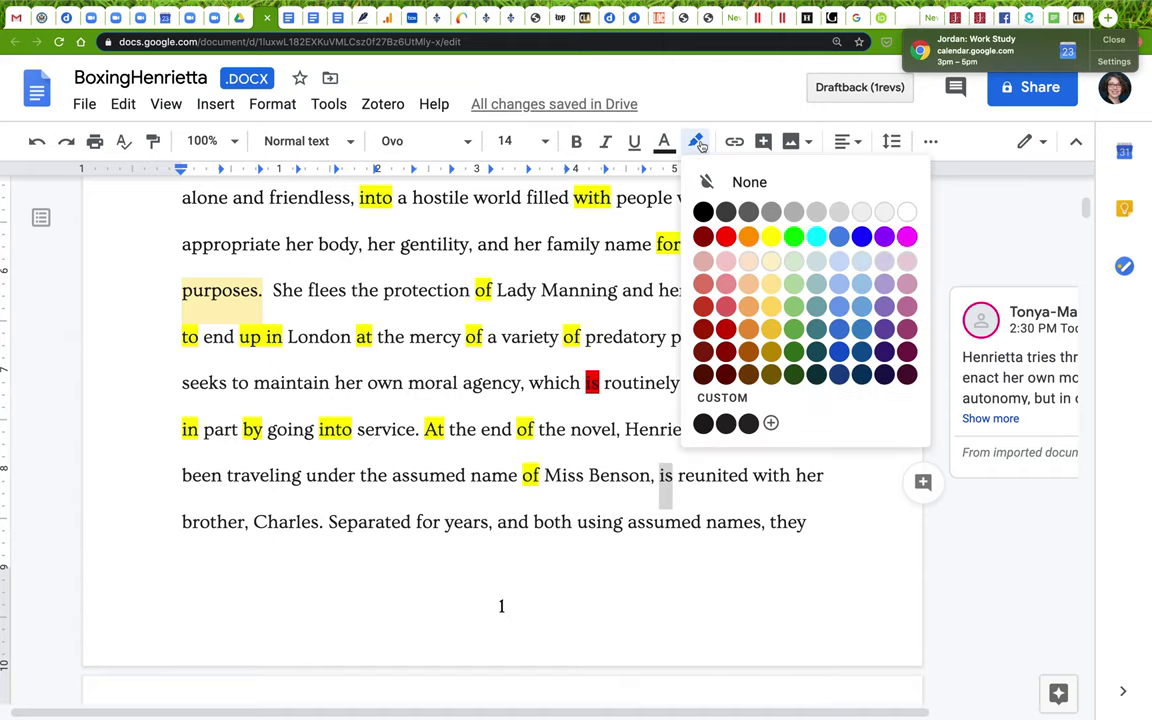
click(702, 230)
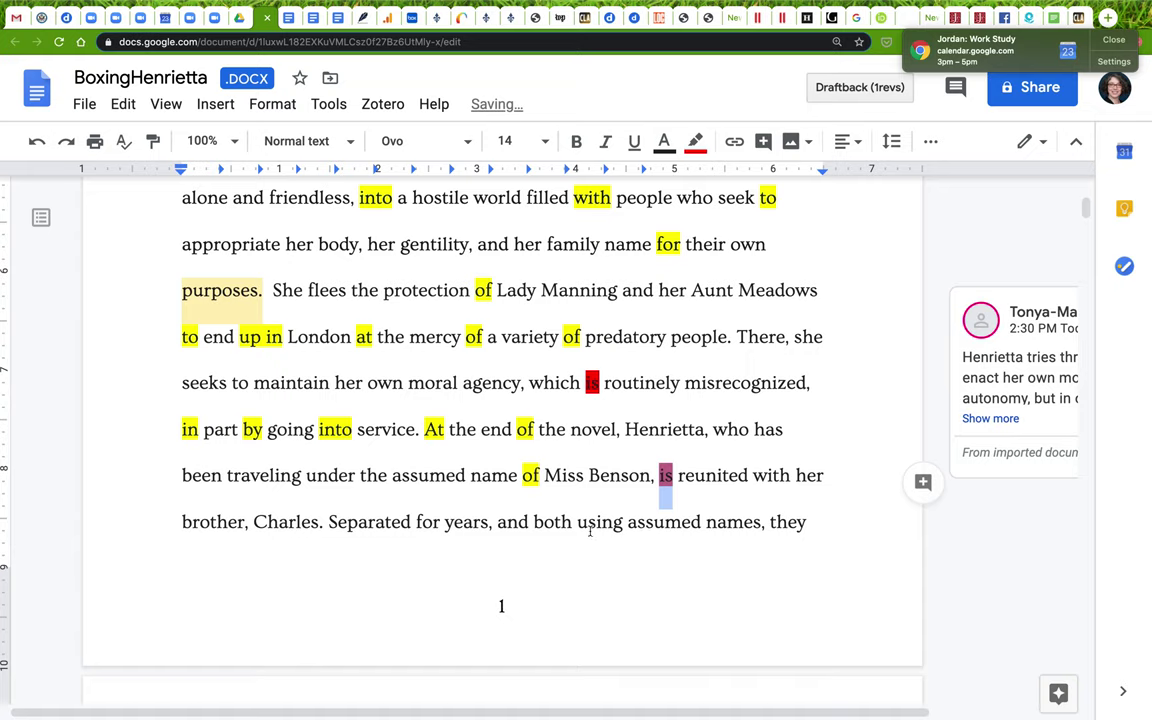
Highlight the prepositions "for" in "Separated for years" and "of" in "connection of their blood" in yellow.
double_click(427, 522)
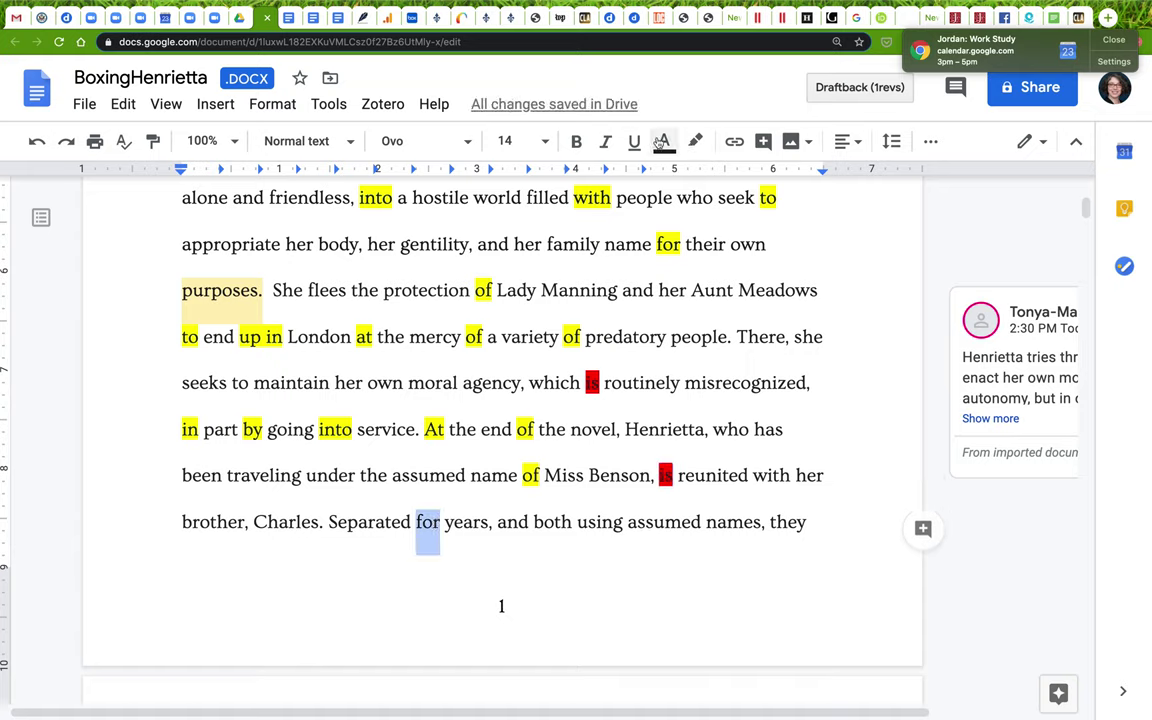
click(695, 141)
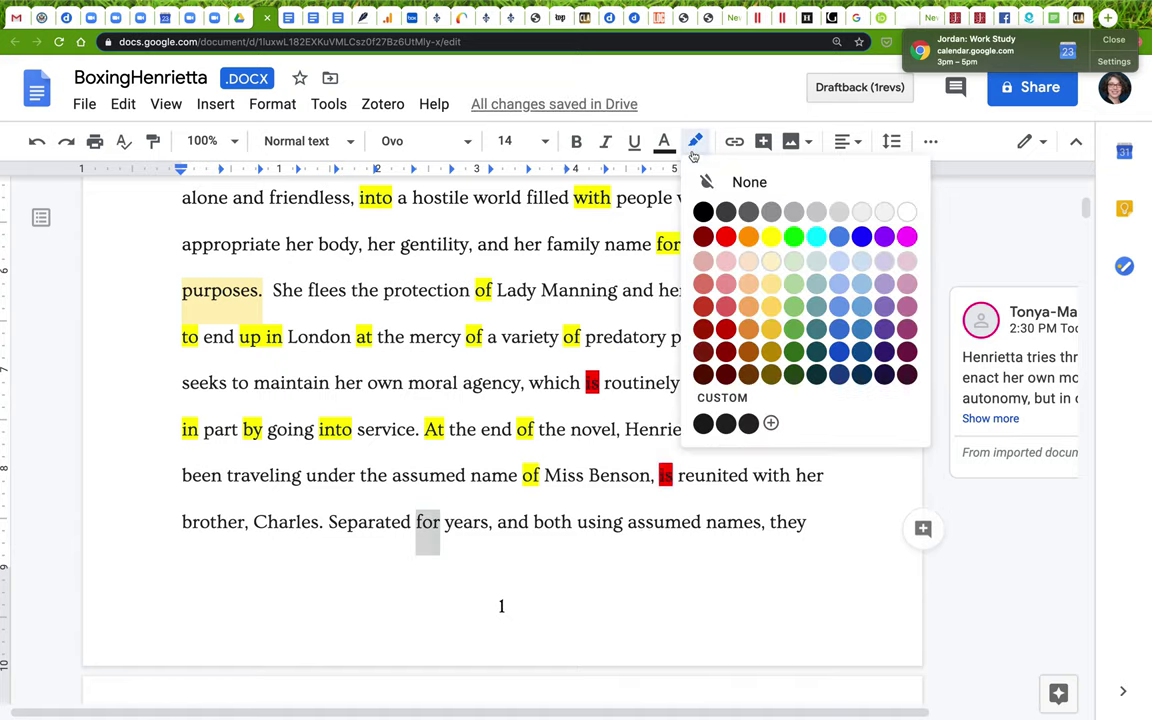
click(775, 239)
scroll(673, 533, down, 3)
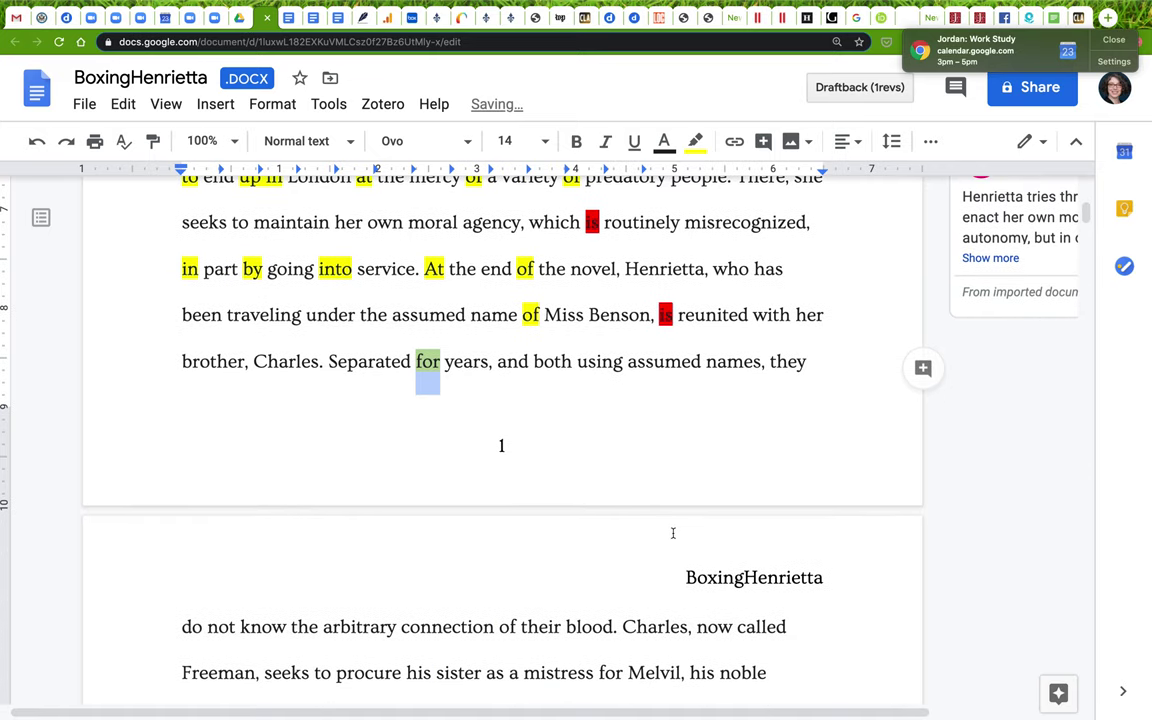
scroll(673, 533, down, 3)
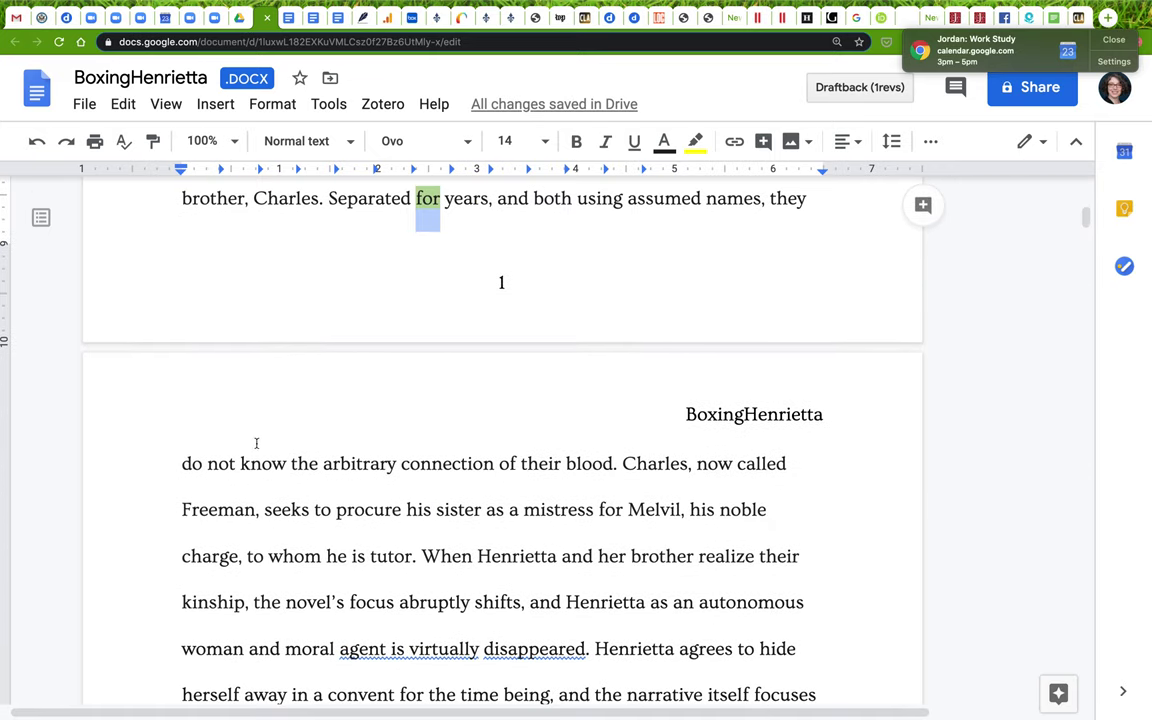
double_click(505, 463)
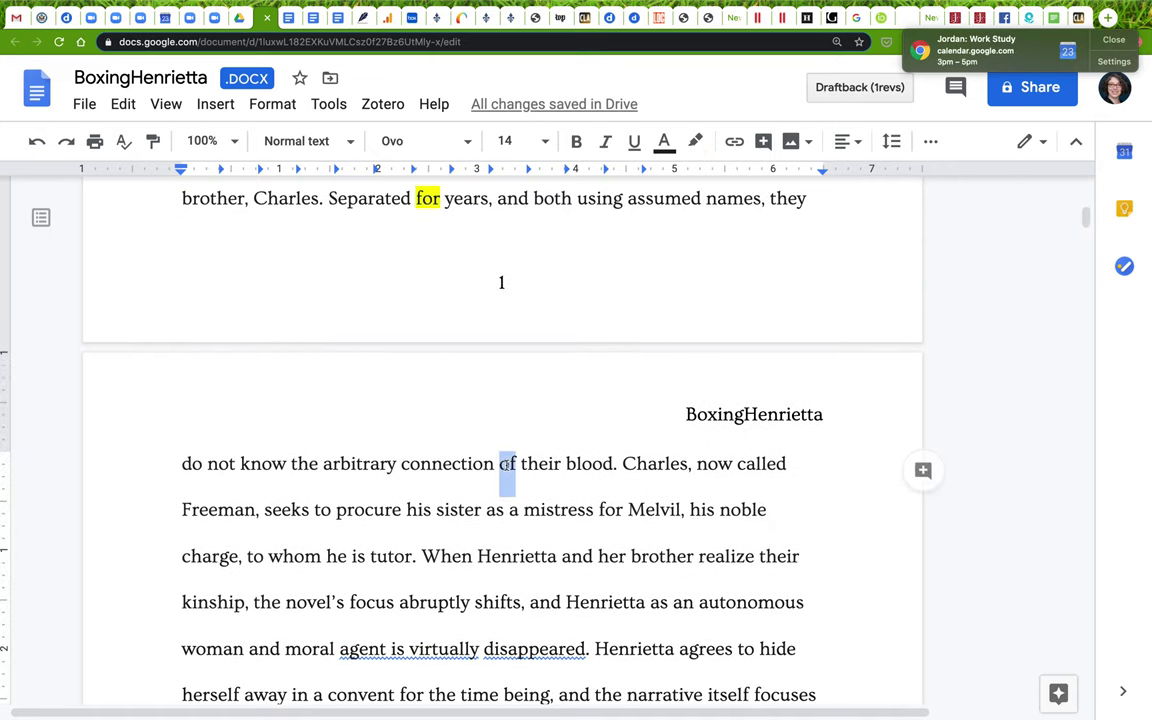
click(696, 141)
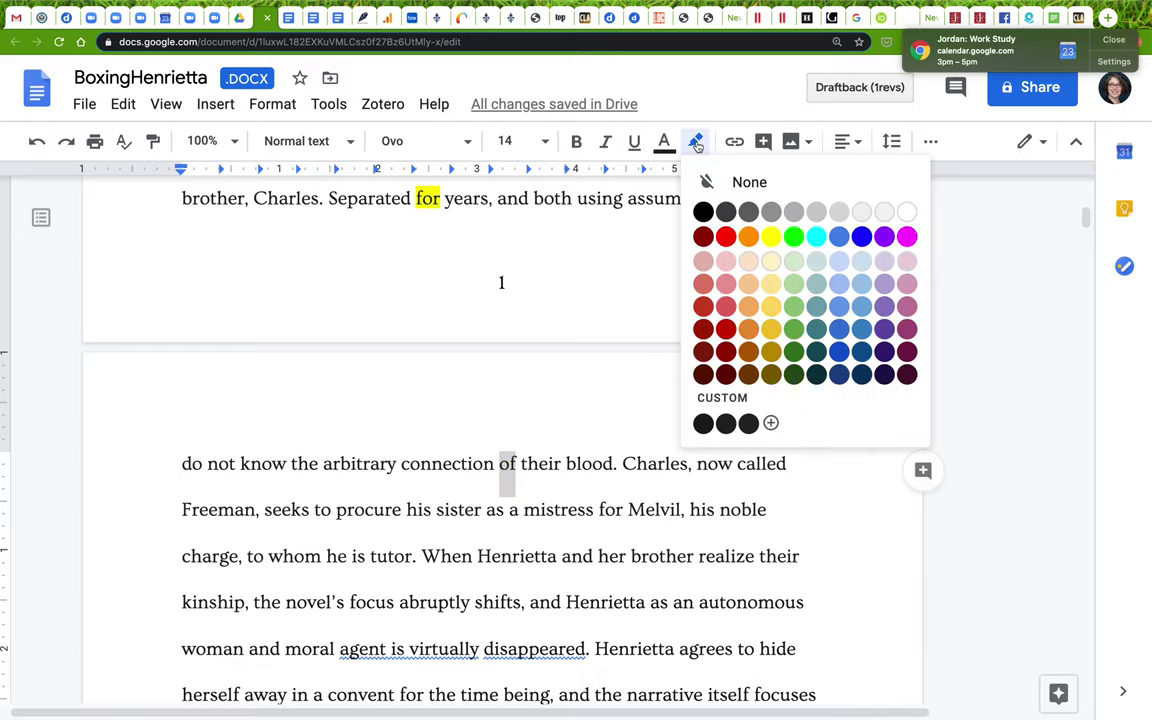
click(770, 236)
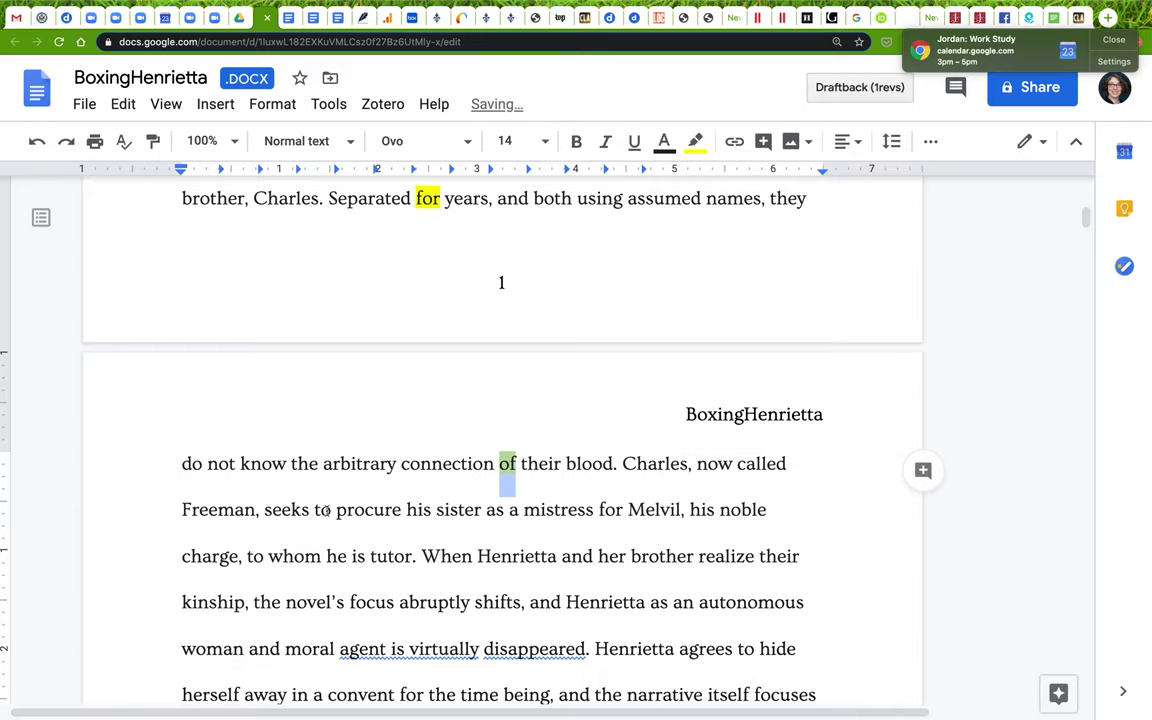
Highlight the prepositions "to", "as" and "for" in "seeks to procure his sister as a mistress for Melvil" in yellow.
double_click(322, 510)
click(696, 141)
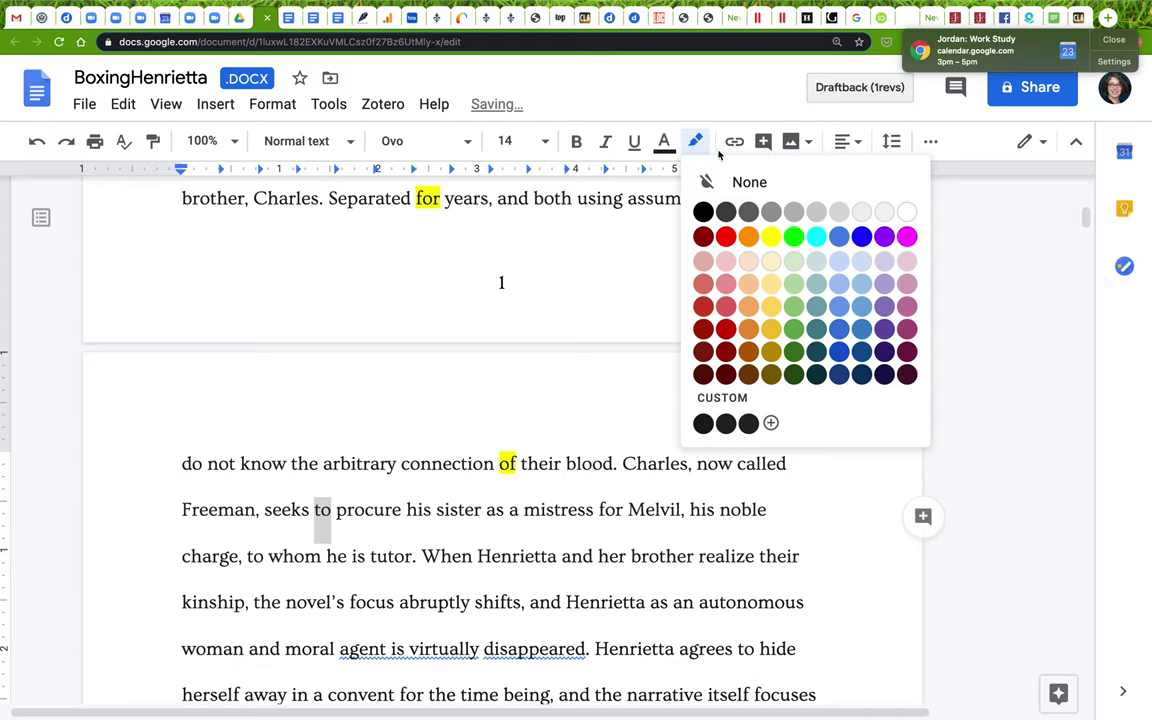
click(770, 237)
double_click(494, 510)
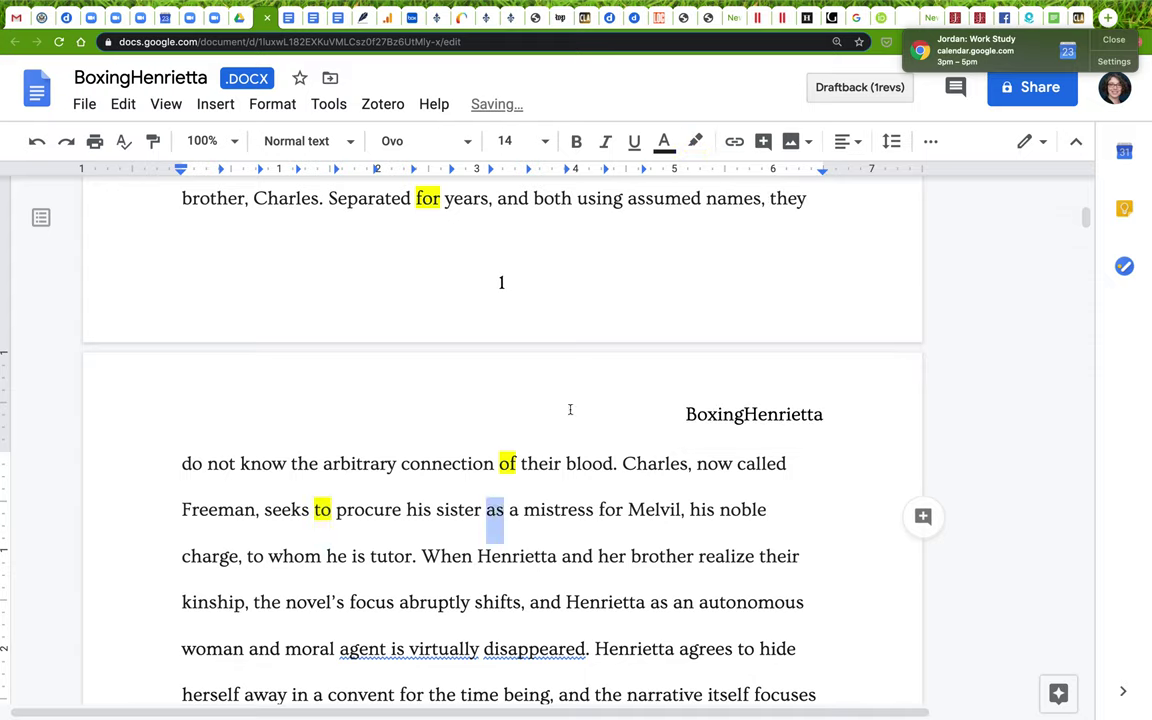
click(695, 141)
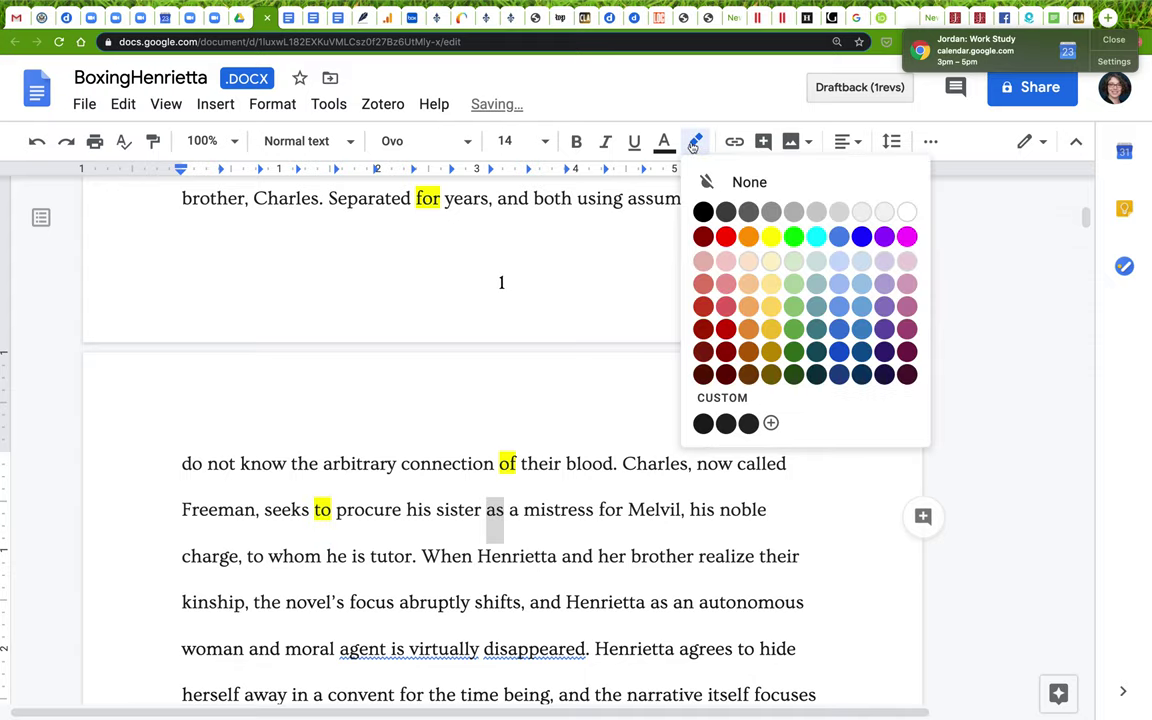
click(772, 241)
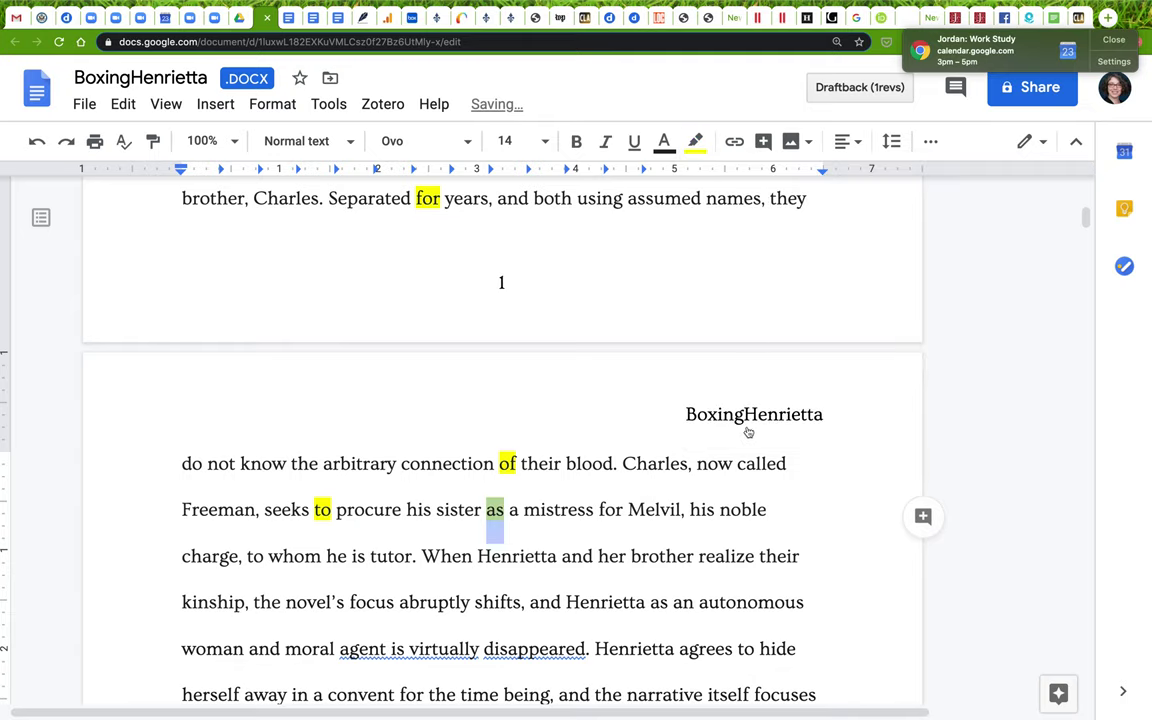
double_click(612, 511)
click(695, 141)
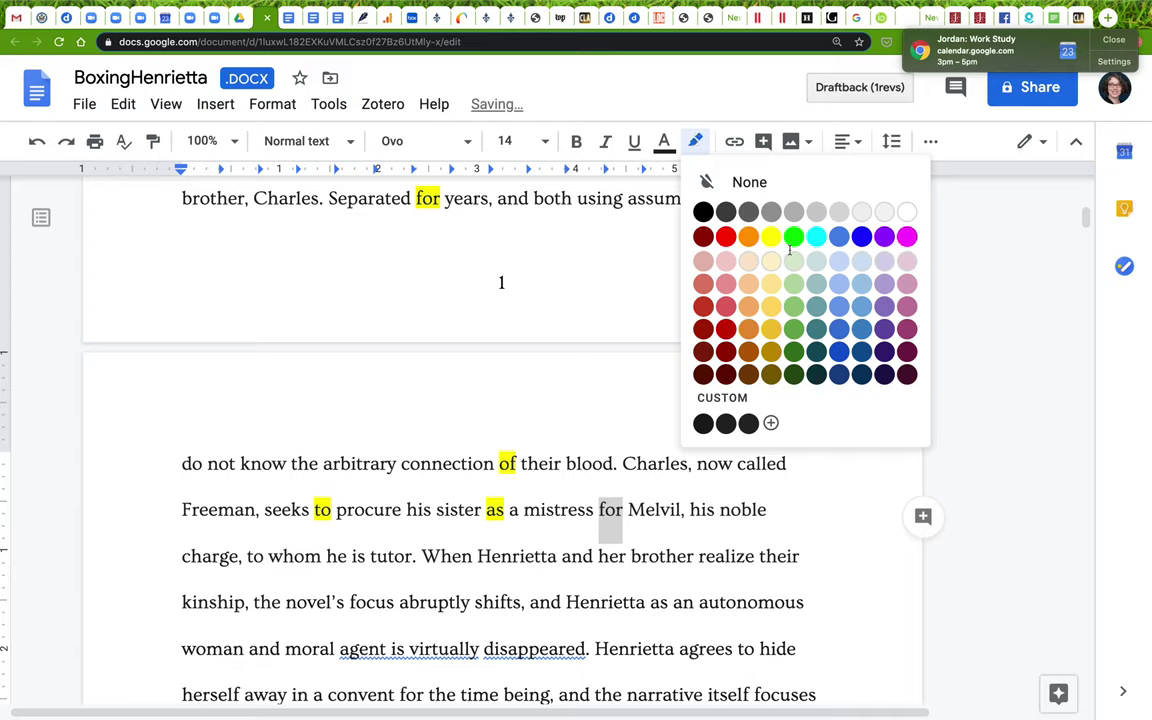
click(772, 238)
Highlight the preposition "to" in "to whom he is tutor" in bright yellow.
double_click(255, 556)
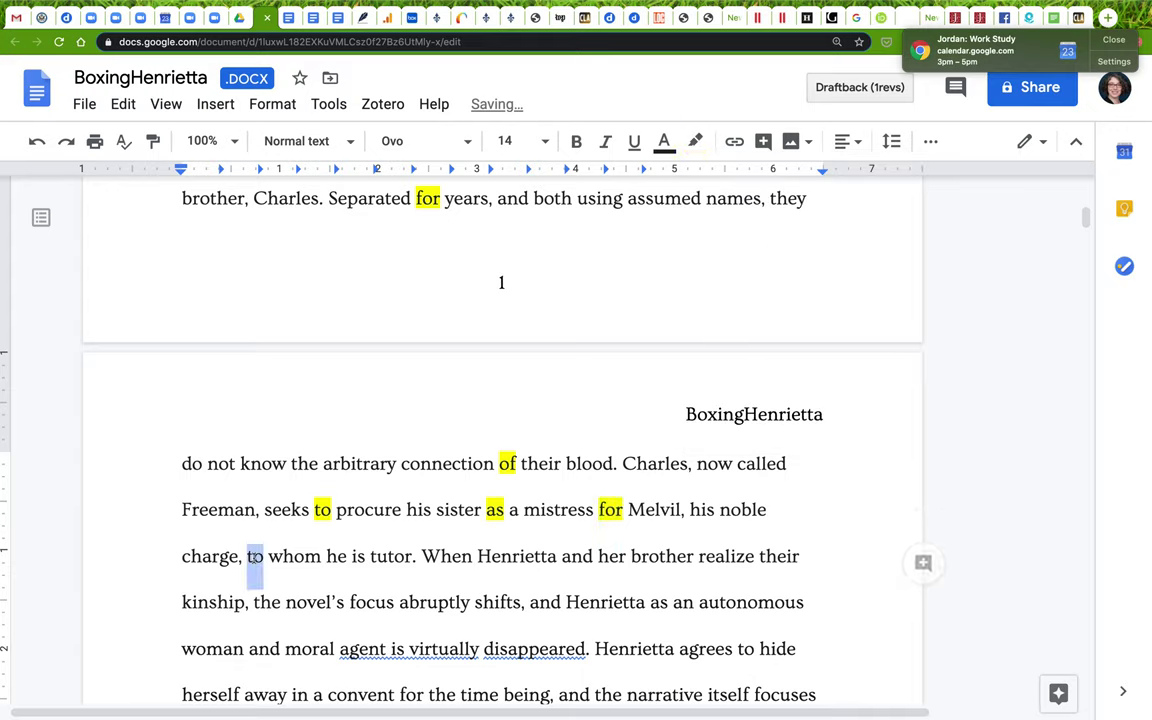
click(696, 141)
click(773, 245)
click(696, 141)
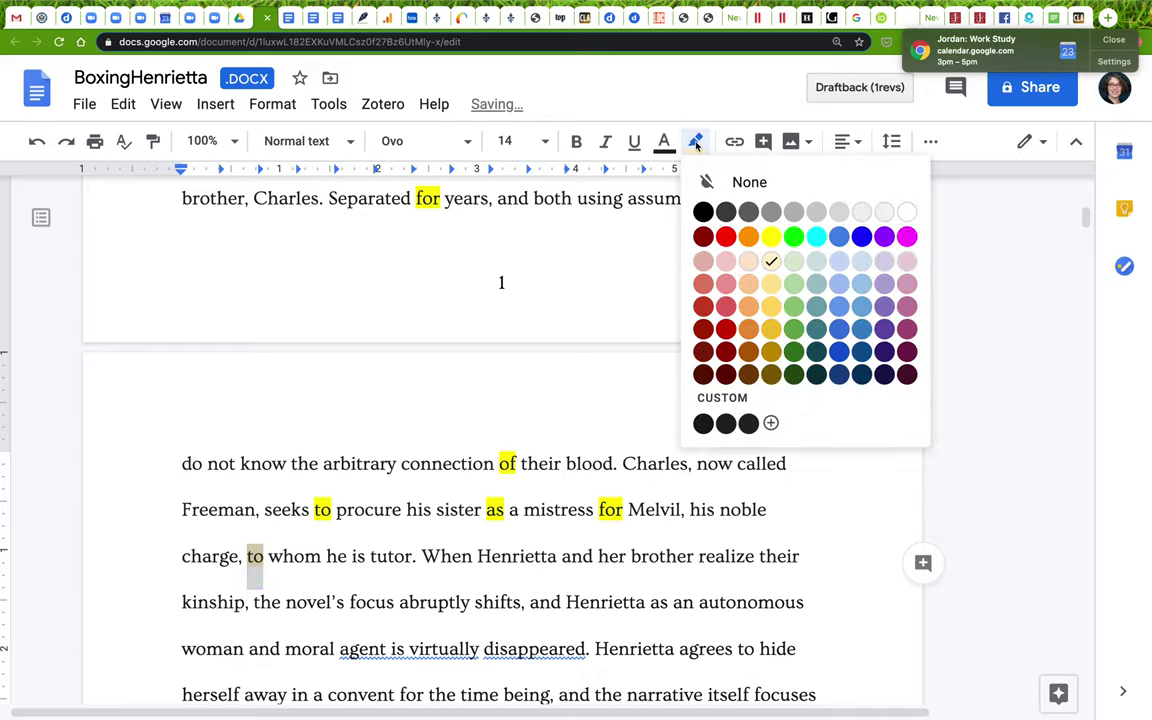
click(772, 238)
Highlight the verb "is" in "to whom he is tutor" in red.
double_click(357, 556)
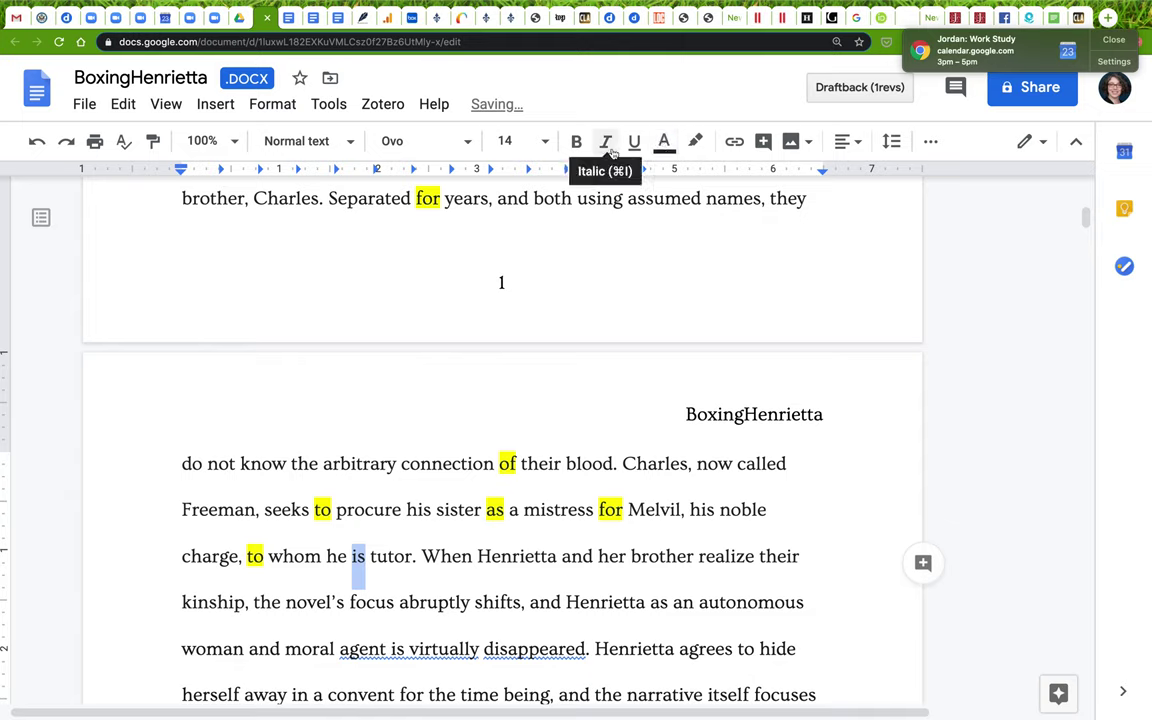
click(696, 141)
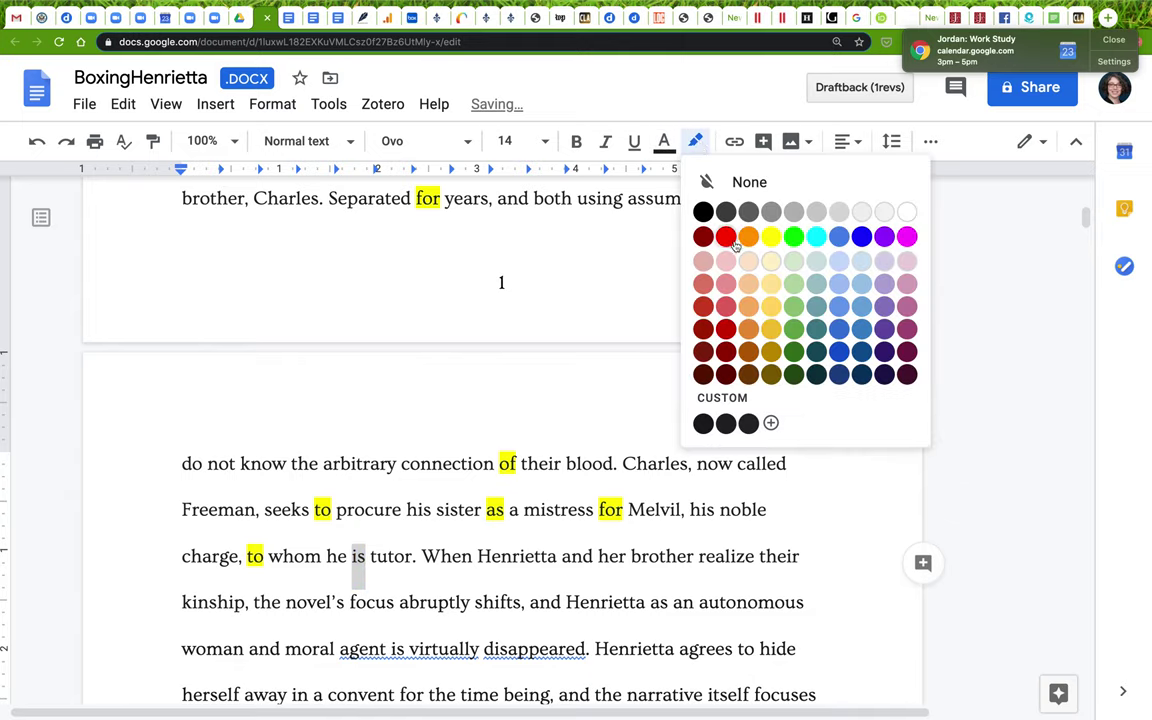
click(727, 237)
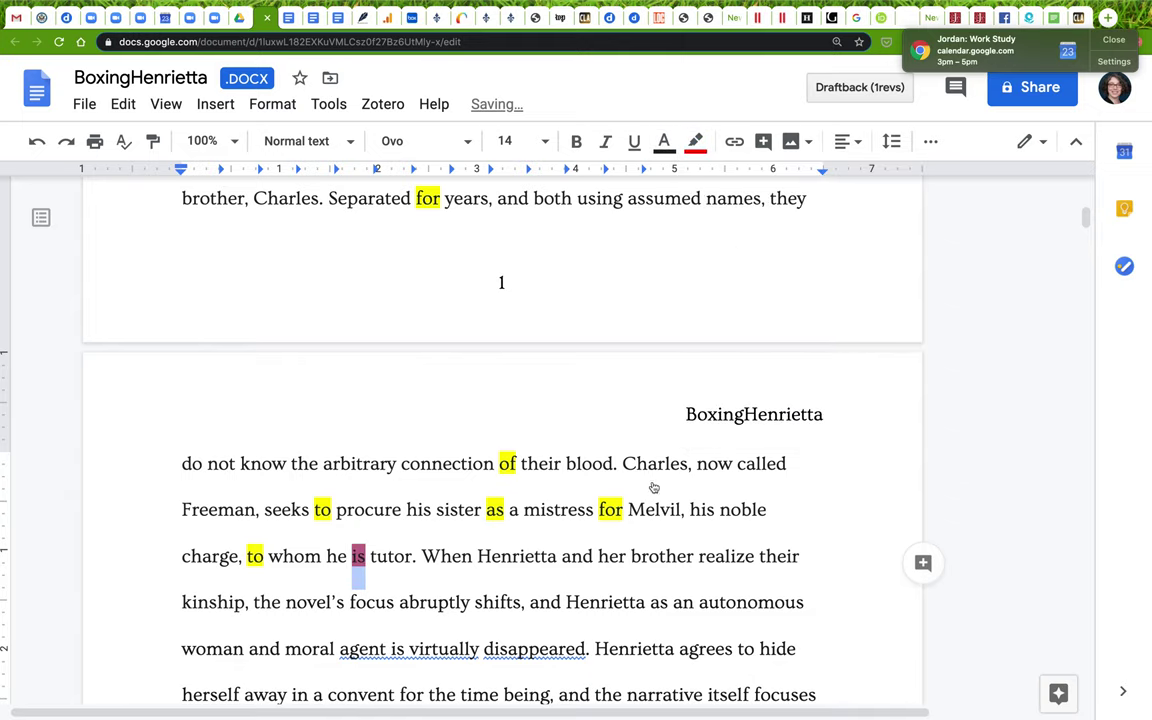
Collapse the blank space between the first and second pages so the highlighted text runs continuously.
scroll(654, 487, up, 10)
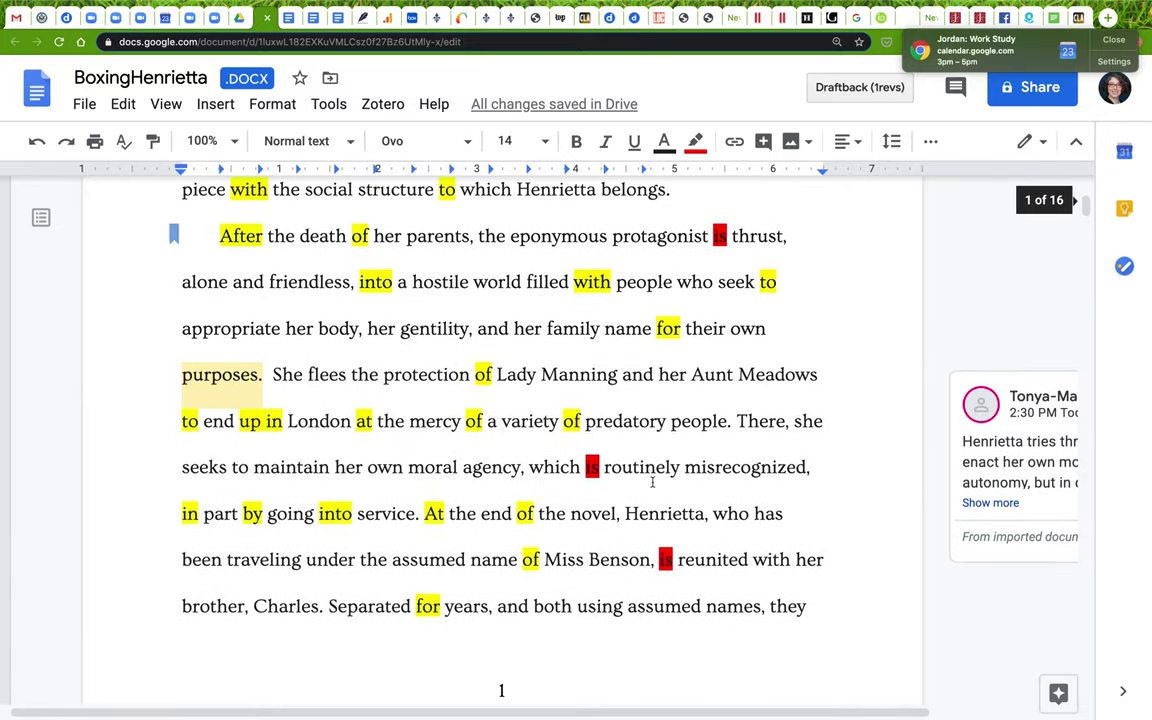
scroll(652, 482, down, 6)
scroll(652, 482, up, 5)
scroll(652, 482, down, 1)
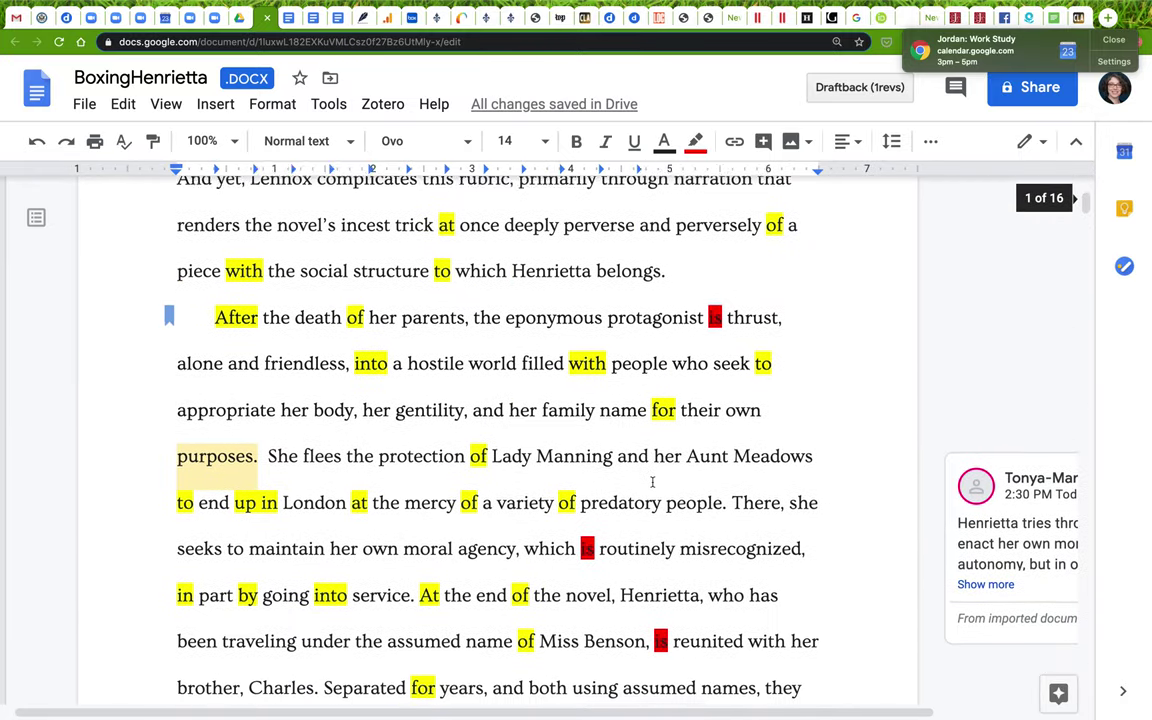
scroll(652, 482, down, 5)
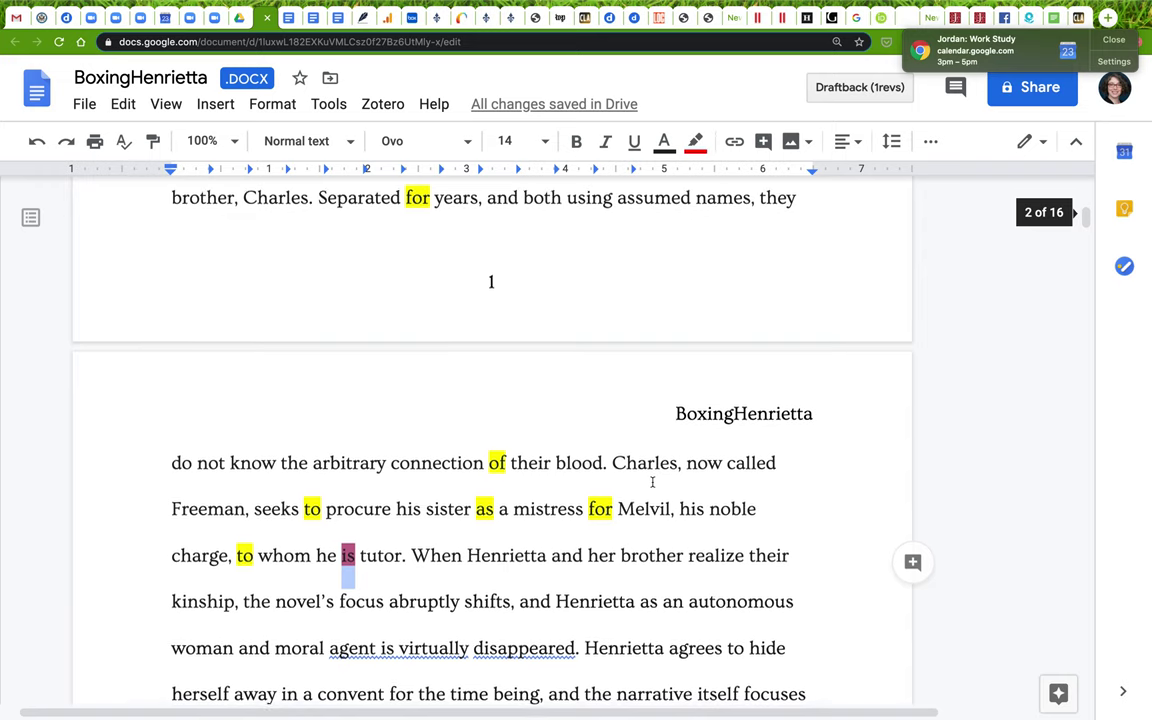
double_click(610, 352)
Review the distribution of red verb and yellow preposition highlights across the essay's opening paragraphs.
scroll(608, 346, up, 4)
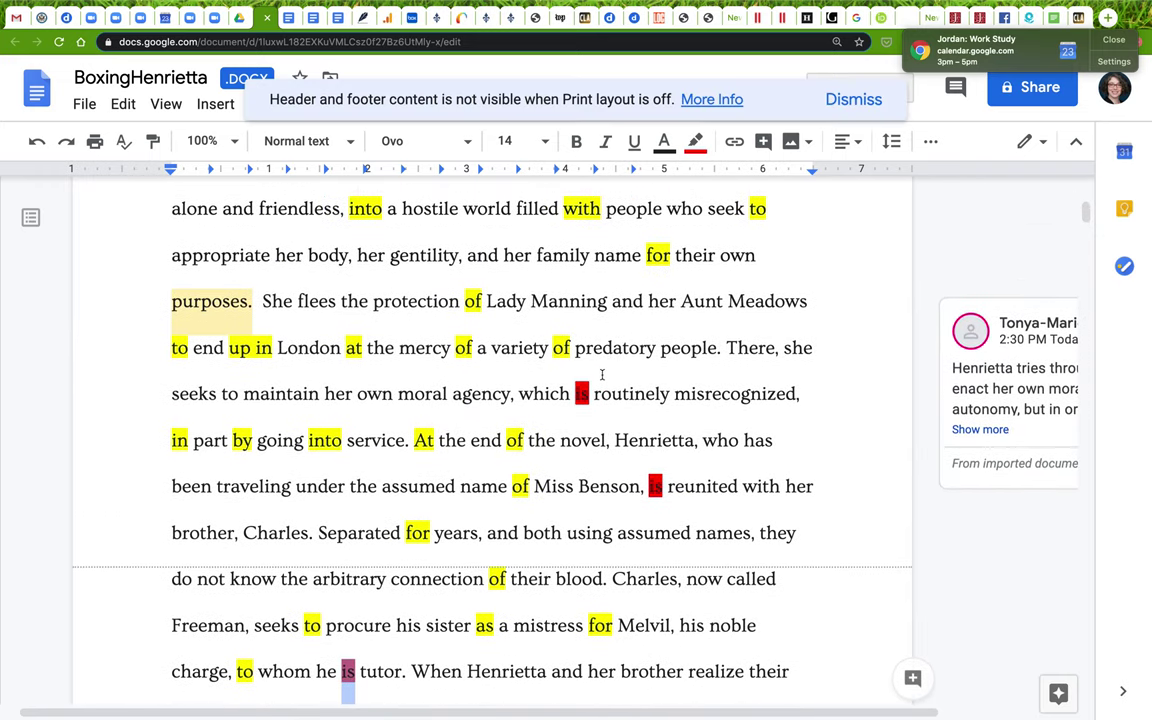
scroll(603, 375, up, 2)
scroll(603, 375, up, 6)
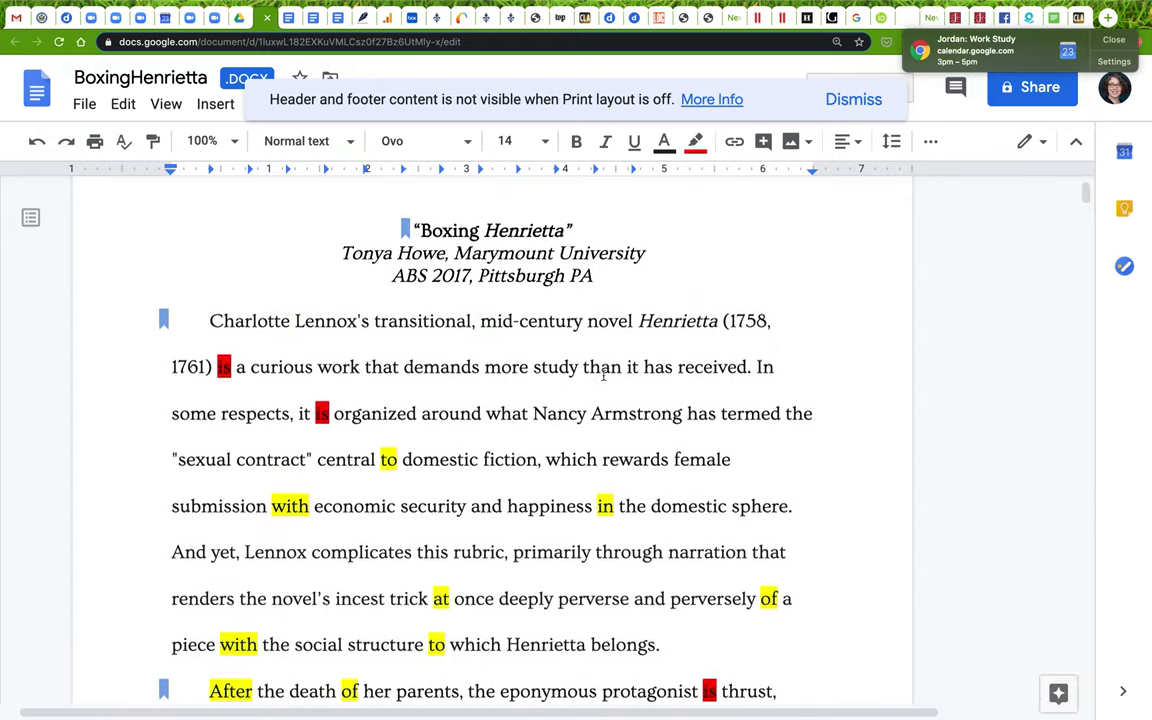
scroll(603, 375, down, 5)
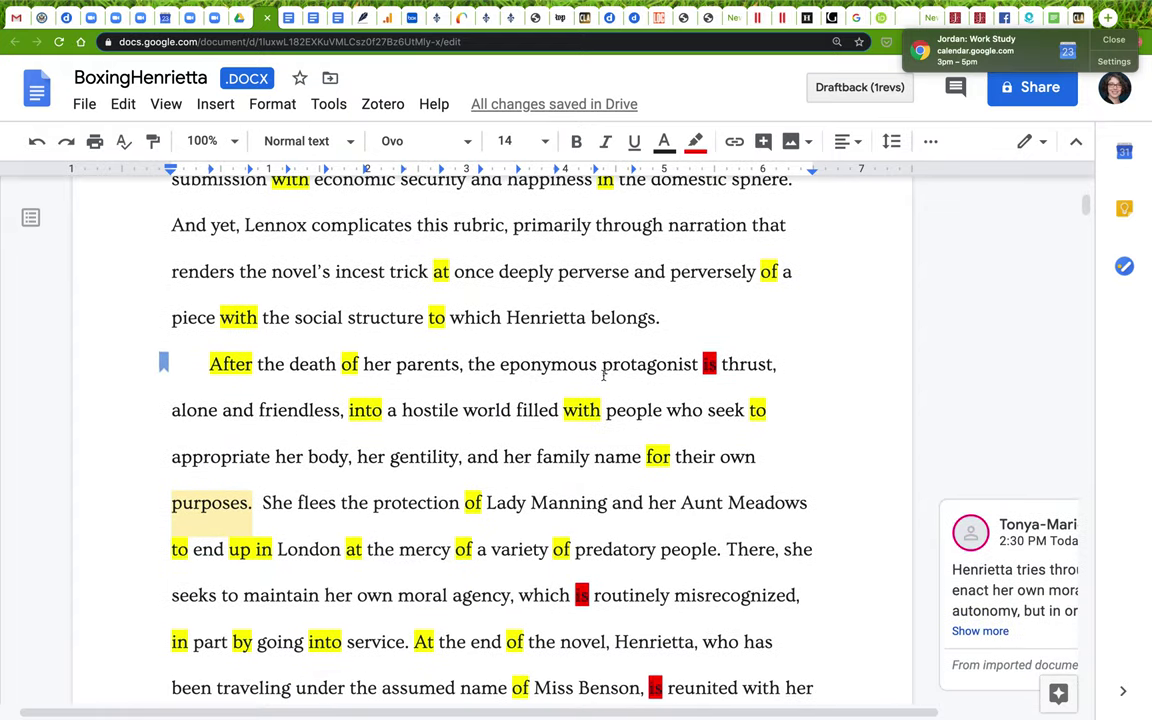
scroll(603, 375, down, 4)
scroll(603, 375, up, 4)
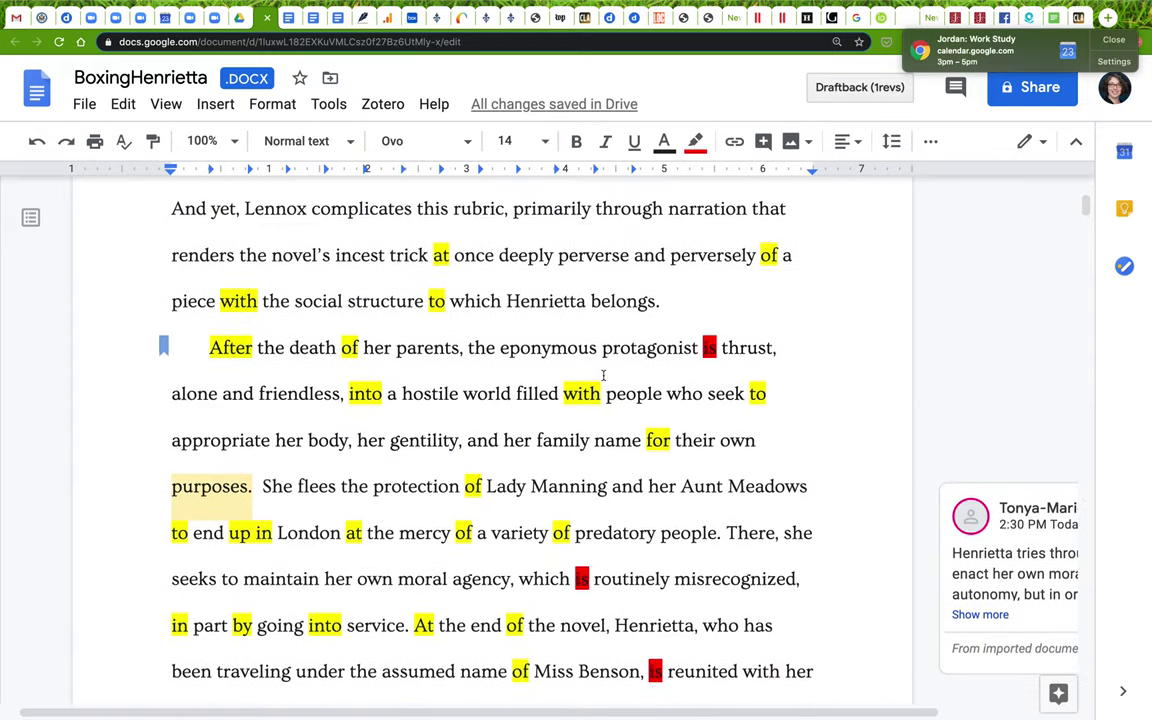
scroll(603, 375, down, 2)
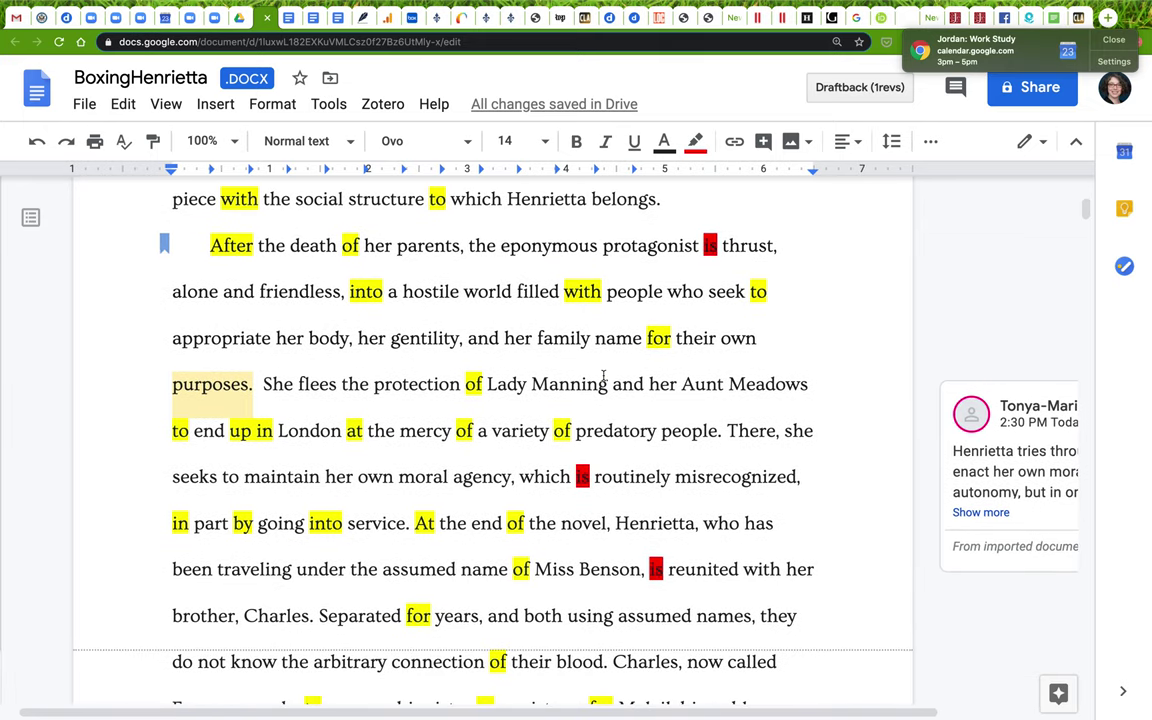
scroll(603, 375, up, 5)
scroll(603, 375, up, 1)
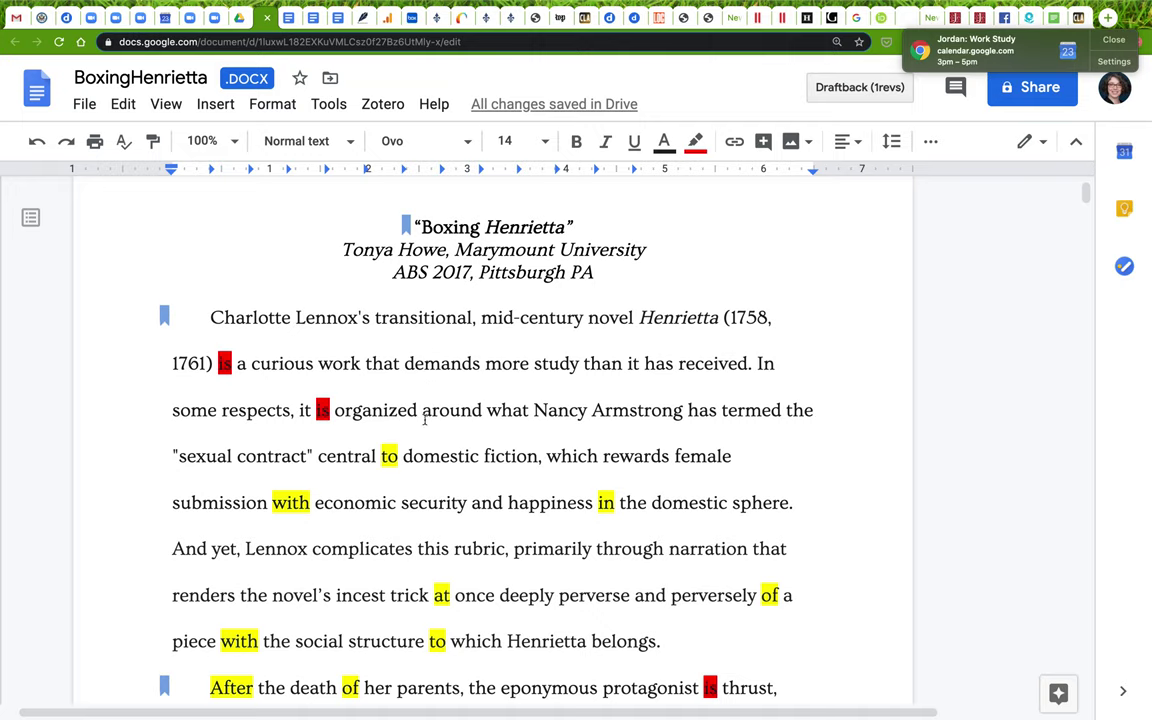
Switch the document from Editing to Suggesting mode so revisions are recorded as suggestions.
double_click(437, 364)
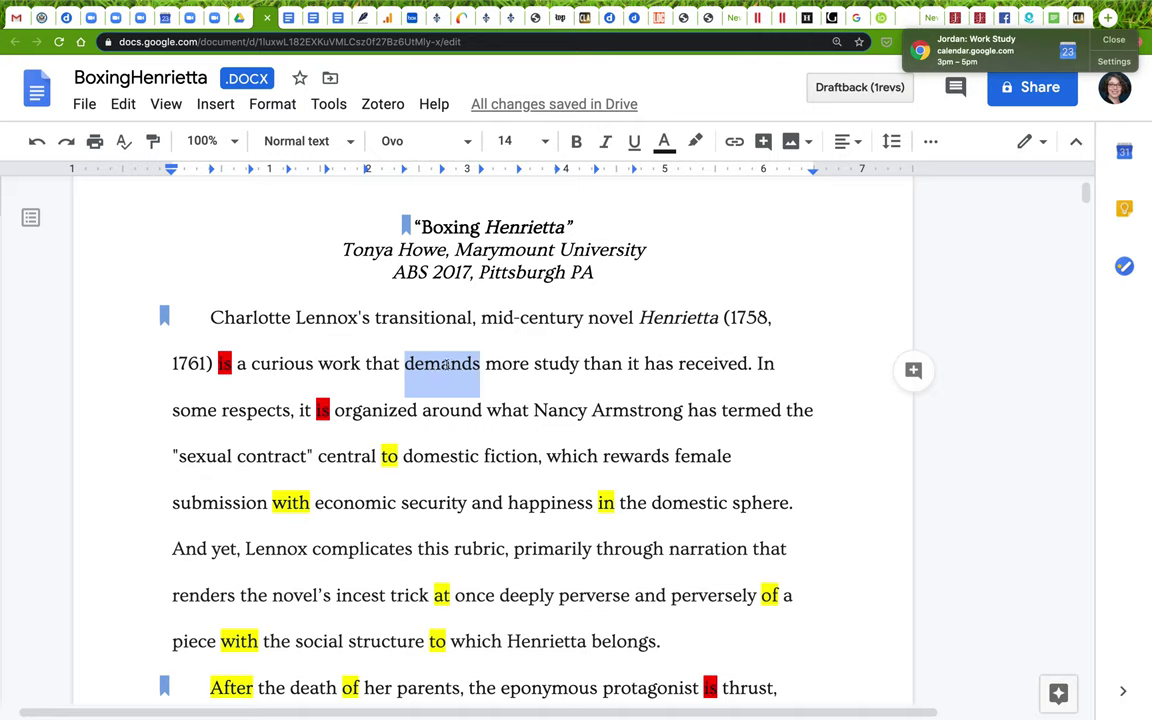
click(440, 364)
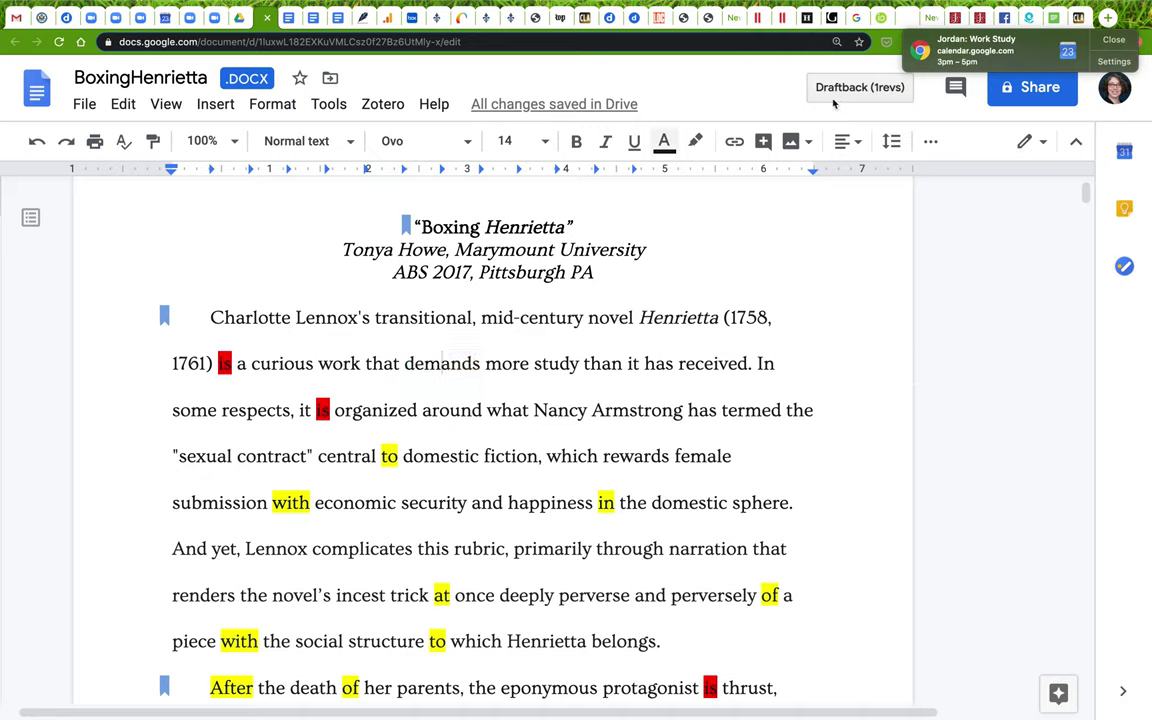
click(1030, 141)
click(931, 236)
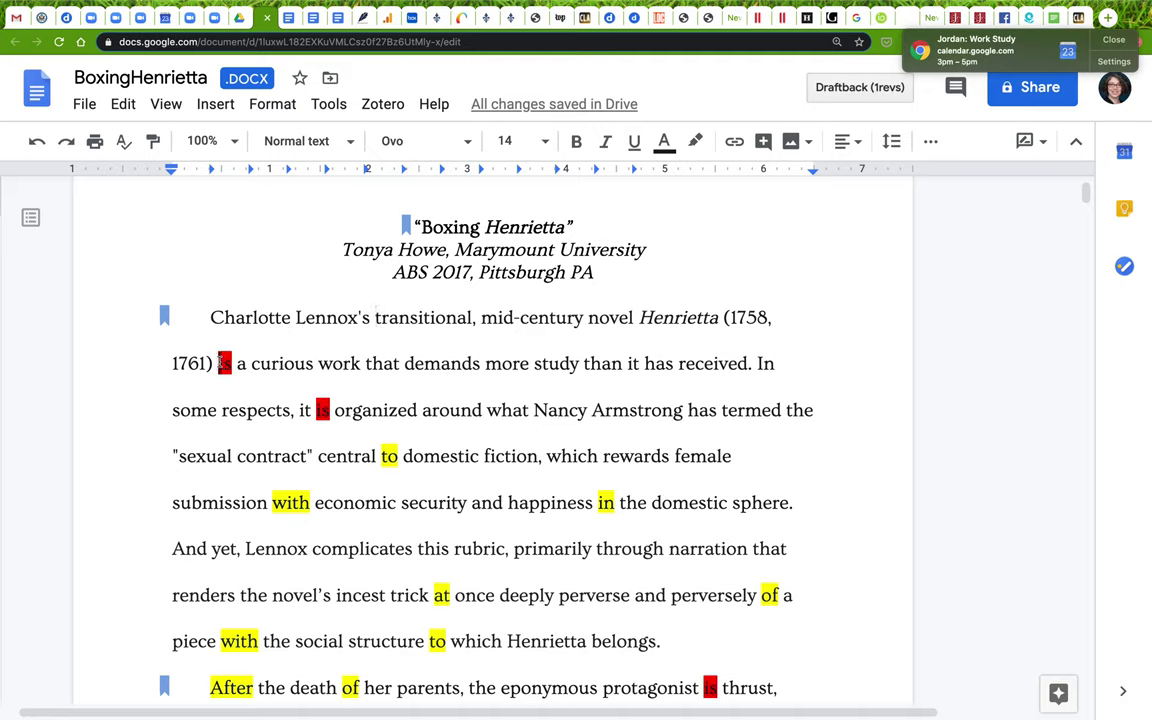
Suggest deleting "is a curious work that" before "demands more study" in the essay's first sentence.
drag(219, 363, 403, 364)
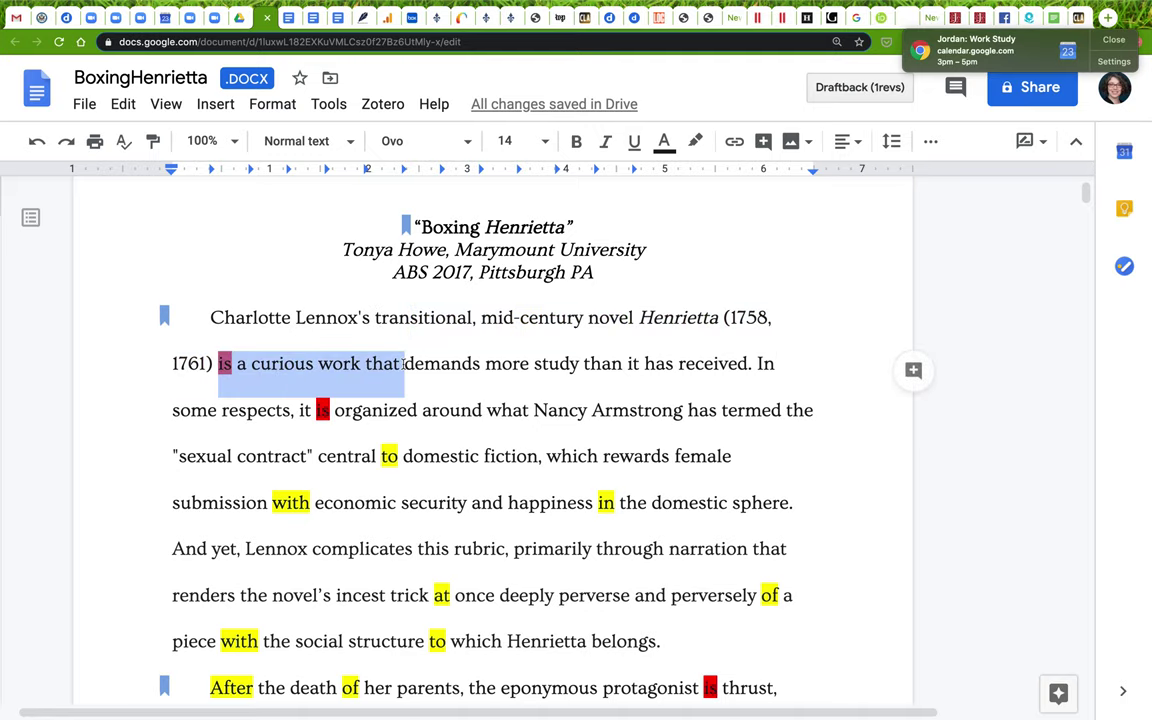
key(BackSpace)
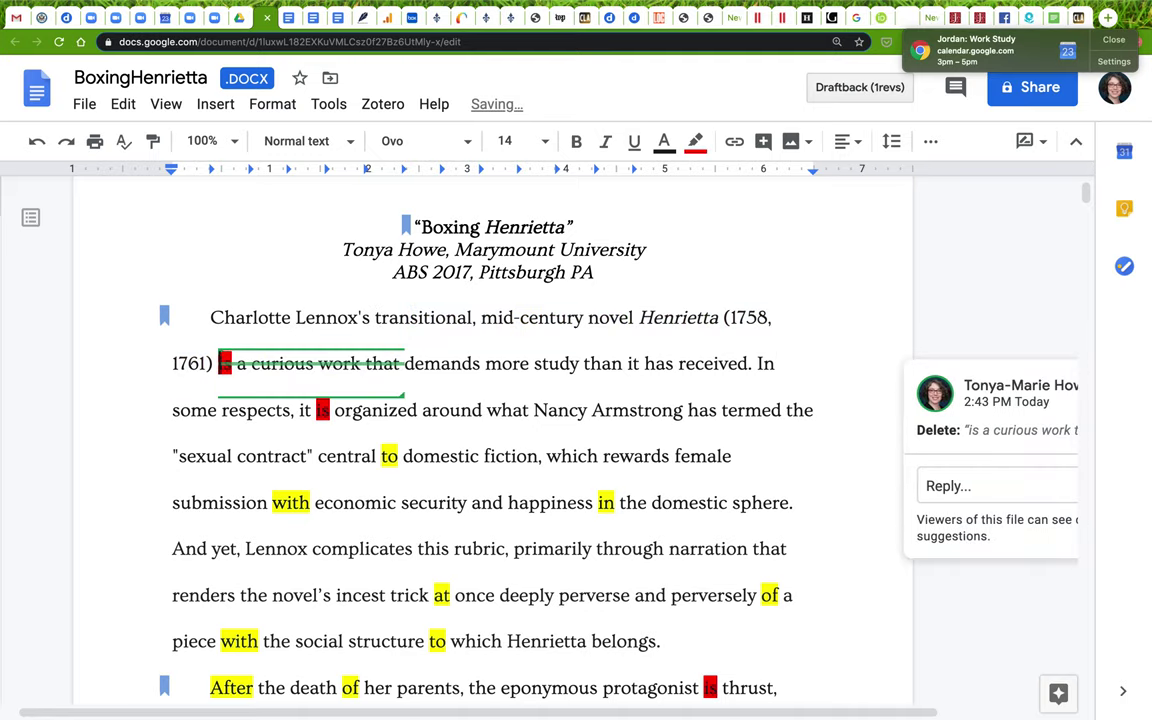
click(759, 363)
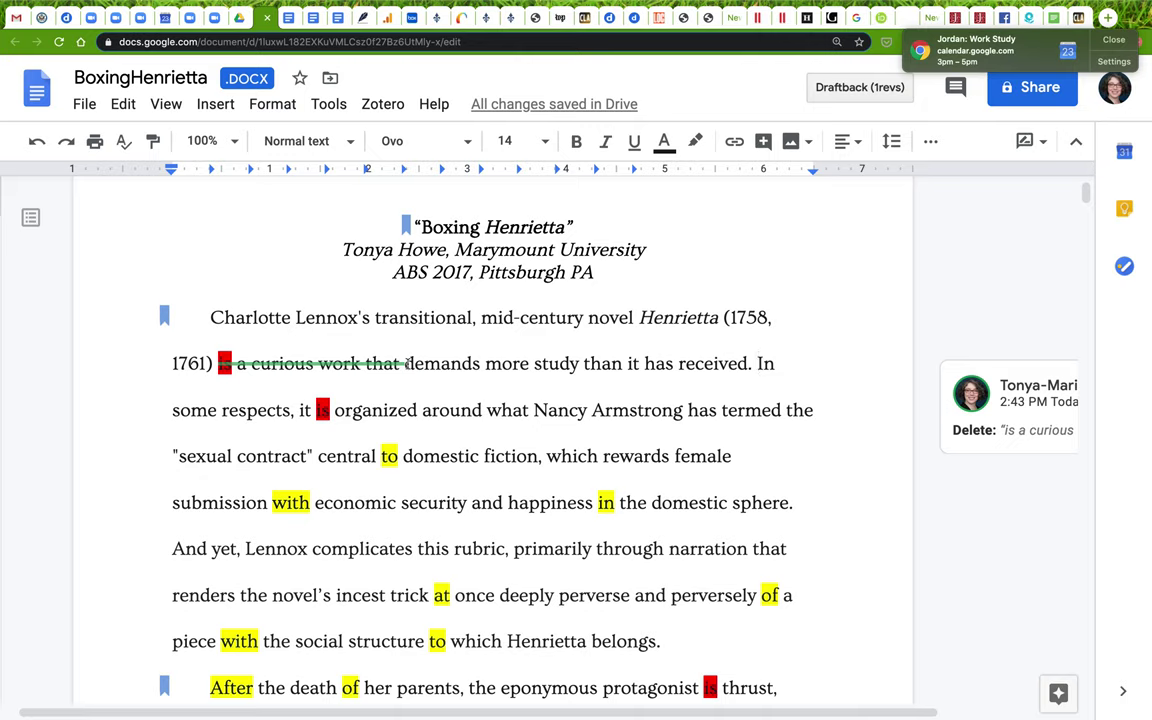
Compare the adjective "curious" with "transitional, mid-century" in the first sentence by selecting the words.
double_click(282, 363)
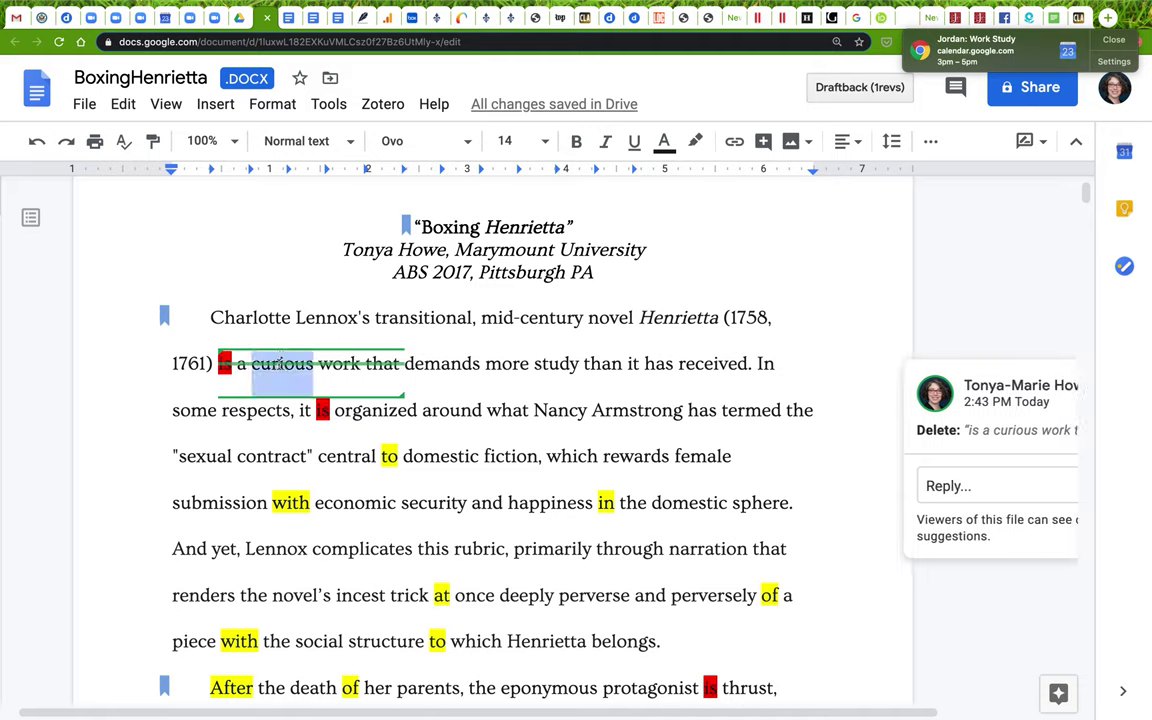
drag(375, 317, 583, 317)
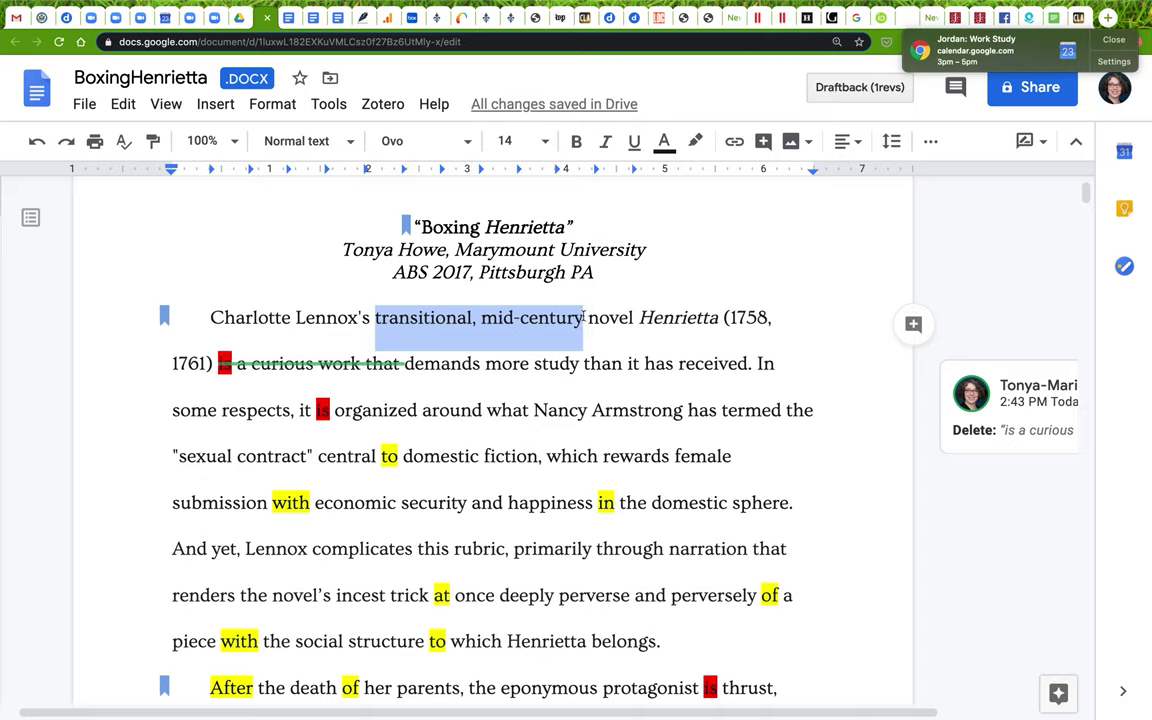
double_click(409, 318)
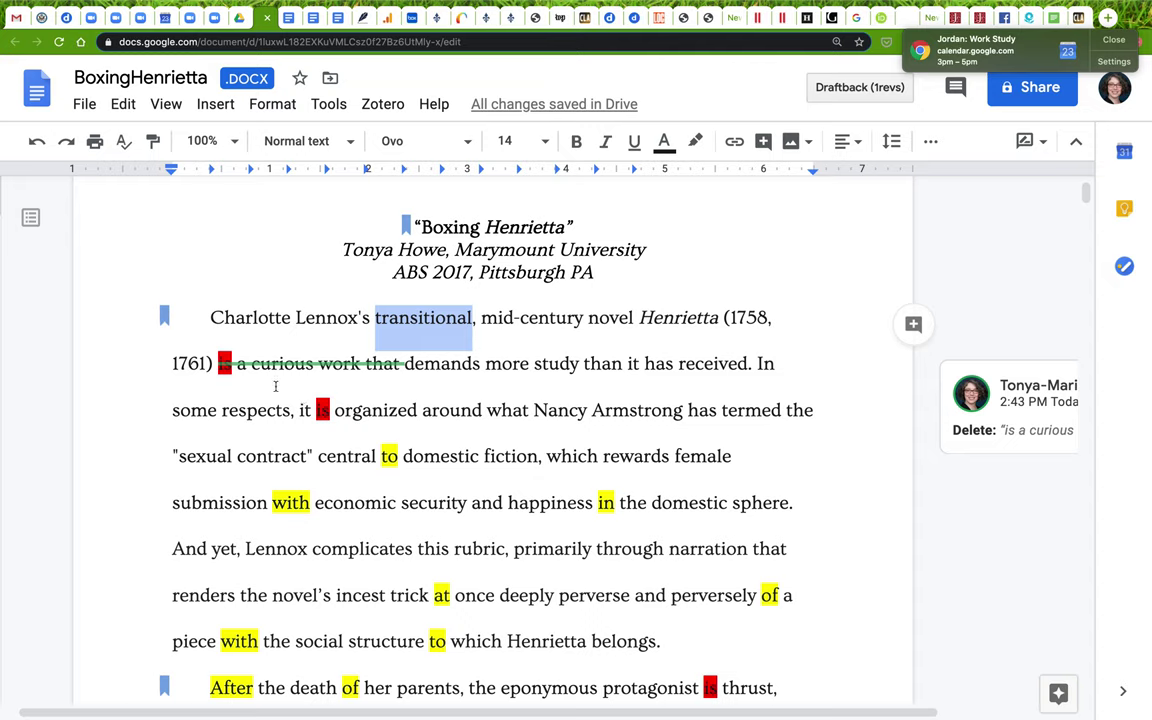
Suggest adding "strange," before "transitional" in the first sentence and deleting the comma after "transitional".
click(374, 316)
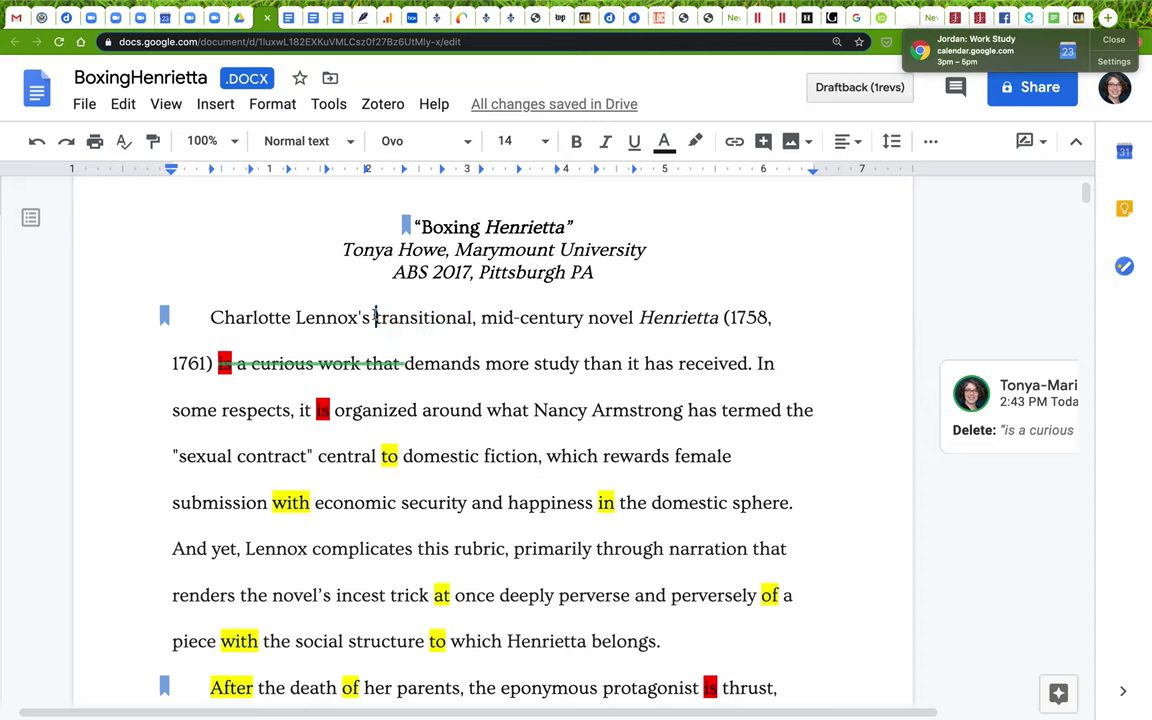
text(strange,)
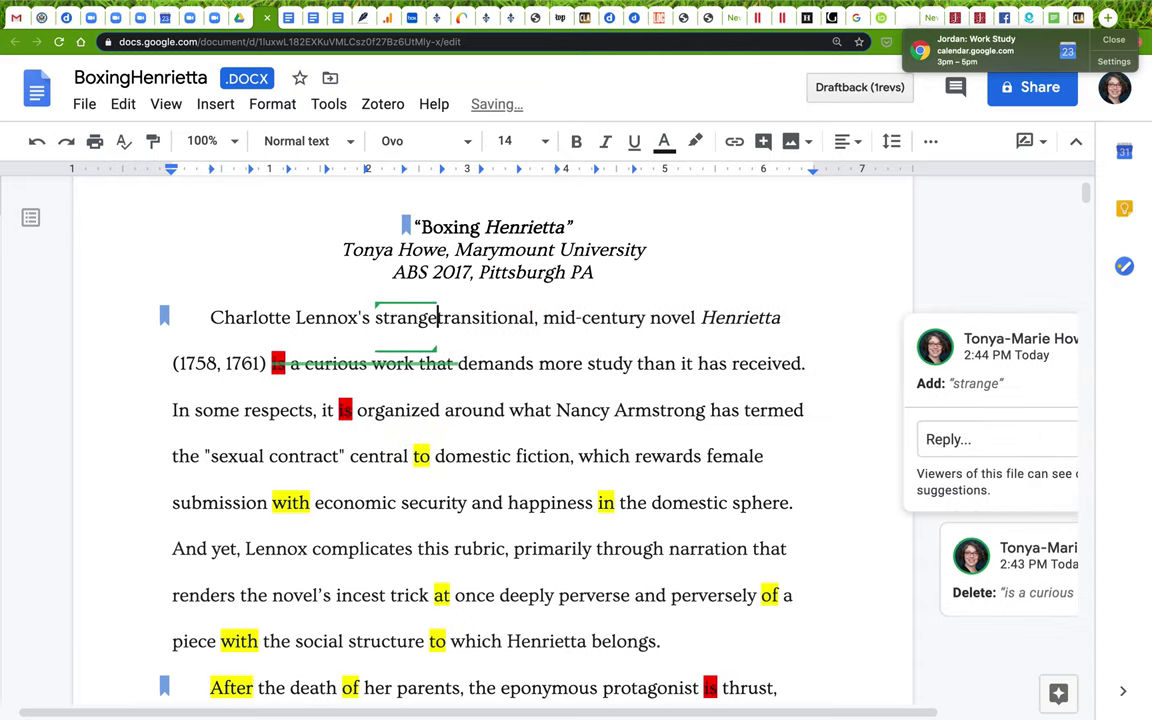
click(548, 318)
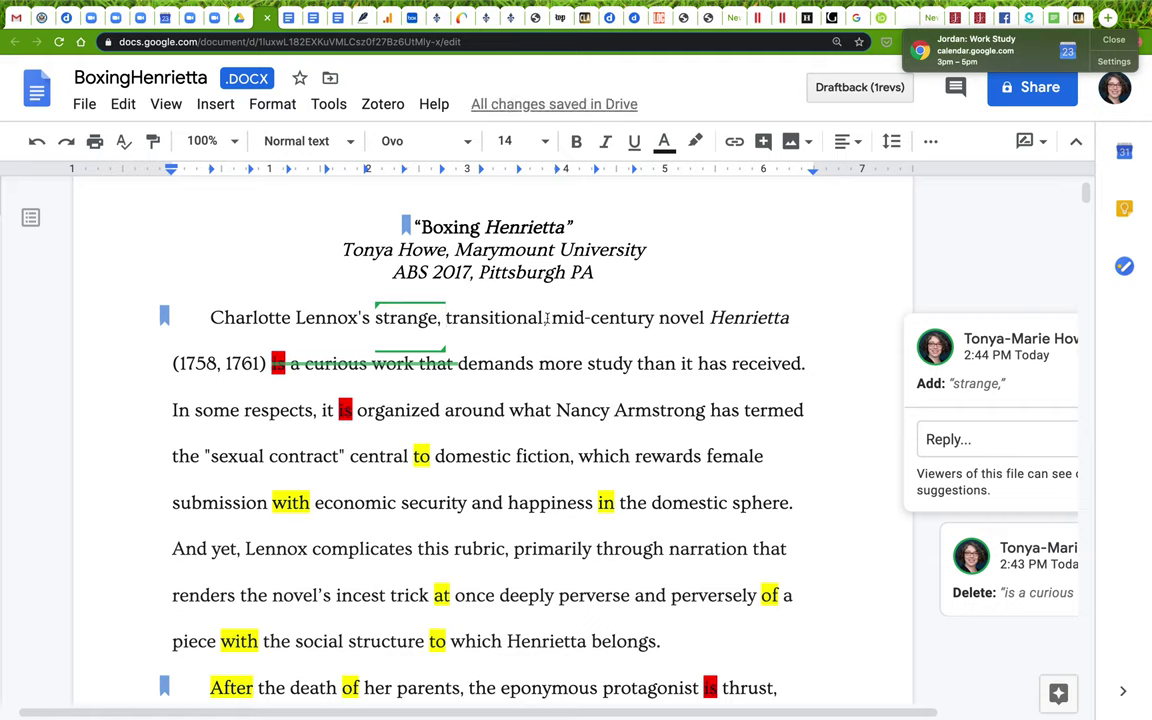
key(BackSpace)
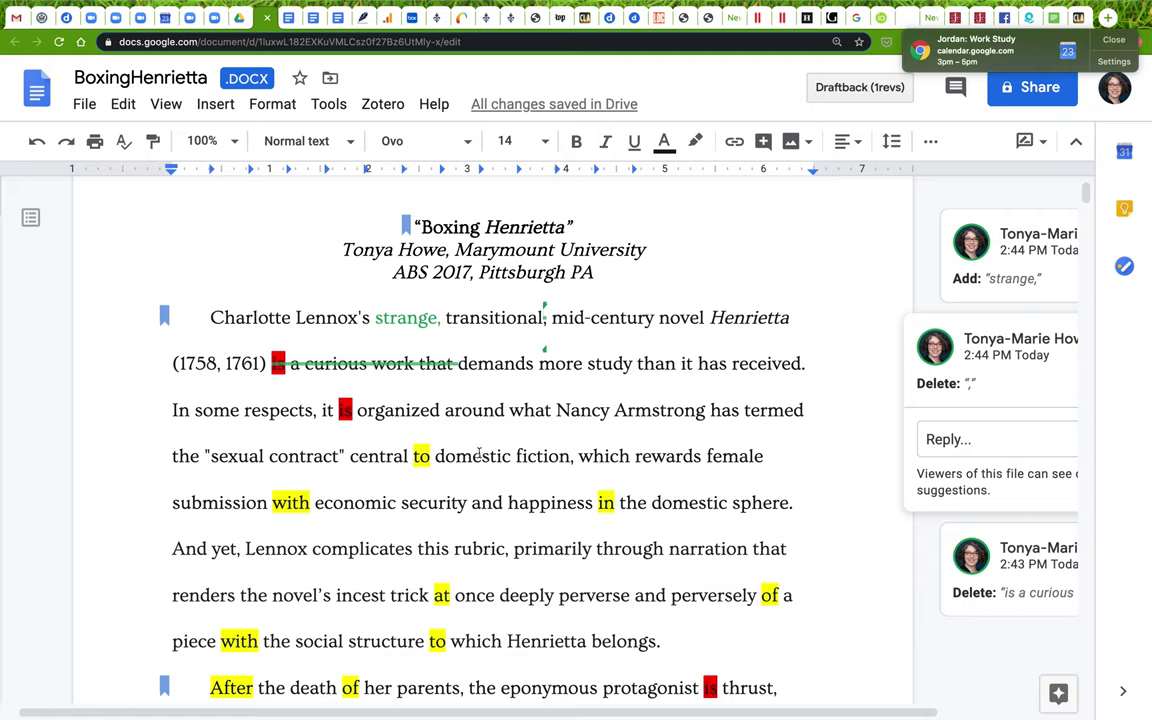
Highlight the preposition "In" at the start of the second sentence in yellow.
double_click(174, 410)
click(695, 141)
click(781, 239)
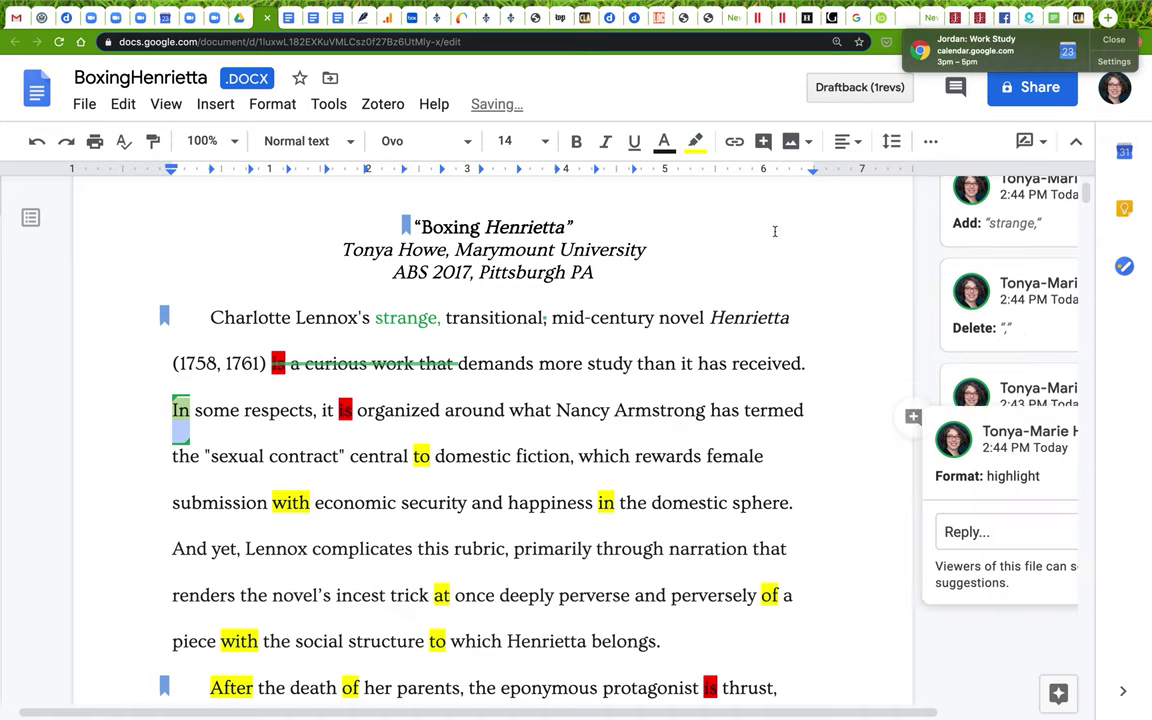
click(379, 455)
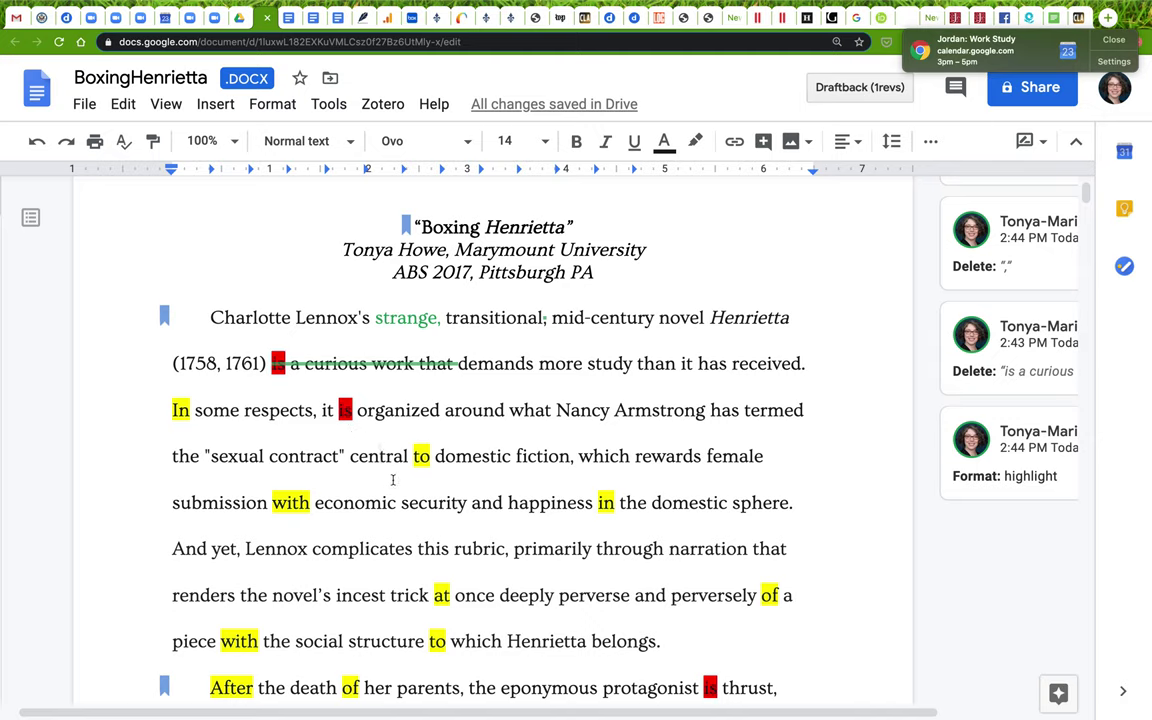
Examine the second sentence's passive "is organized", its opening phrase and the "sexual contract" wording to identify the real subject and verb.
double_click(393, 414)
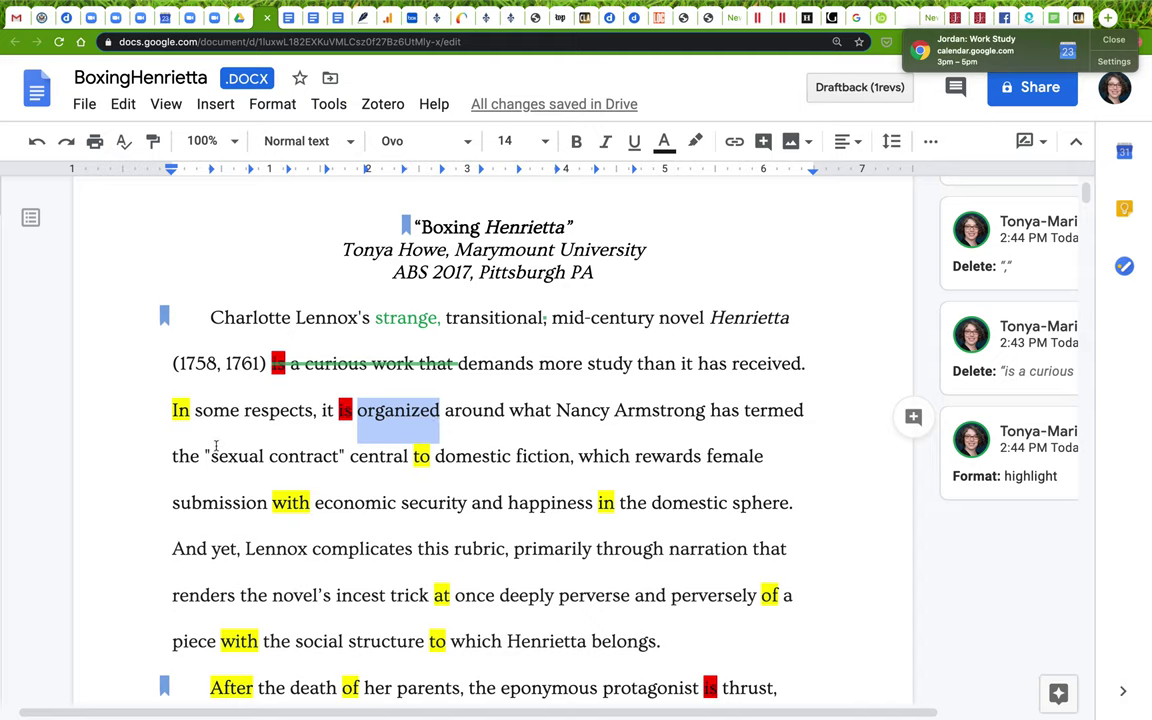
drag(175, 457, 569, 455)
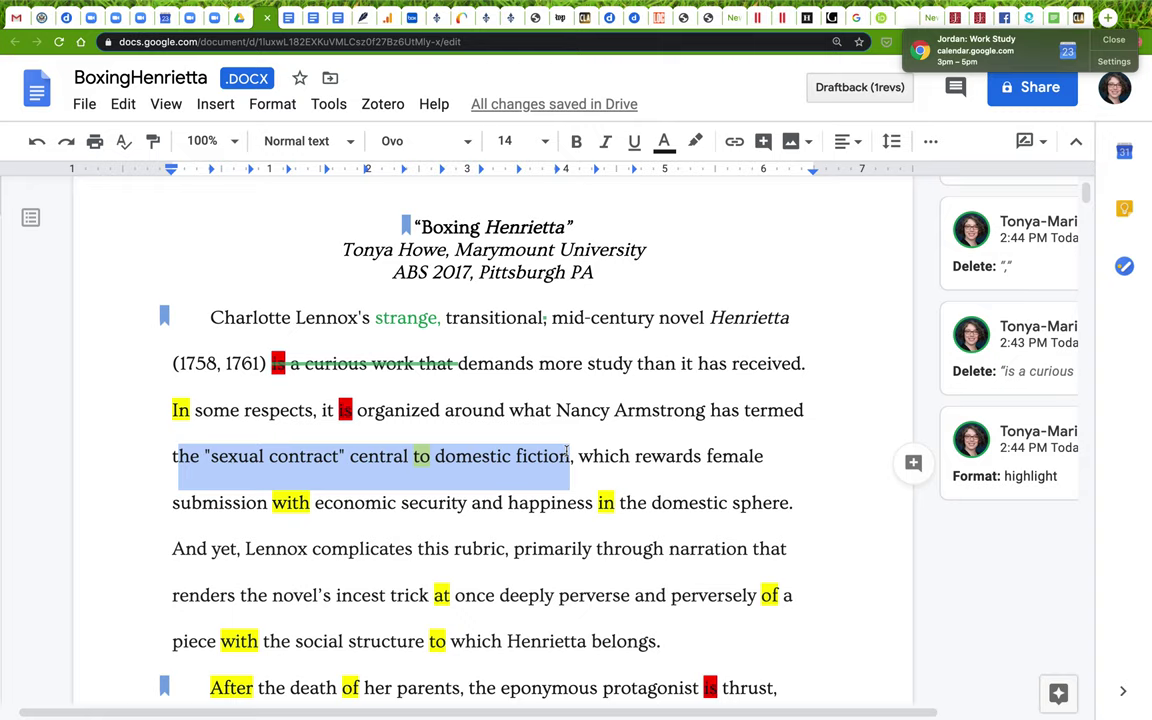
click(567, 455)
click(508, 410)
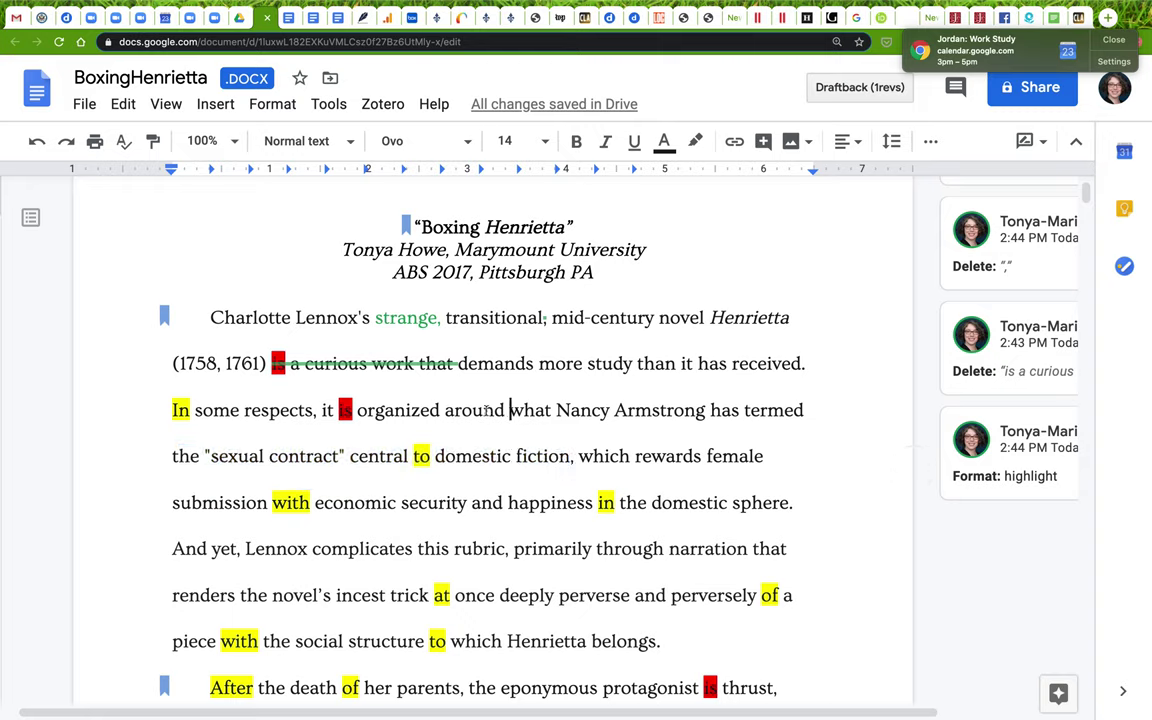
drag(508, 410, 138, 413)
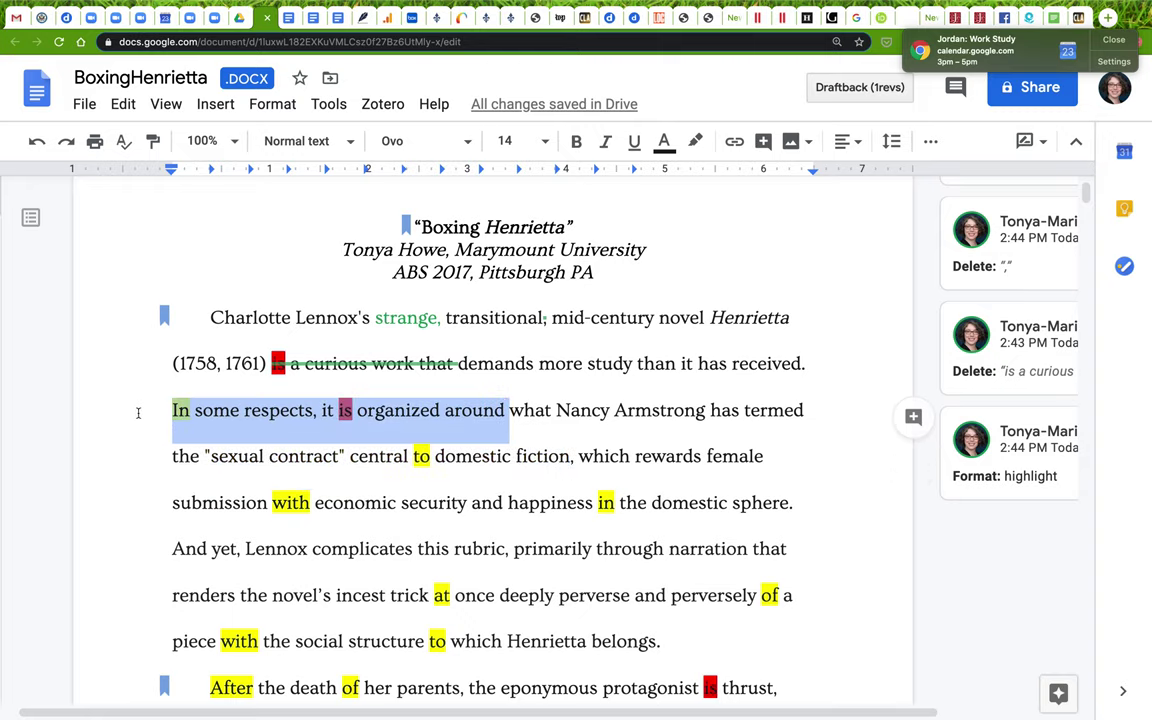
click(555, 410)
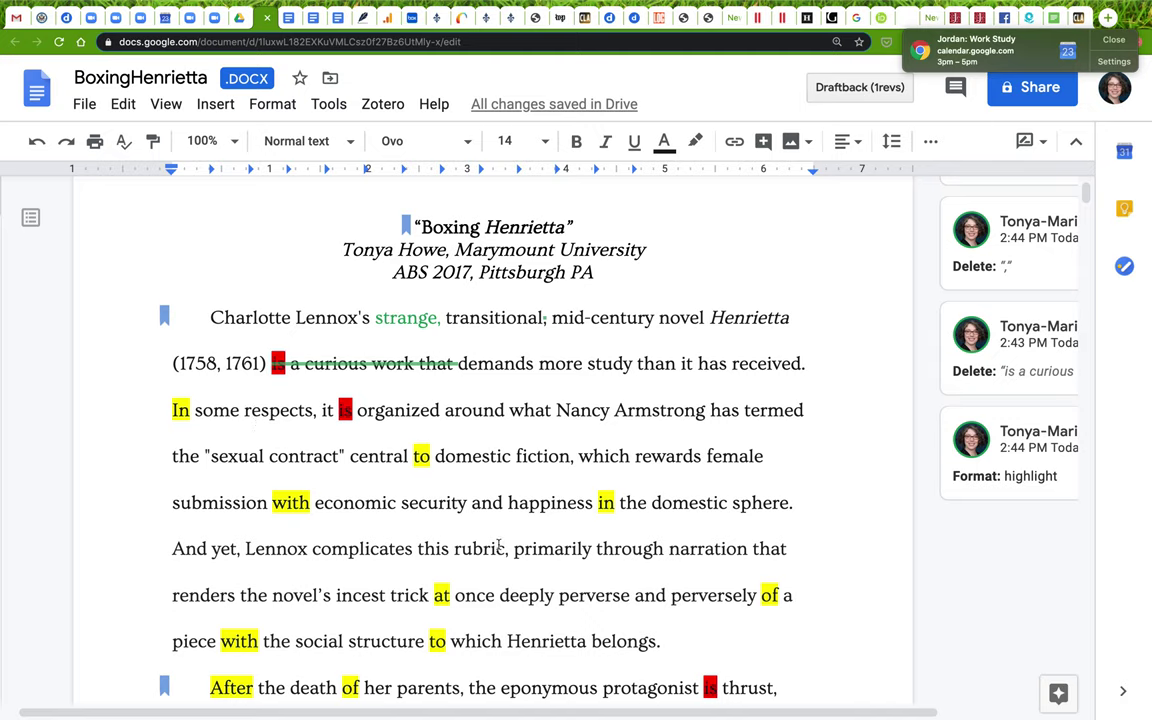
drag(333, 410, 340, 409)
double_click(343, 410)
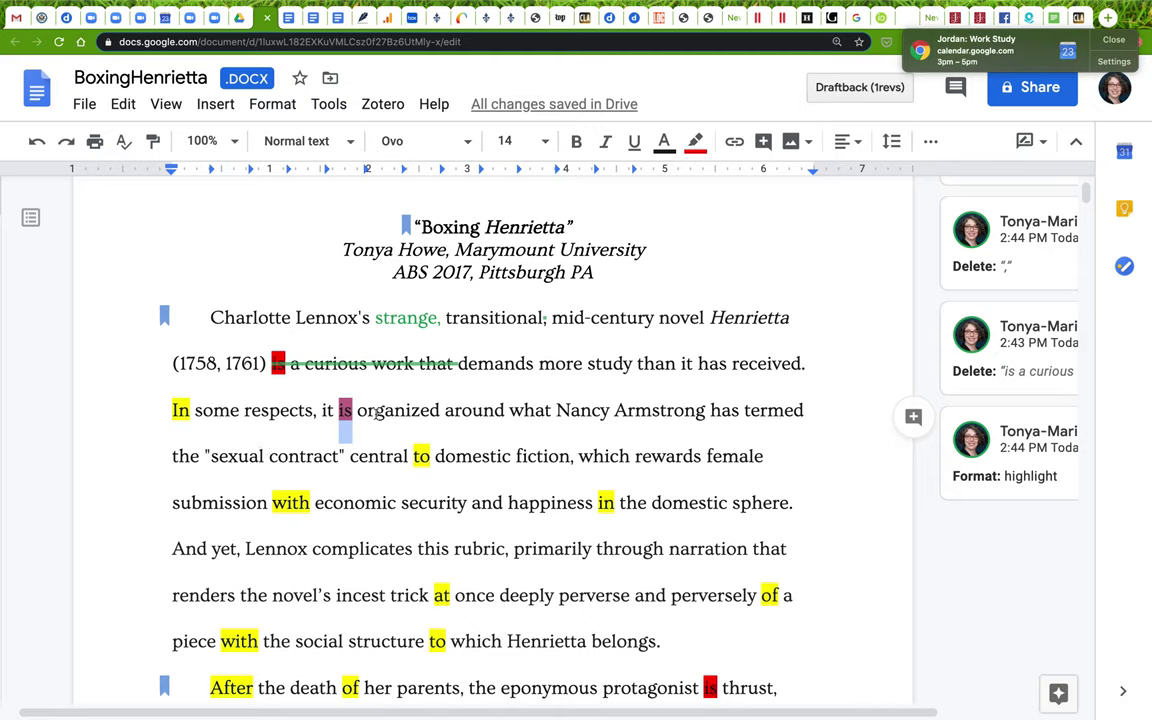
click(376, 411)
double_click(378, 412)
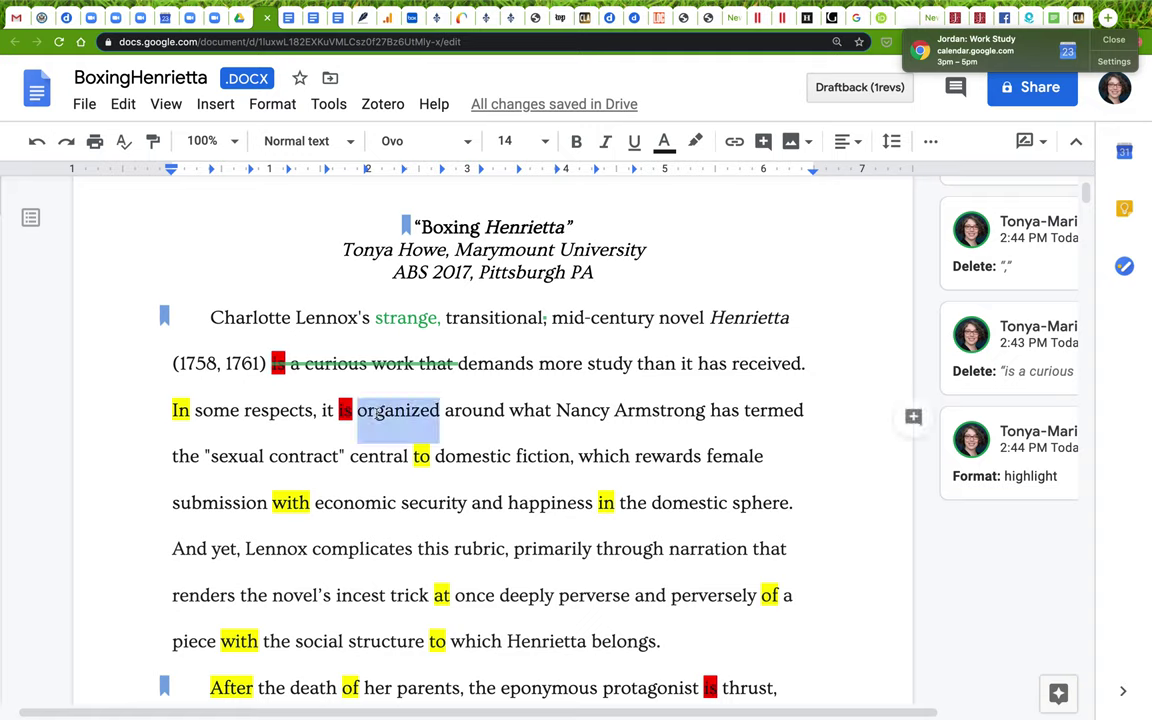
click(159, 409)
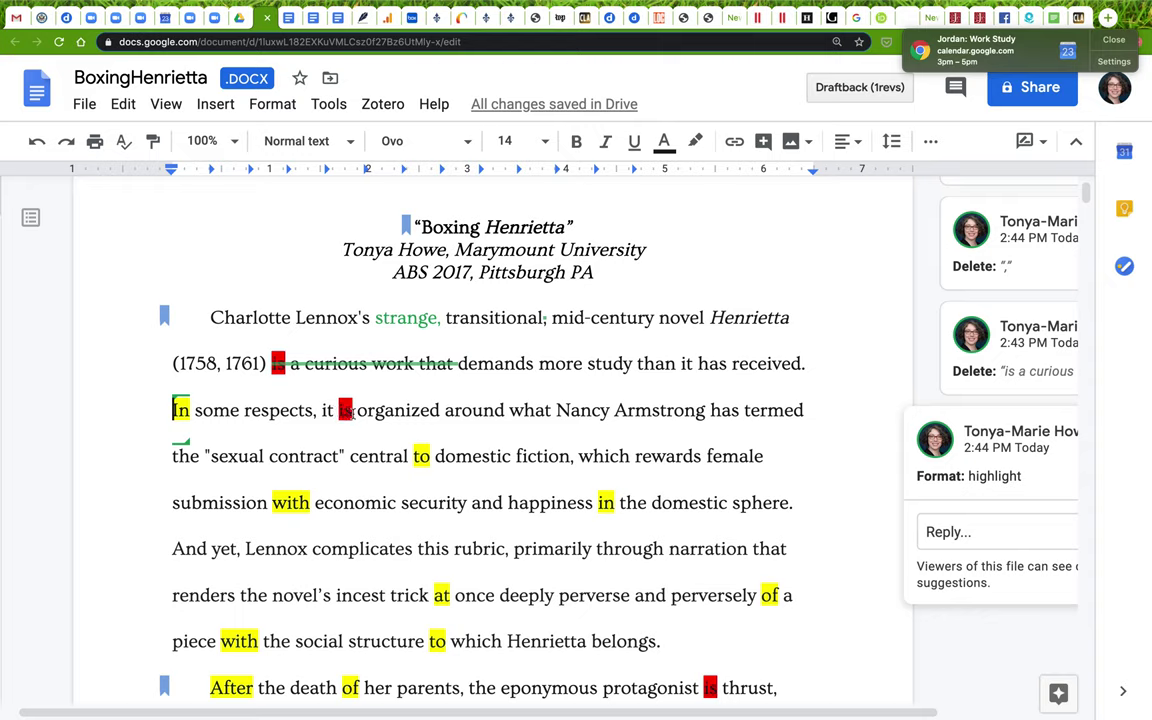
double_click(371, 410)
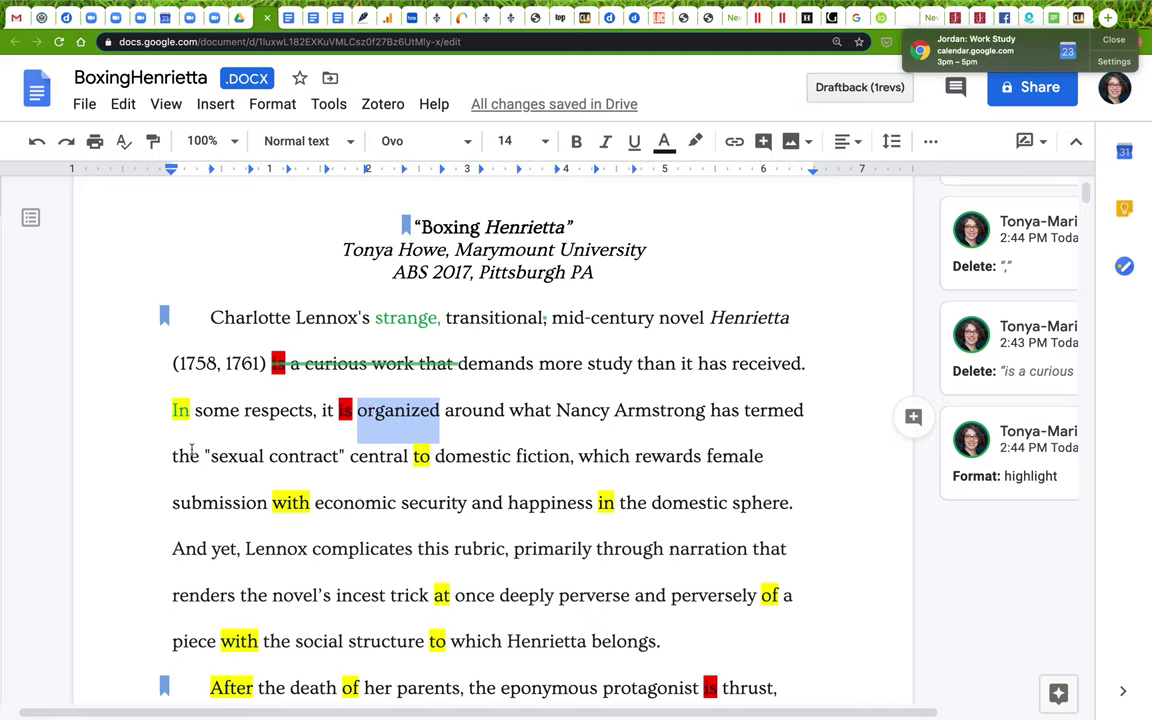
drag(176, 456, 394, 460)
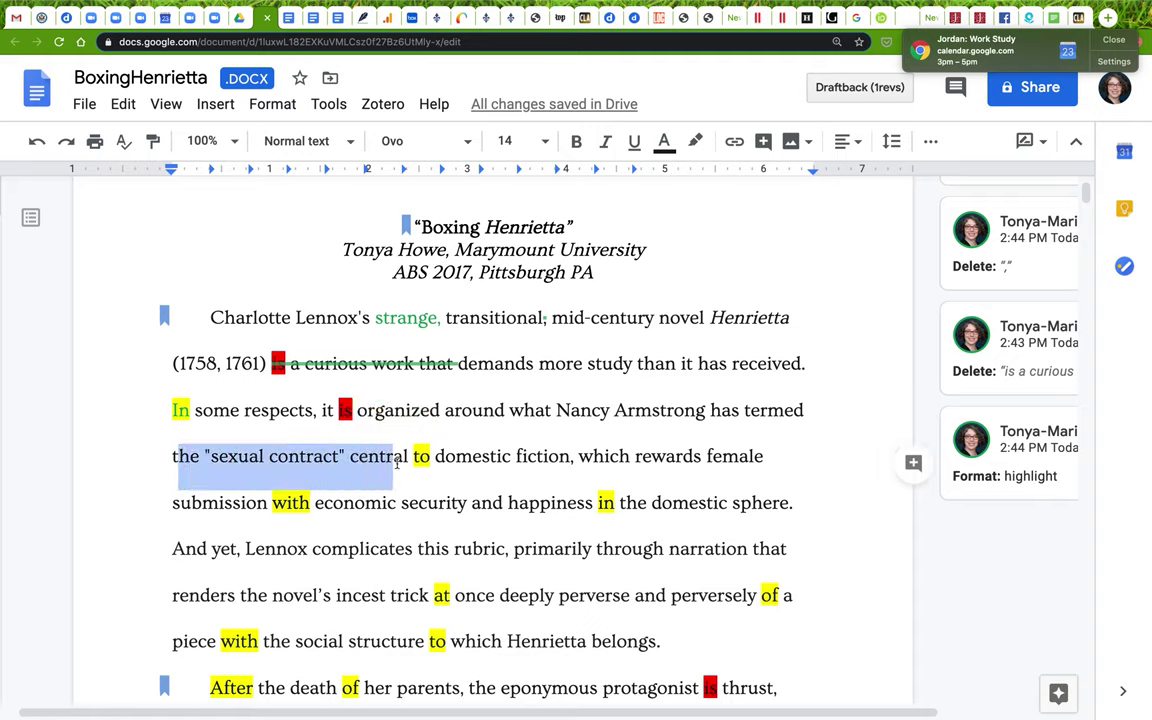
Suggest inserting "The “sexual contract” central to domestic fiction organizes" before "In some respects".
click(157, 409)
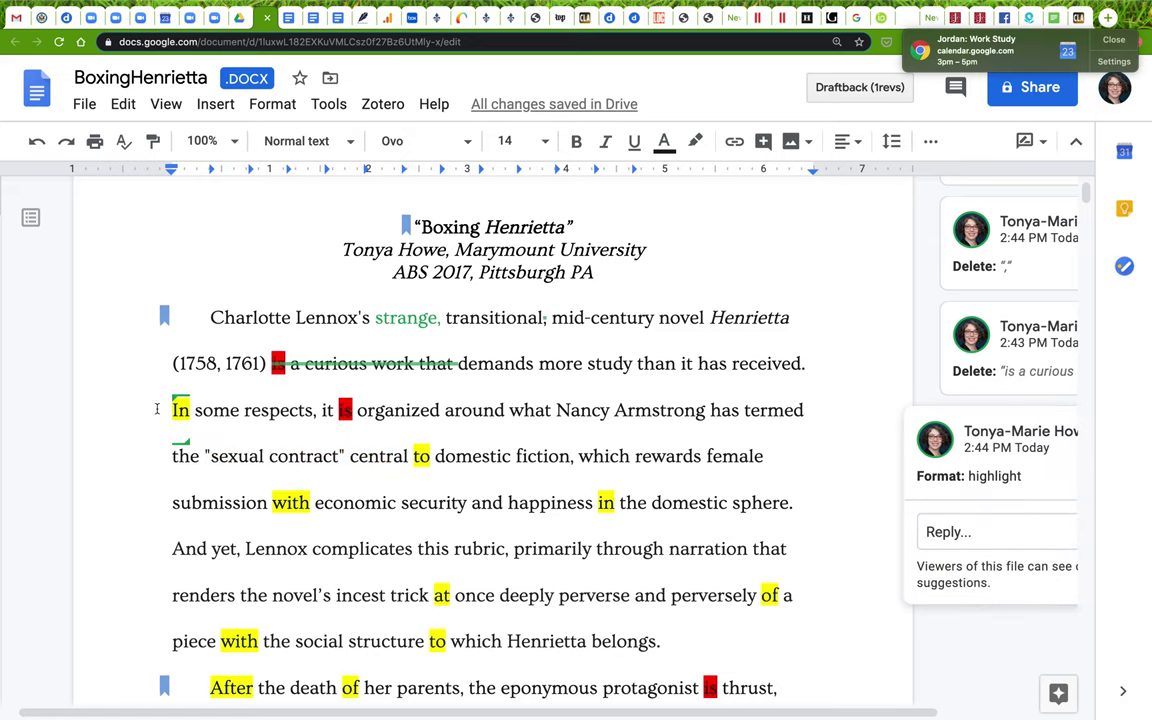
text(The “se)
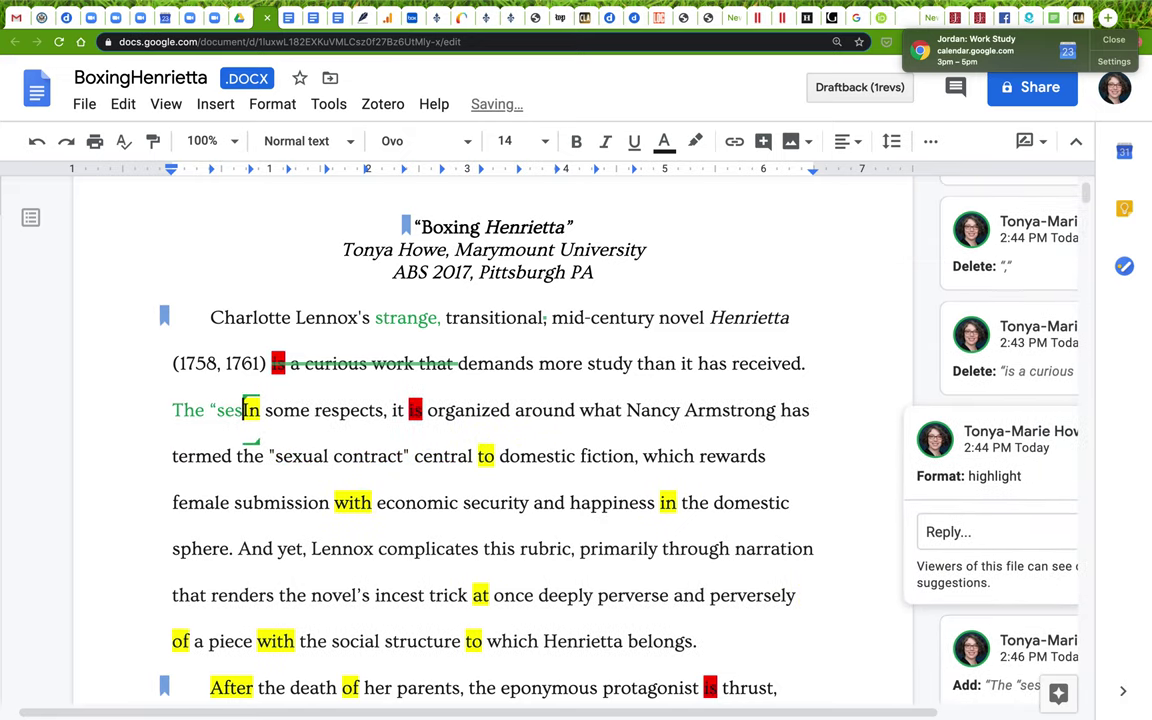
text(xual )
text(contract” c)
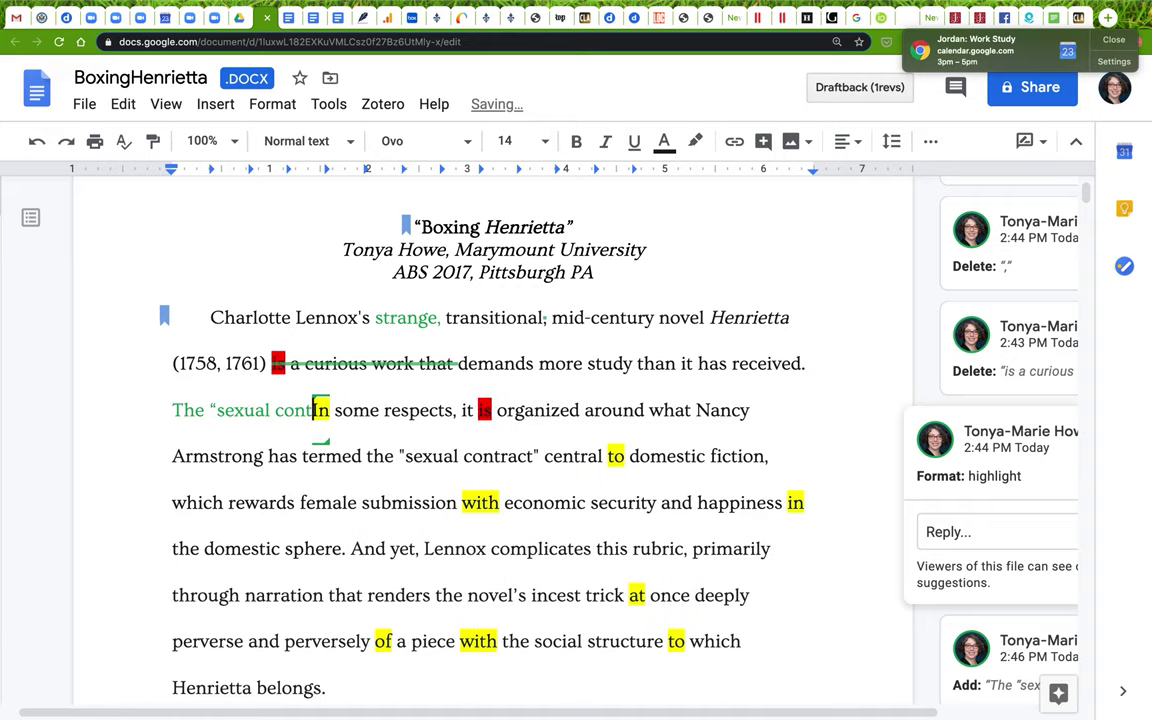
text(entral to dome)
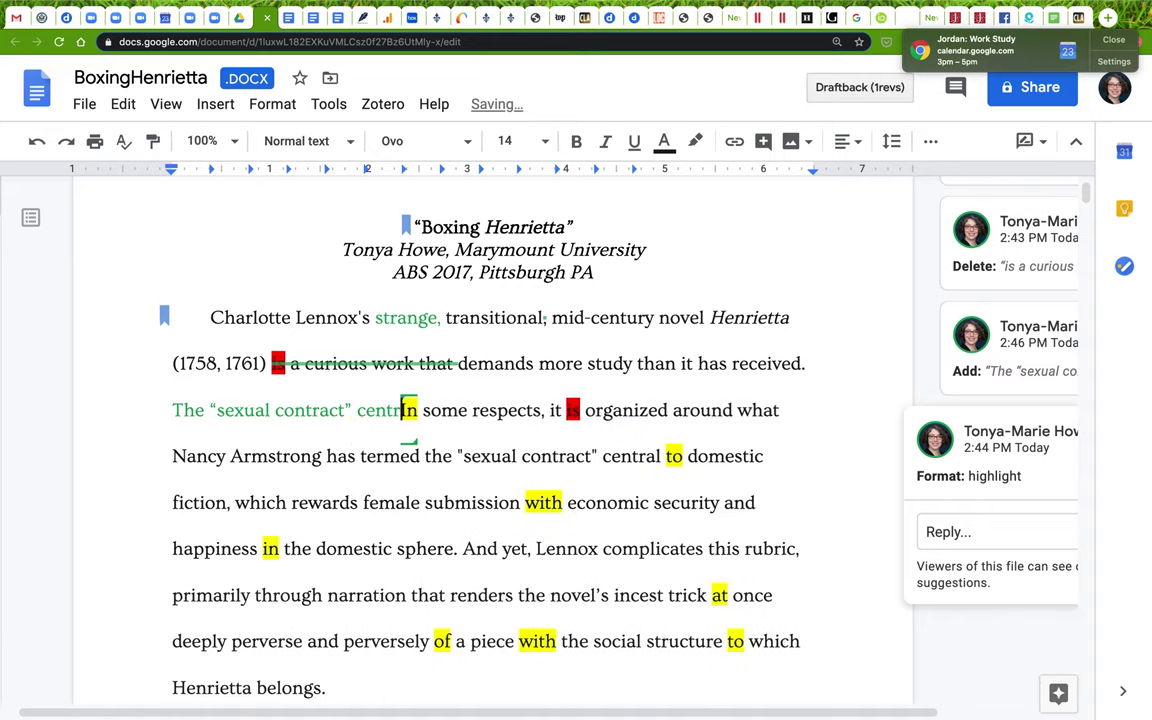
text(stic fic)
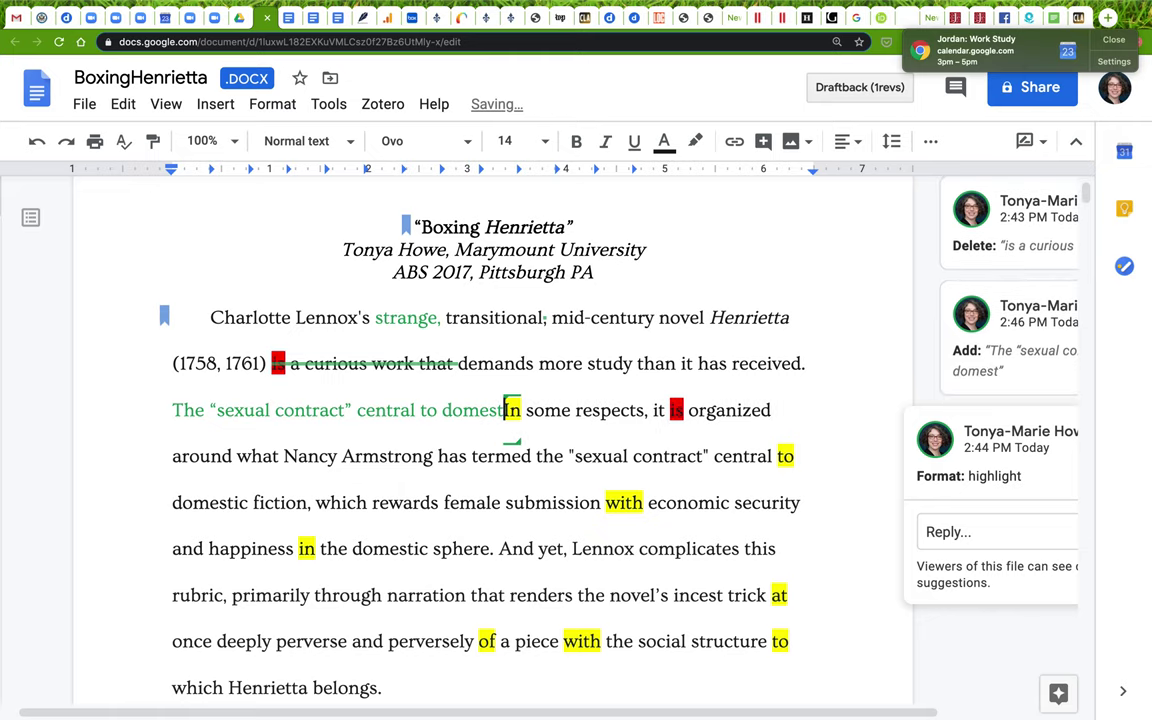
text(tion)
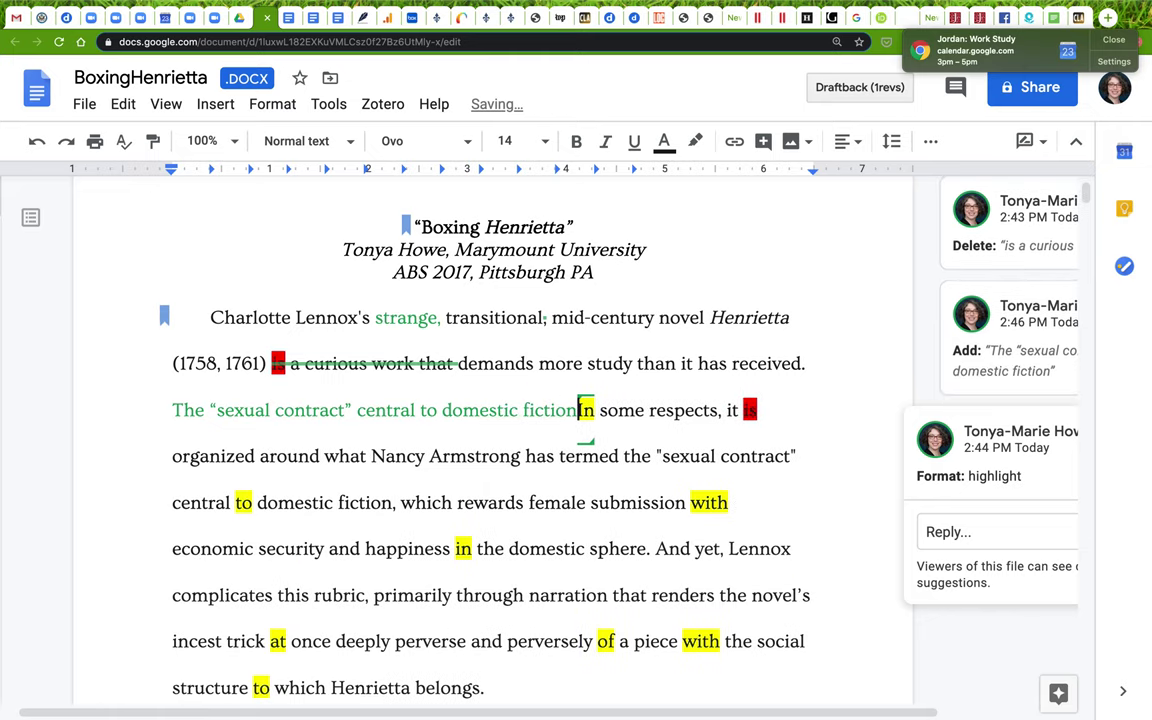
text( organizes)
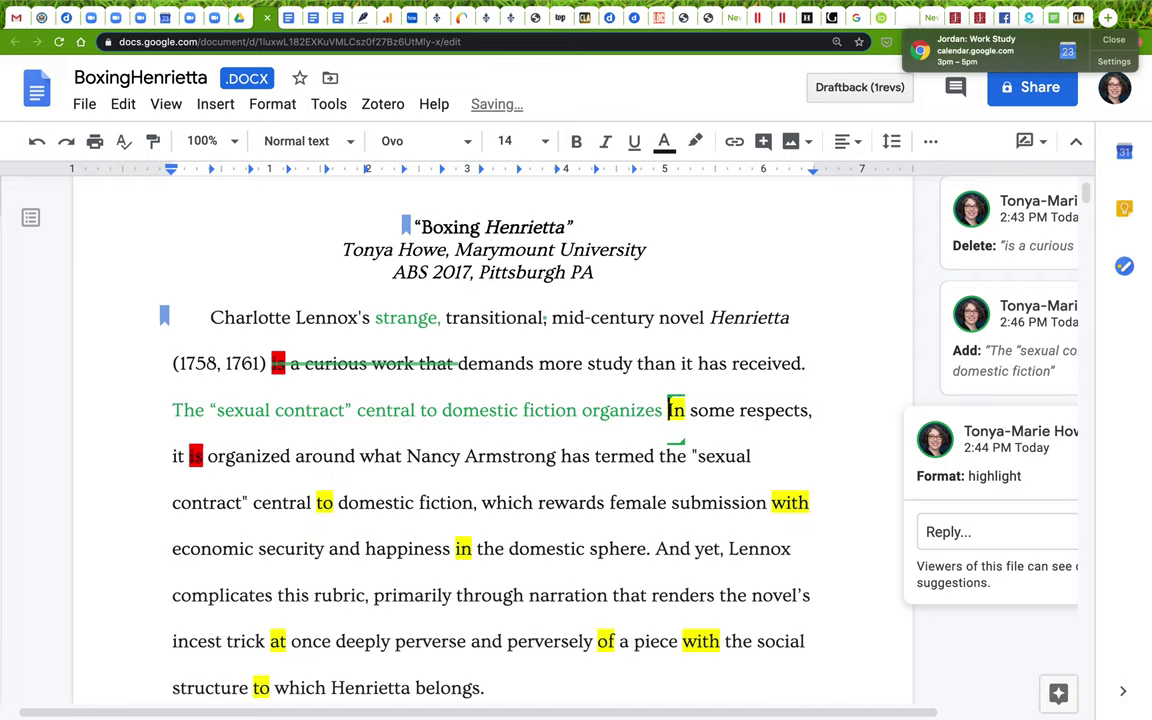
Complete the inserted sentence with "the plot of Lennox’s novel.".
text( the po)
key(BackSpace)
text(lot of )
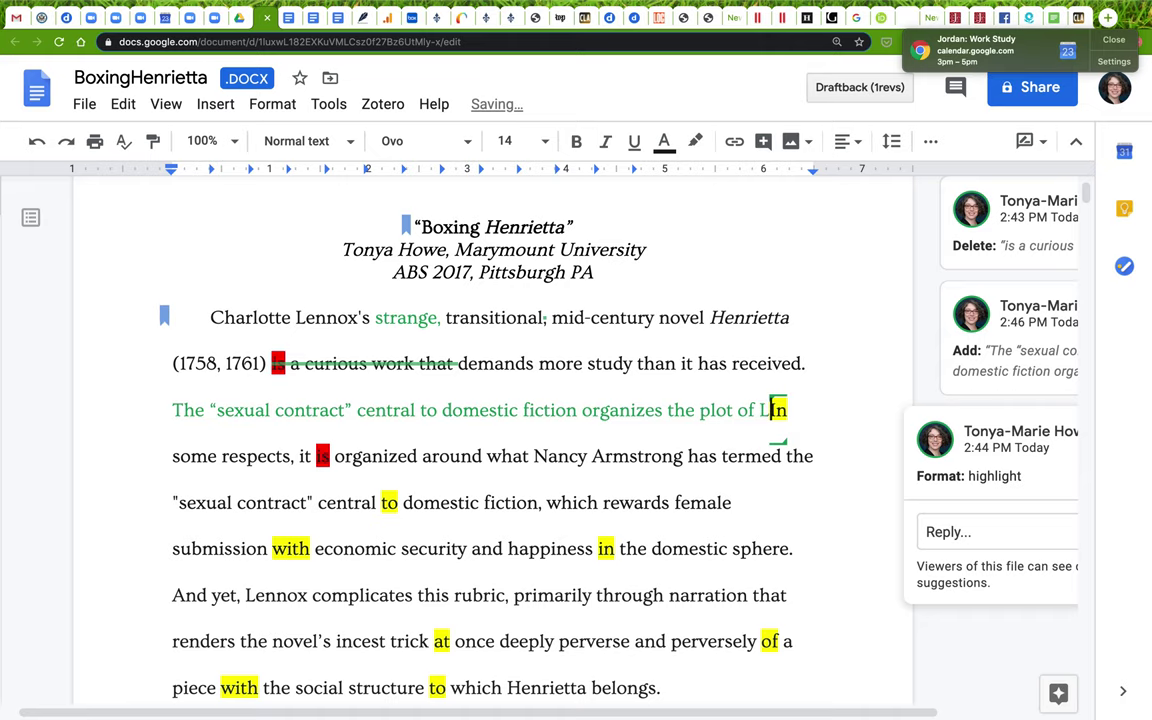
text(Lennox's )
text(novel)
key(BackSpace)
key(BackSpace)
key(BackSpace)
key(BackSpace)
key(BackSpace)
text(strange)
key(BackSpace)
key(BackSpace)
key(BackSpace)
key(BackSpace)
key(BackSpace)
key(BackSpace)
key(BackSpace)
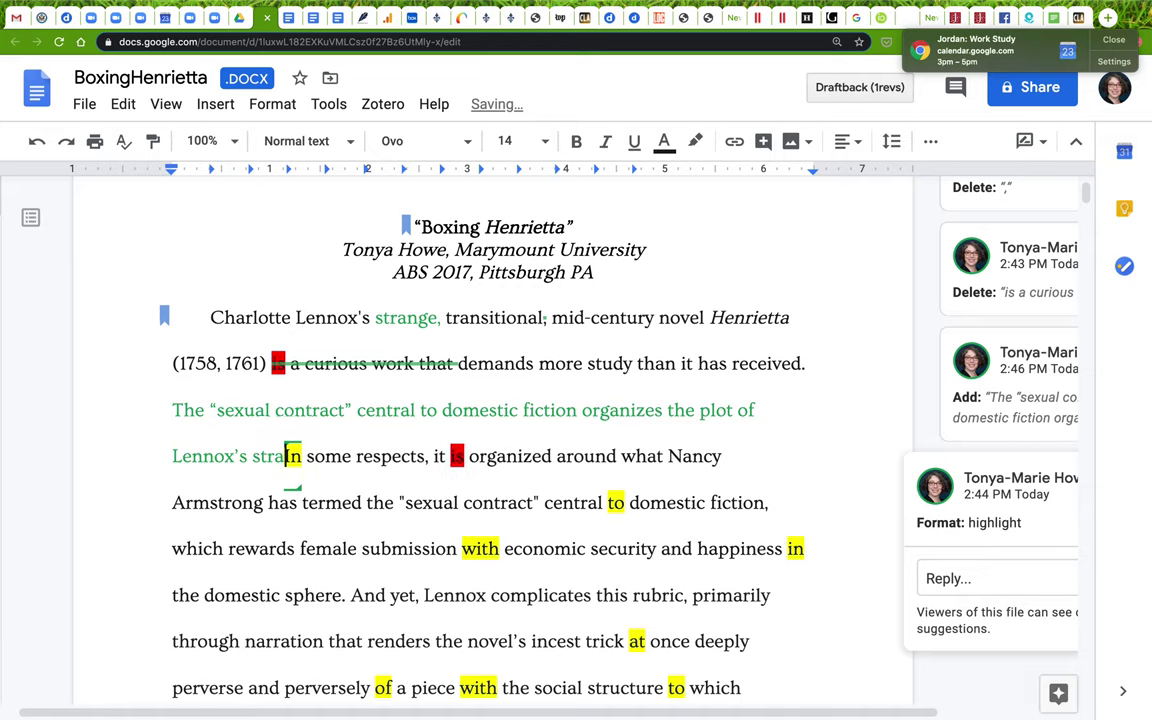
text(novel.)
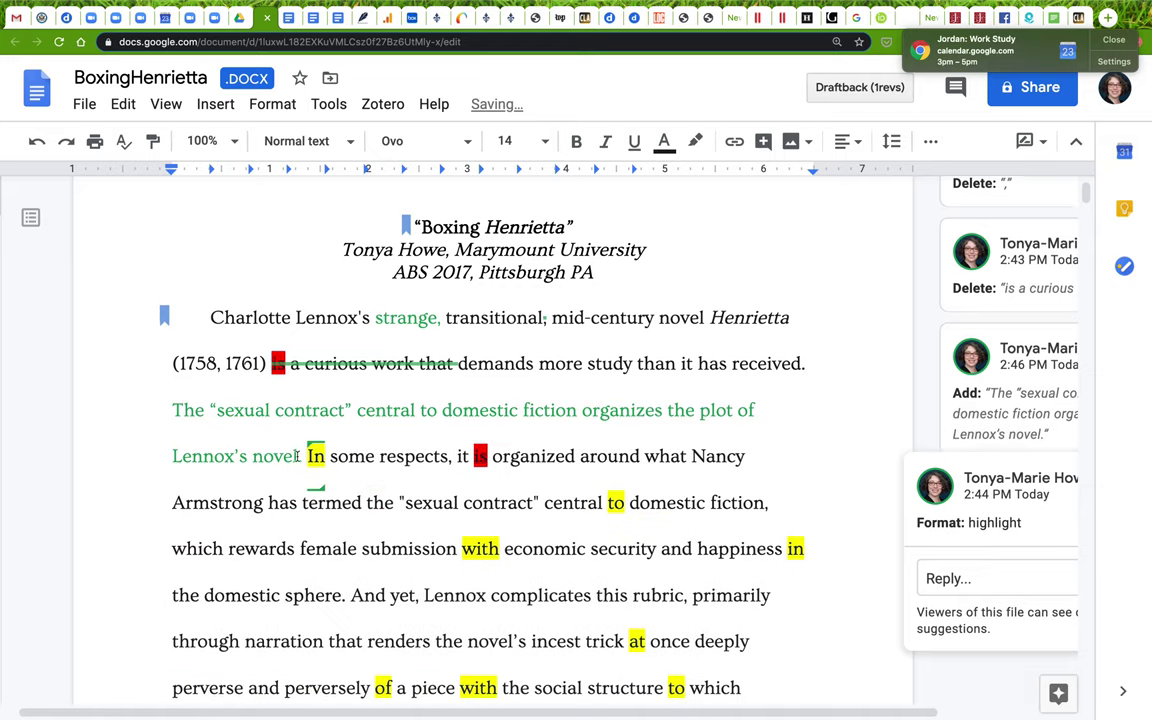
Suggest deleting "In some respects," after the newly inserted sentence.
key(alt+shift+Right)
drag(384, 457, 457, 457)
key(BackSpace)
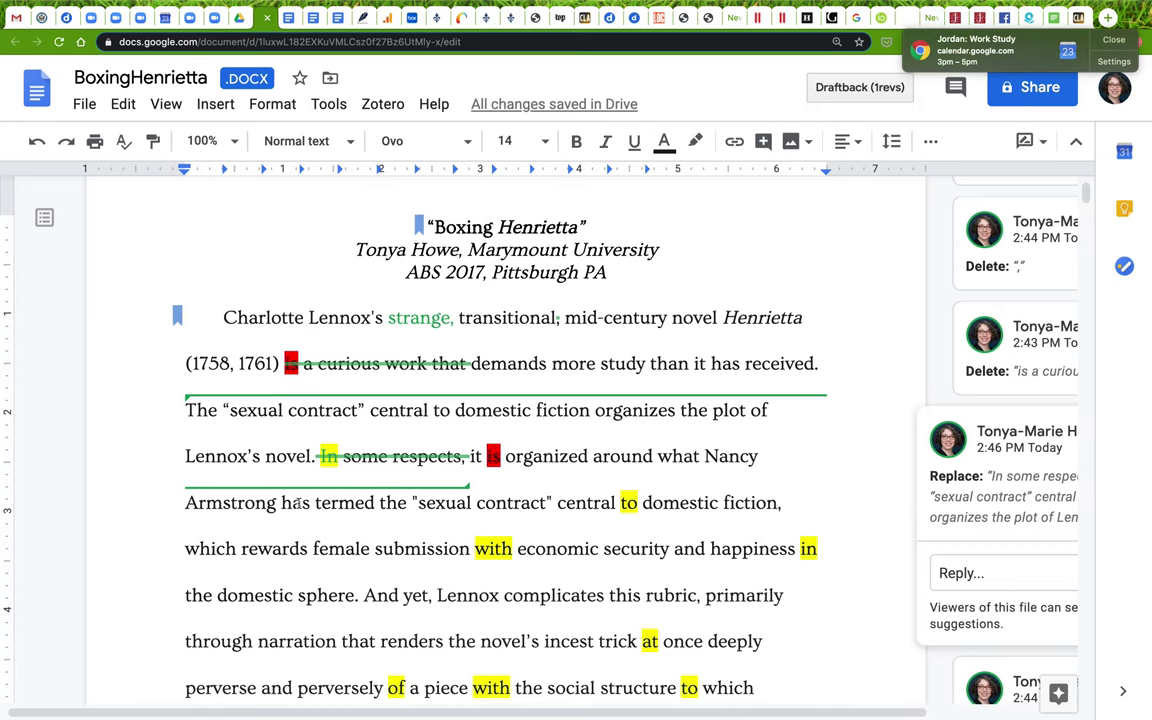
Replace "The" at the start of the inserted sentence with "What Nancy Armstrong has identified as the".
drag(706, 455, 278, 522)
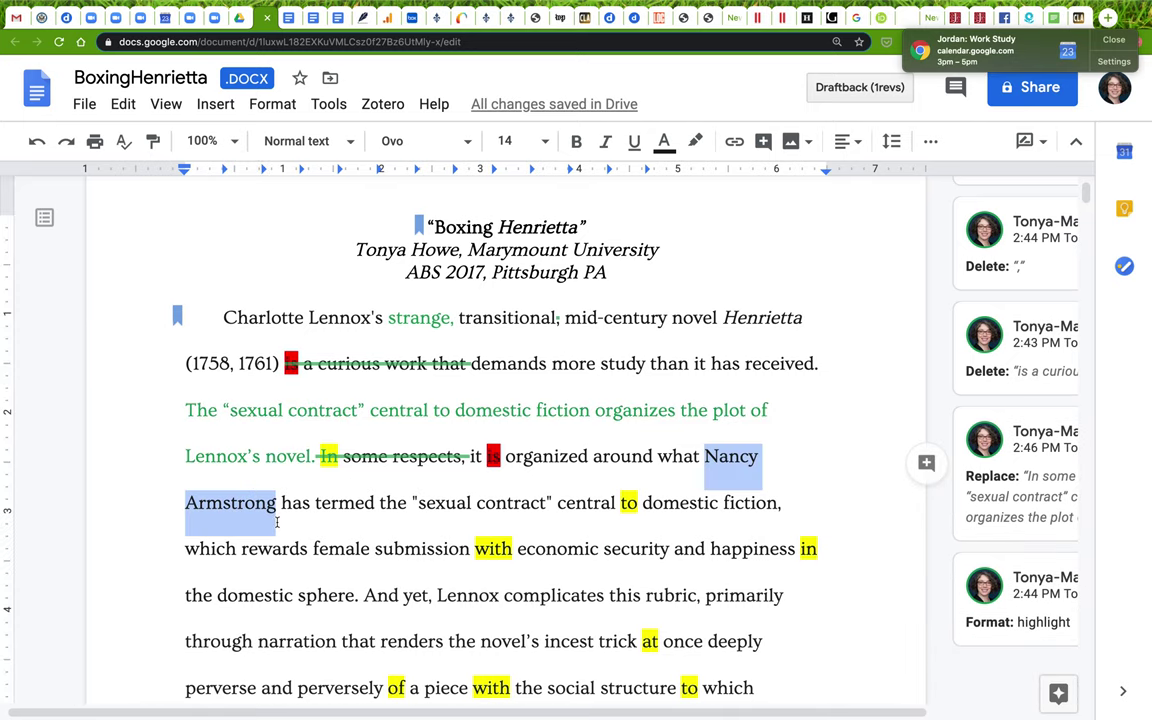
double_click(200, 409)
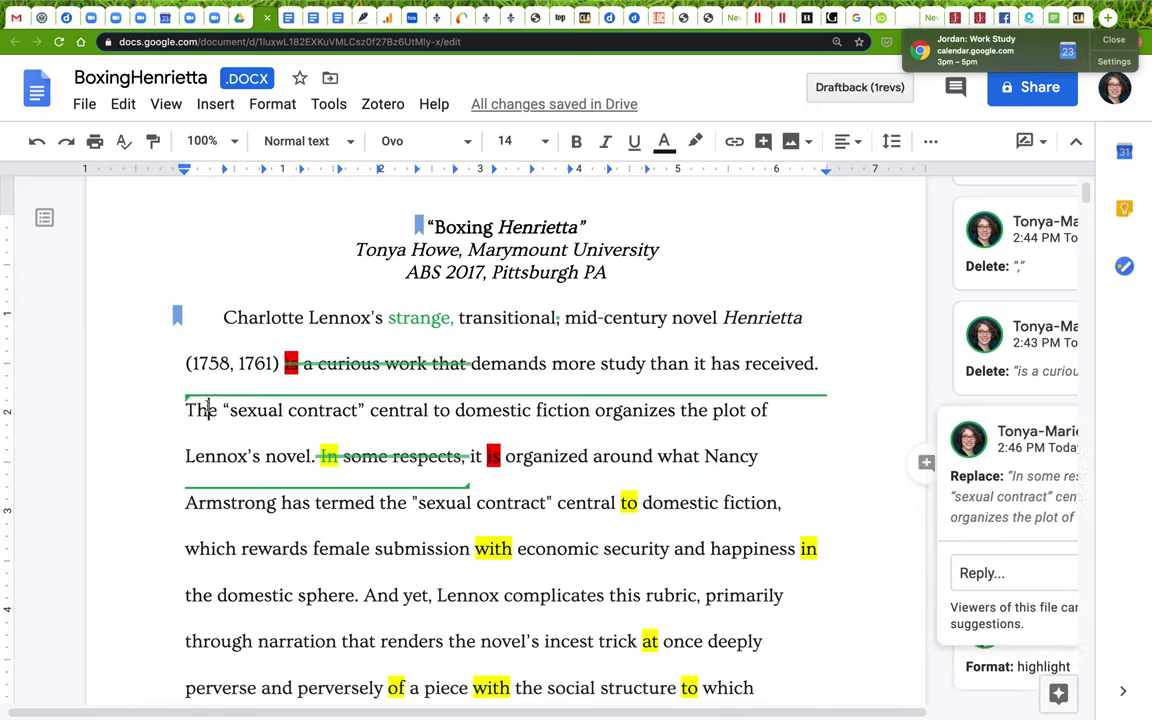
text(What)
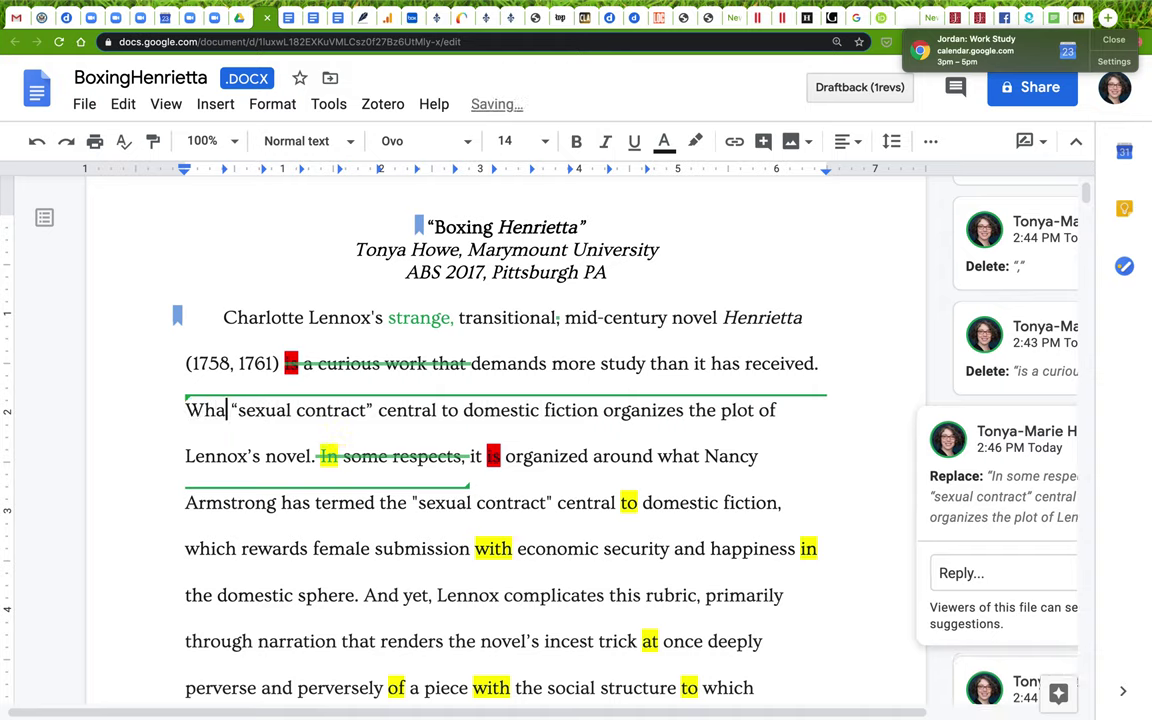
key(BackSpace)
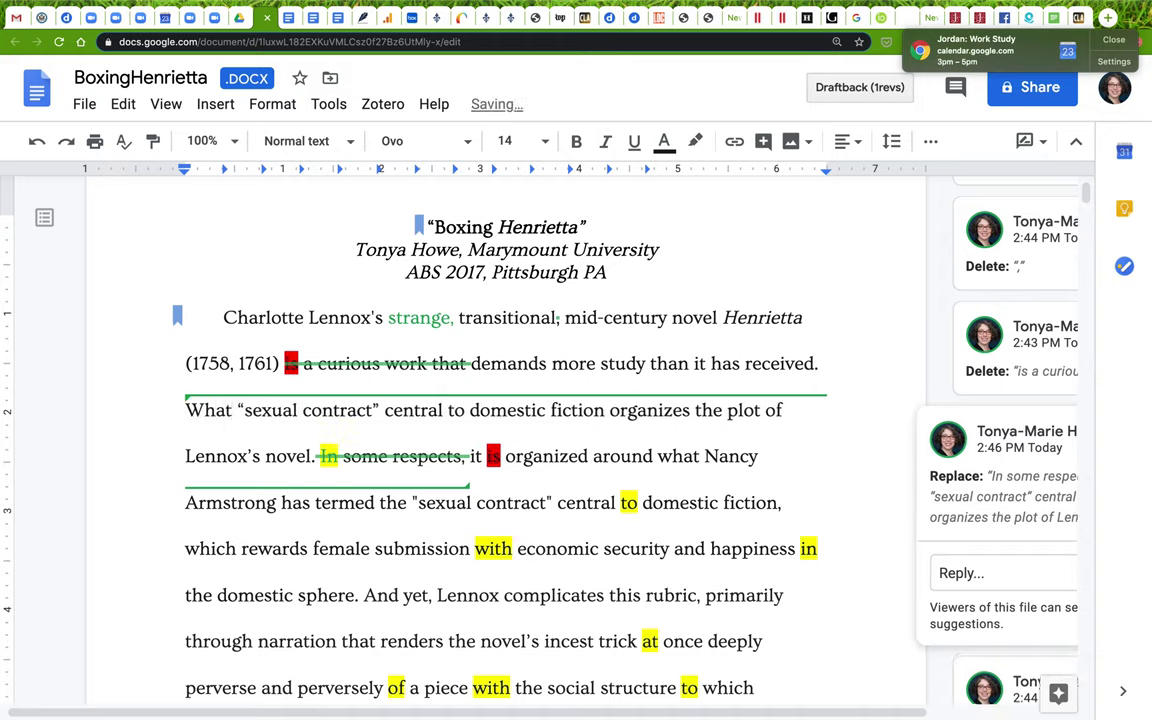
text(Nancy Armstr)
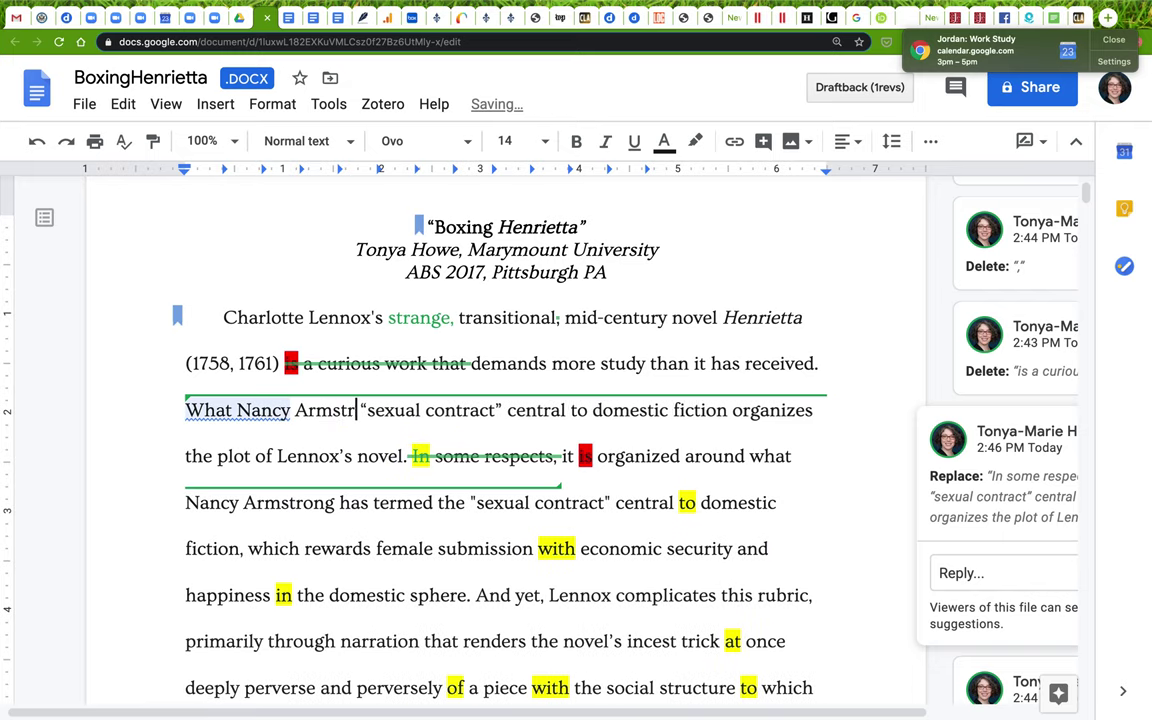
text(ong has id)
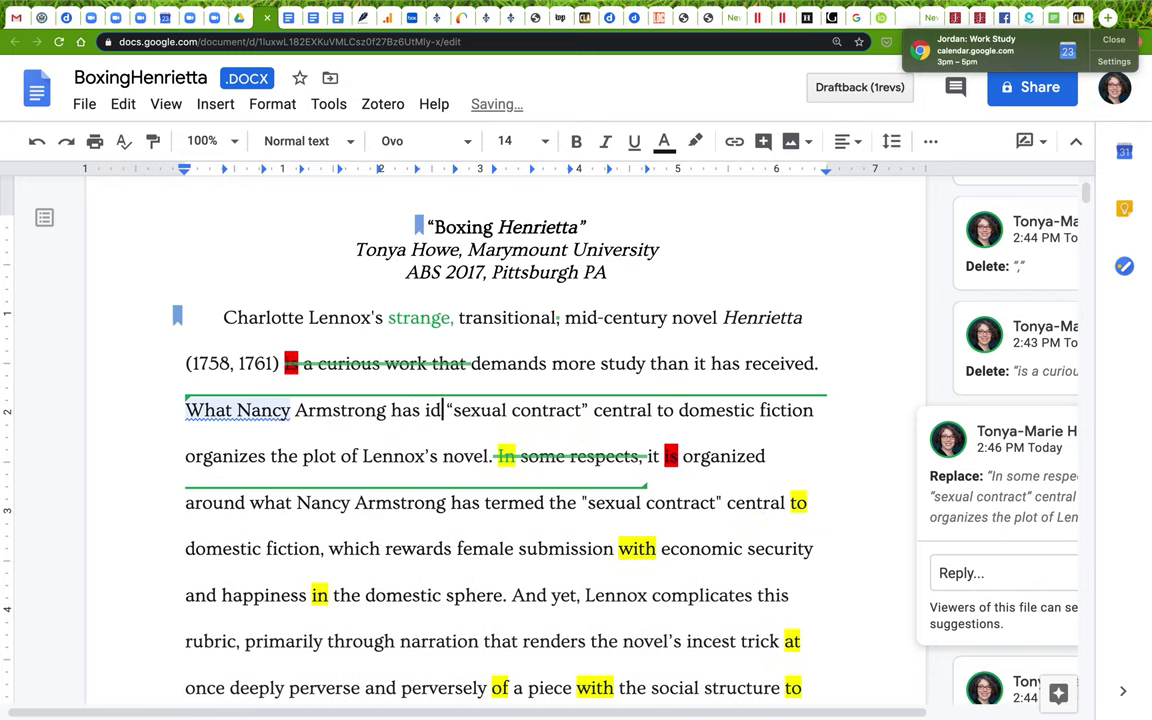
text(entified as )
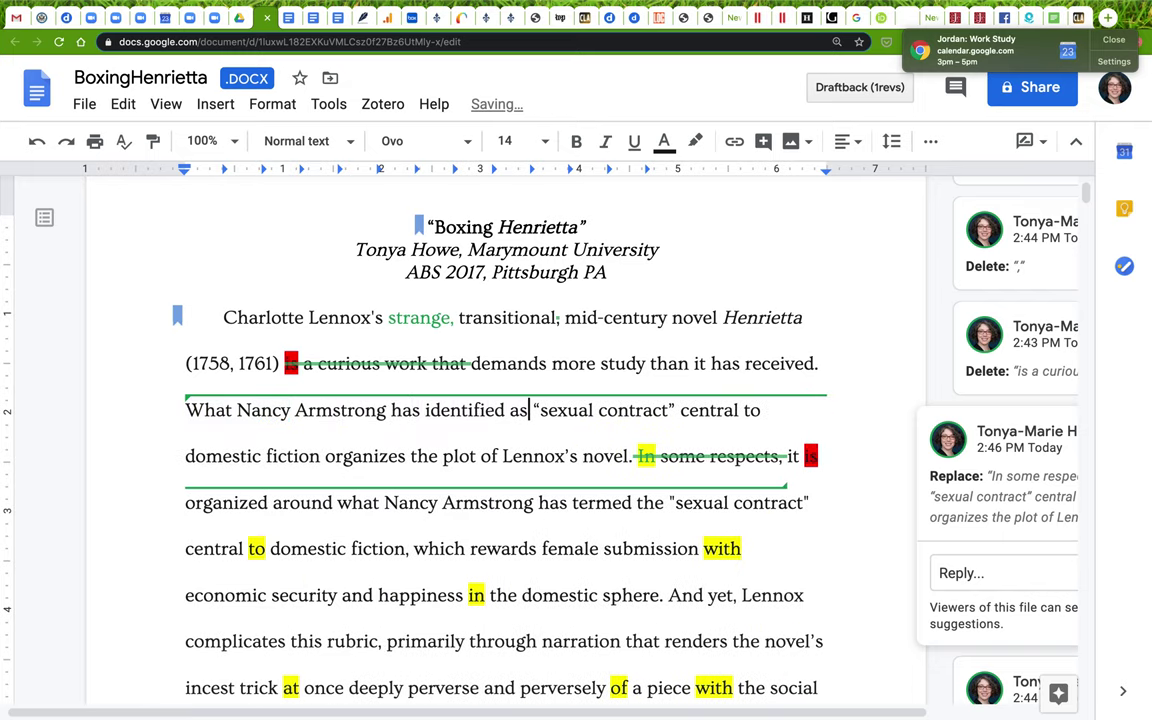
text(the)
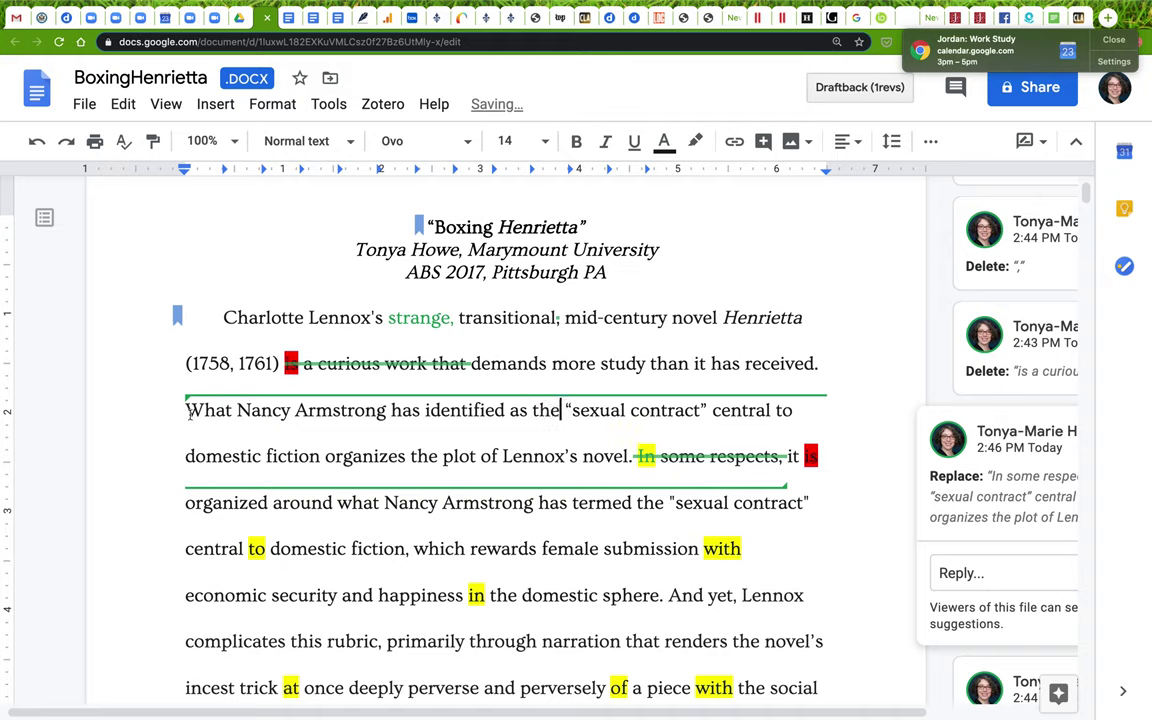
Replace "has identified as the" in the inserted sentence with "terms the".
click(430, 474)
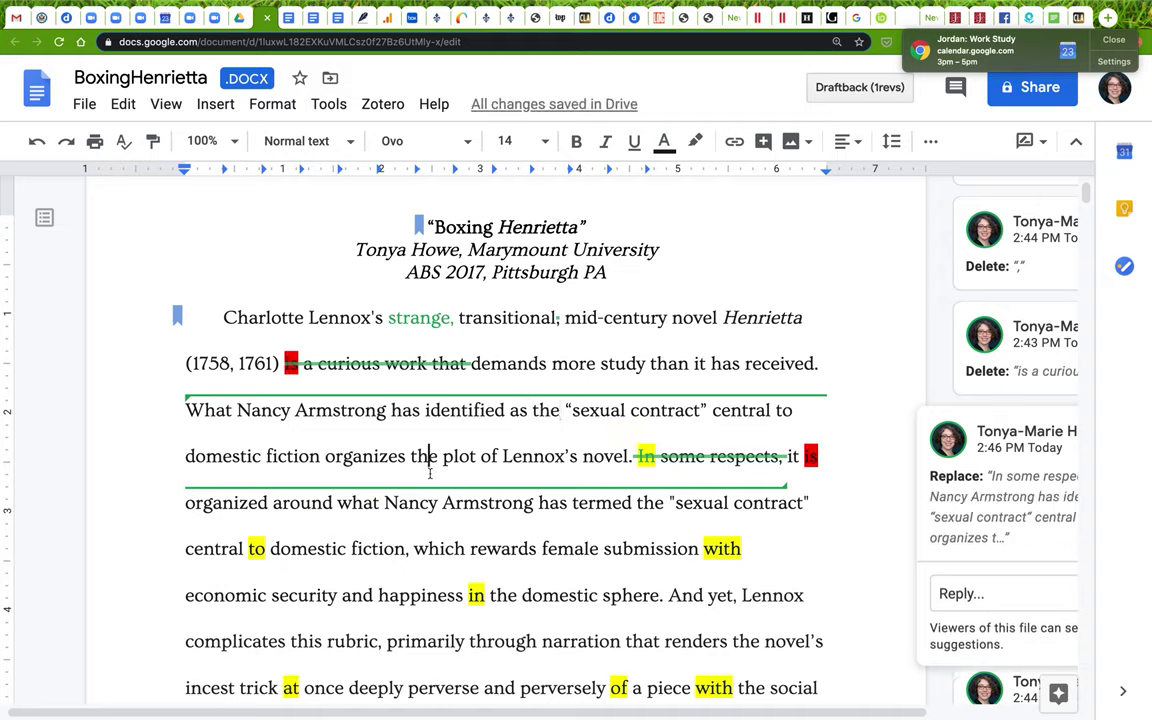
drag(389, 411, 566, 402)
text(terms )
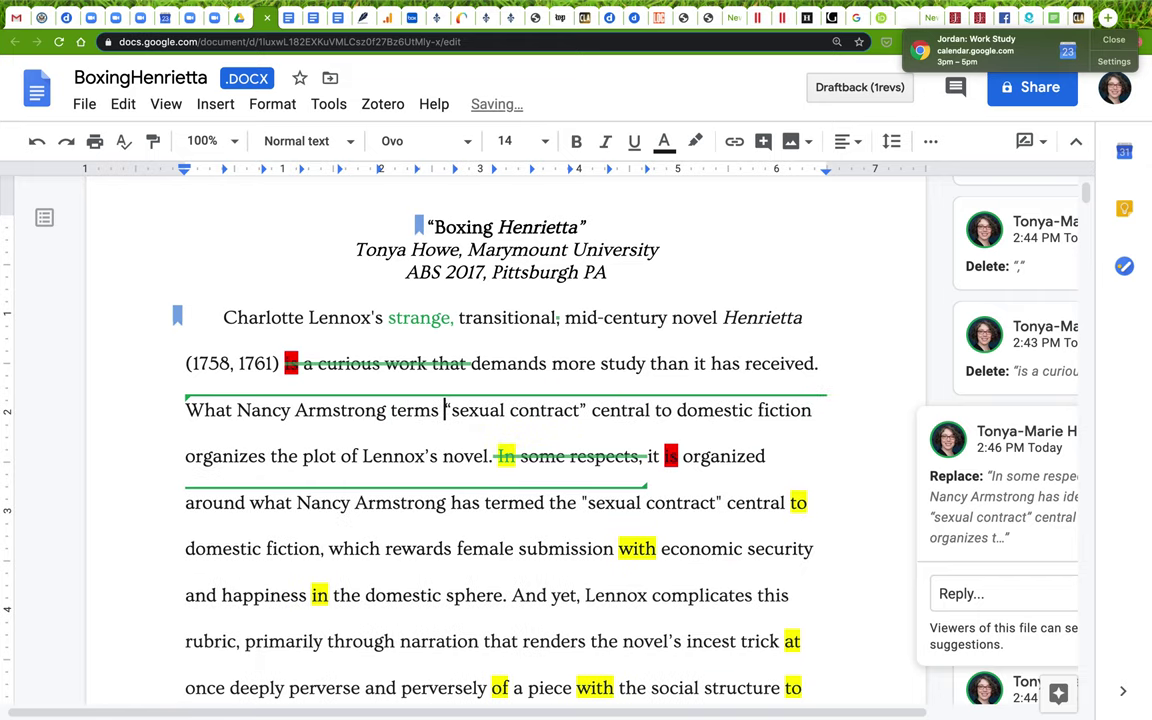
text(the)
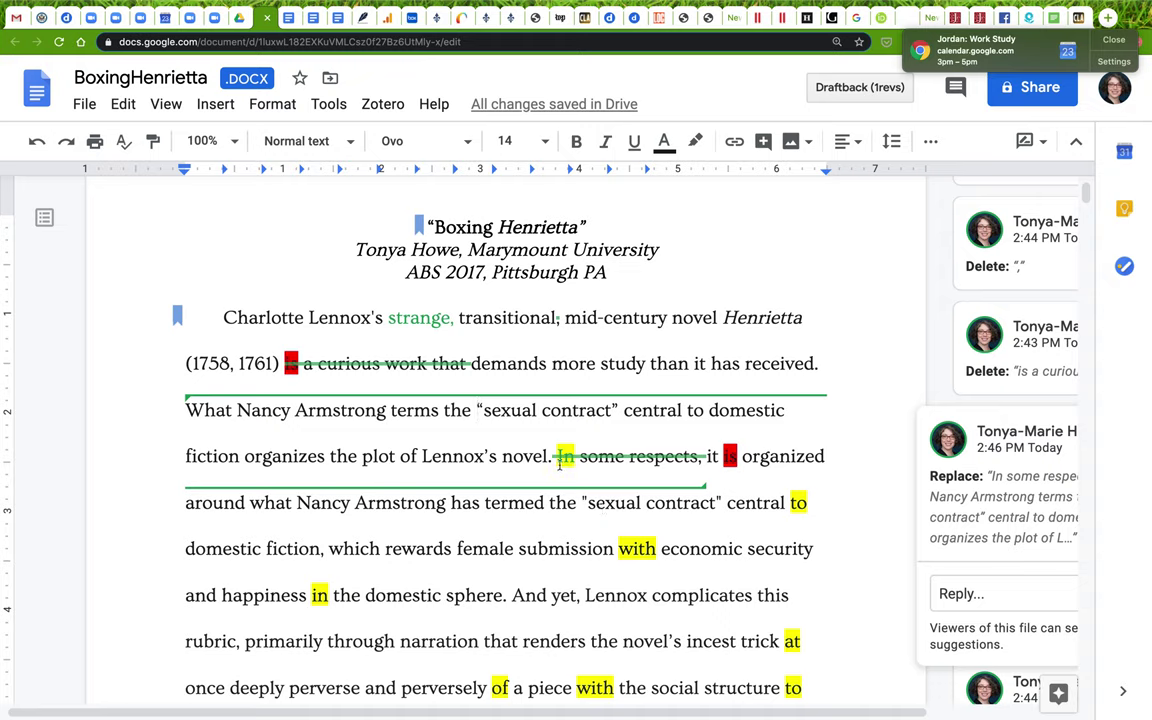
Suggest deleting the old clause from "it is organized around" through "central to domestic fiction" after the inserted sentence.
drag(553, 456, 321, 556)
key(BackSpace)
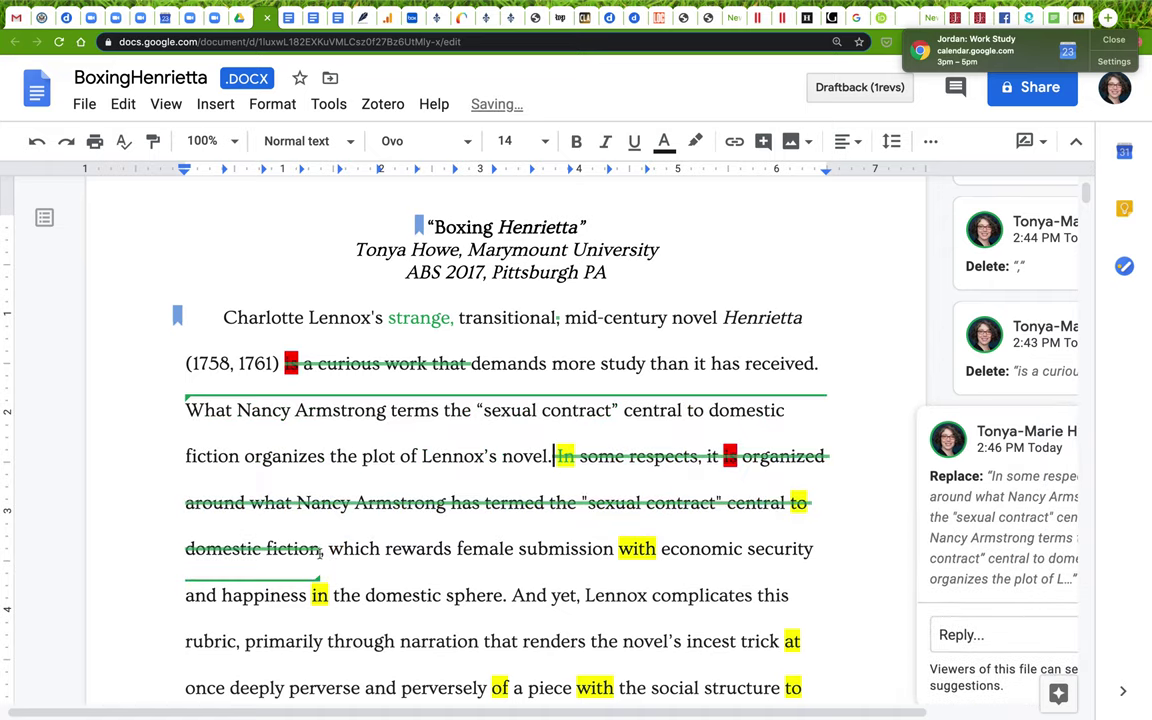
drag(329, 548, 511, 598)
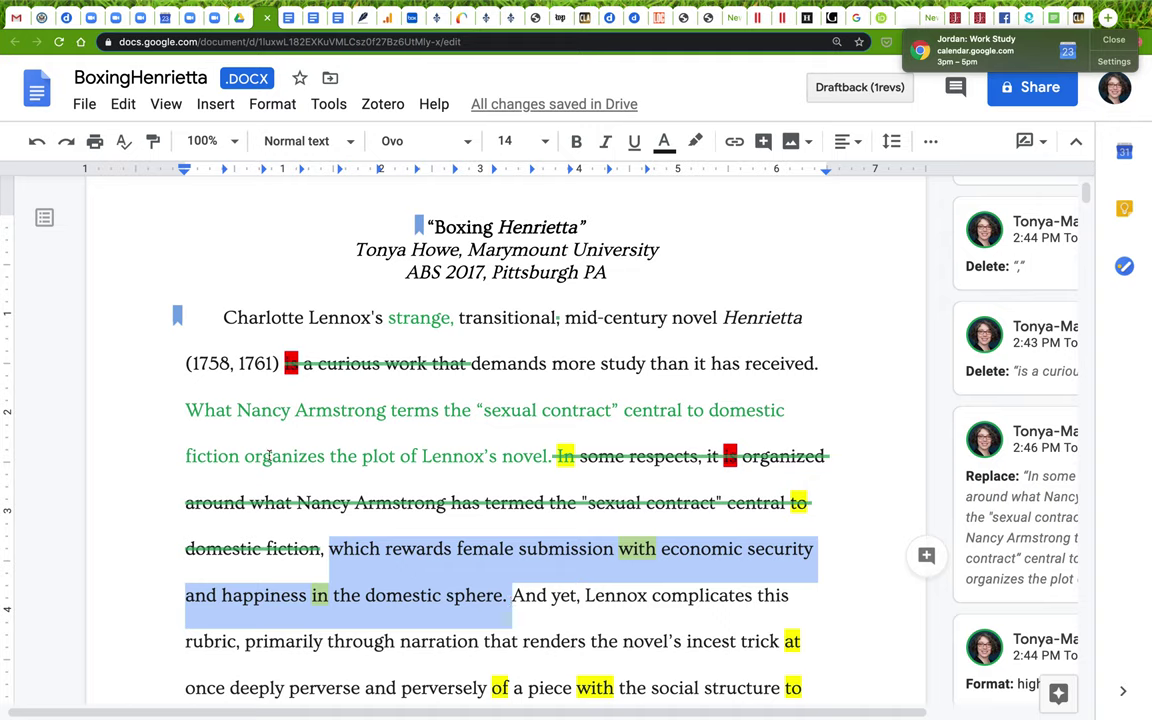
Cut "What Nancy Armstrong terms the" so the inserted sentence starts with "Sexual contract", capitalized and without quotation marks.
drag(183, 410, 484, 410)
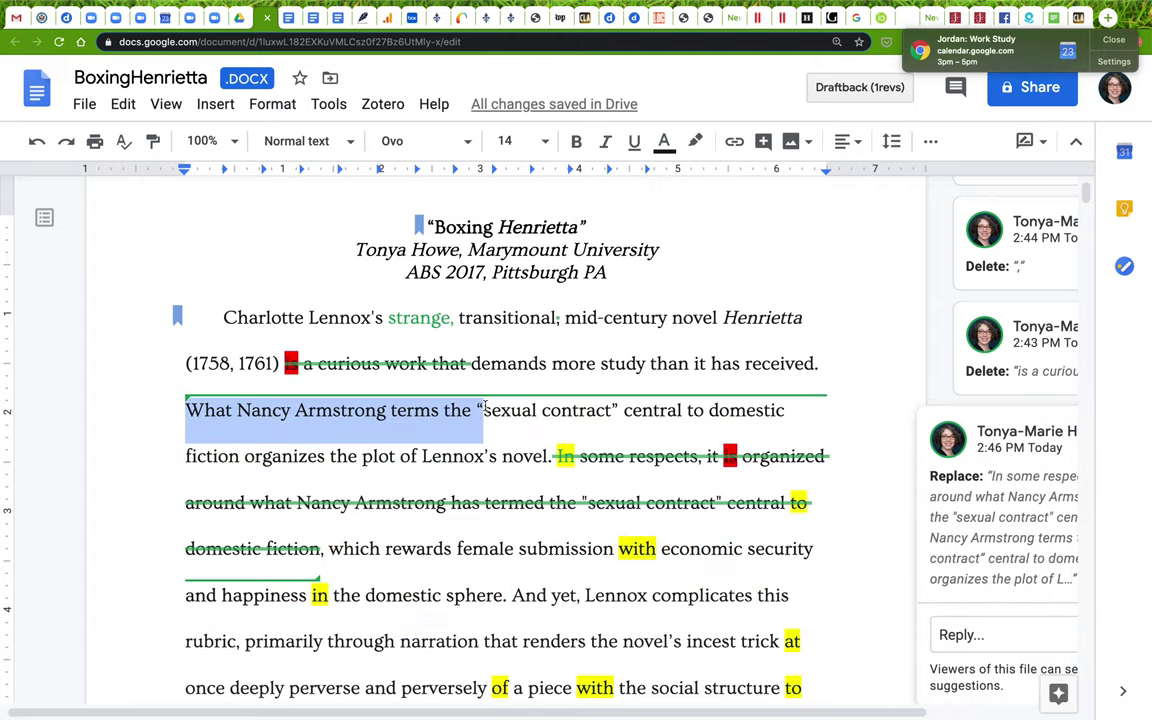
text(S)
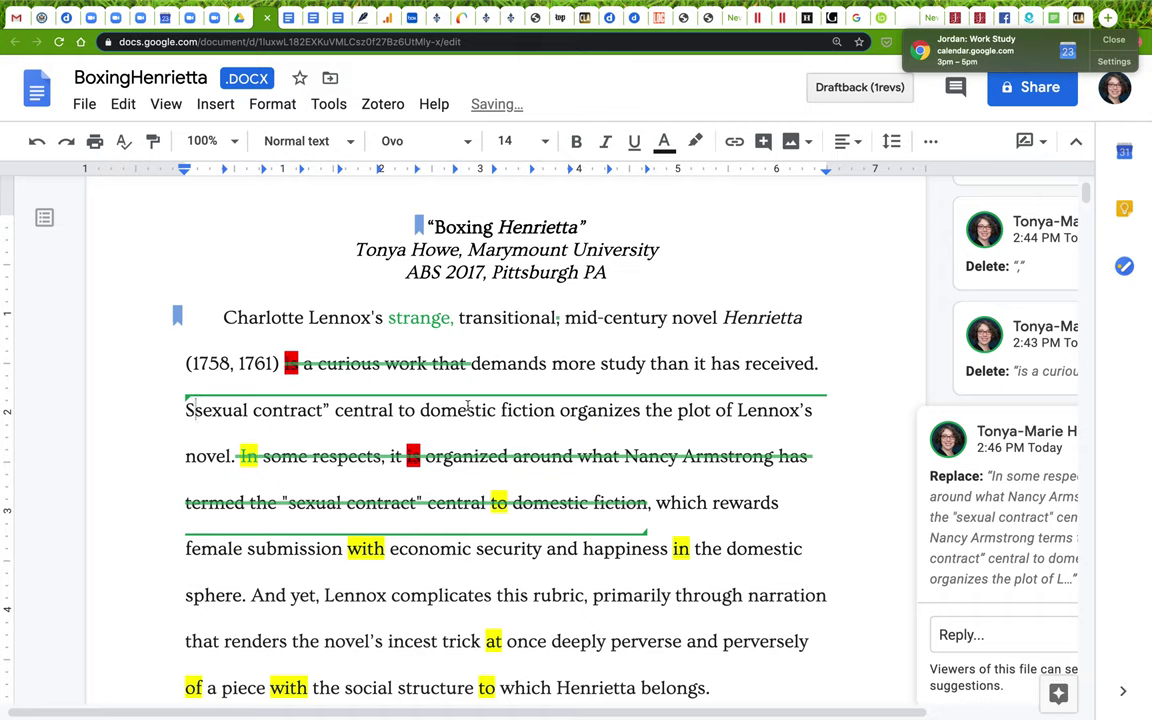
click(318, 410)
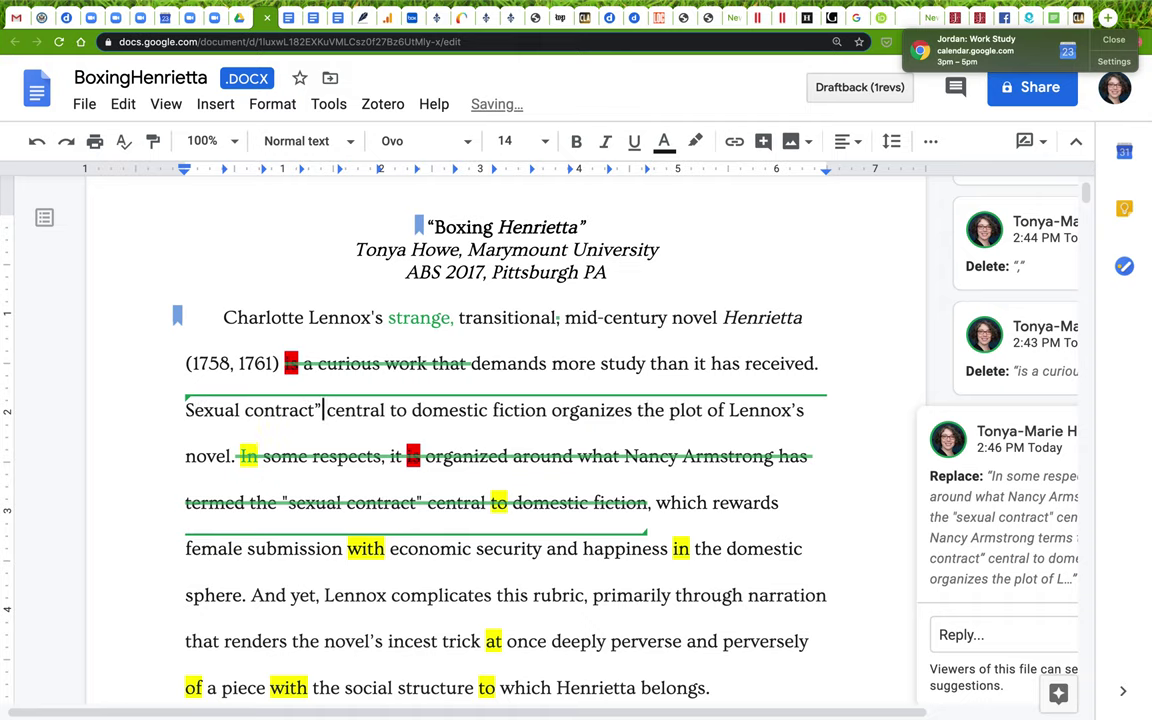
key(BackSpace)
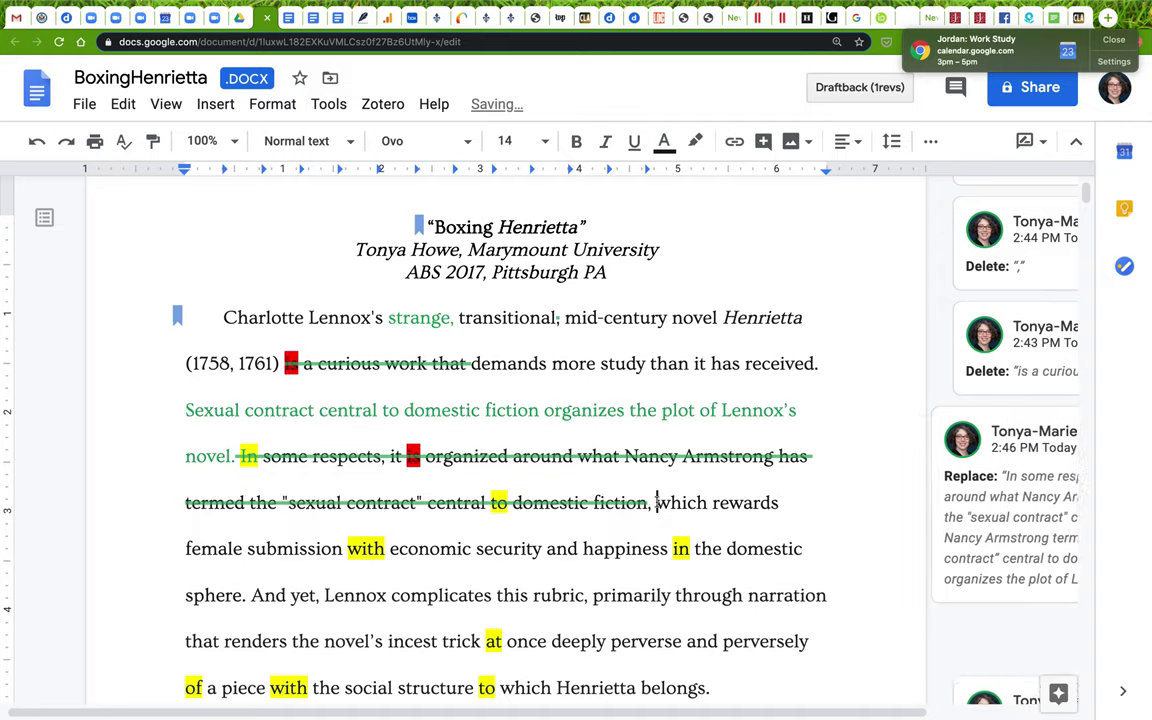
Suggest replacing "which" before "rewards female submission" with "Nancy Armstrong famously described this sexual contract as one that".
click(653, 502)
text(\\)
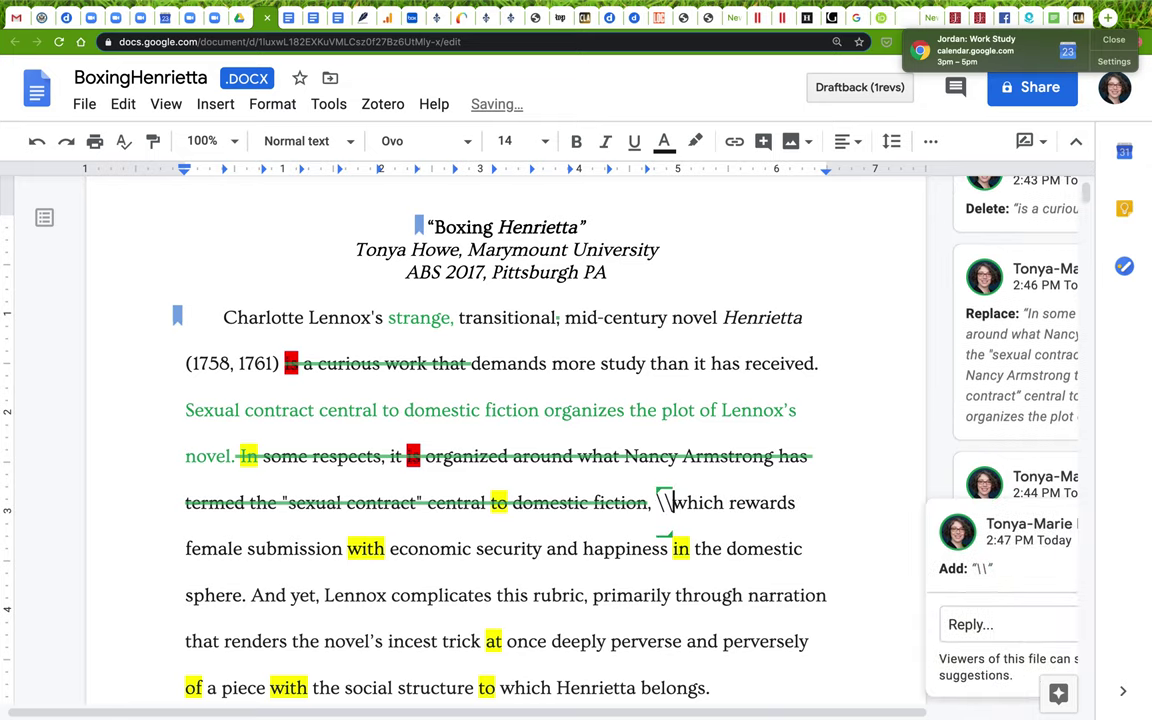
key(BackSpace)
key(BackSpace)
key(BackSpace)
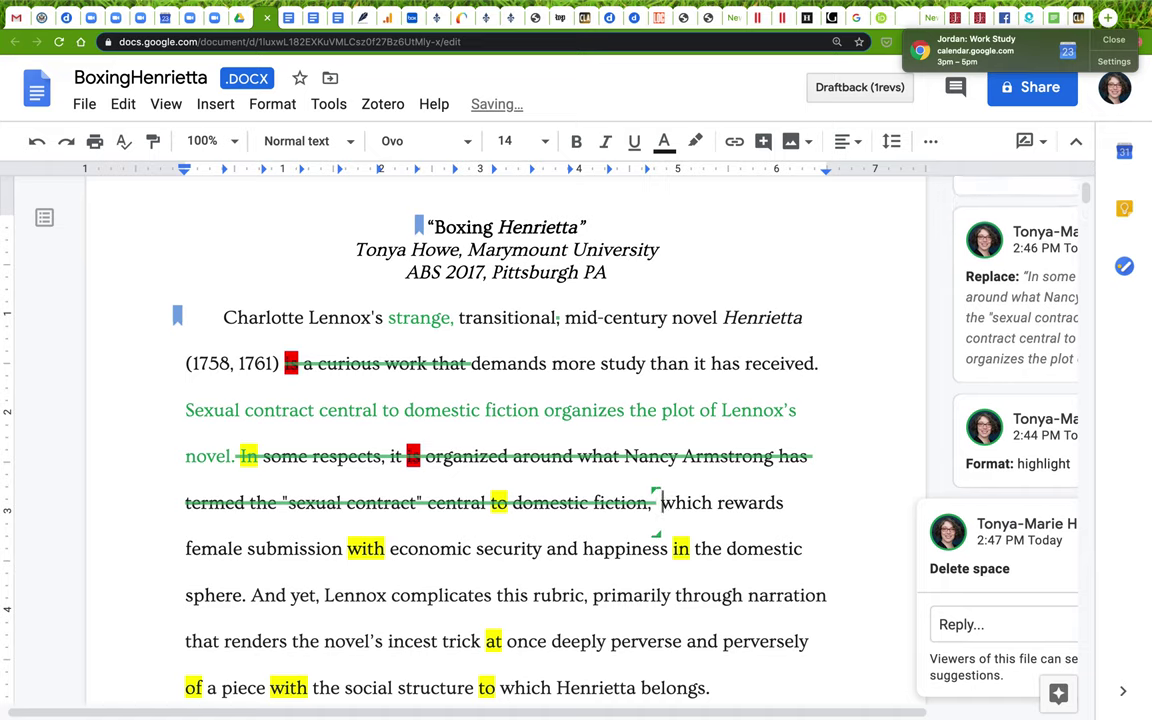
text(Nancy Armstro)
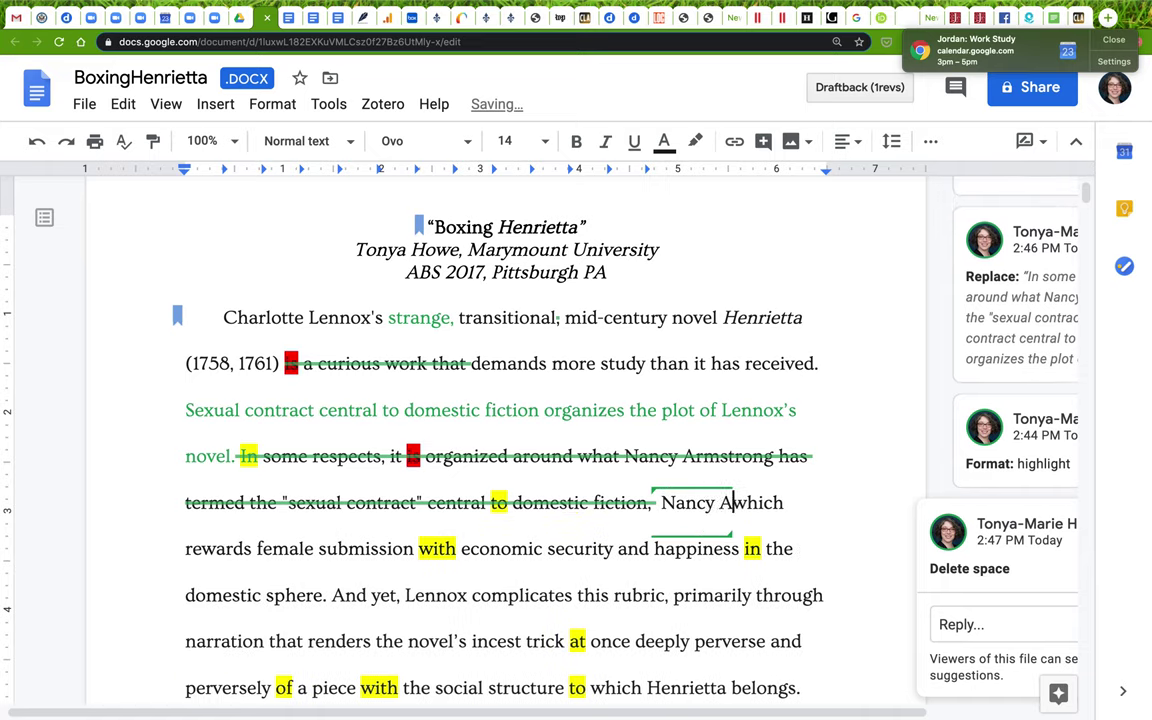
text(ng famou)
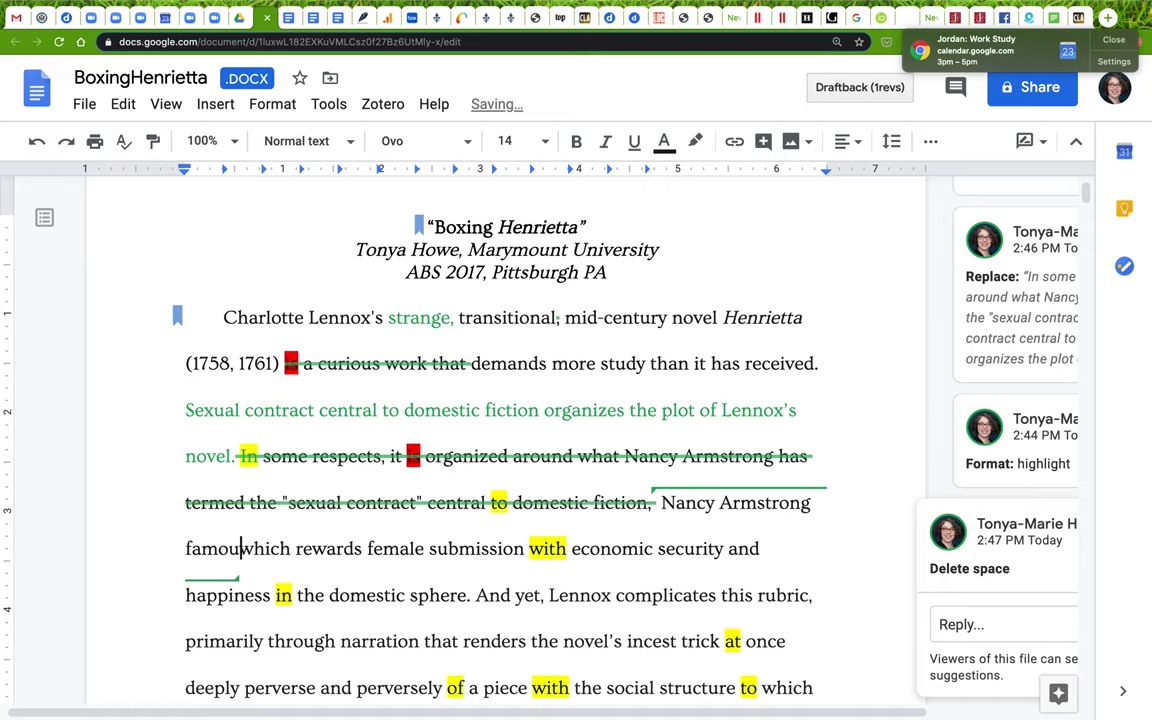
text(sly described this sexual )
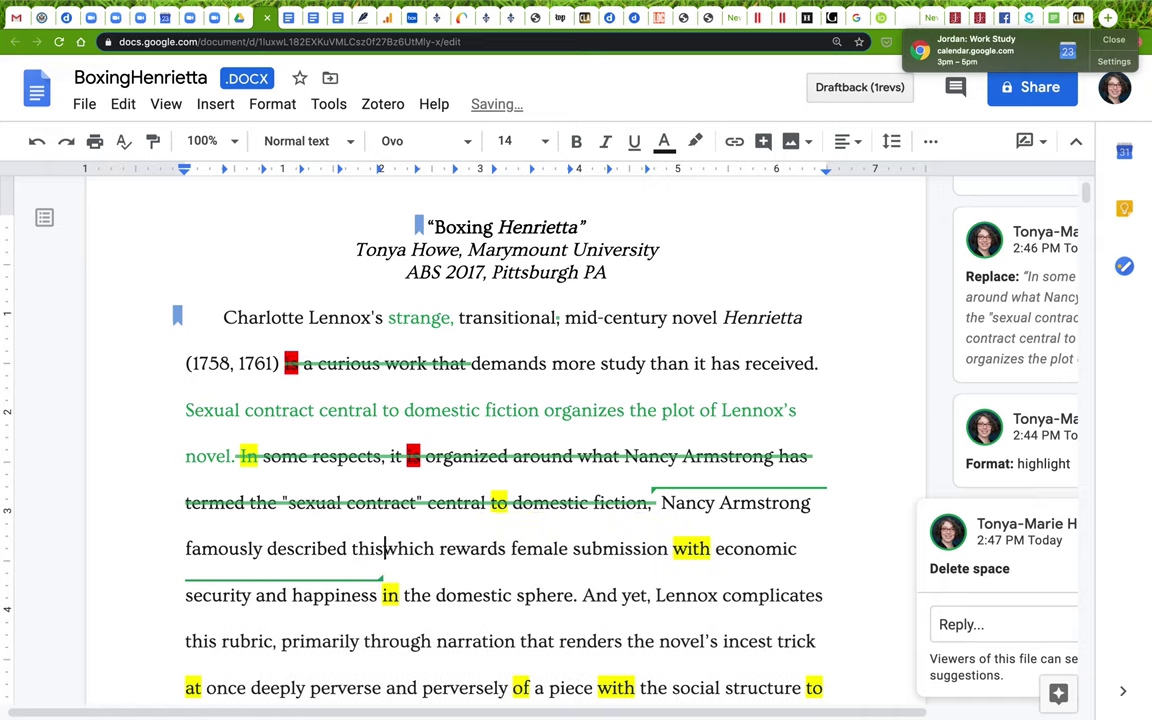
text(contract as one that)
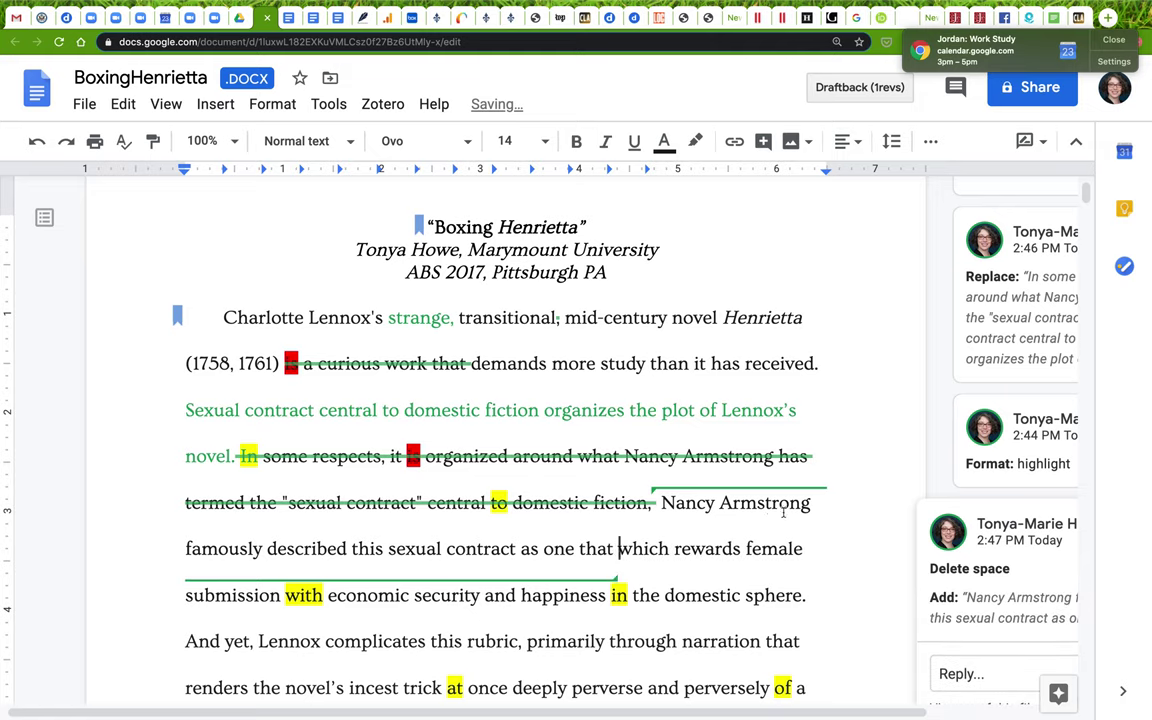
click(655, 548)
key(BackSpace)
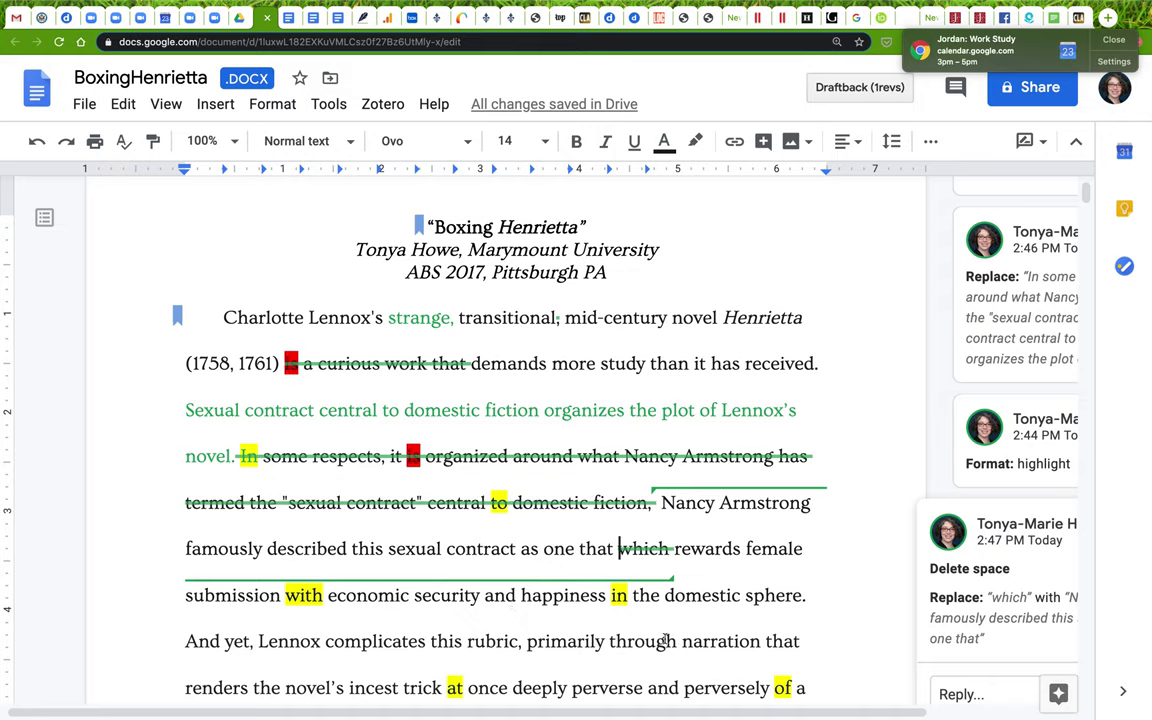
Review the revised sexual contract sentences and the following sentence beginning "And yet, Lennox complicates this rubric" for further wordiness.
drag(826, 605, 134, 404)
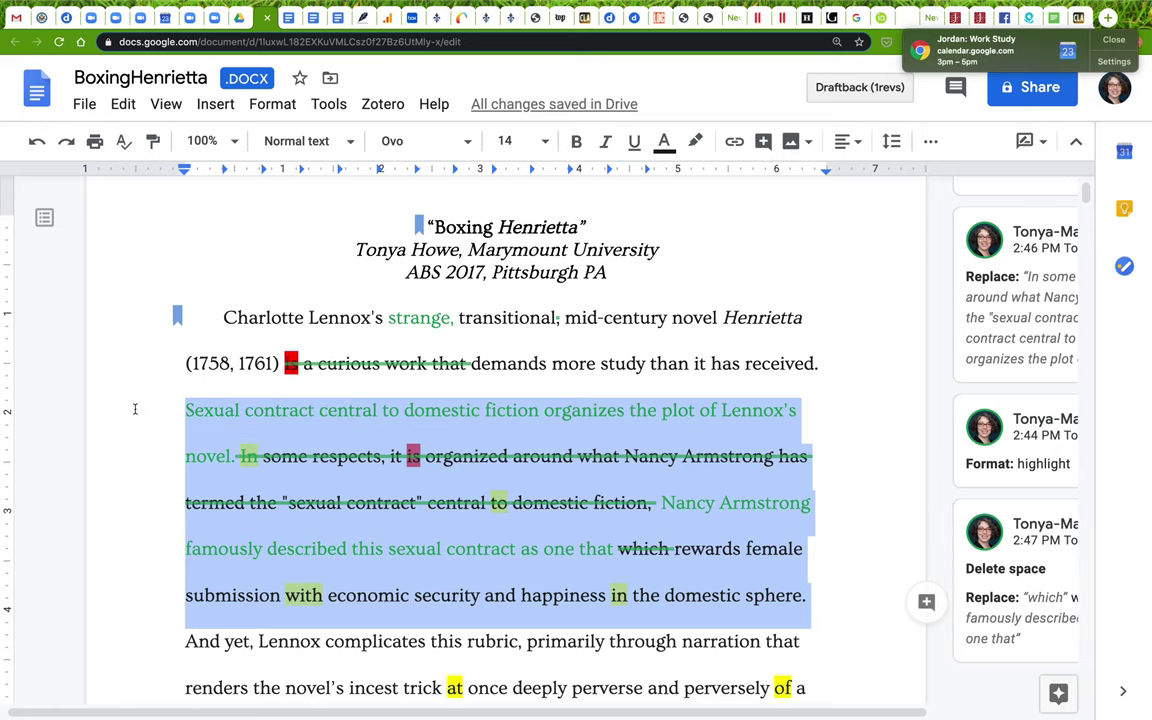
scroll(368, 518, down, 3)
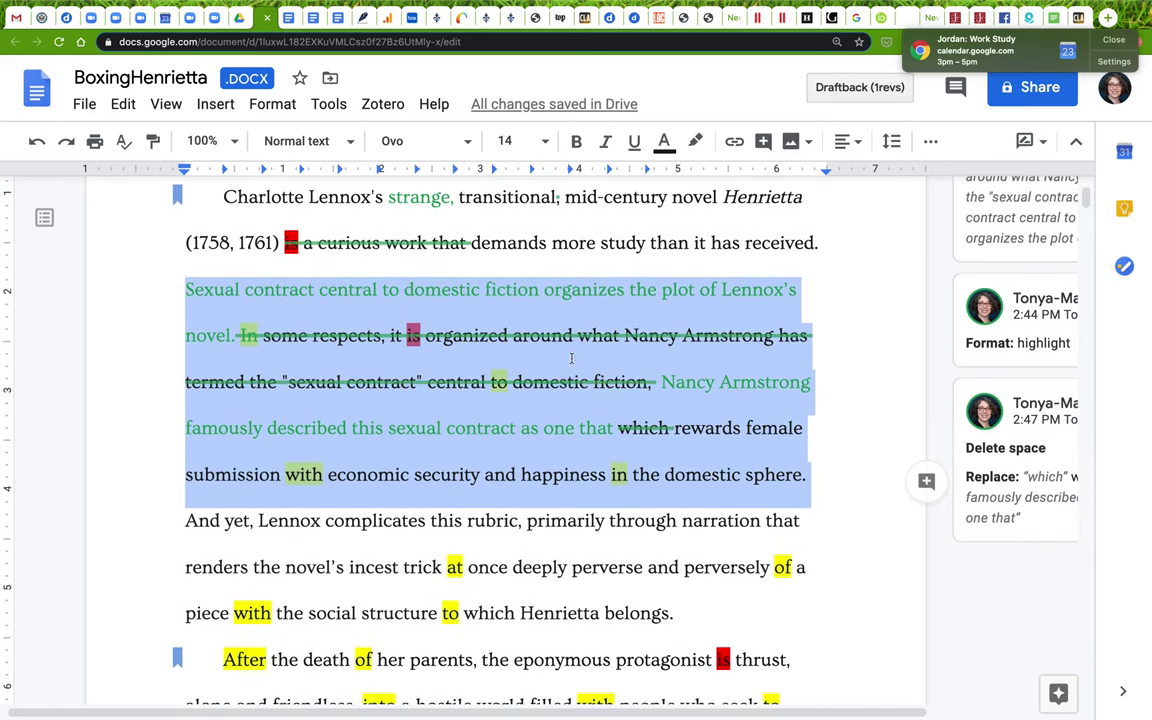
click(661, 418)
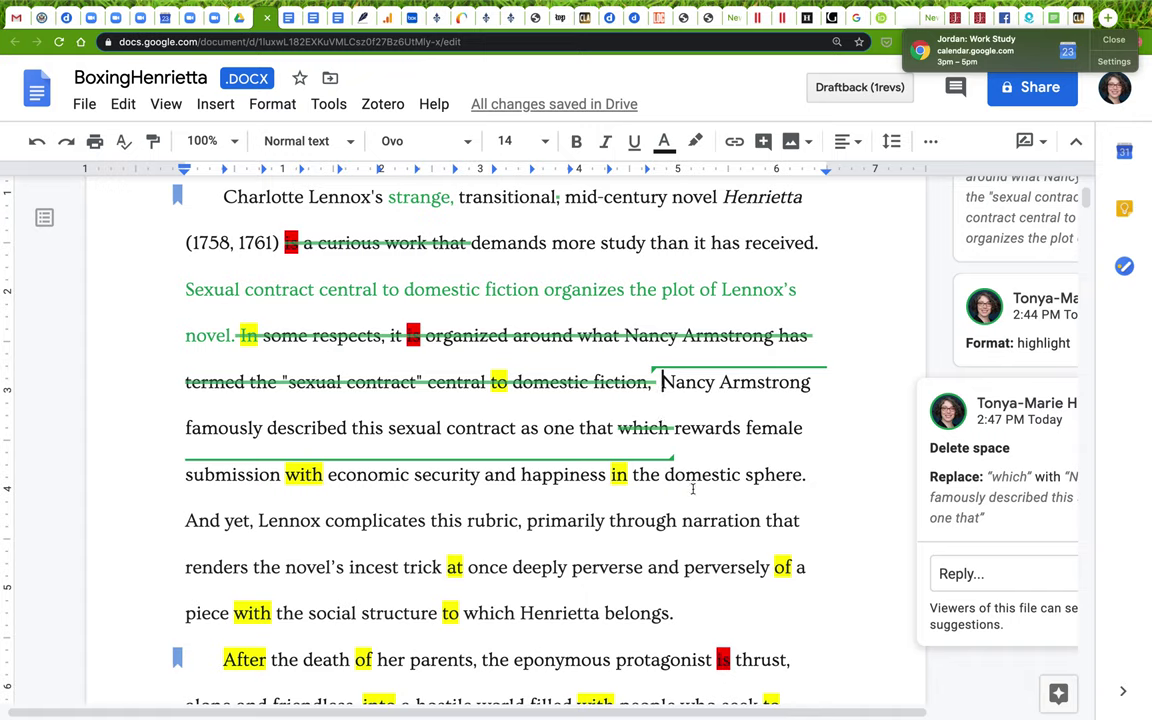
drag(521, 428, 613, 428)
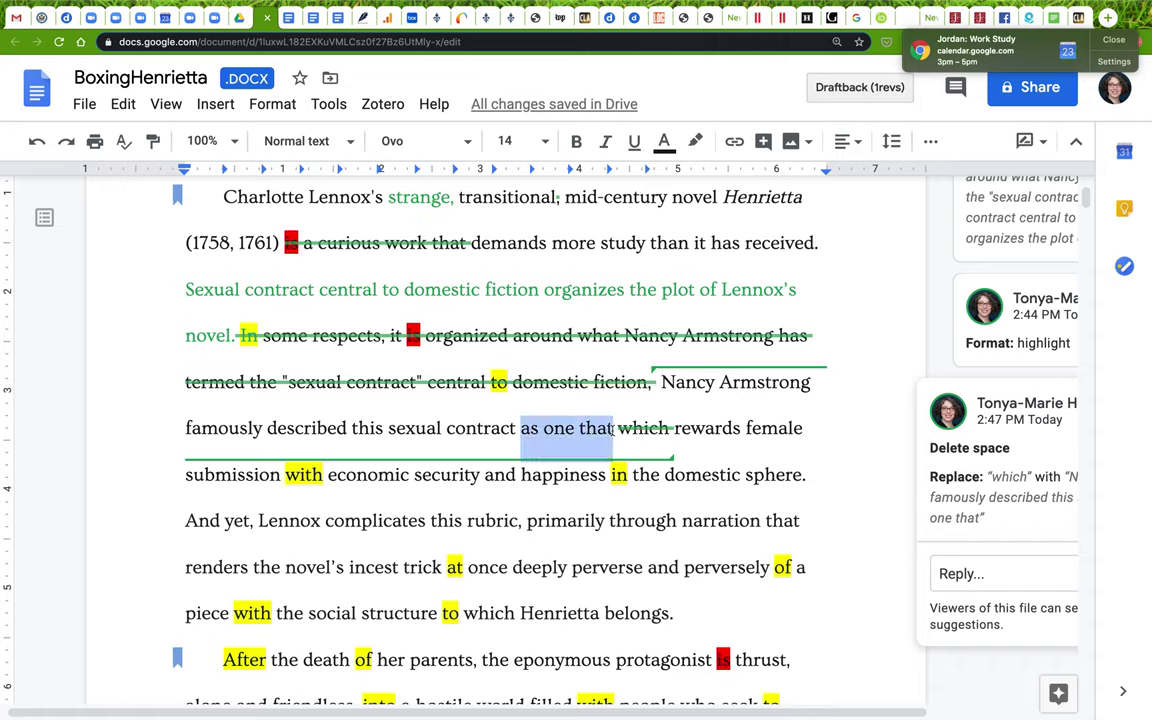
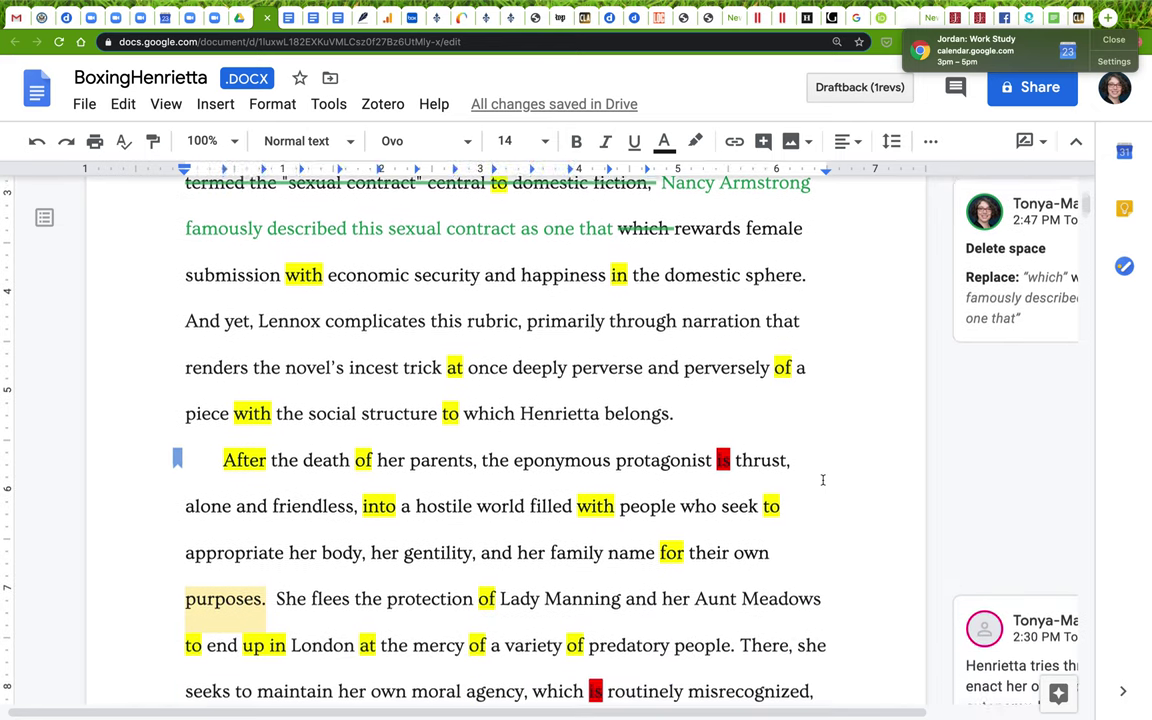
scroll(823, 480, down, 3)
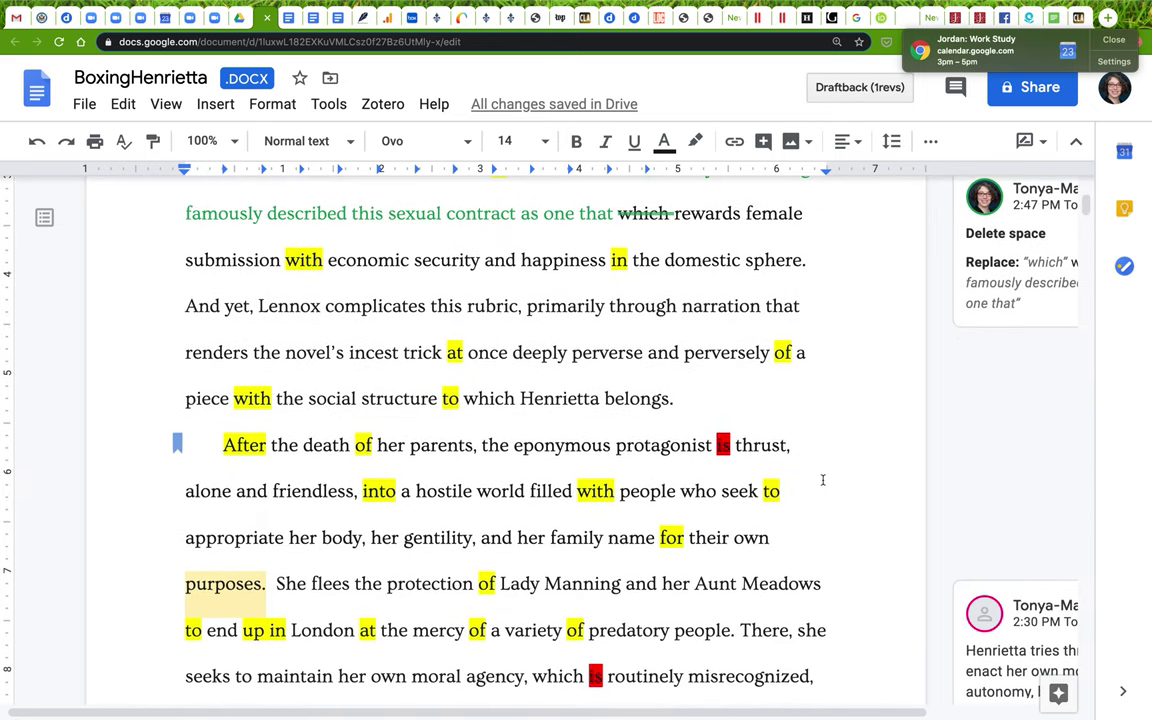
click(812, 255)
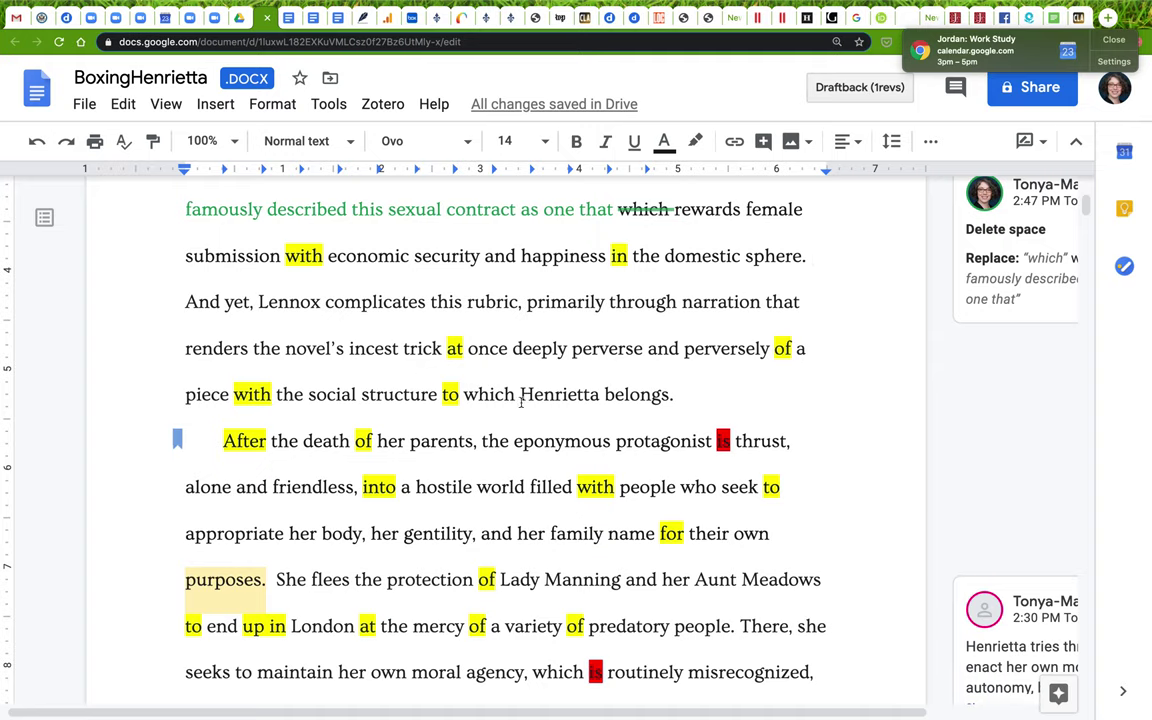
drag(694, 394, 163, 301)
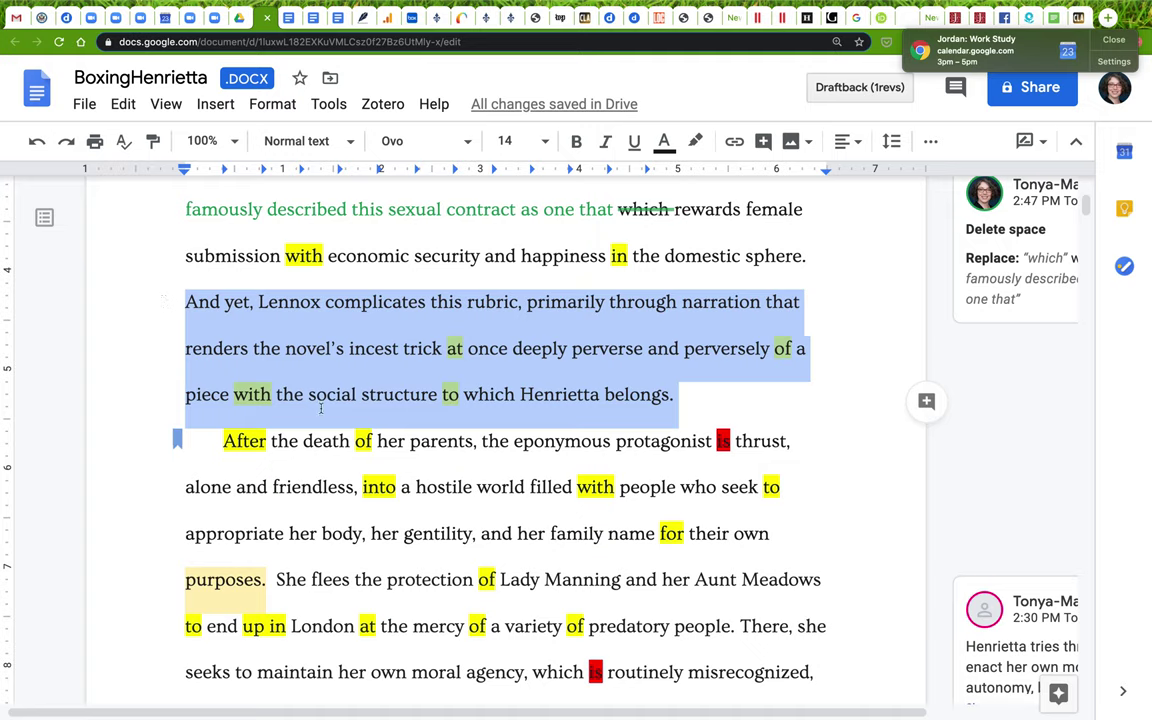
click(701, 409)
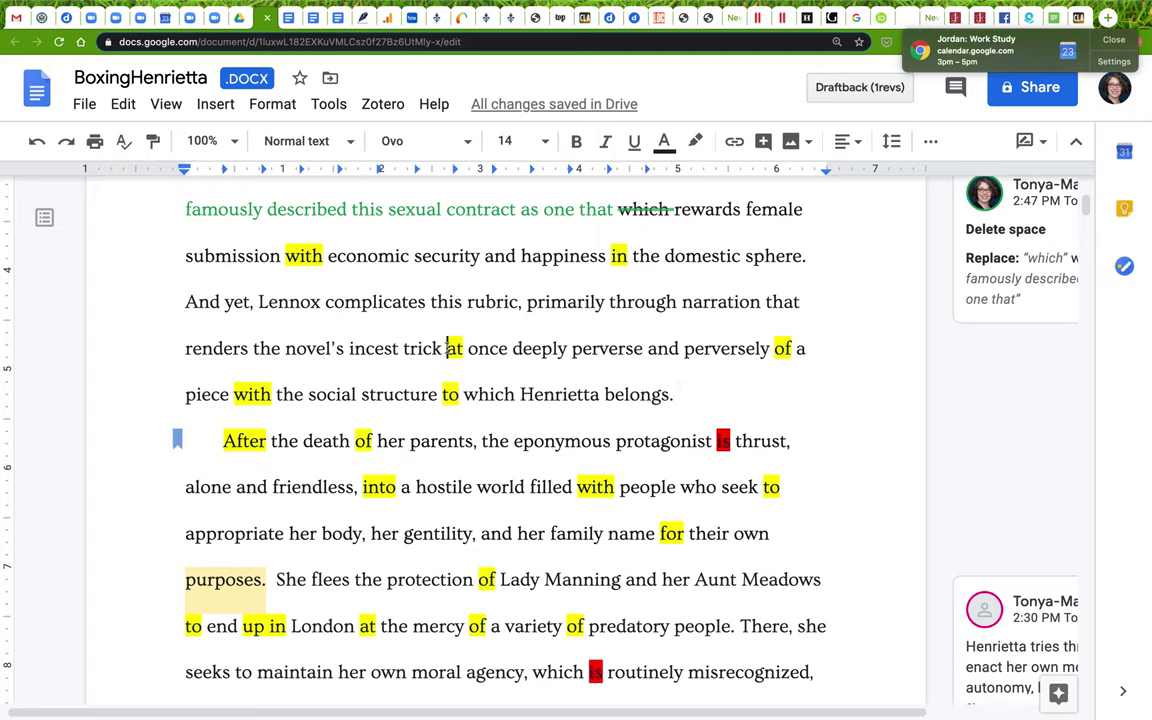
drag(447, 348, 510, 350)
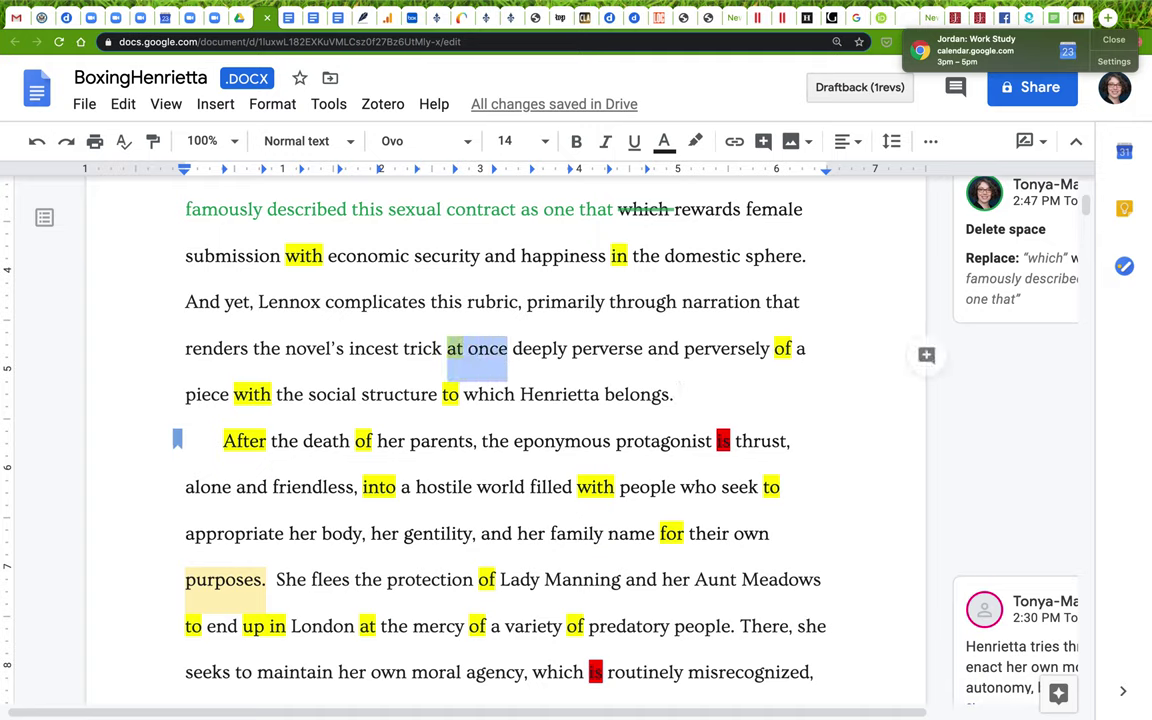
text(both)
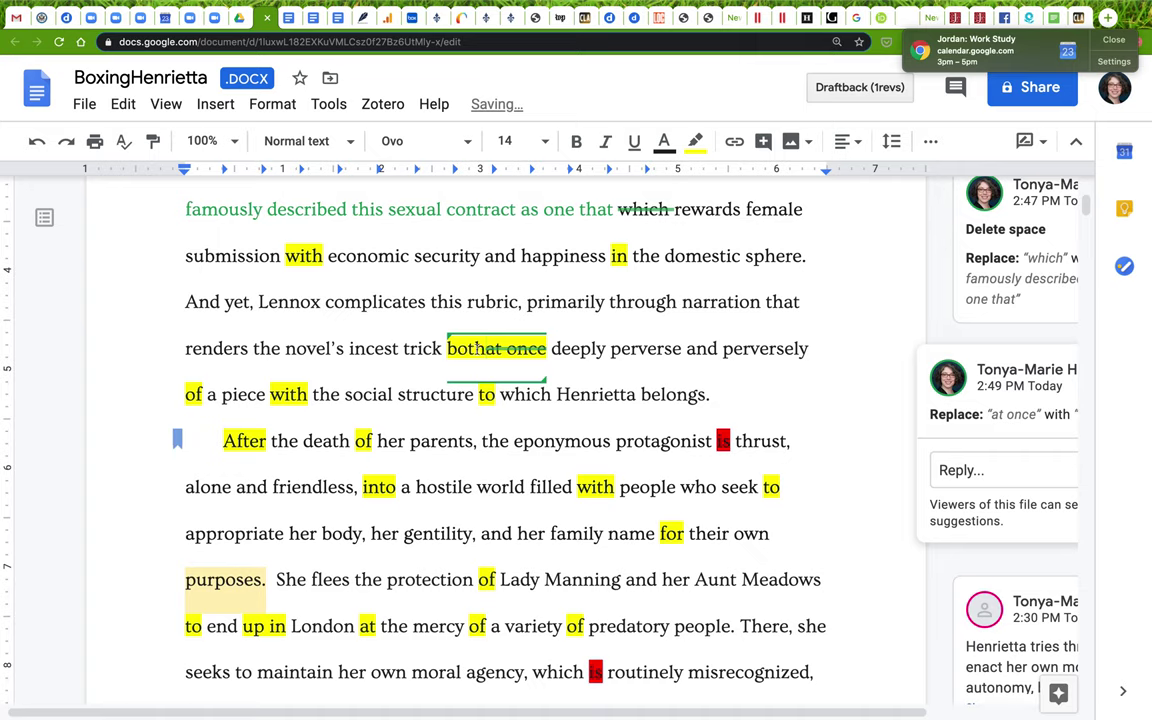
key(ctrl+z)
Suggest inserting "both" after "incest trick" and deleting the phrase "at once" that follows it.
click(443, 348)
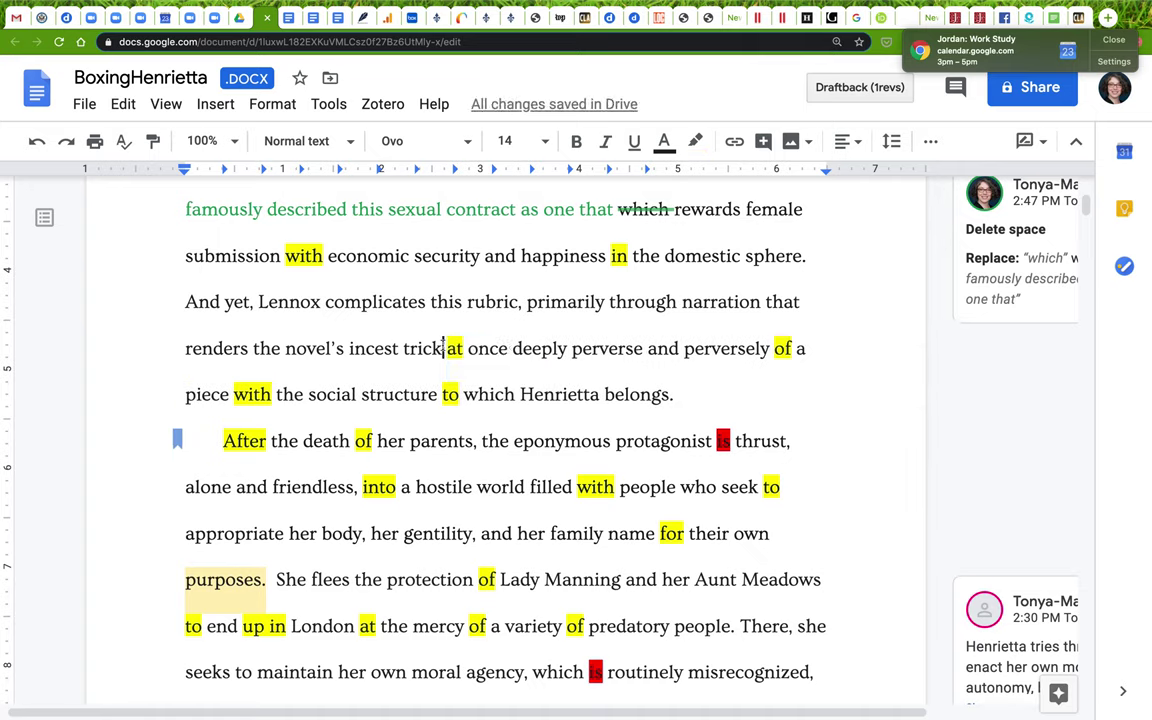
text(both)
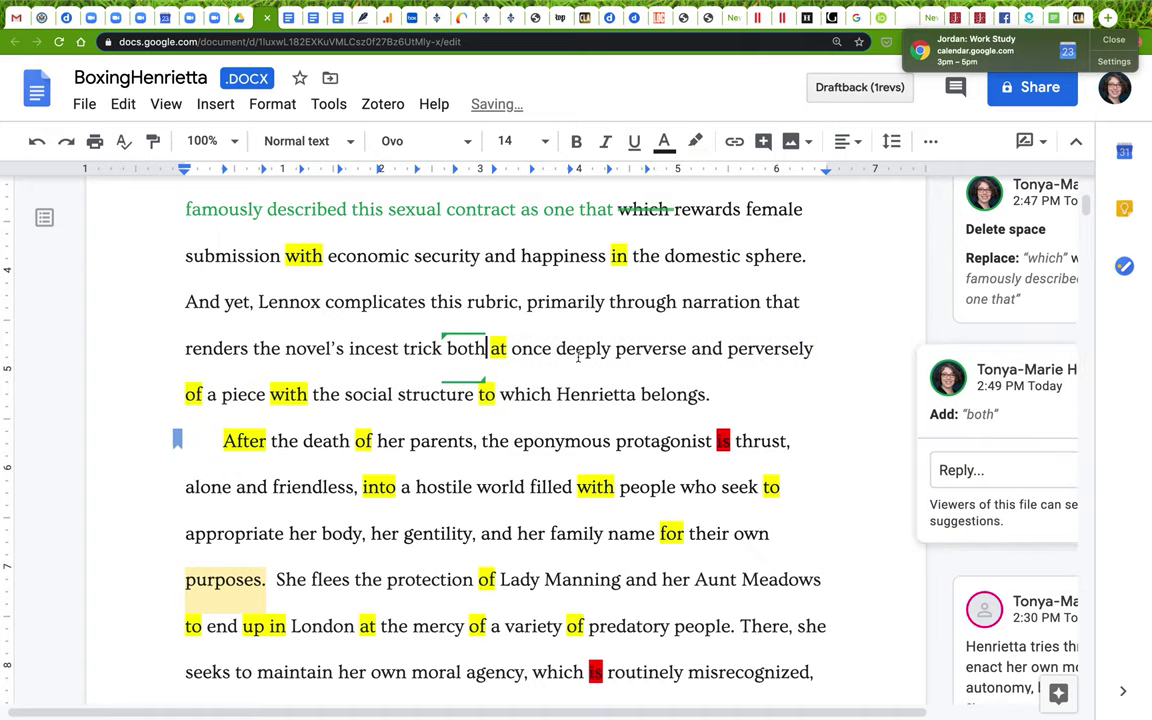
key(alt+shift+Right)
key(alt+shift+Right)
key(BackSpace)
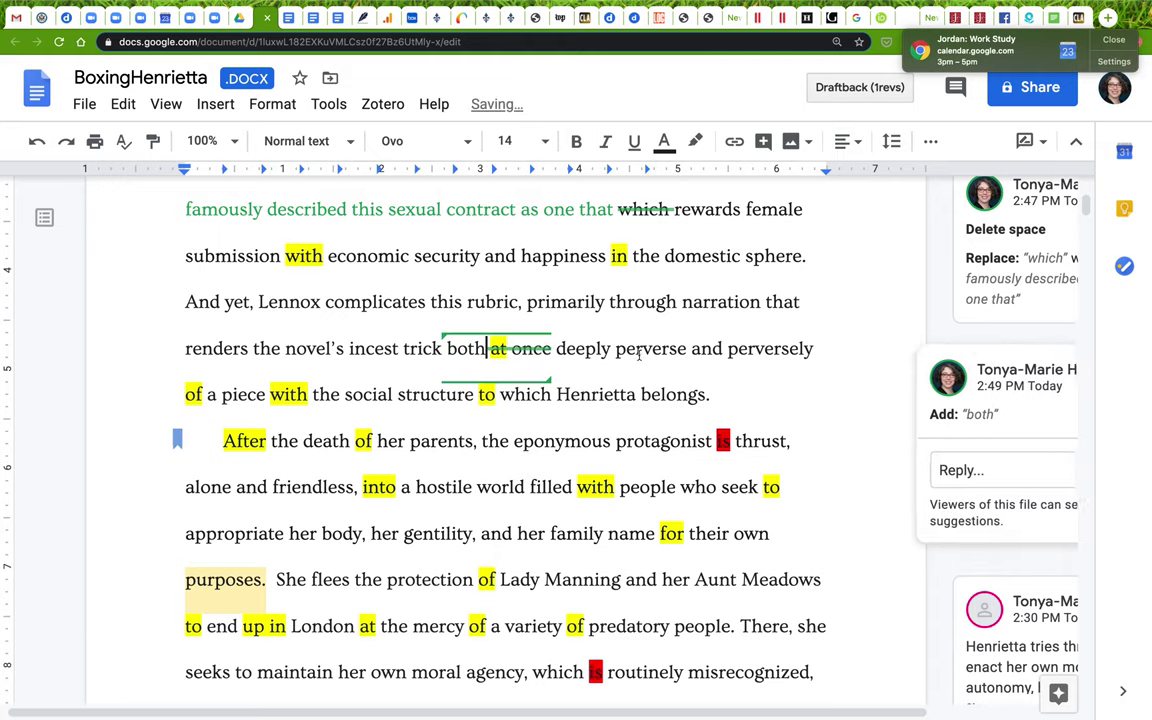
Suggest replacing "of a piece with" before "the social structure" with "like".
drag(181, 396, 307, 397)
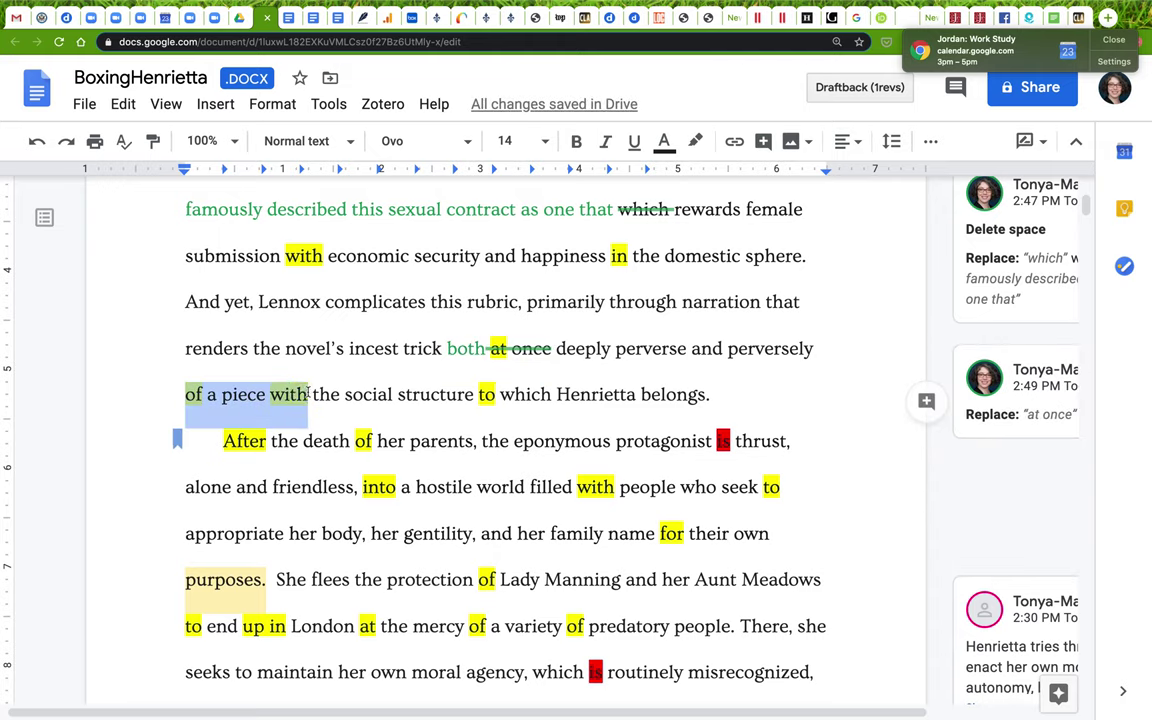
key(BackSpace)
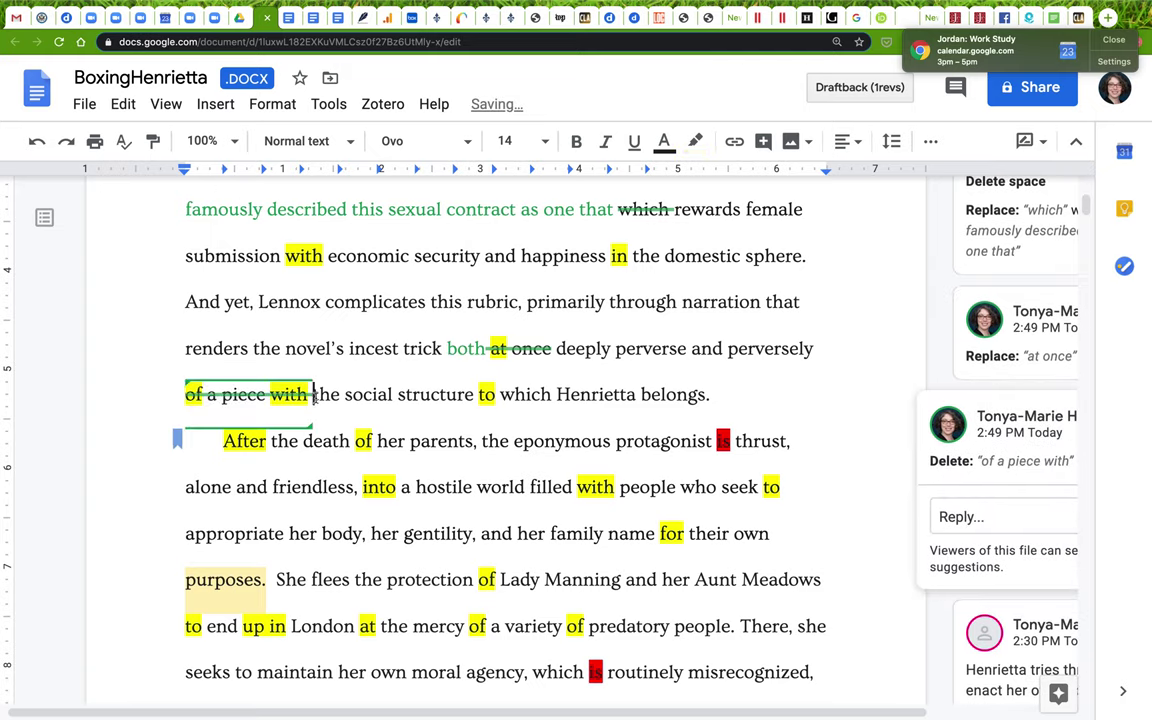
text(like)
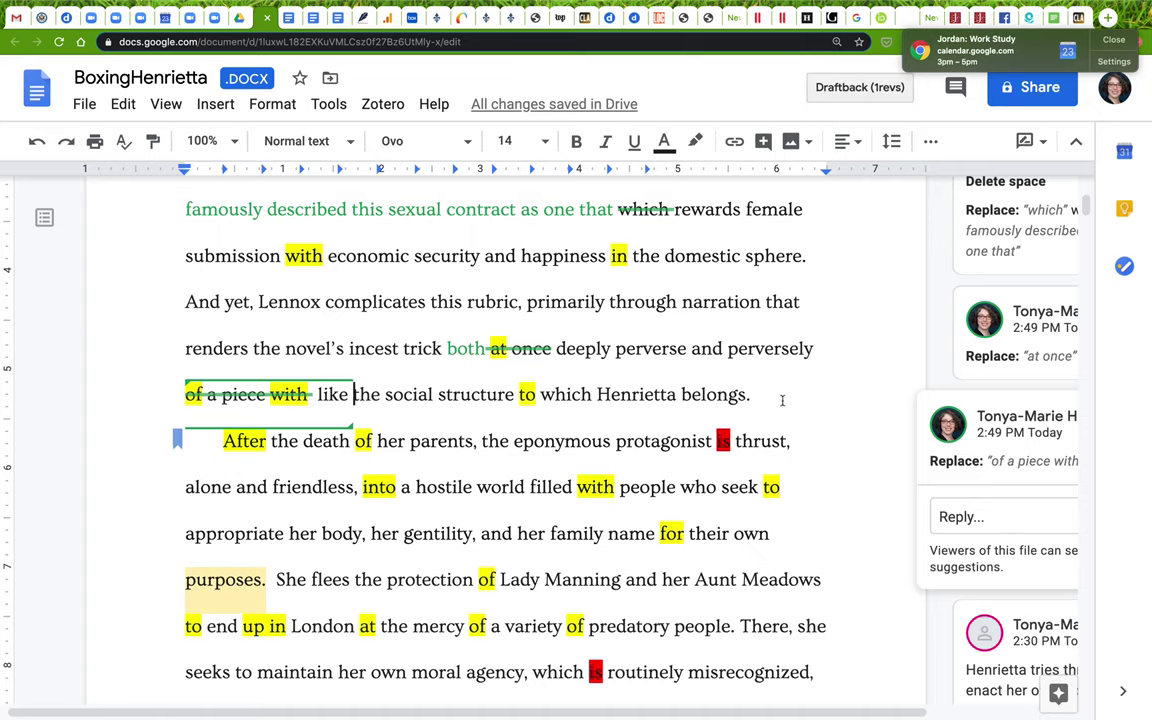
scroll(777, 390, down, 3)
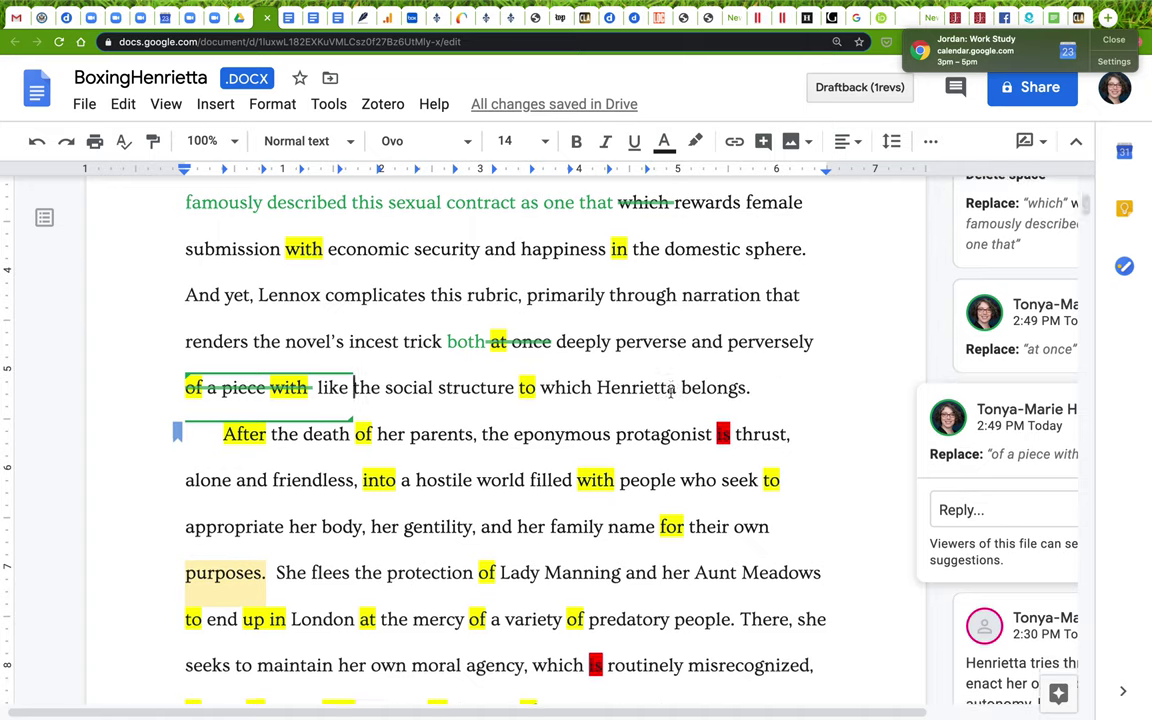
scroll(606, 325, up, 3)
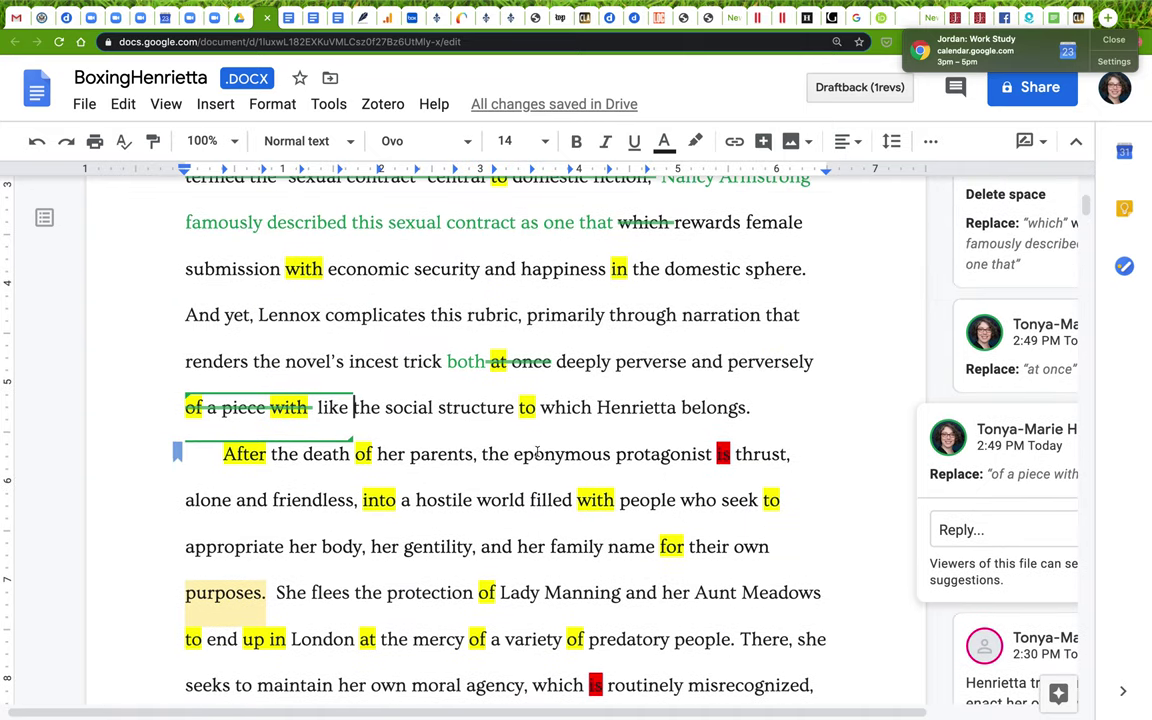
Preview the essay in Viewing mode without its suggestions, return to Suggesting mode, and check the available document modes.
scroll(494, 408, up, 2)
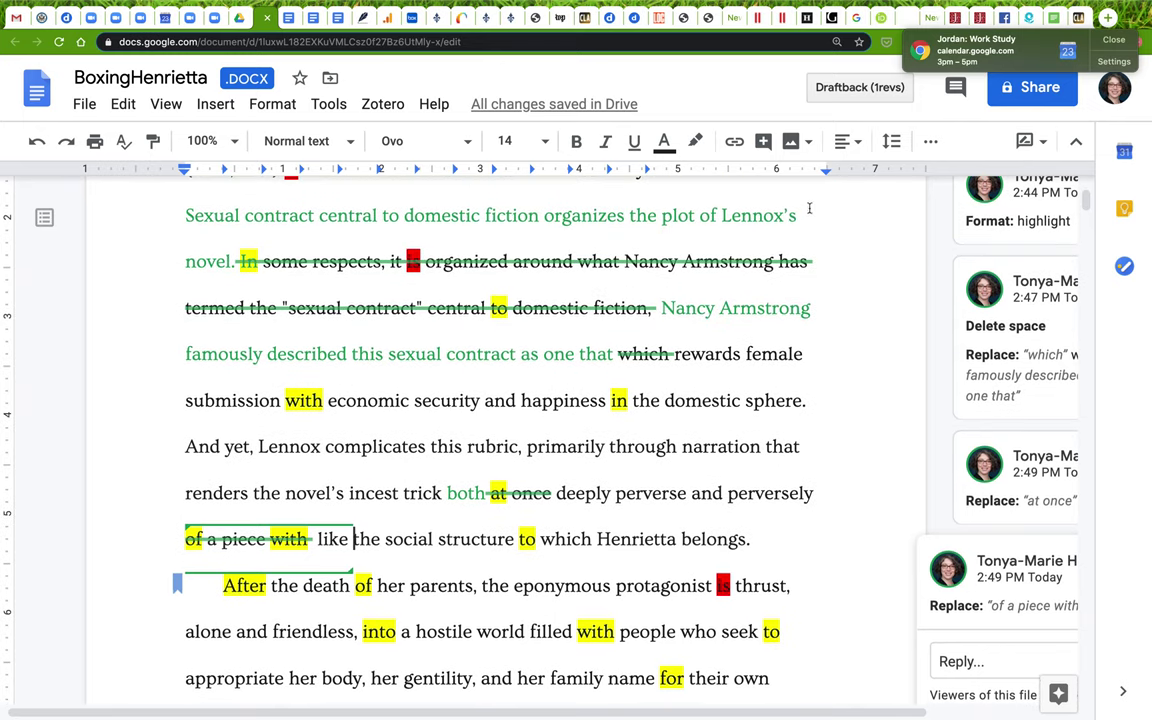
click(1030, 141)
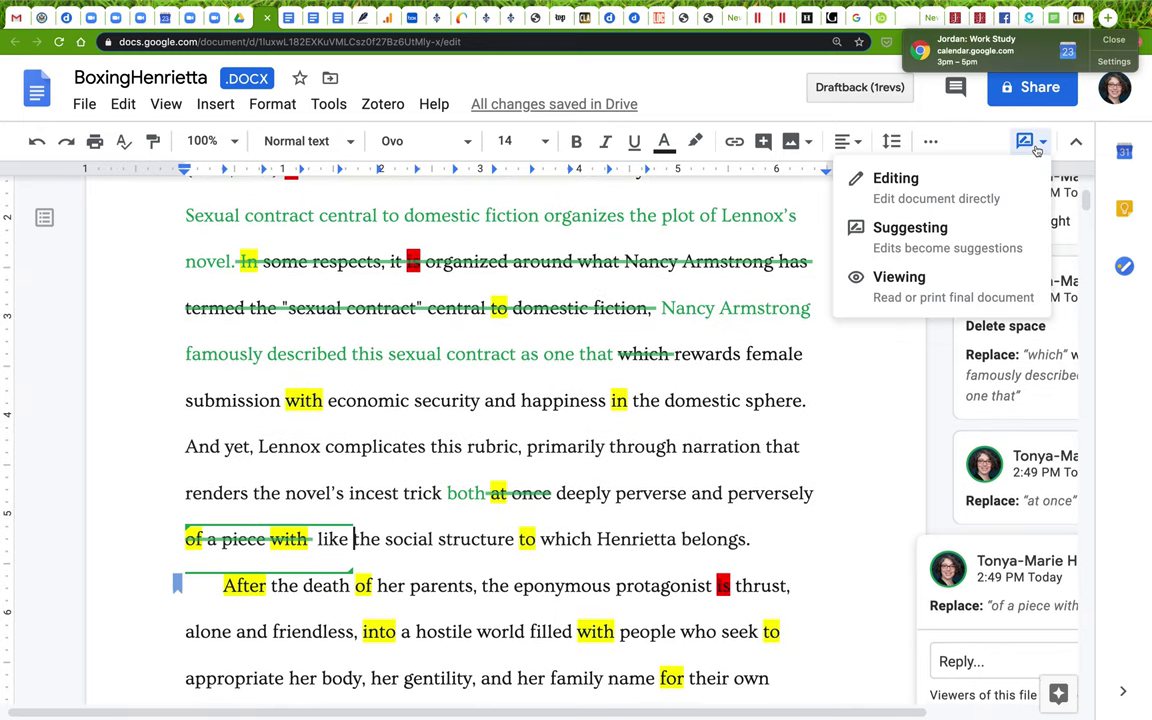
click(897, 274)
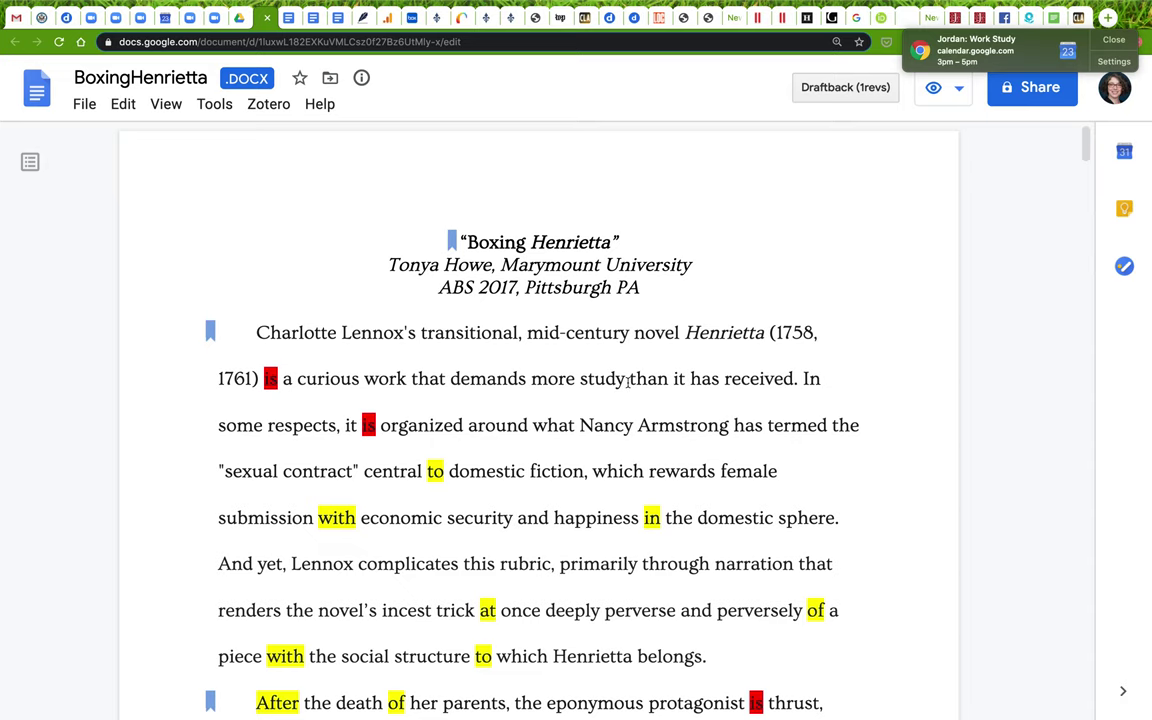
scroll(628, 383, down, 2)
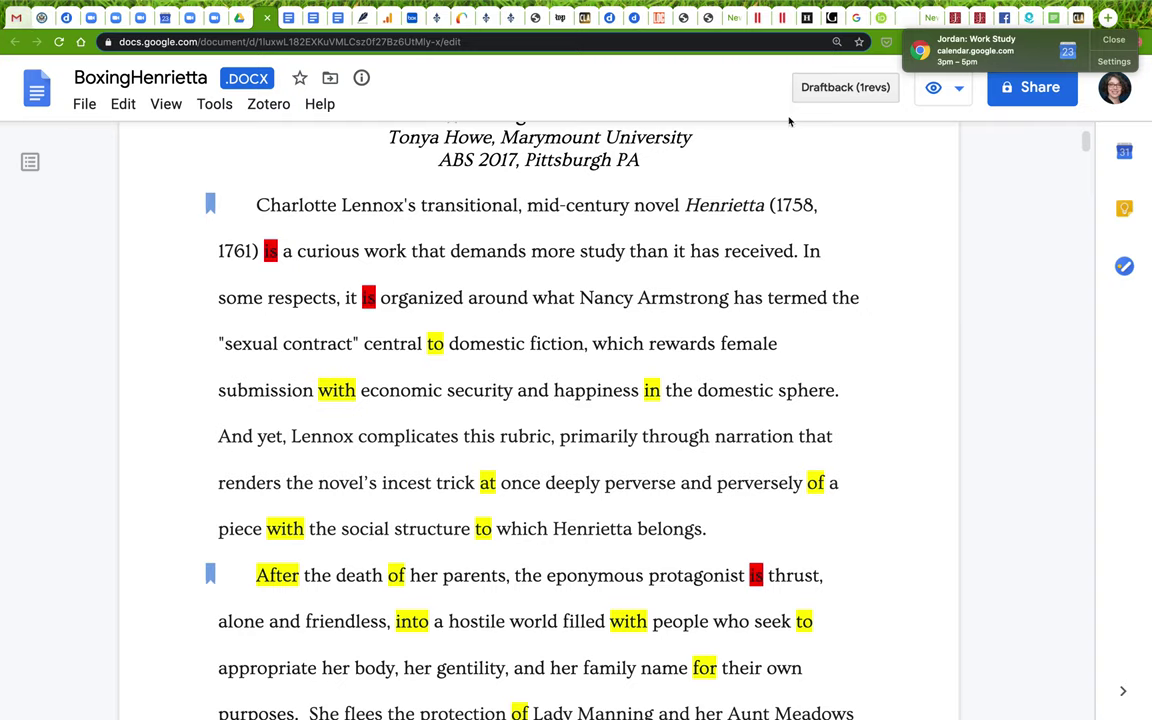
click(951, 100)
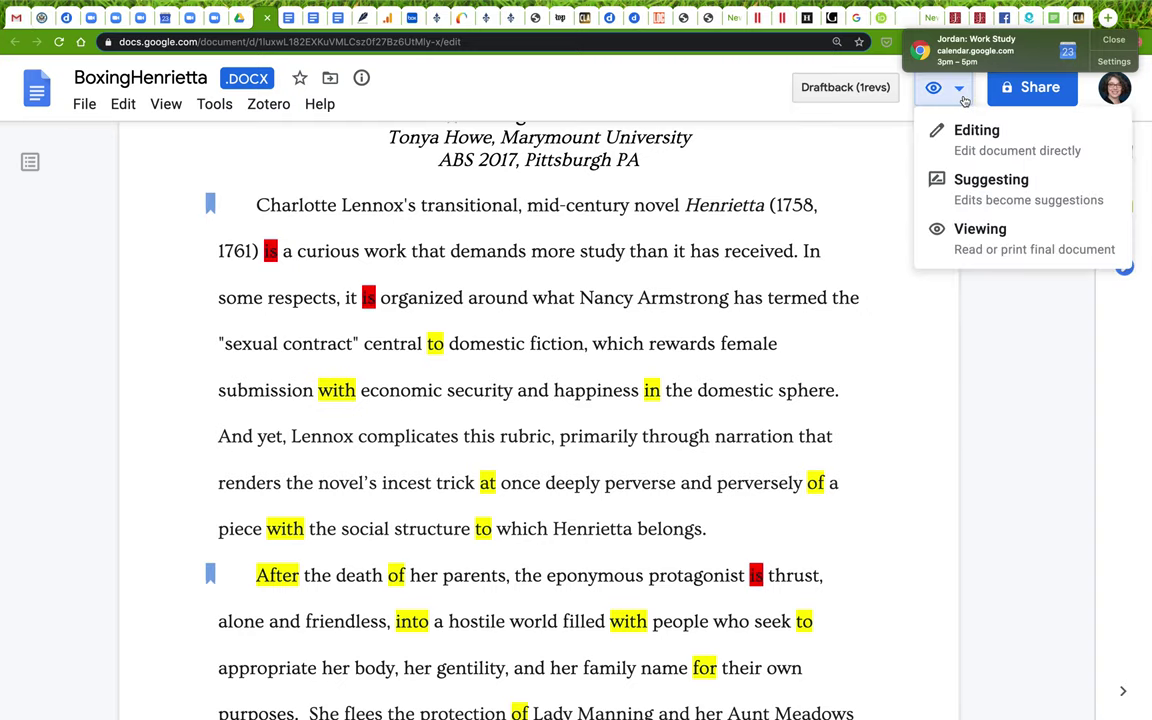
click(977, 182)
click(166, 104)
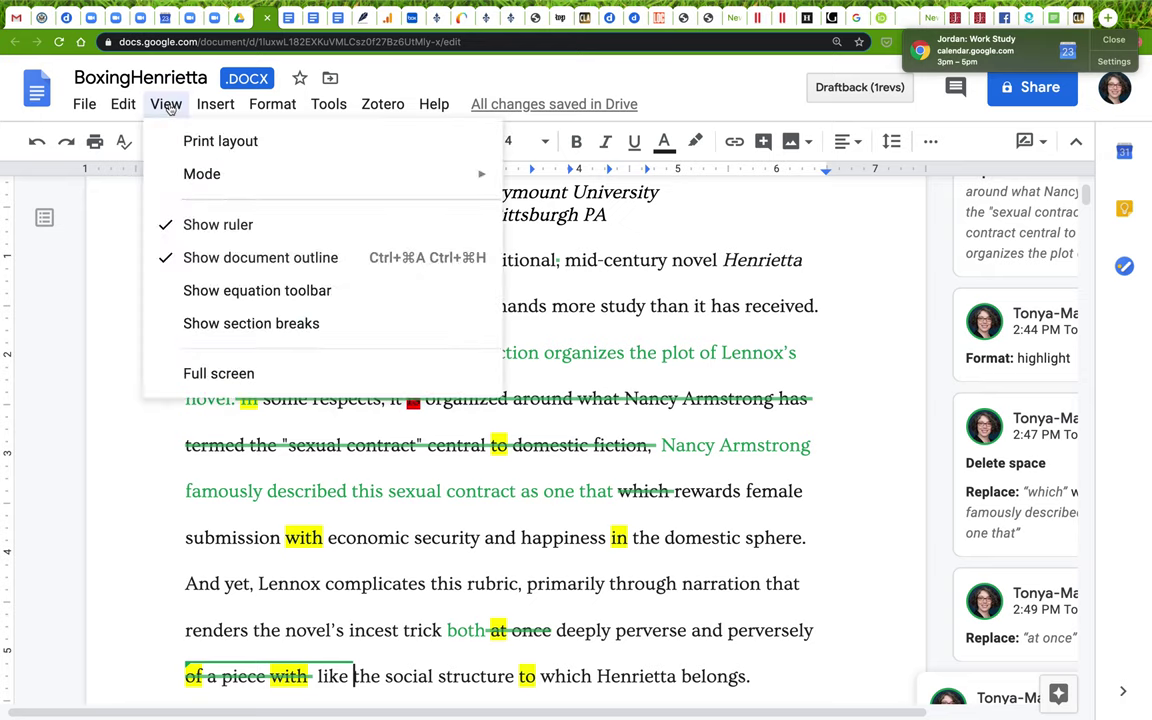
mouse_move(185, 189)
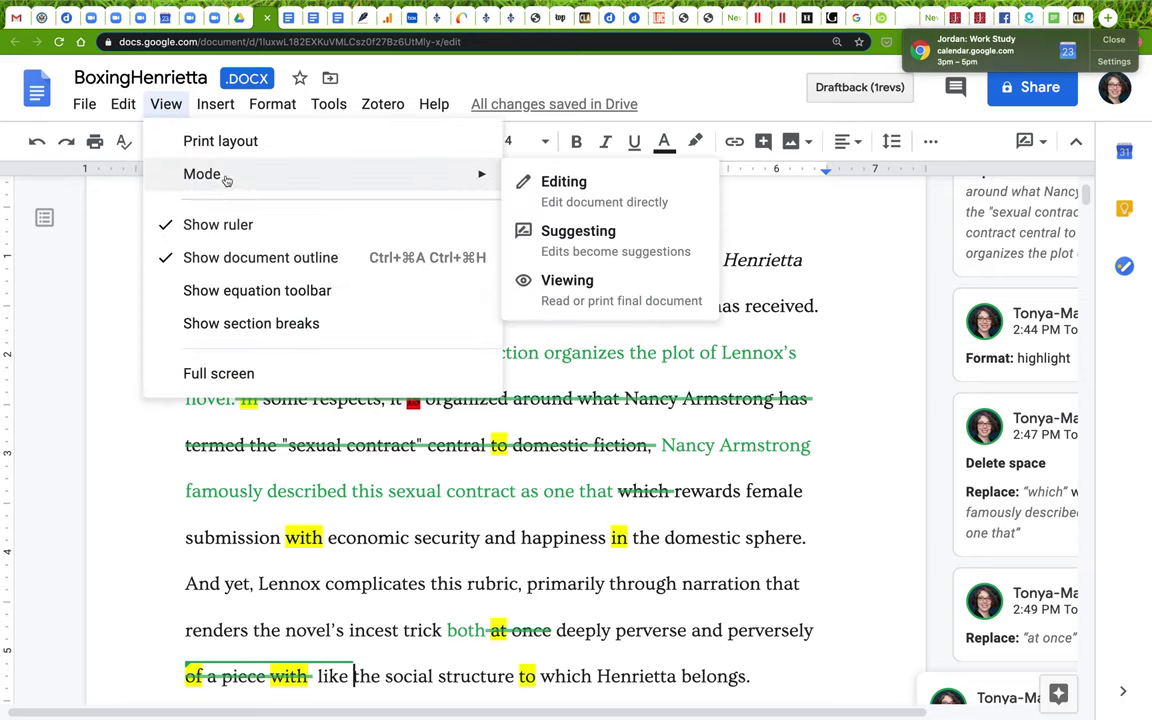
click(806, 279)
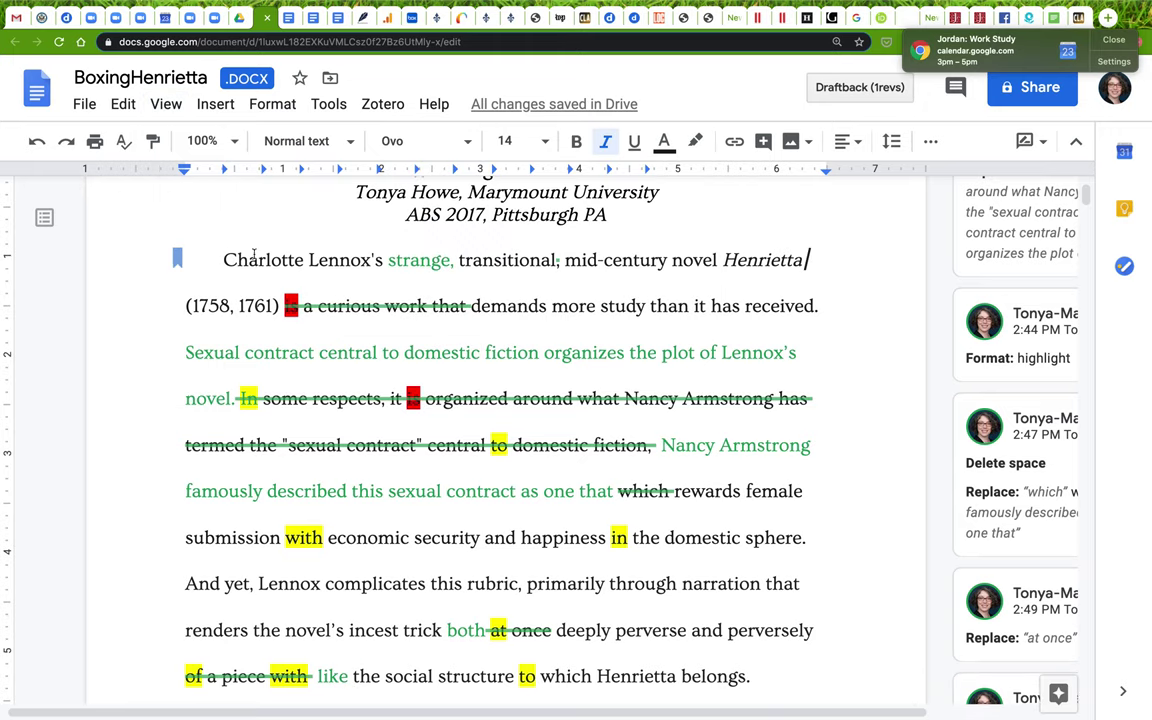
Change the opening of the suggested sentence "Sexual contract central to domestic fiction" to "The sexual contract", with a lowercase "s".
click(415, 260)
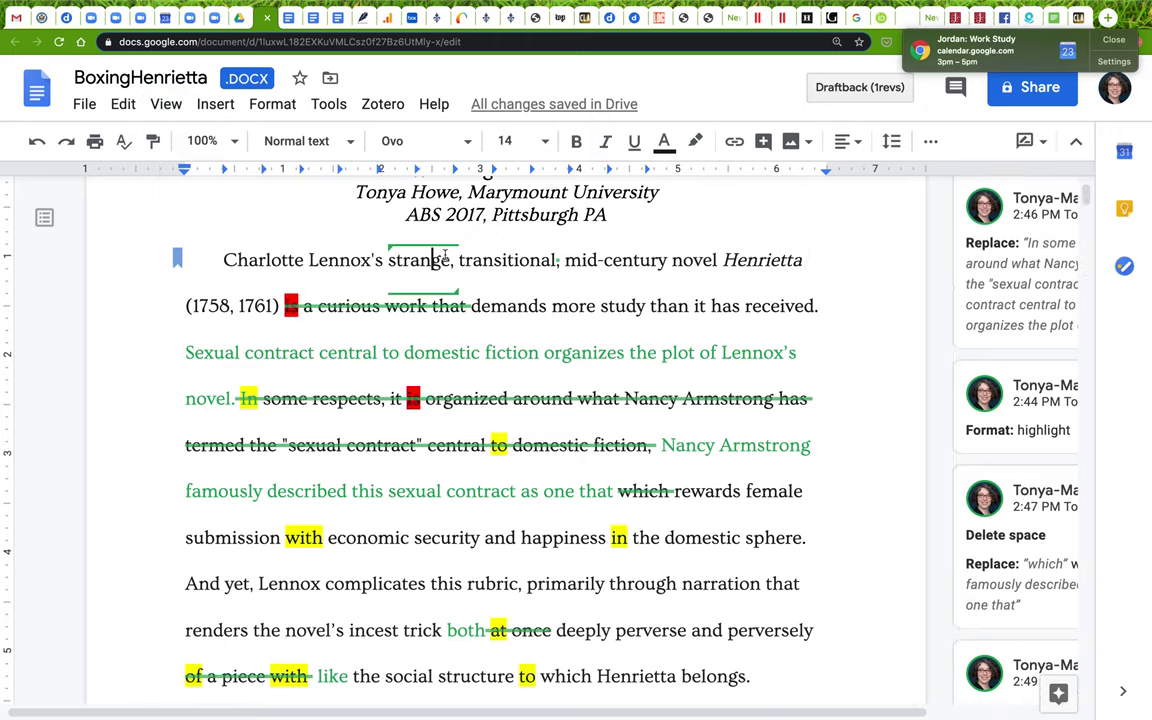
click(651, 303)
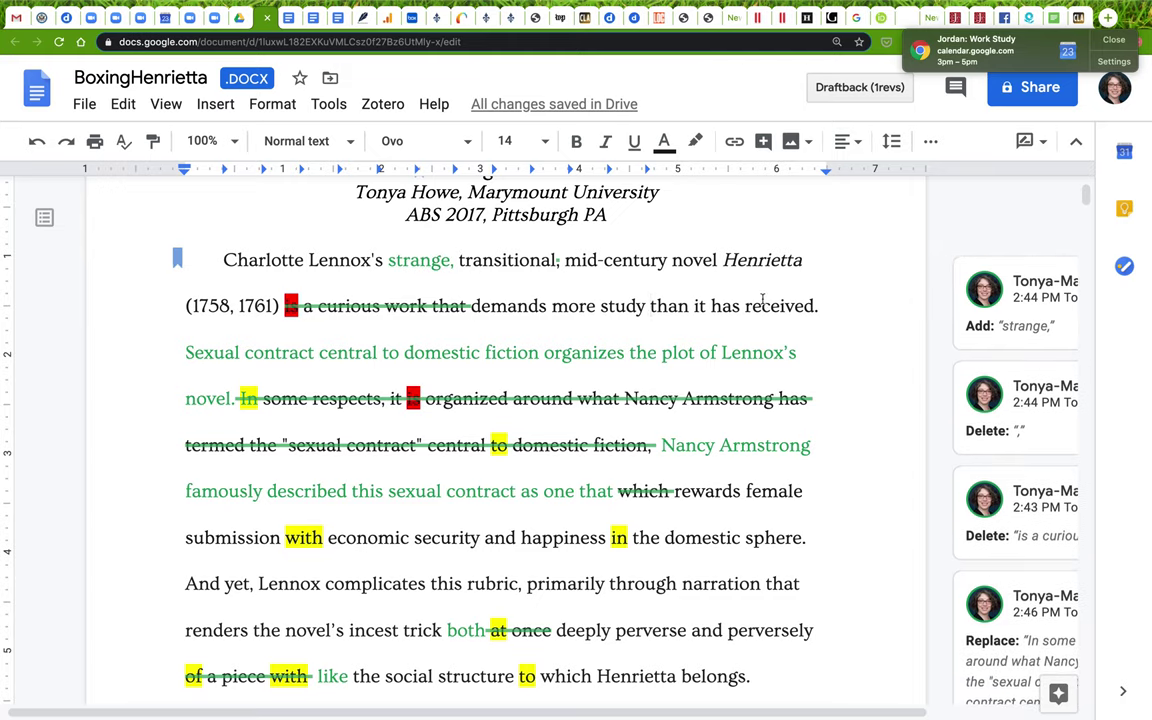
click(172, 355)
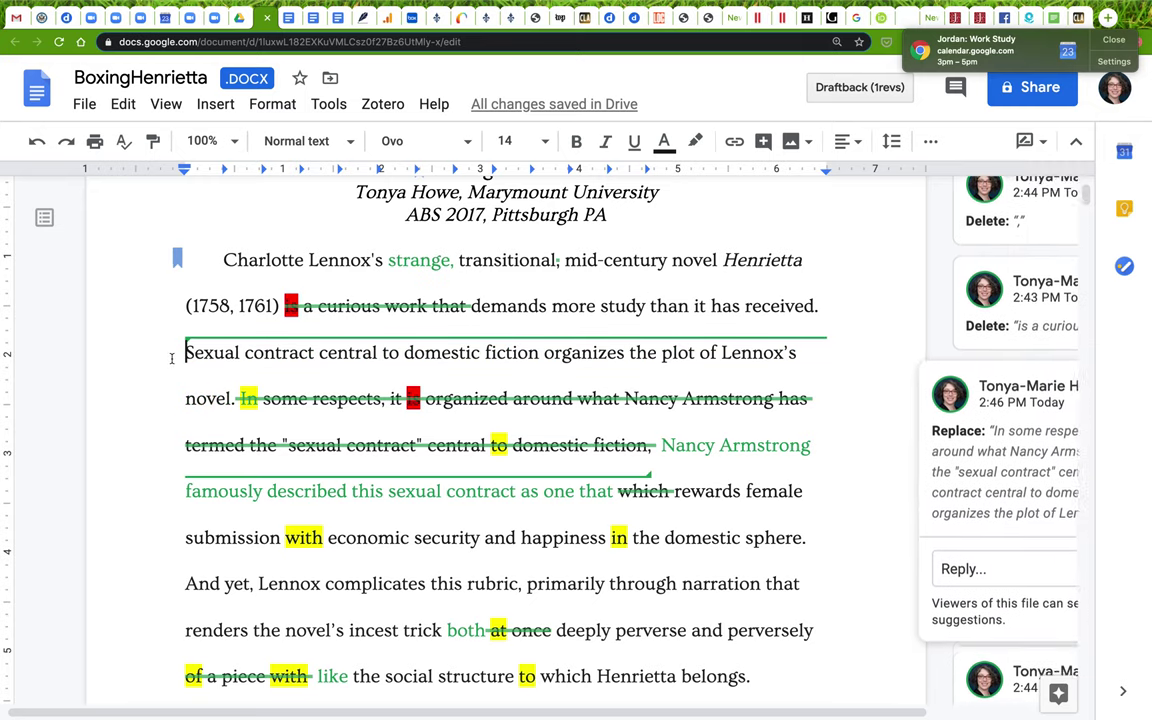
text(The)
key(Delete)
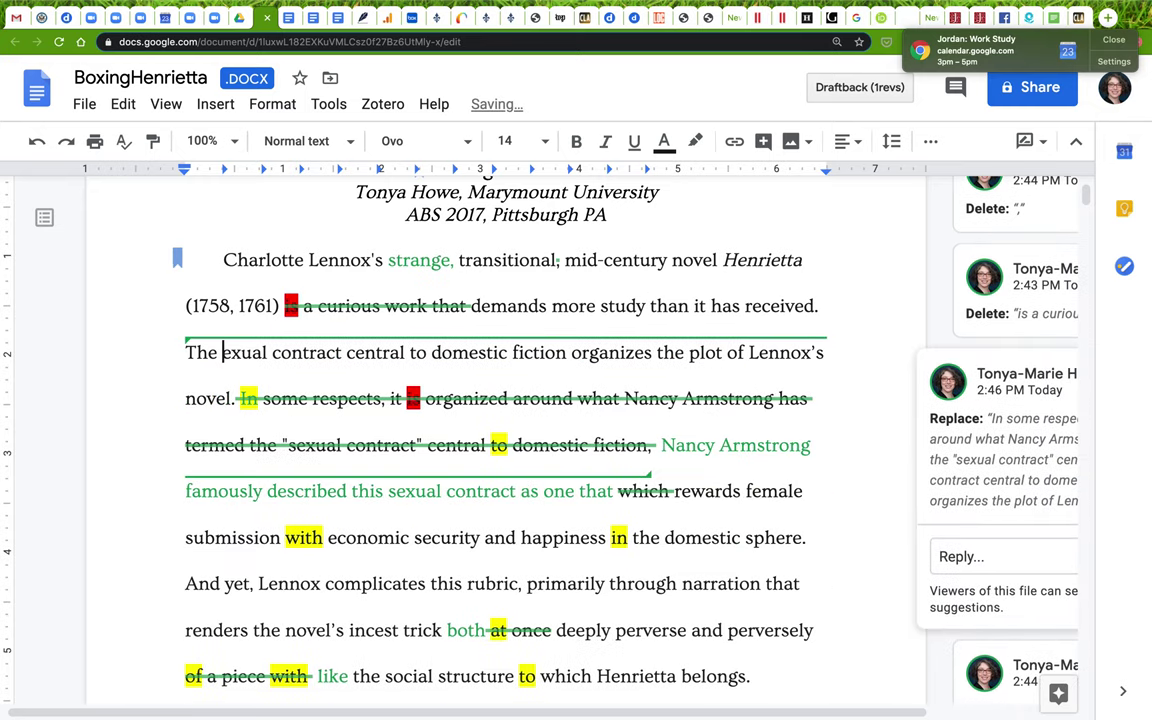
text(s)
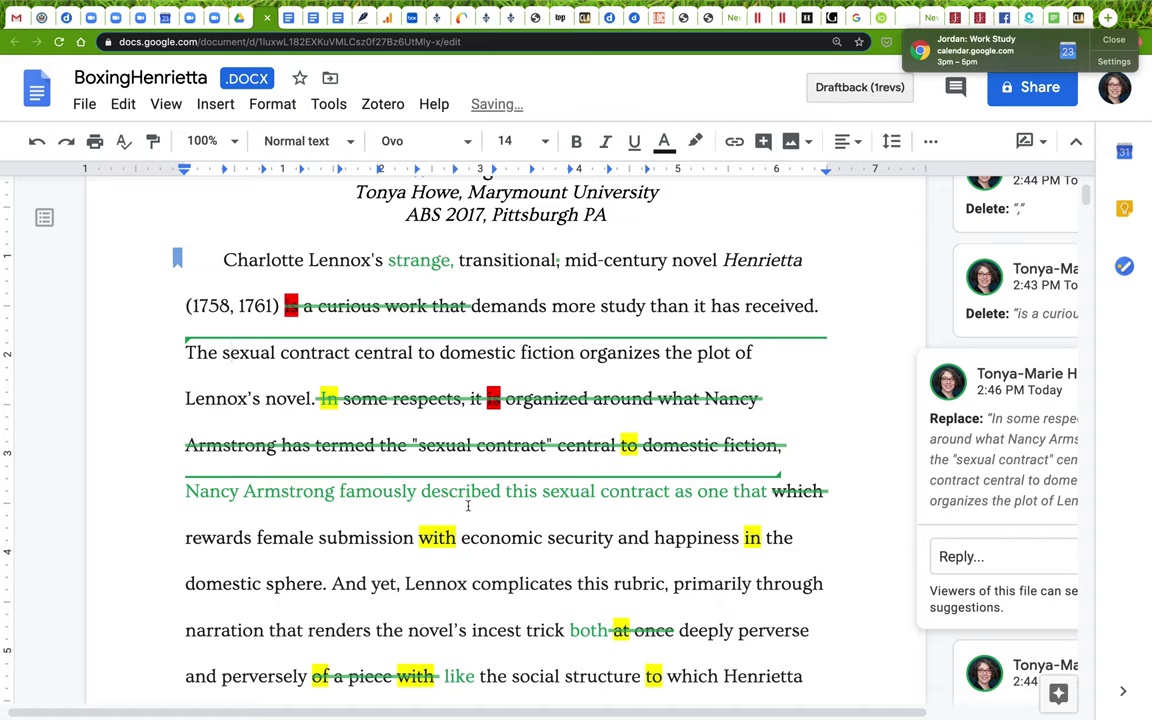
Reread the revised opening paragraph and examine the highlighted words in the paragraph beginning "After the death of her parents".
scroll(600, 556, down, 3)
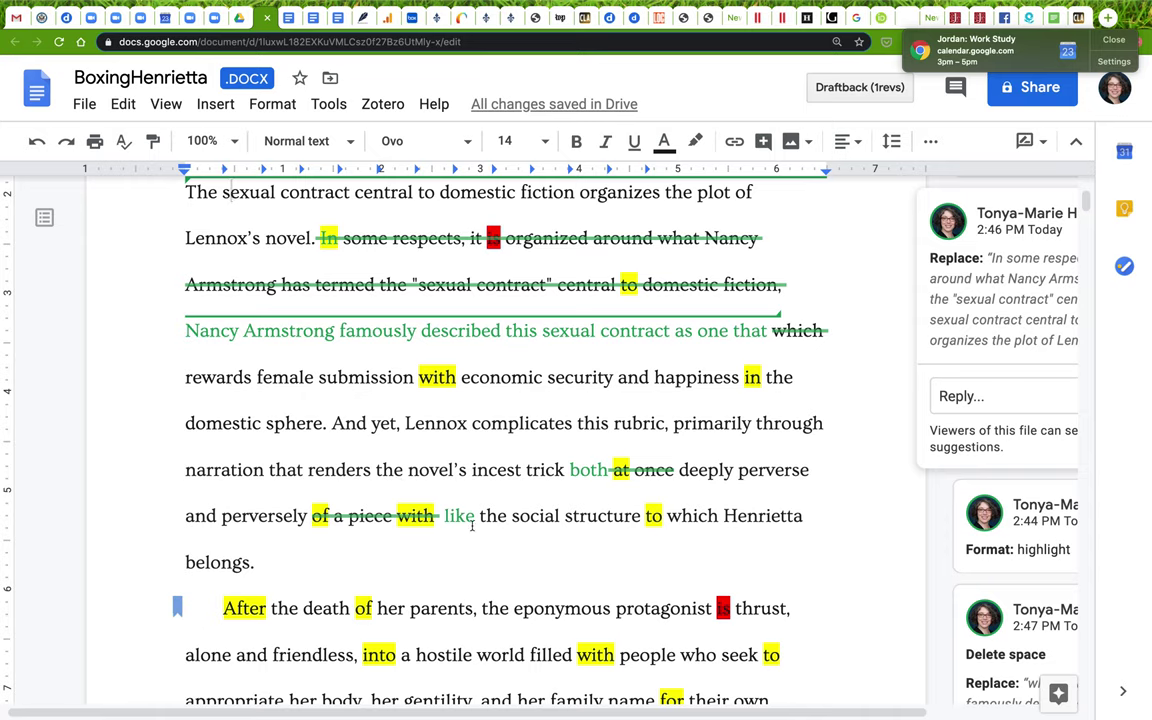
click(293, 562)
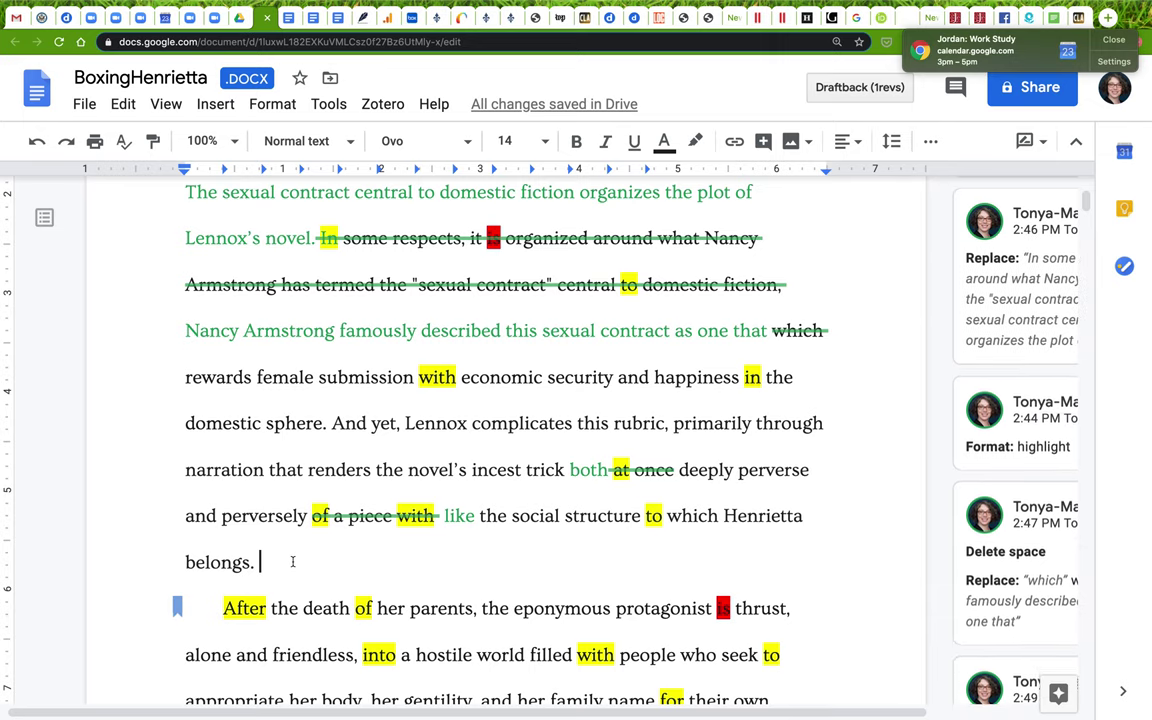
scroll(293, 562, up, 2)
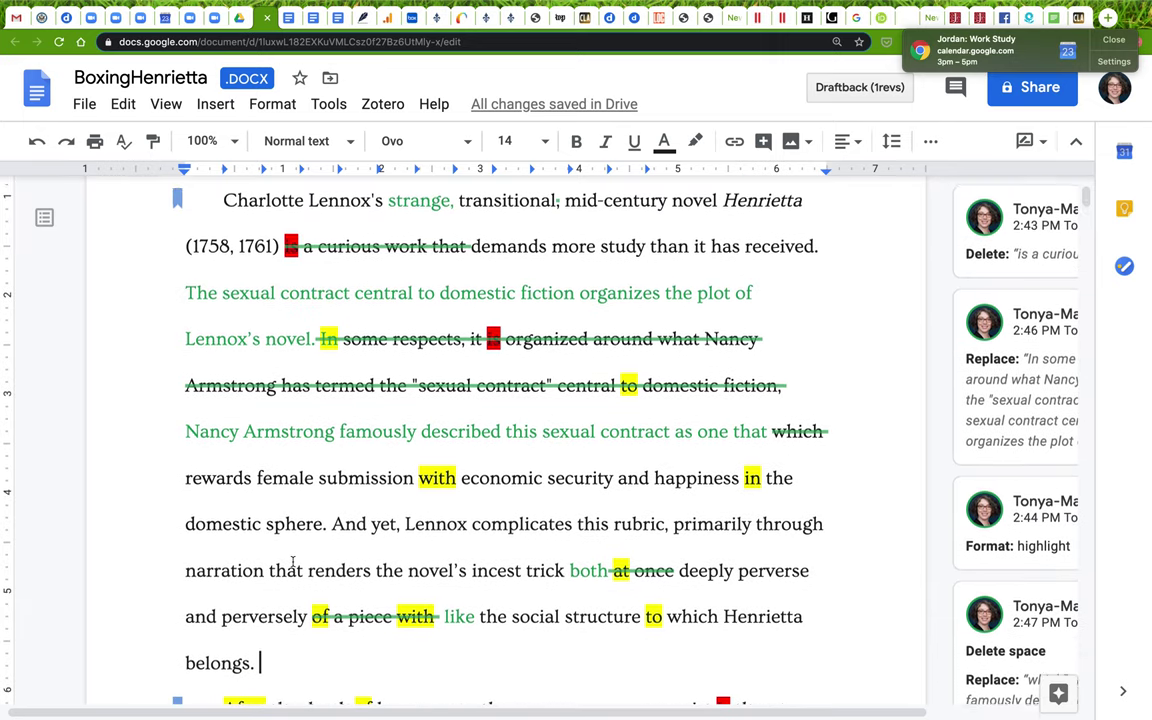
scroll(293, 562, down, 2)
scroll(293, 562, up, 1)
scroll(293, 562, up, 2)
scroll(293, 562, down, 3)
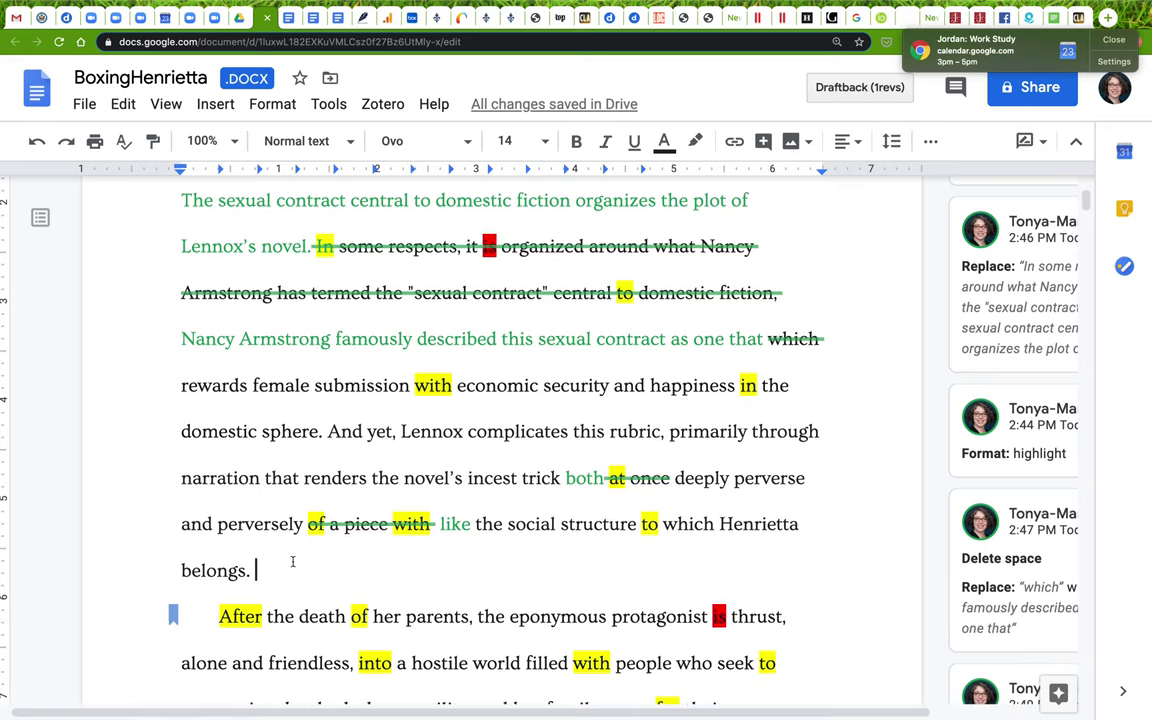
scroll(293, 562, up, 2)
scroll(293, 562, down, 4)
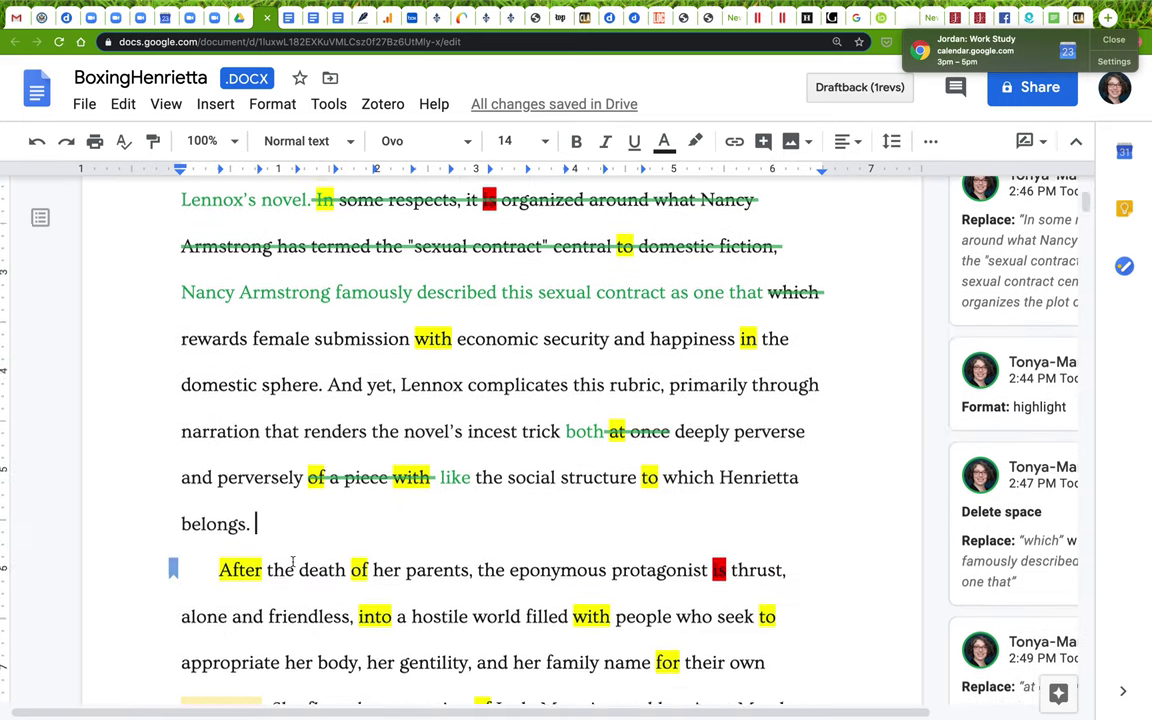
scroll(293, 562, down, 6)
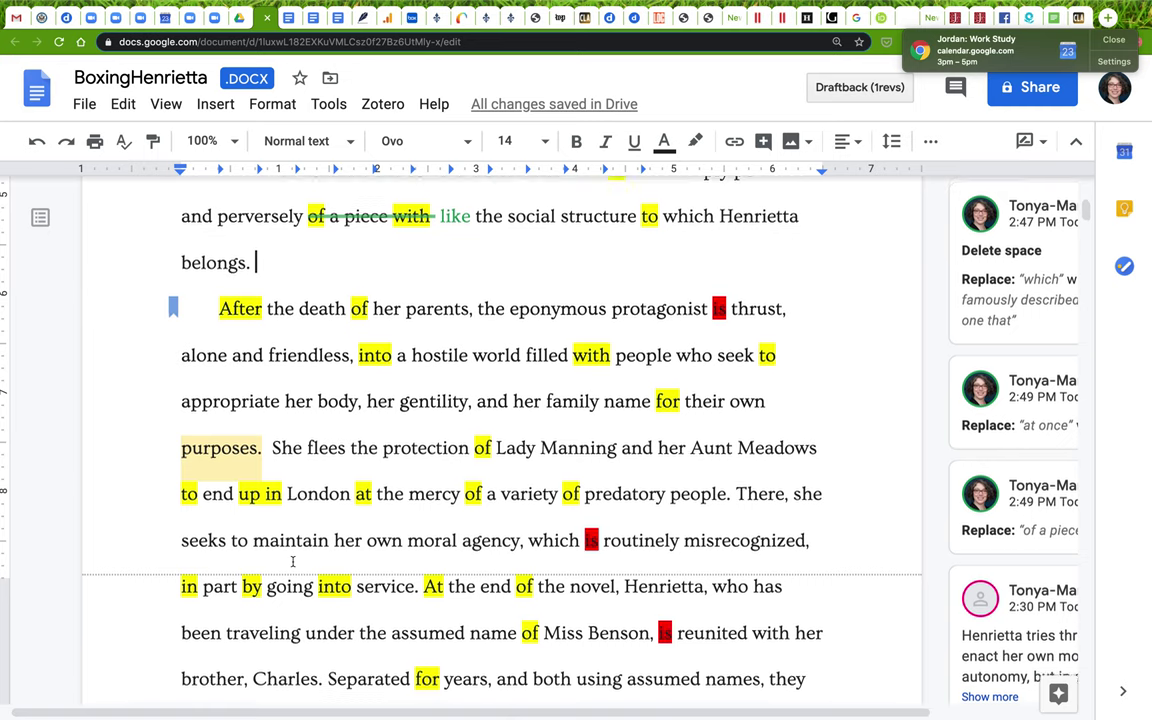
scroll(293, 562, down, 1)
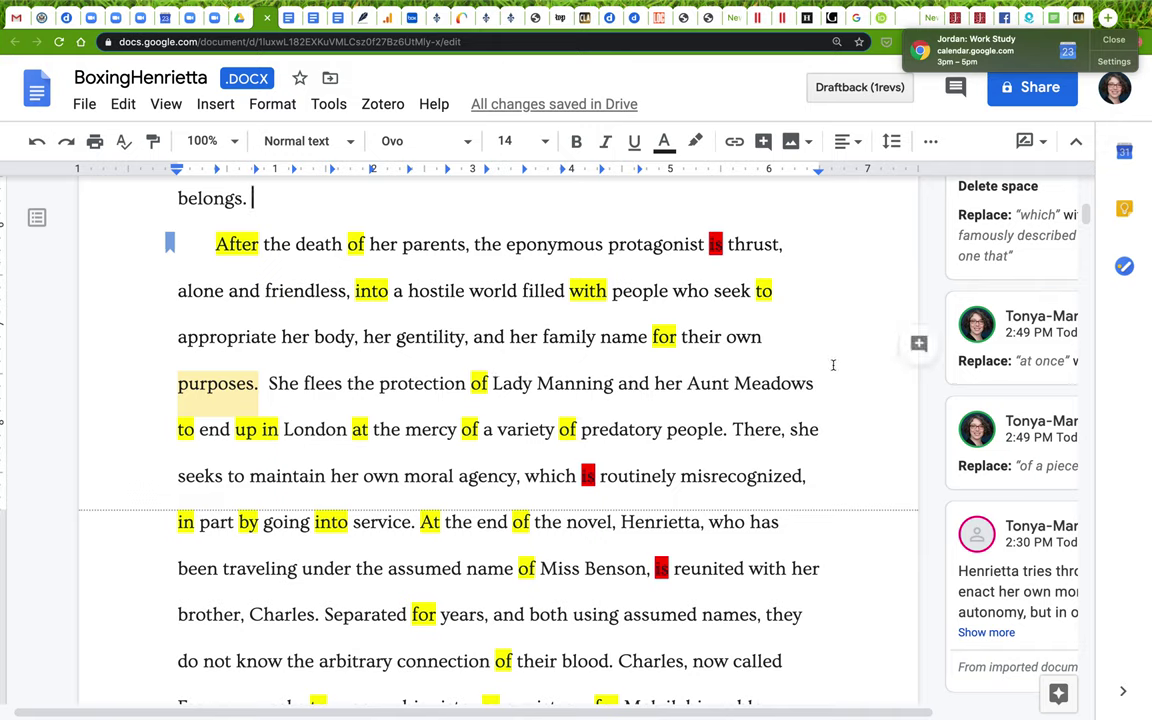
Suggest changing "After the" to "The" at the start of the sentence about the death of her parents.
double_click(716, 245)
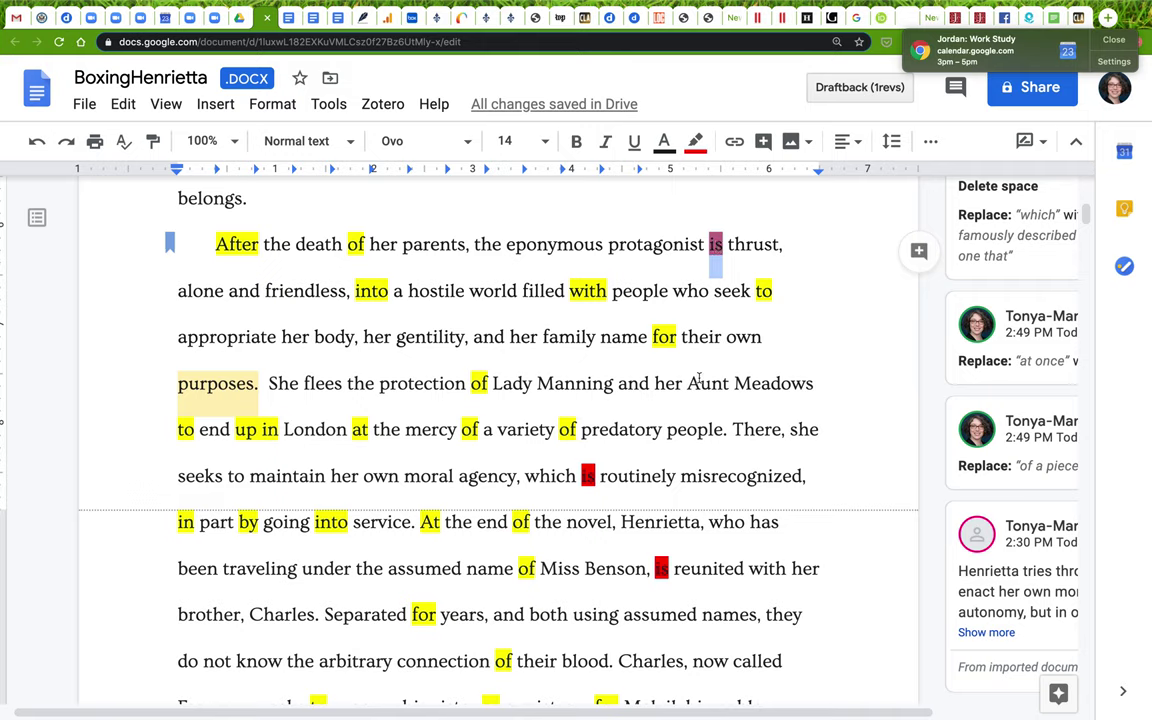
double_click(758, 246)
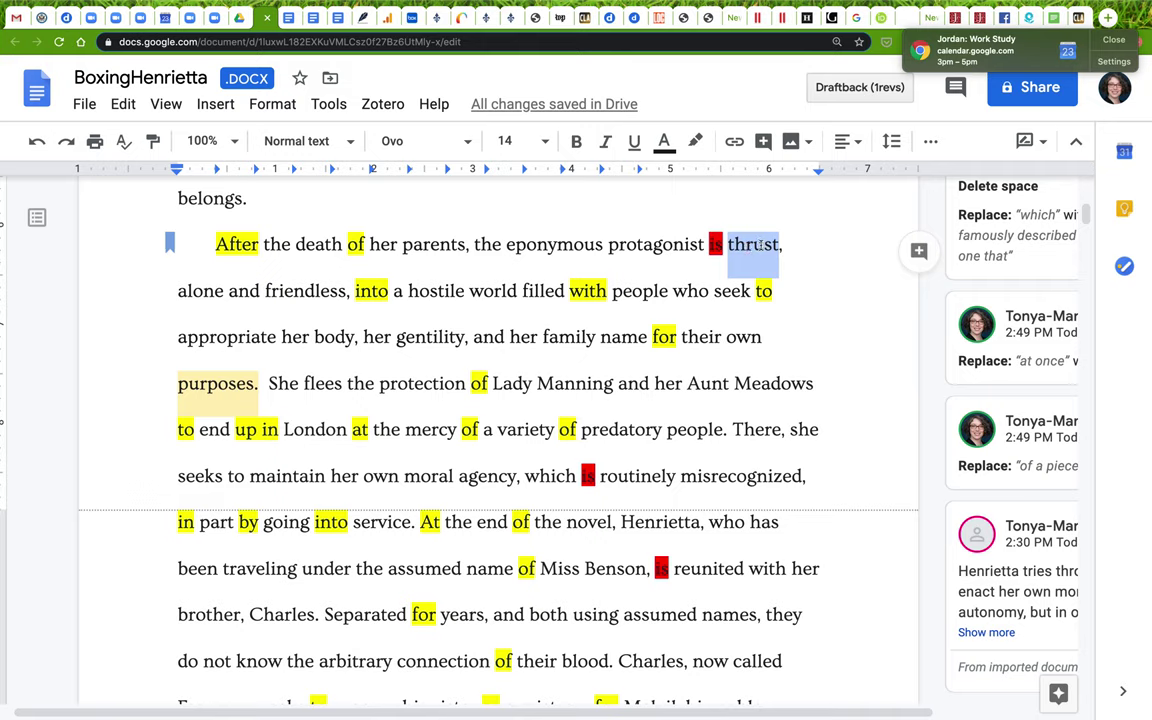
drag(296, 244, 466, 244)
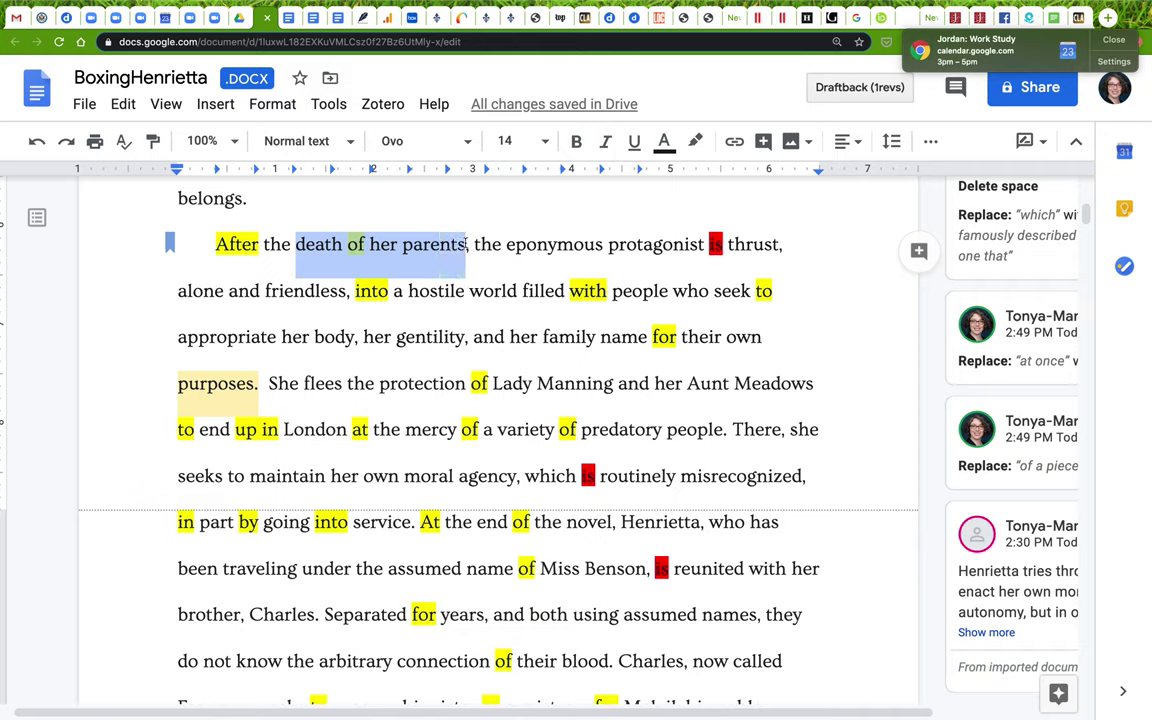
click(214, 243)
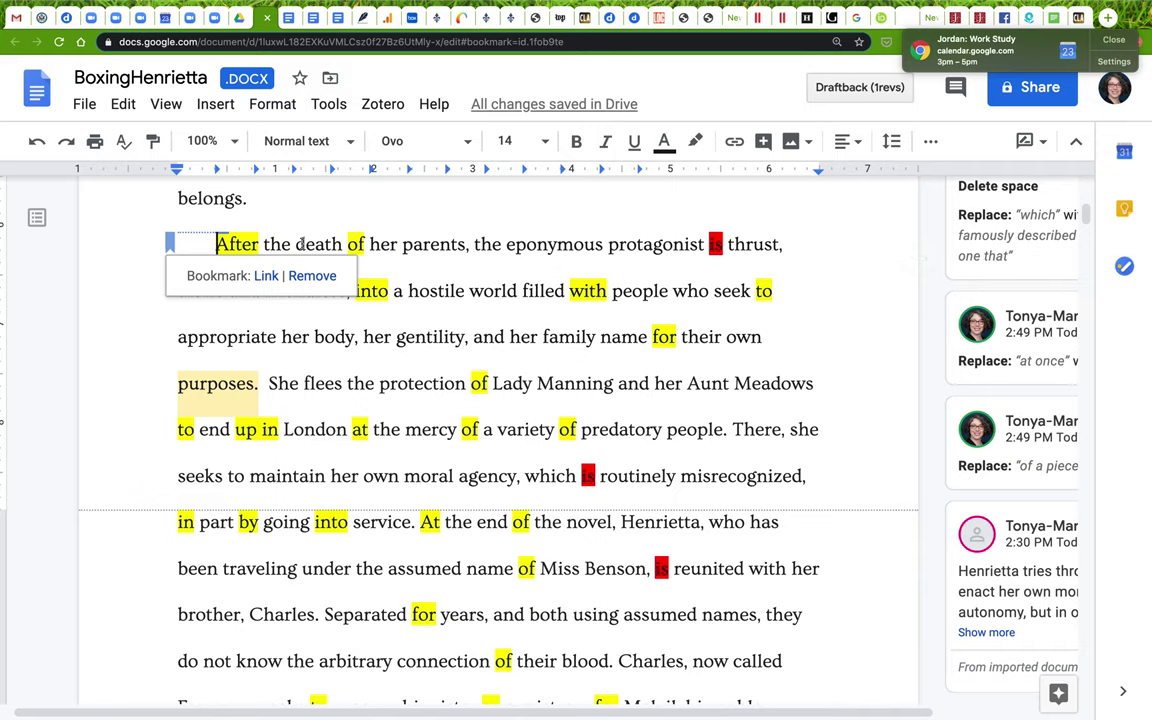
double_click(241, 244)
text(T)
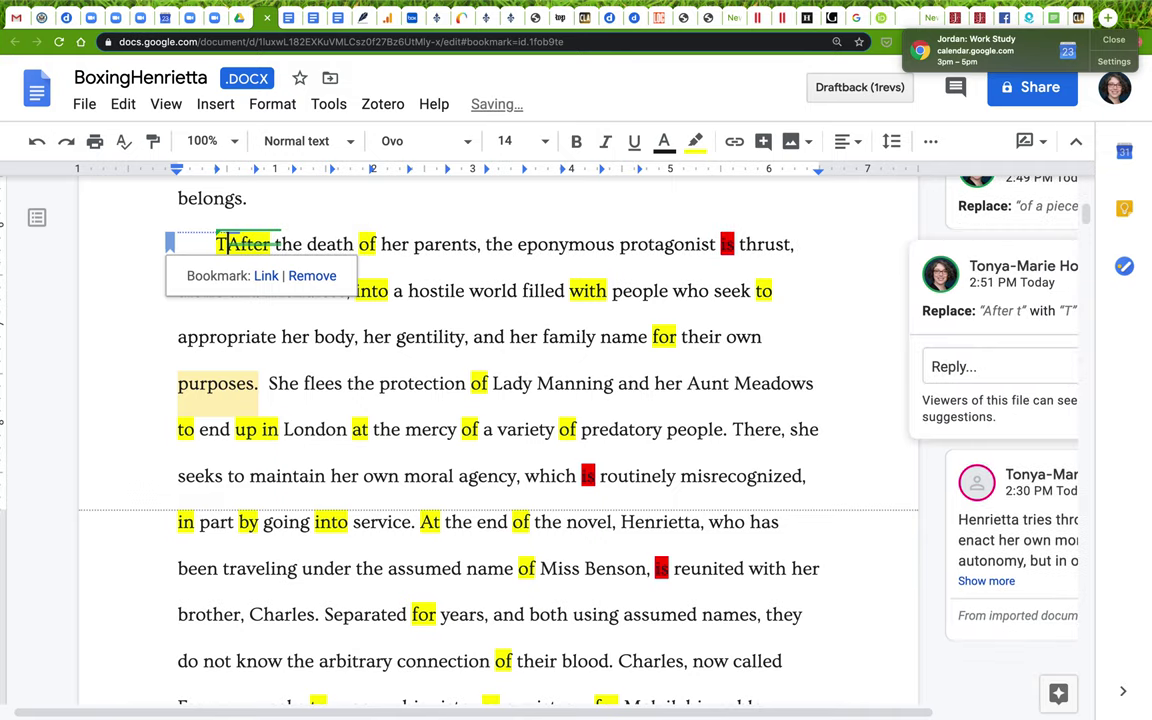
Suggest replacing the comma after "The death of her parents" with the active verb "thrusts".
click(476, 246)
text(throu)
key(BackSpace)
key(BackSpace)
text(usts the)
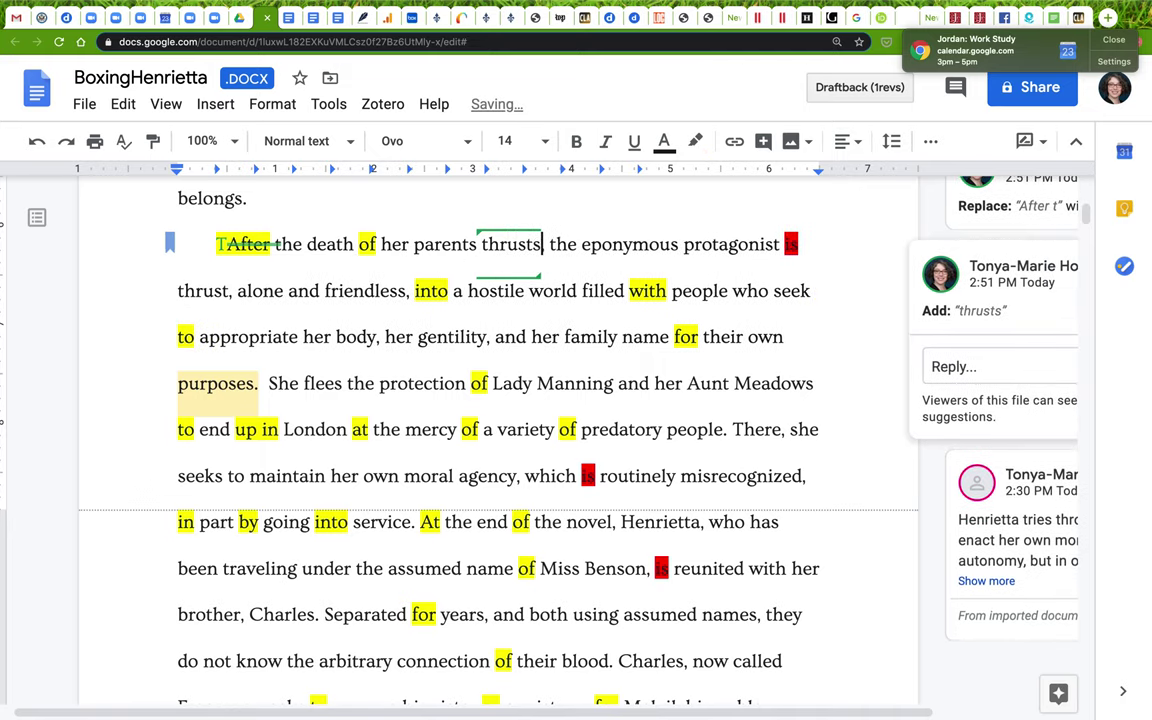
key(BackSpace)
key(BackSpace)
key(BackSpace)
key(BackSpace)
text(;)
Suggest deleting "is thrust," after "the eponymous protagonist" and adding a comma after "protagonist".
drag(785, 244, 234, 298)
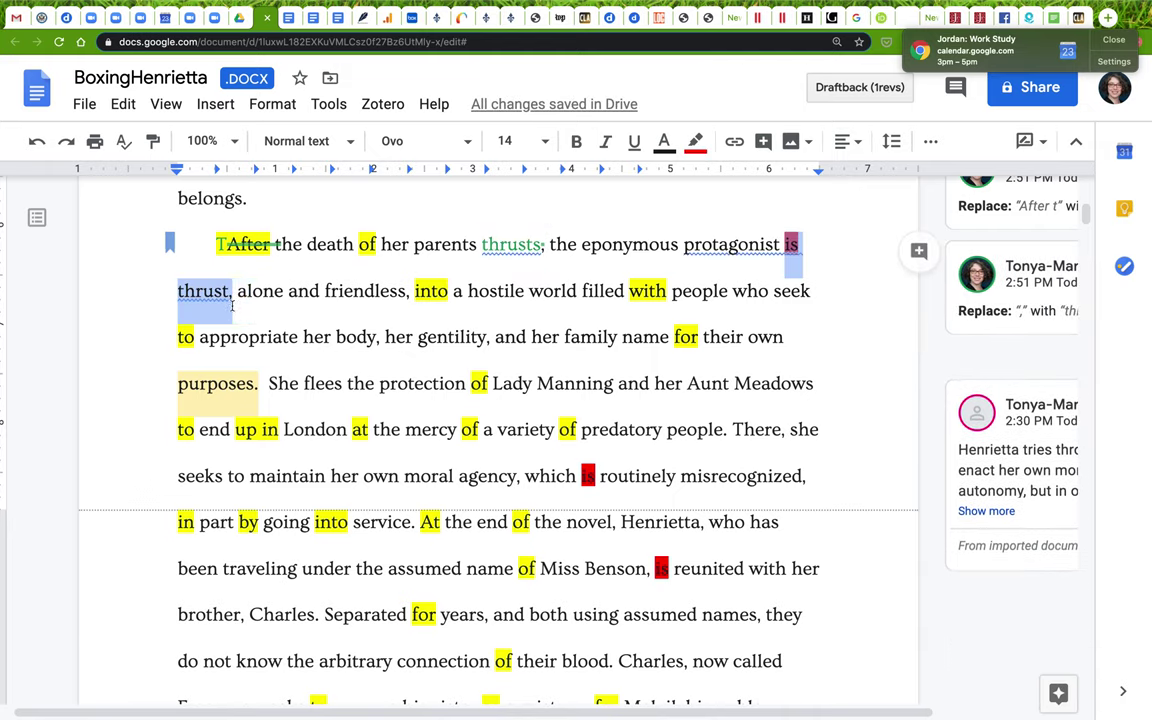
key(BackSpace)
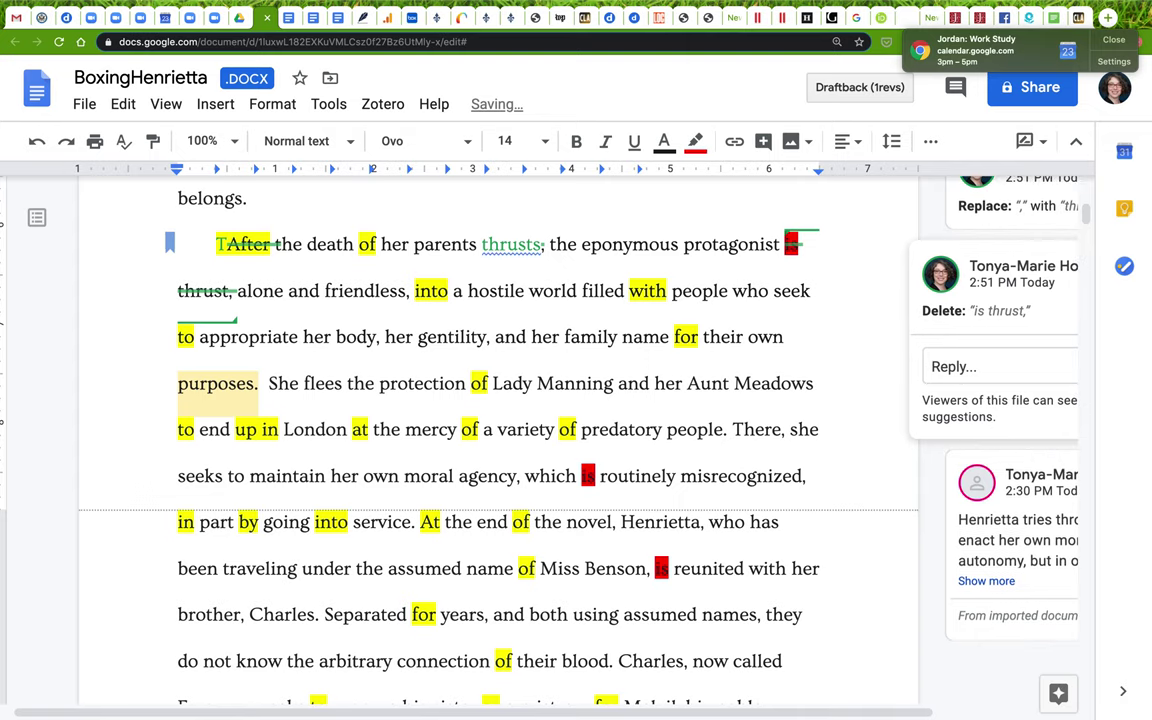
text(,)
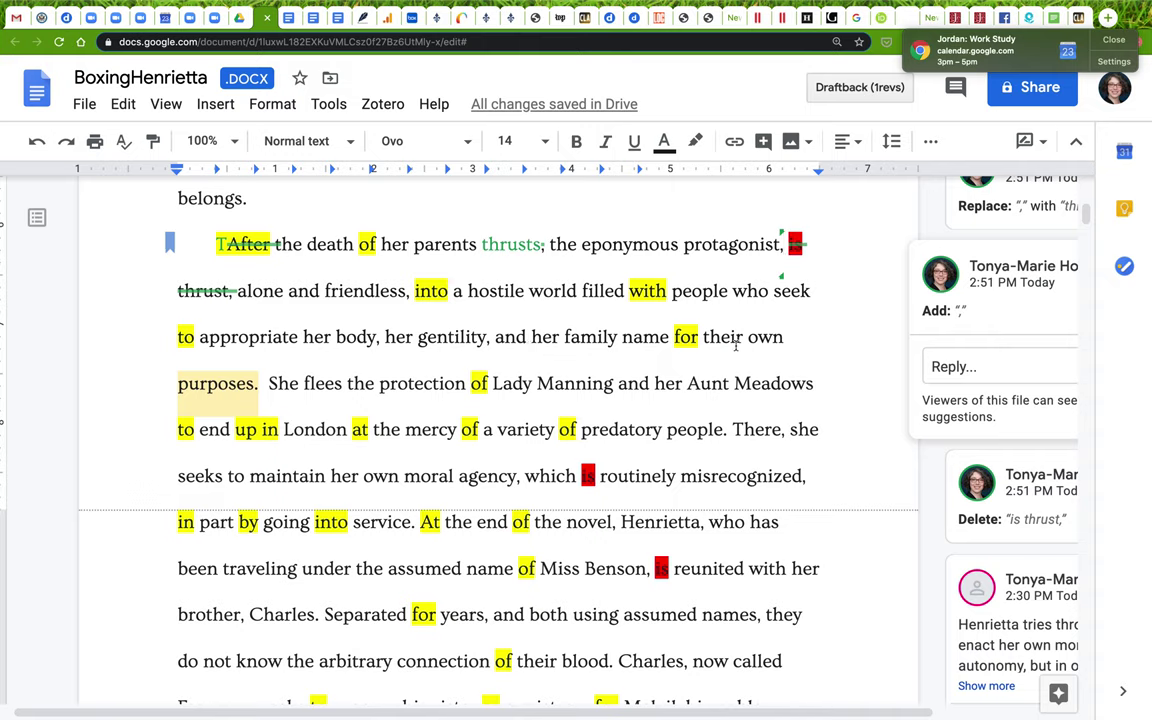
click(262, 388)
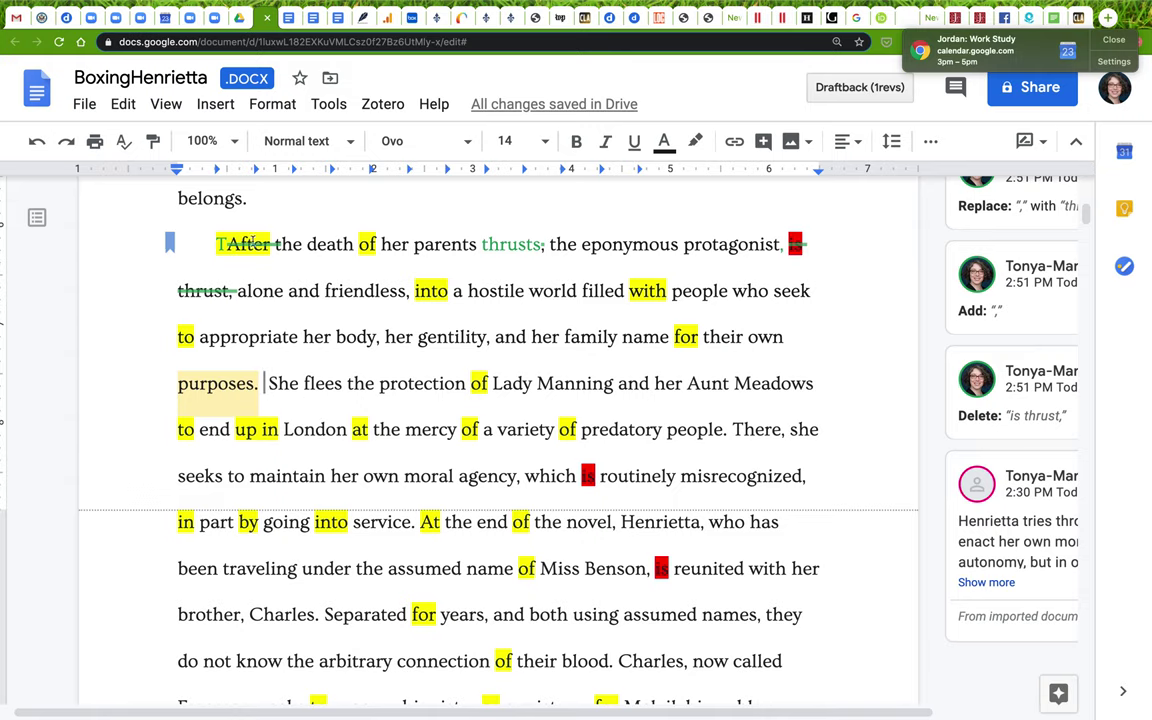
Suggest replacing "the" before "protection" with "Lady Manning's" and deleting "of Lady Manning" after it.
scroll(303, 419, down, 1)
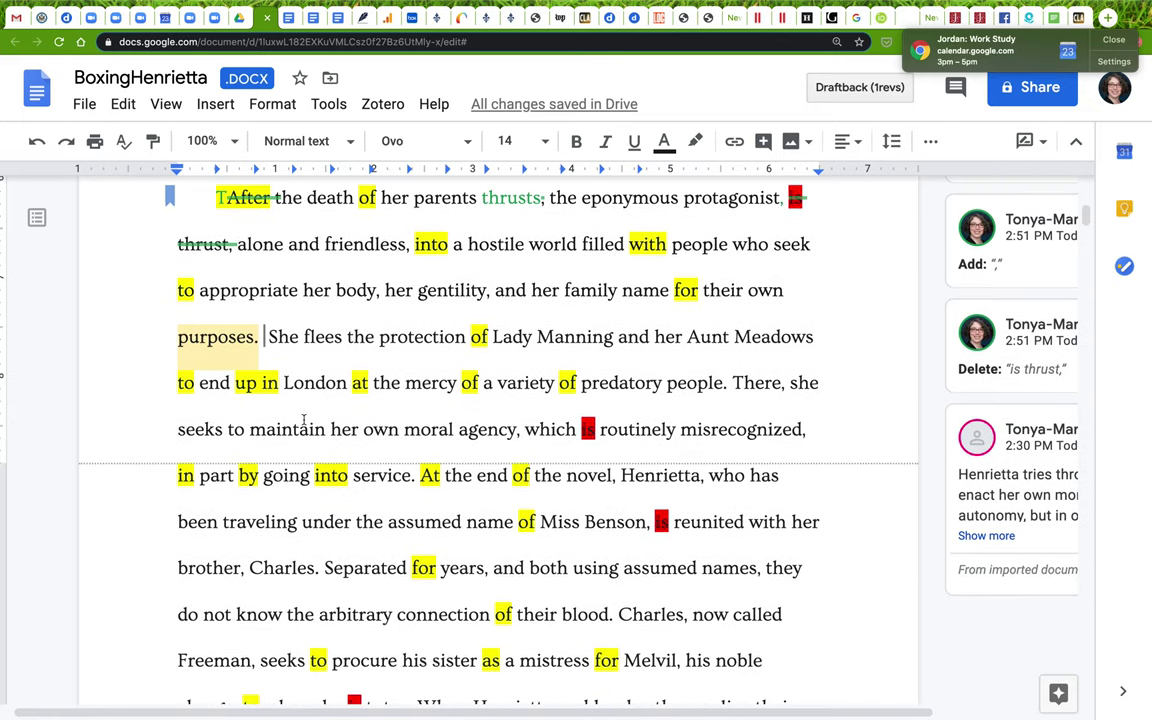
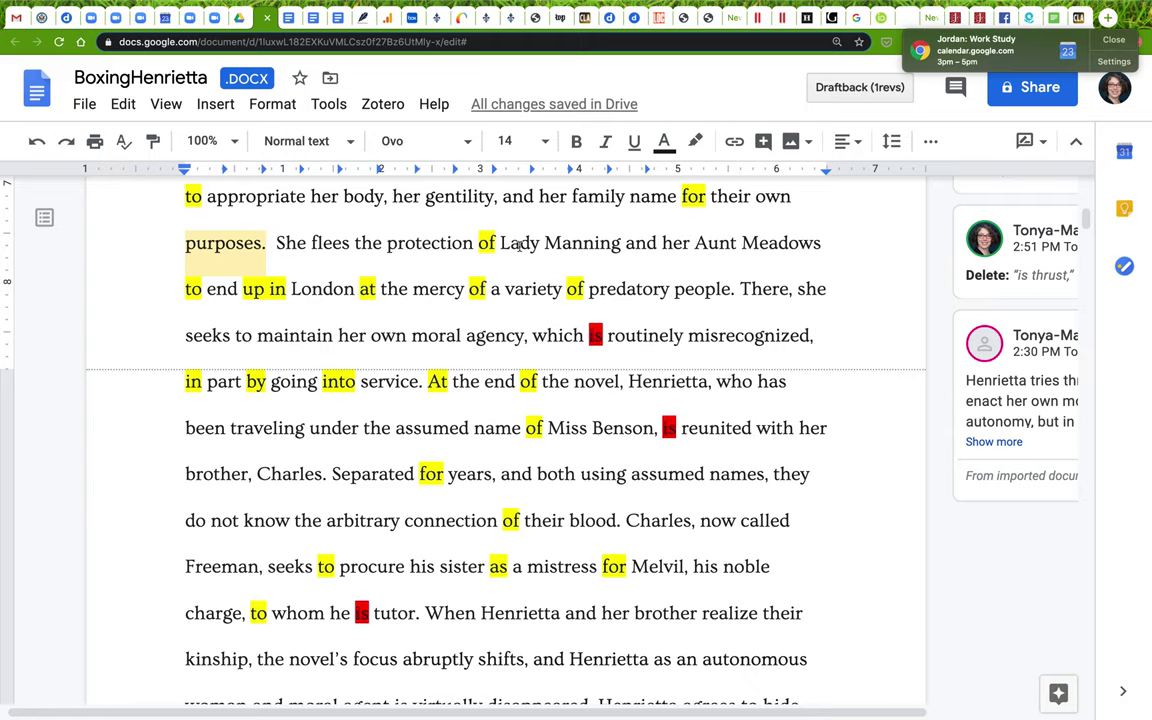
double_click(362, 240)
text(Lady)
key(BackSpace)
key(BackSpace)
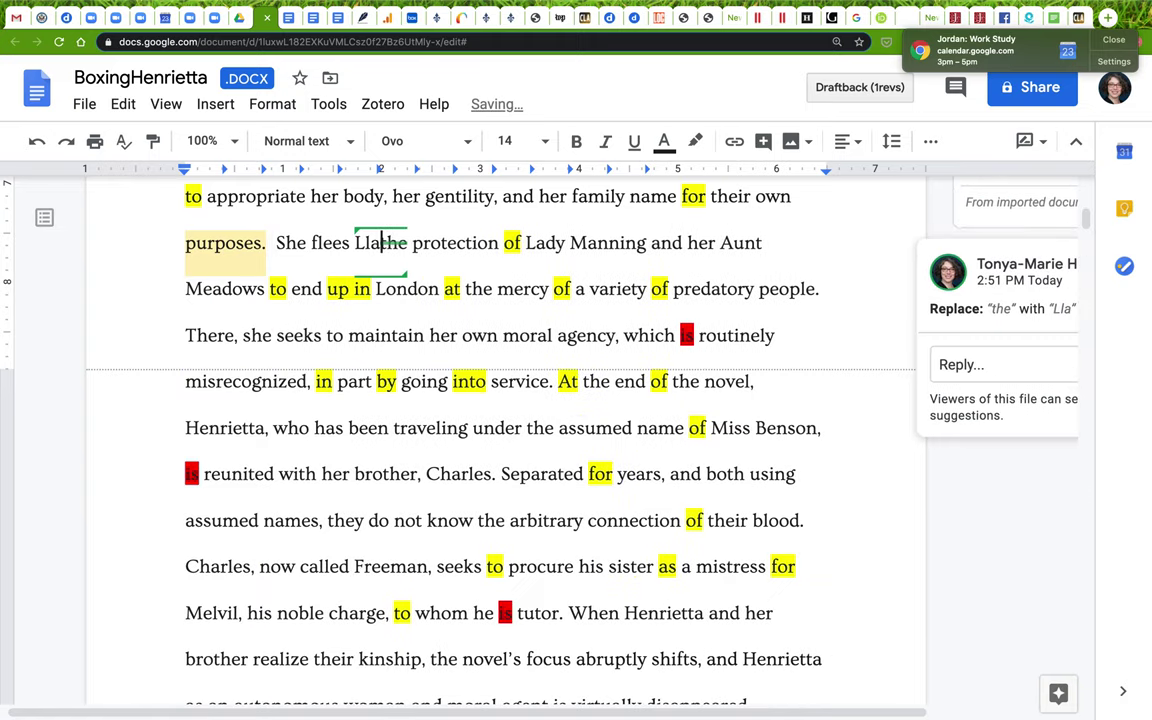
text(dy Mannit's)
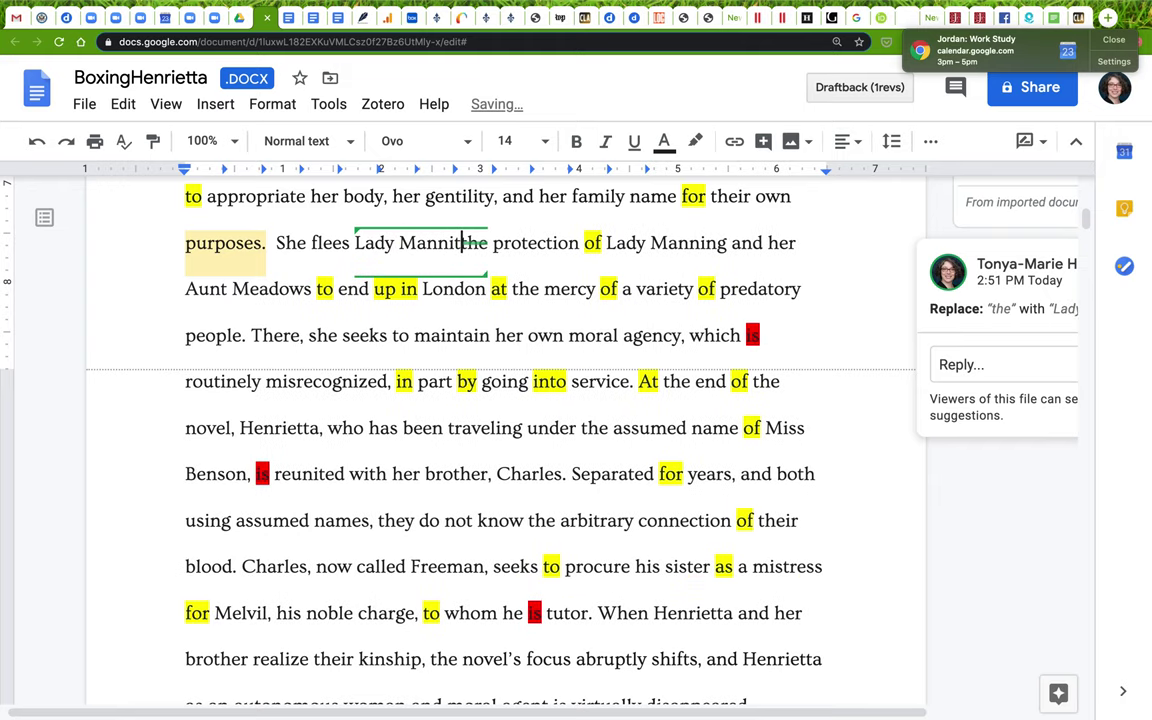
key(BackSpace)
key(BackSpace)
key(BackSpace)
text(ng's)
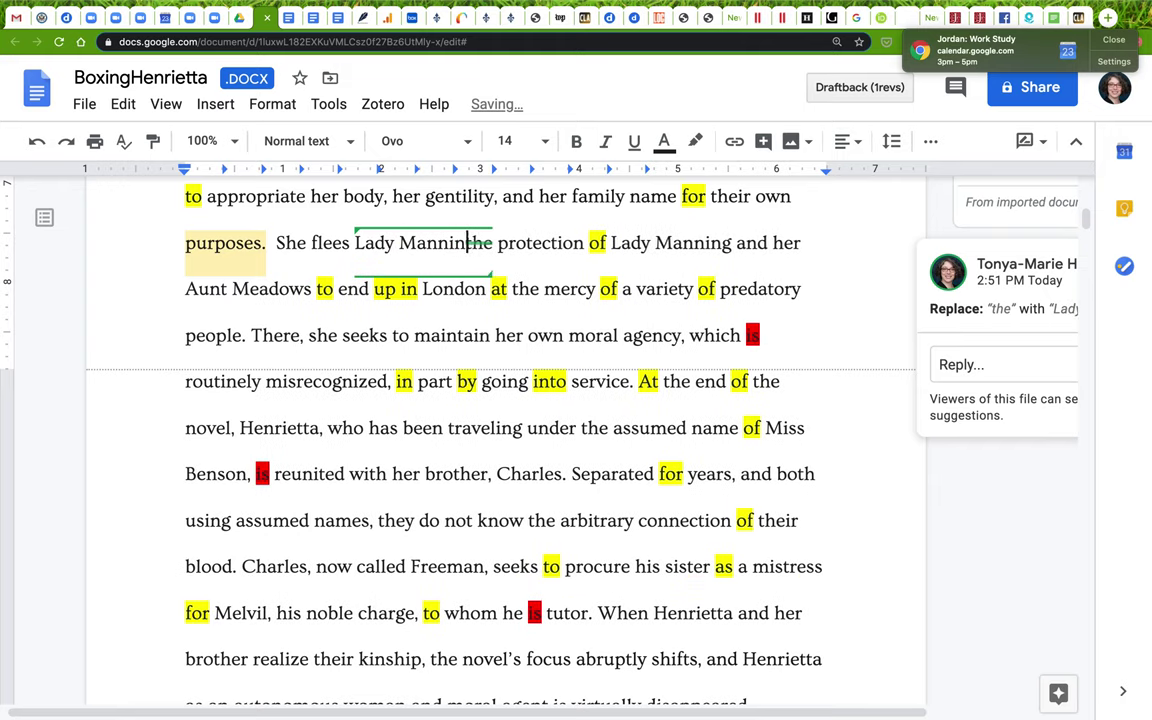
drag(617, 243, 764, 245)
key(BackSpace)
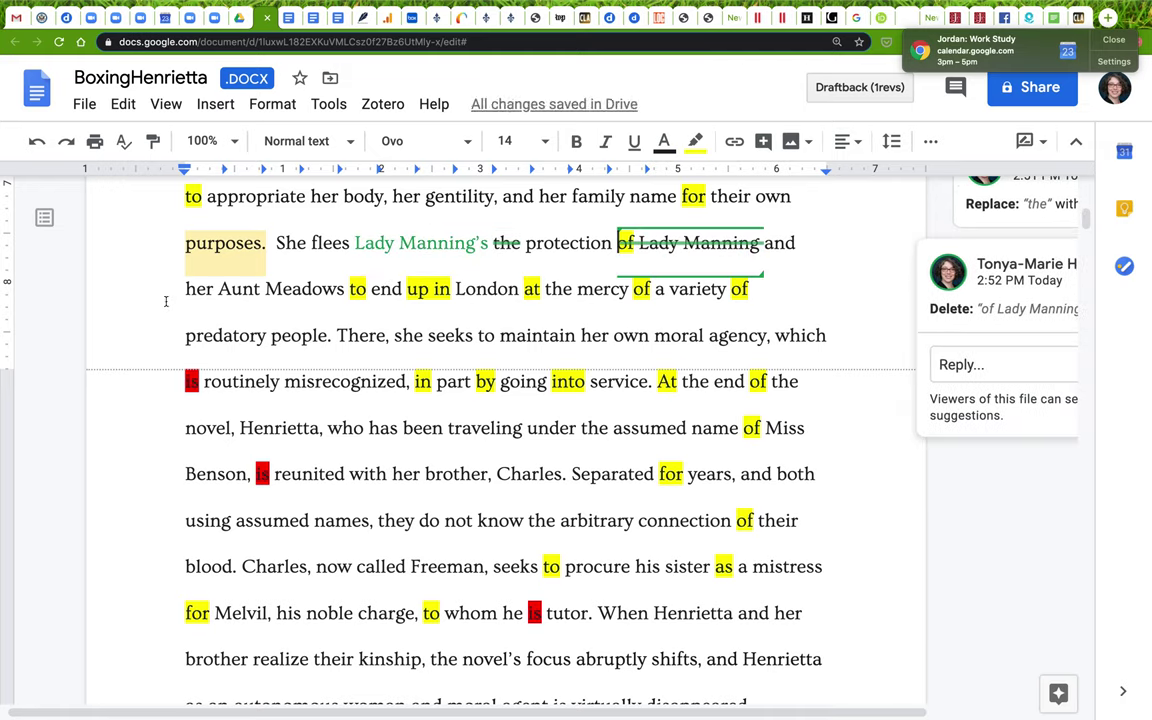
Suggest adding "and her Aunt Meadows'" after "Lady Manning's" and deleting the original "and her Aunt Meadows" after "protection".
click(303, 288)
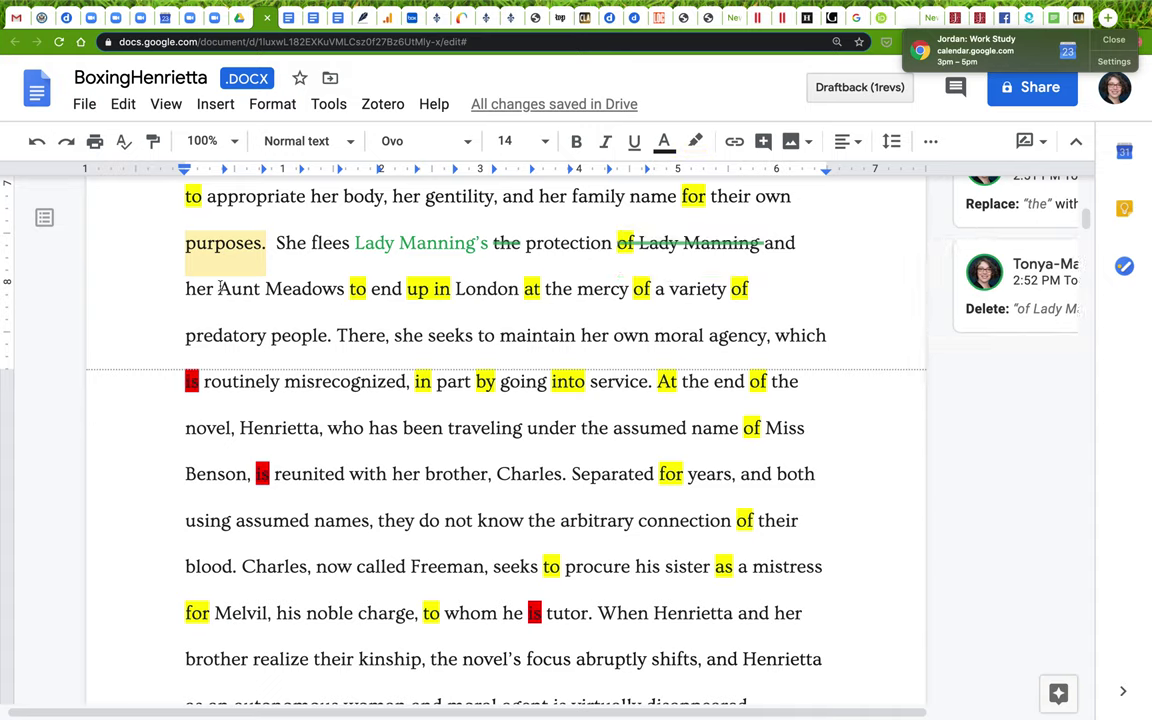
click(489, 243)
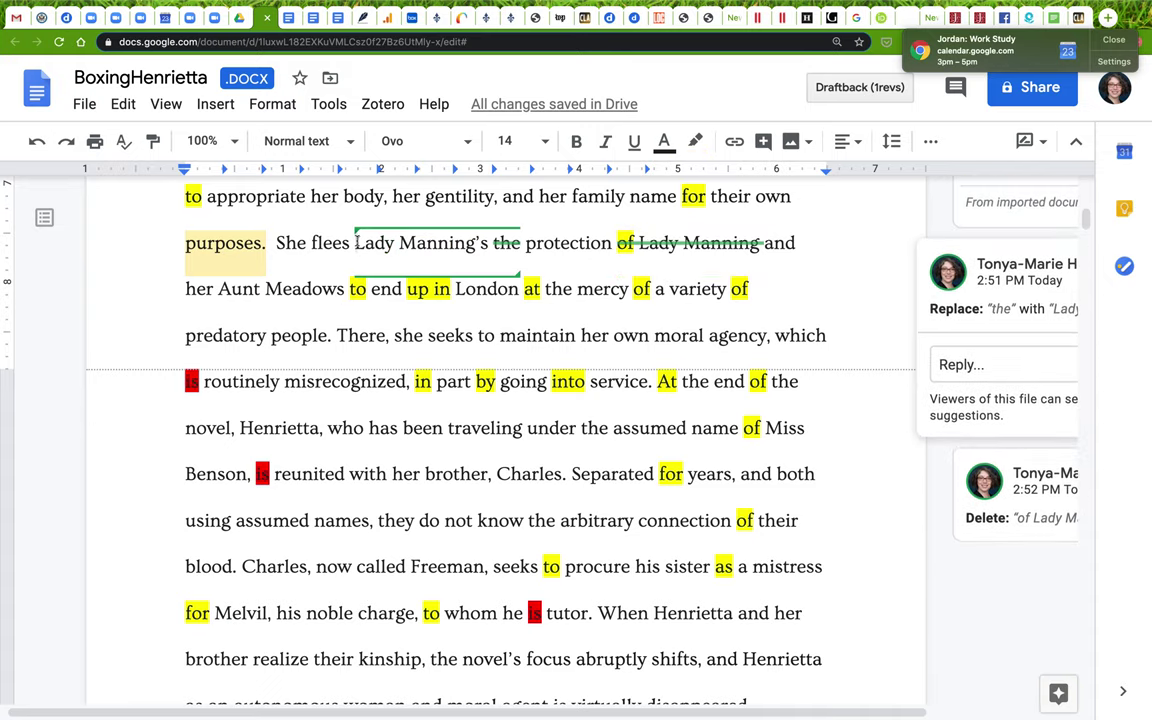
text(and )
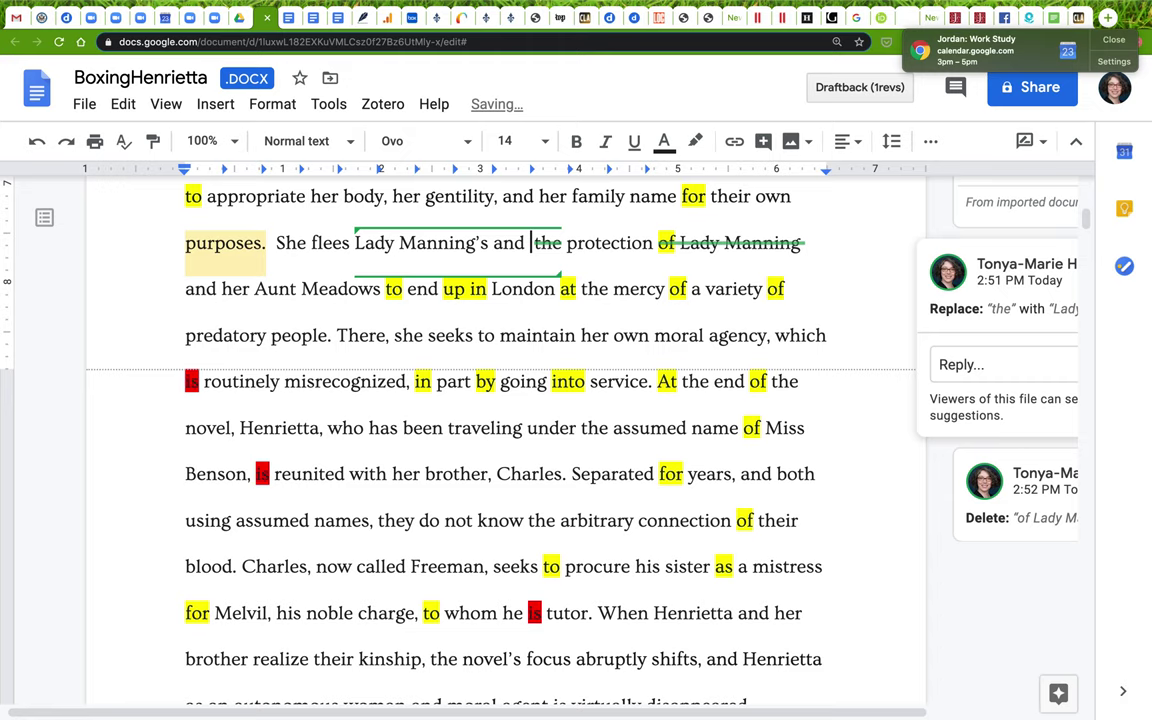
text(her Aunt Me)
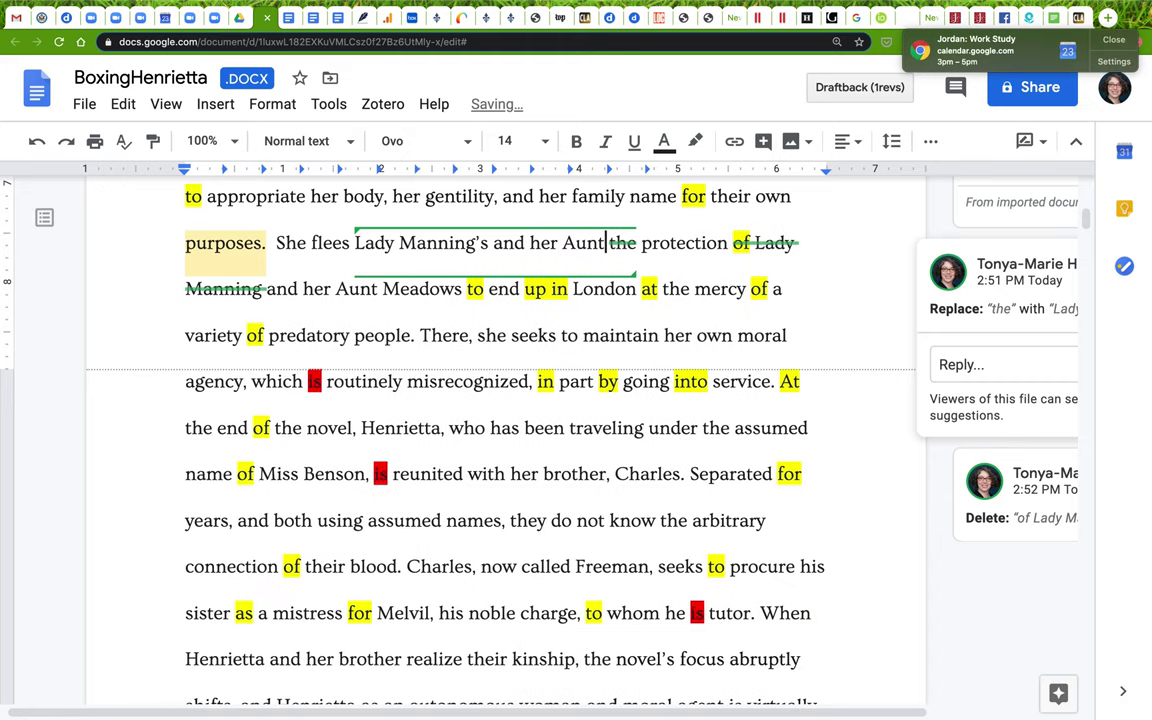
text(adoows)
key(BackSpace)
key(BackSpace)
key(BackSpace)
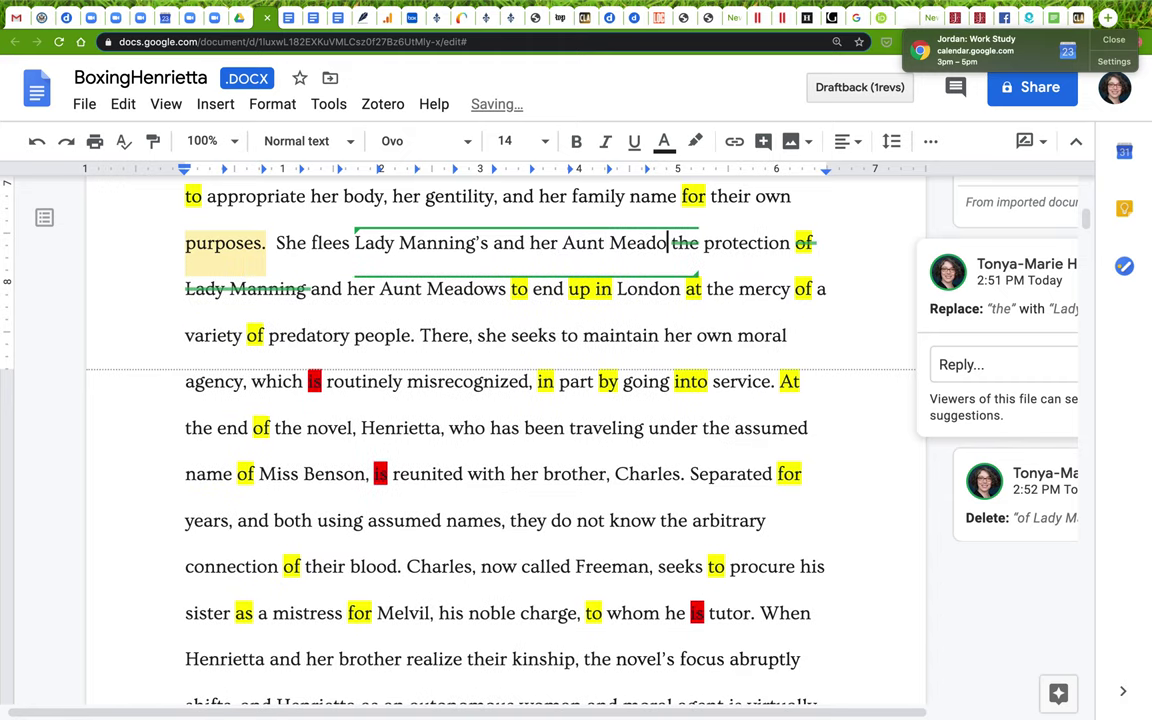
text(ws)
text(')
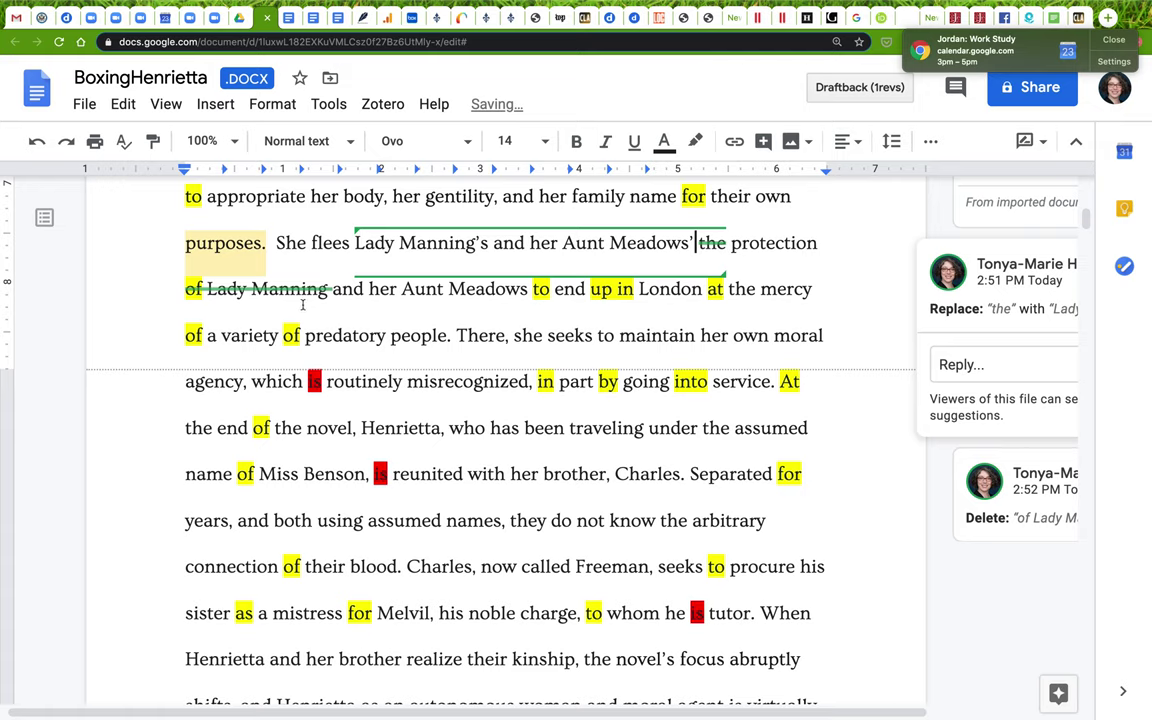
drag(332, 289, 535, 289)
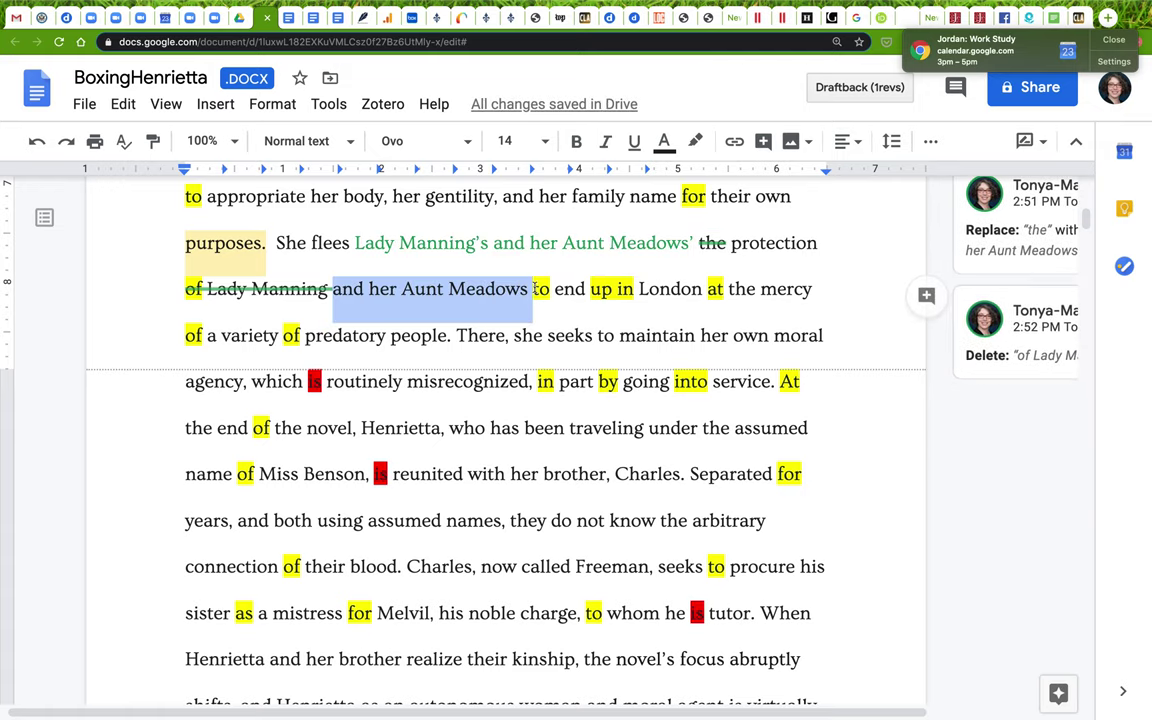
key(BackSpace)
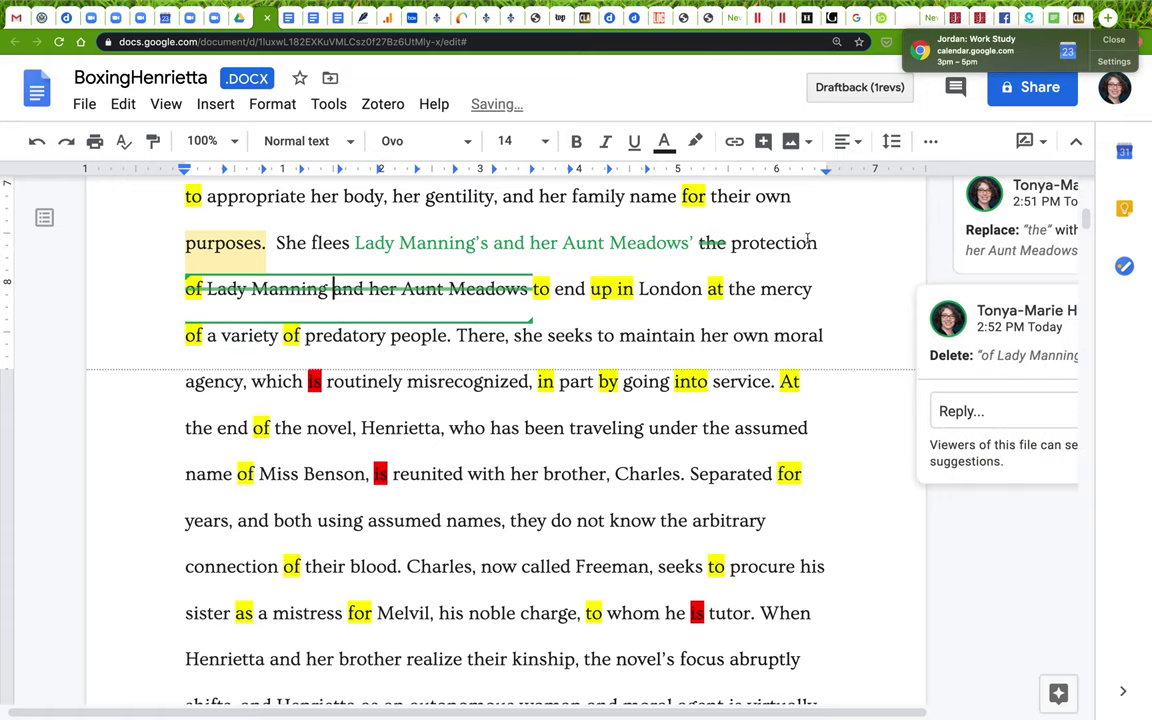
Suggest adding ", ending up" after "protection" and deleting "to end up in" before "London".
click(818, 242)
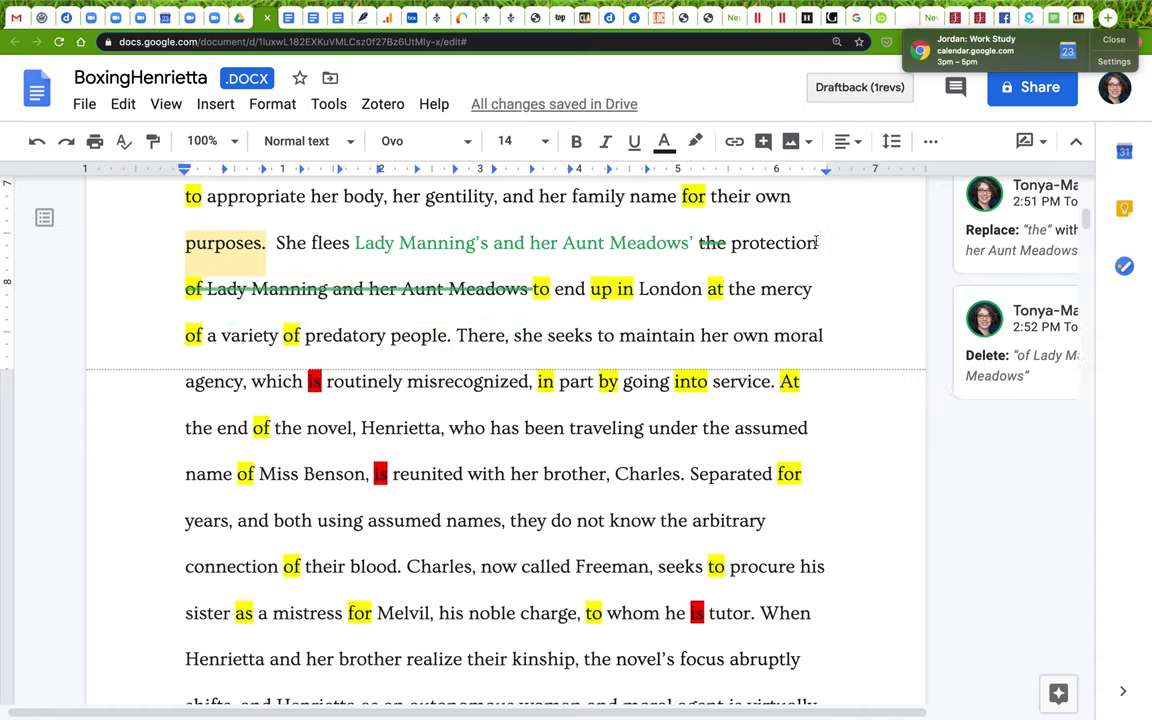
text(,)
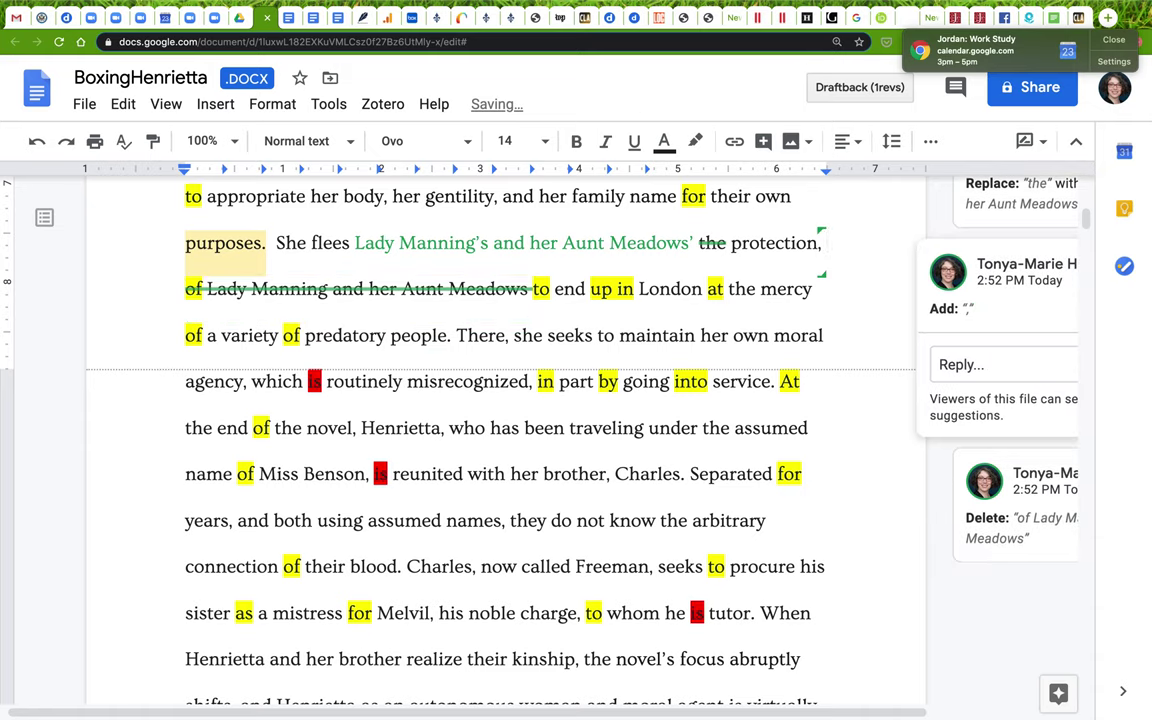
click(185, 288)
text(ending up)
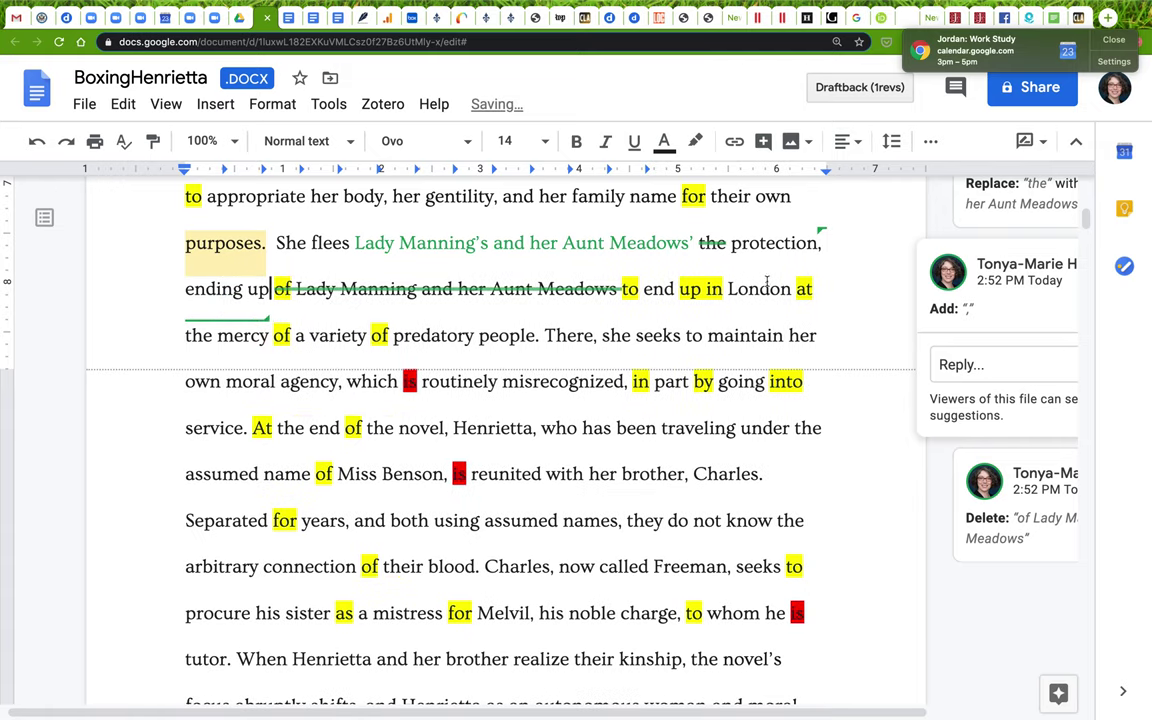
shift+click(707, 287)
key(BackSpace)
Suggest replacing "a variety of" with "many" before "predatory people".
drag(298, 338, 388, 338)
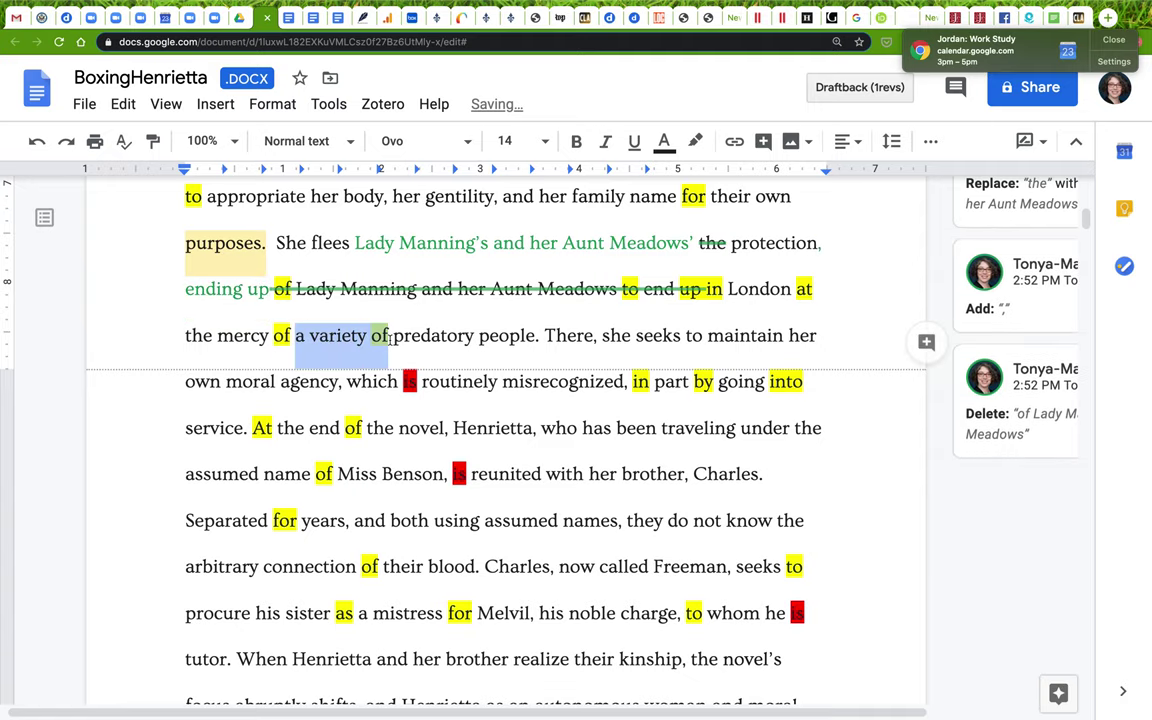
text(many)
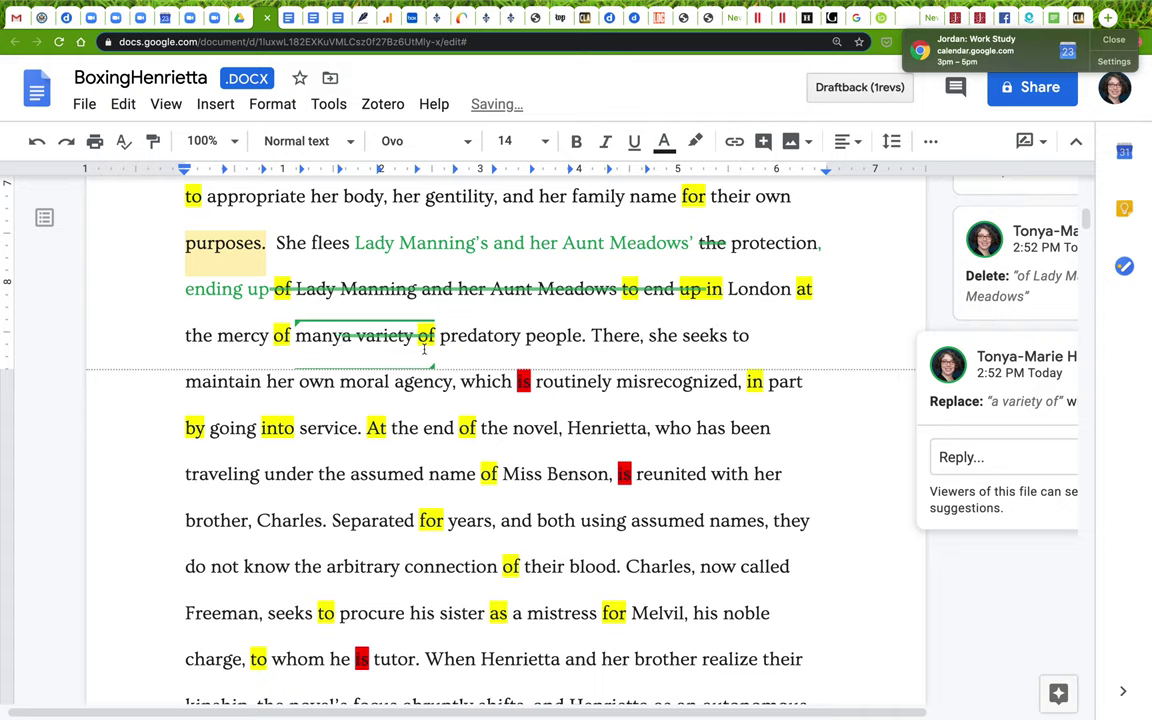
click(617, 335)
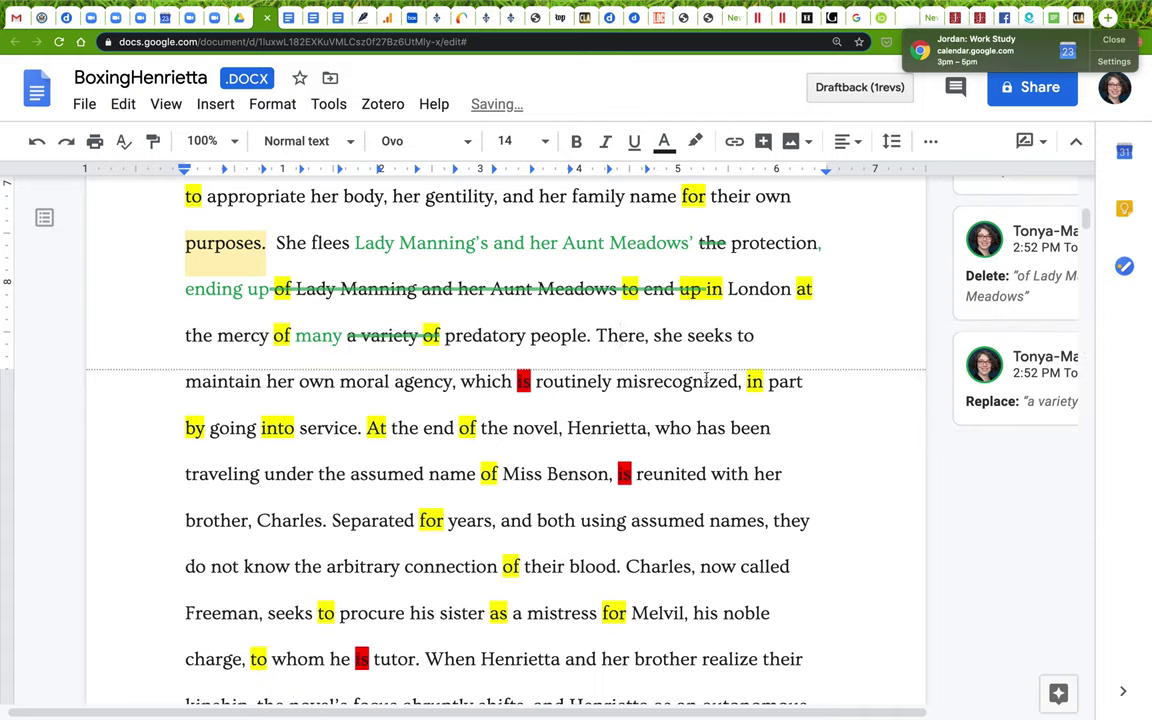
double_click(748, 336)
click(296, 335)
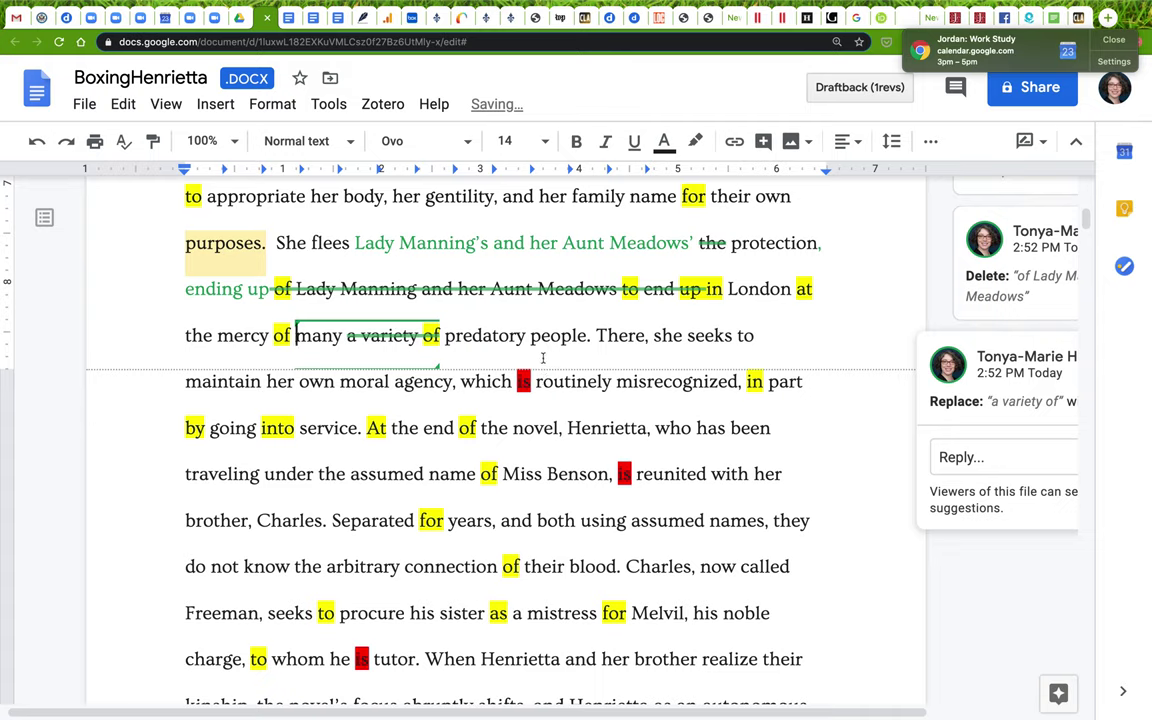
Suggest deleting ", which is routinely misrecognized, in part" after "maintain her own moral agency".
click(596, 335)
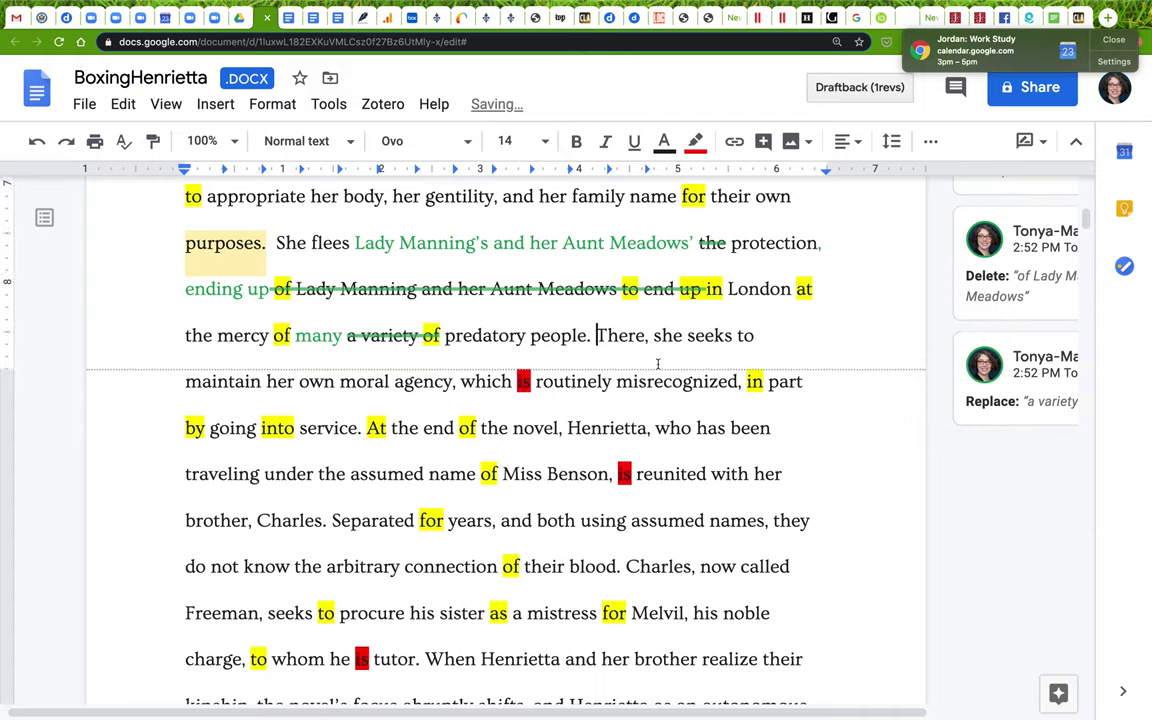
drag(596, 335, 361, 433)
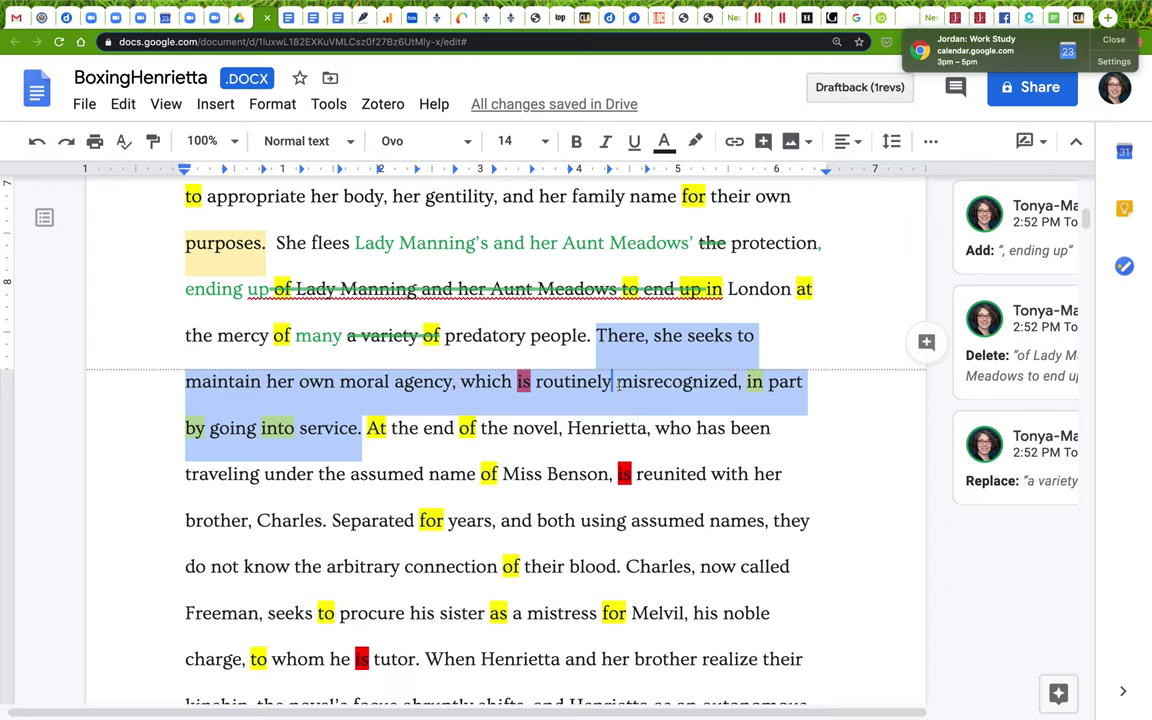
click(462, 383)
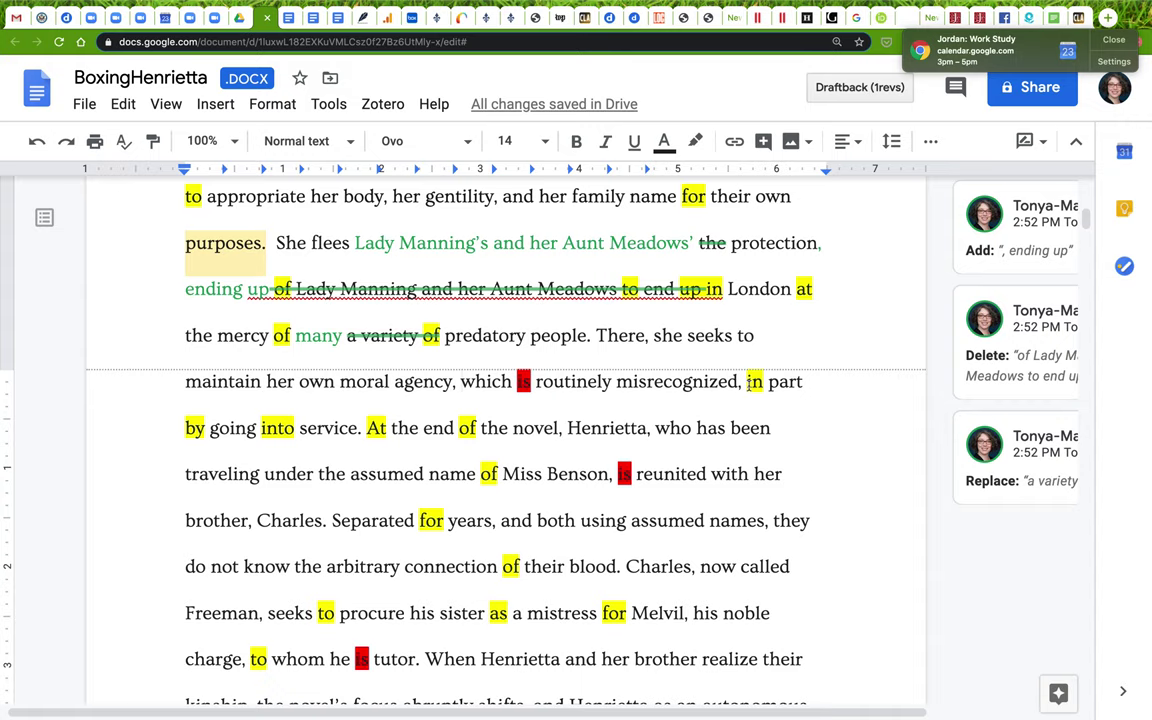
drag(750, 380, 459, 402)
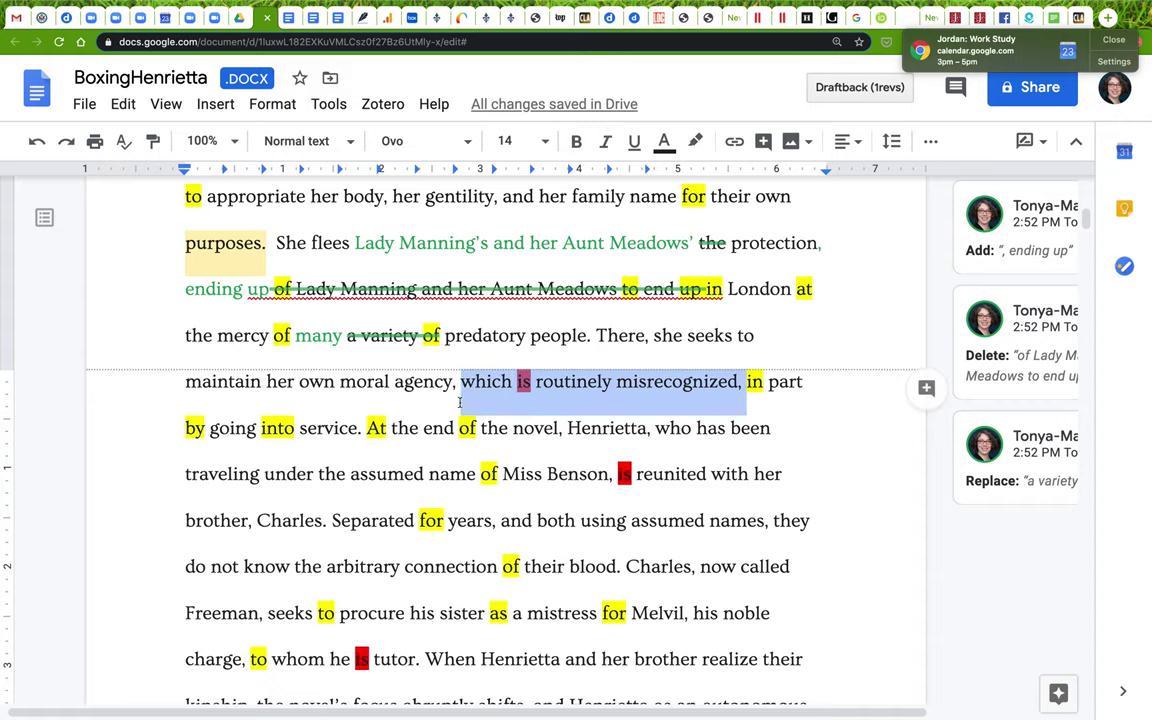
key(BackSpace)
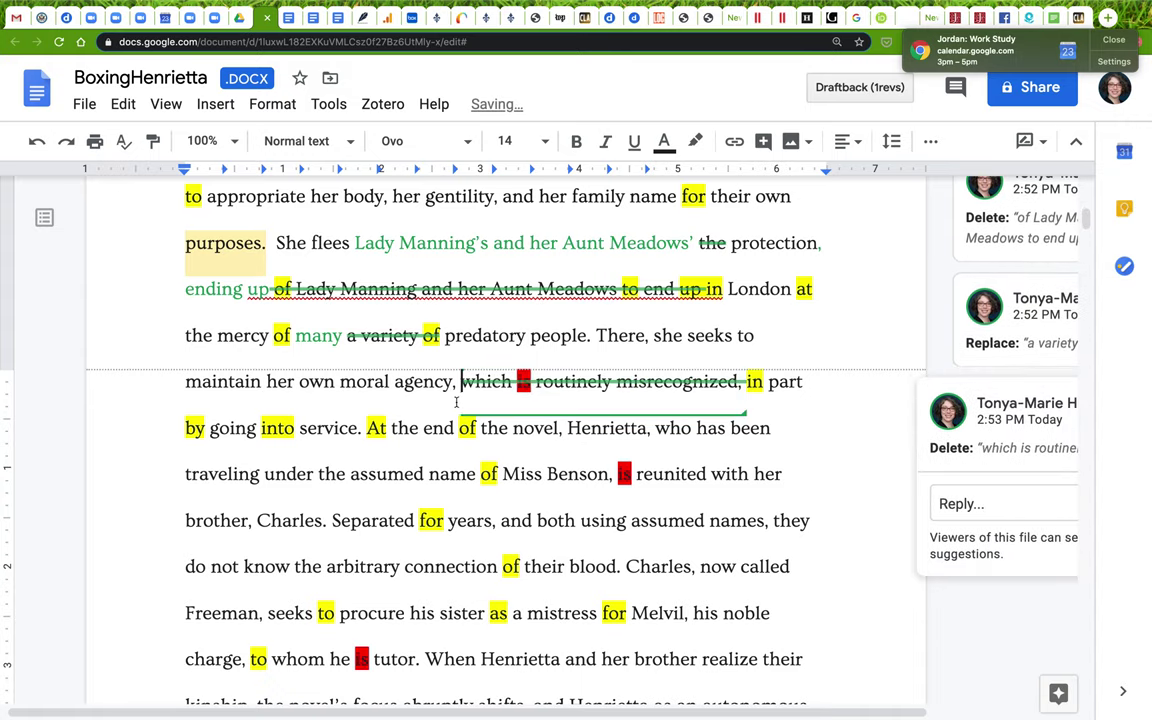
drag(455, 381, 824, 382)
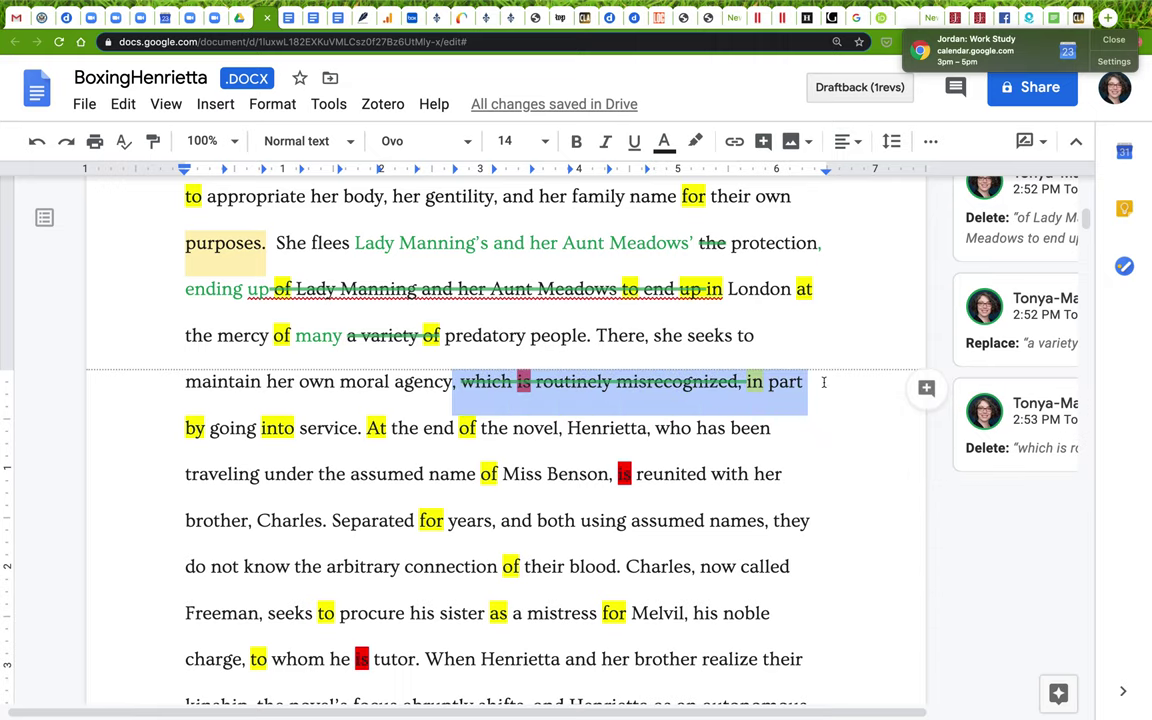
key(BackSpace)
key(BackSpace)
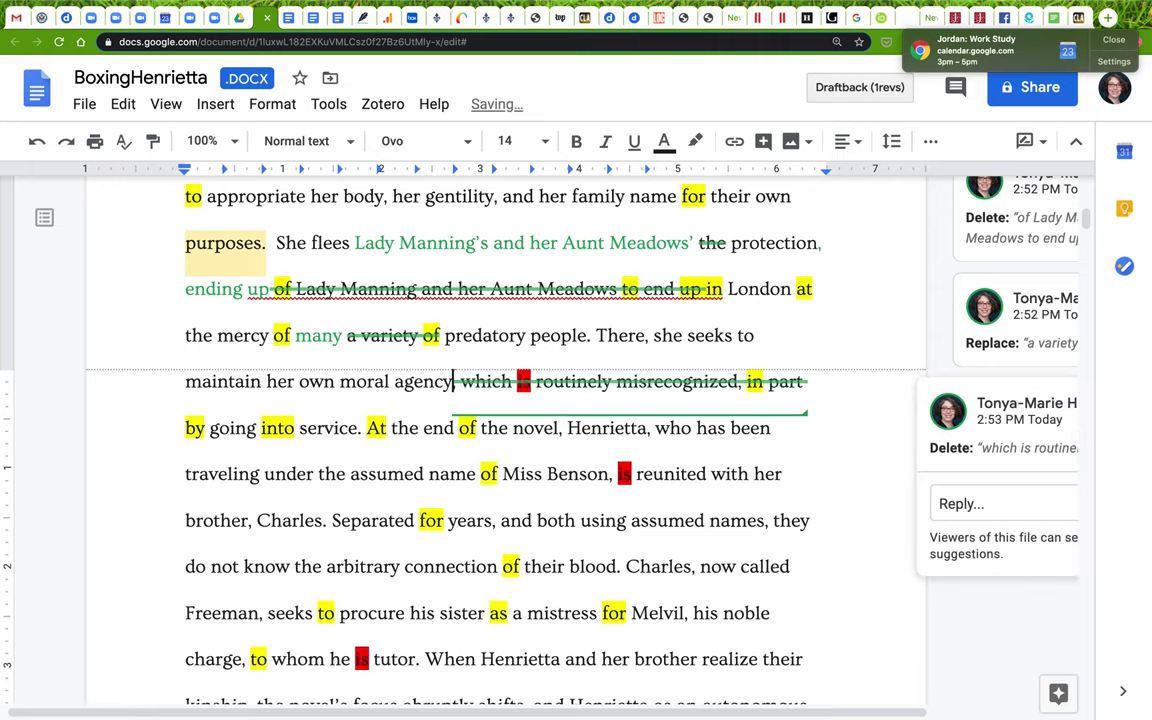
key(BackSpace)
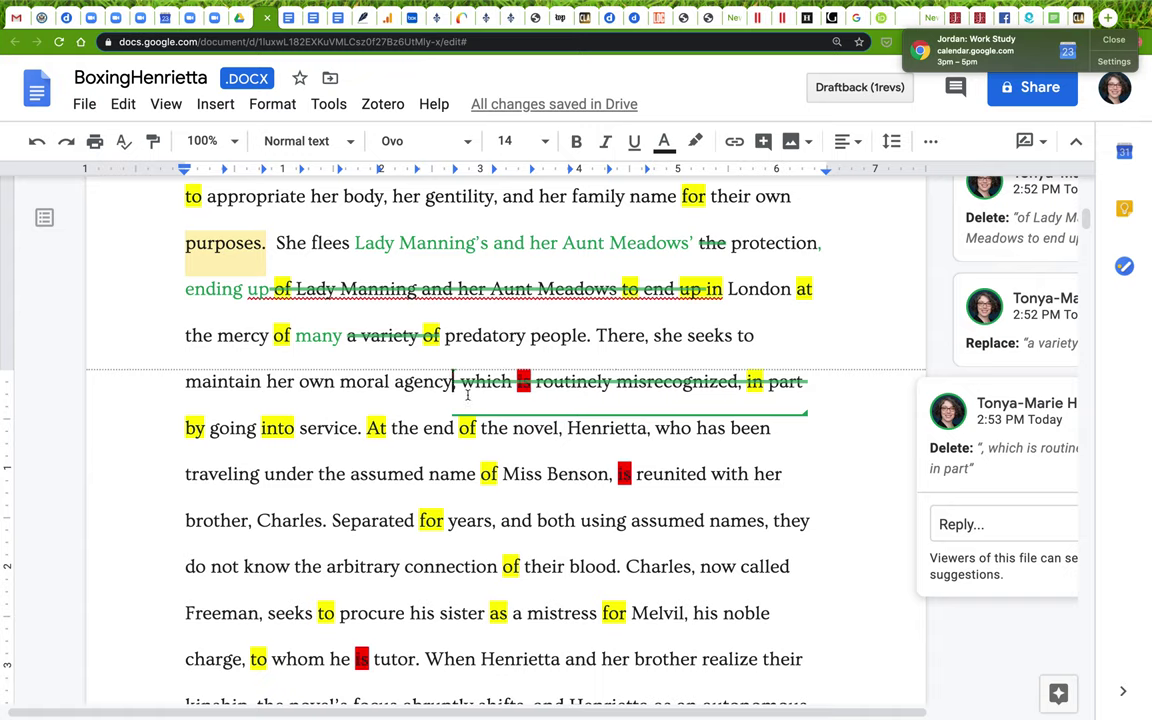
Suggest adding a new sentence after "going into service." that begins "The people around her routinely misrecognize".
click(368, 428)
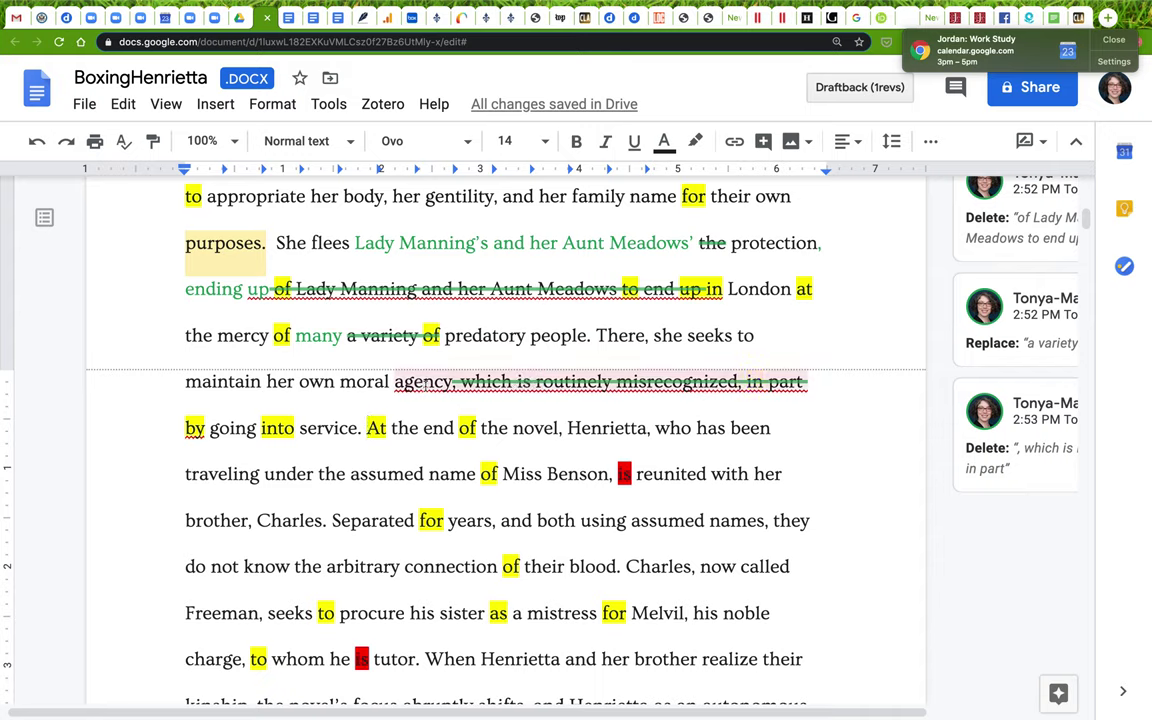
drag(453, 381, 812, 393)
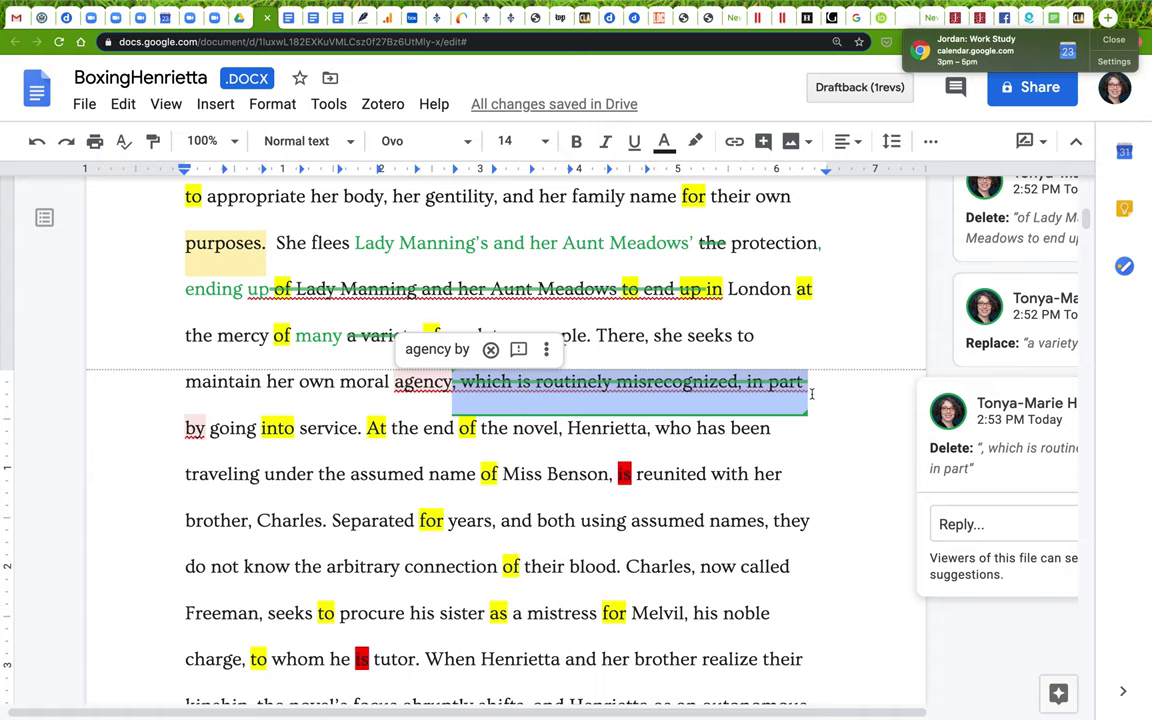
click(680, 350)
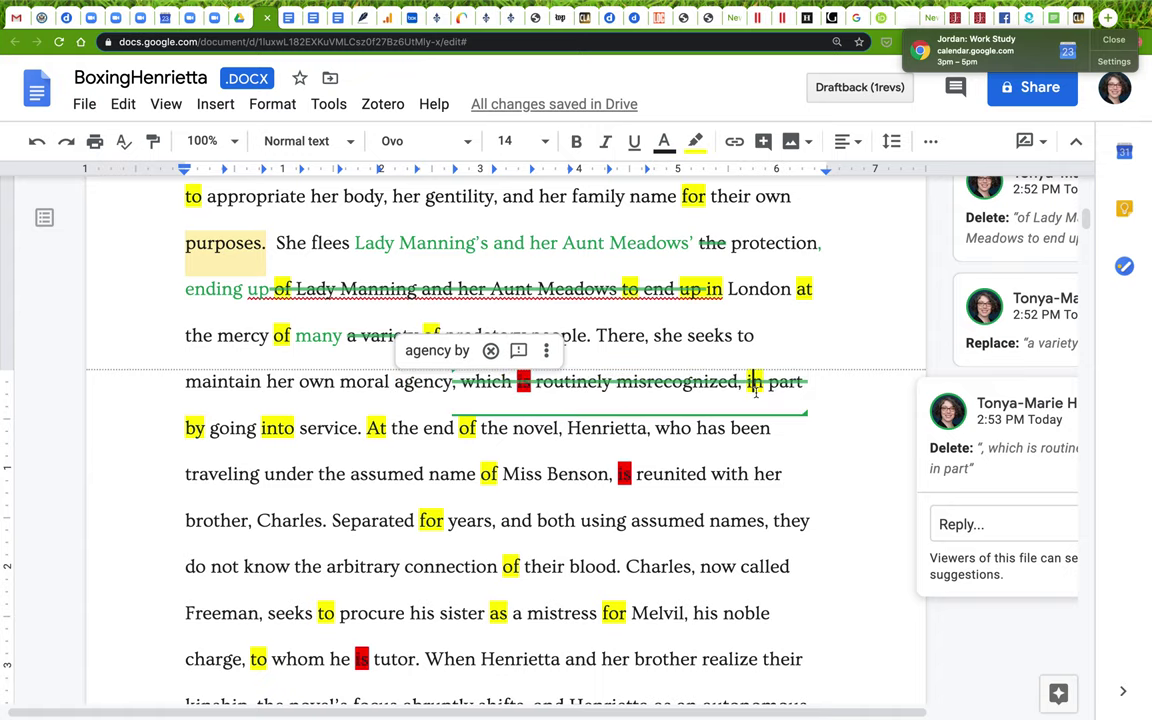
click(362, 428)
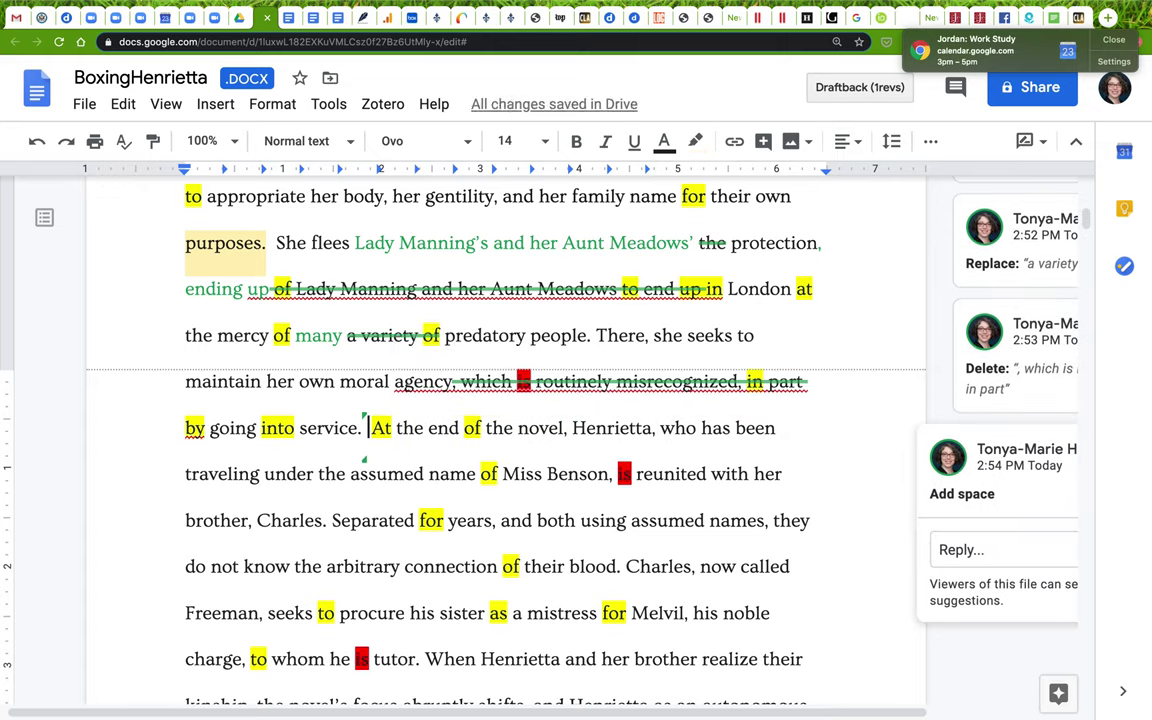
text(The people)
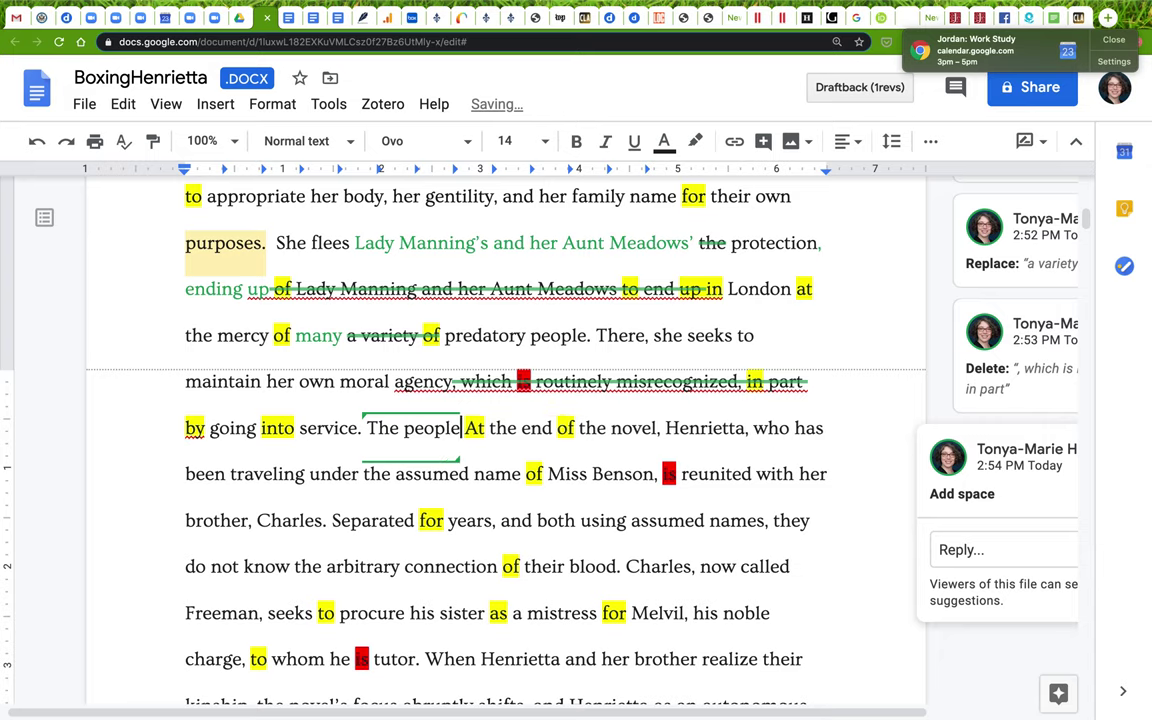
text( around her roout)
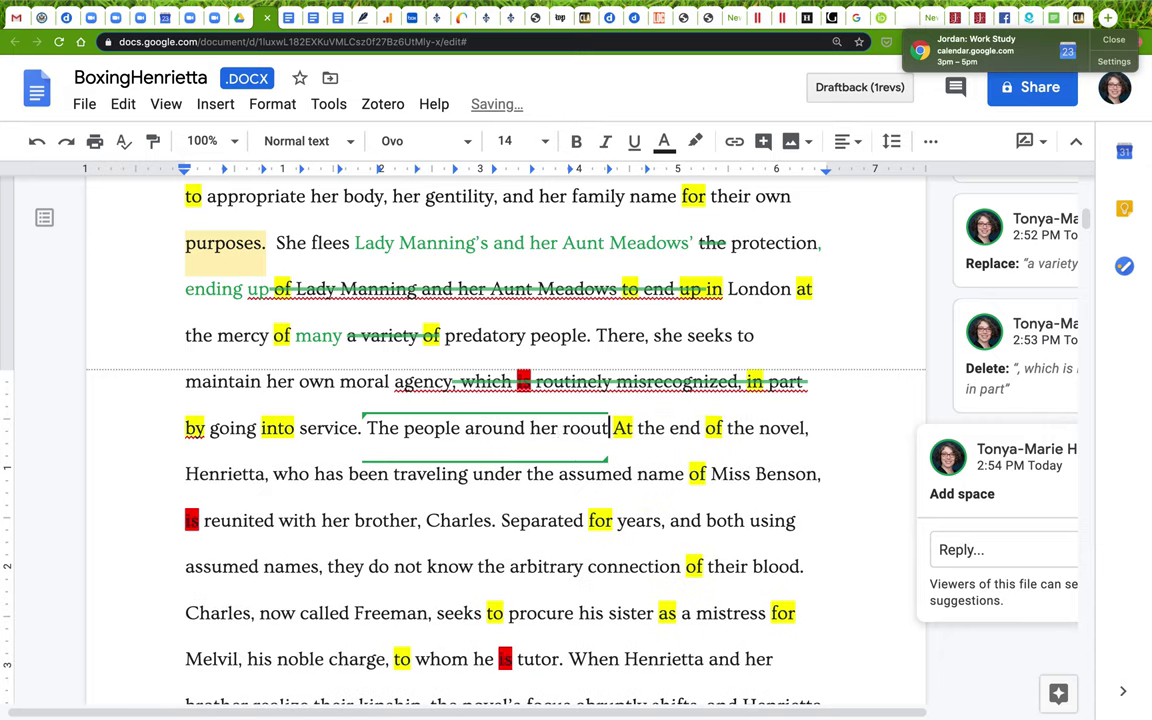
key(BackSpace)
key(BackSpace)
key(BackSpace)
text(utinel)
text(y misrecognize)
text( her mo)
text(ral)
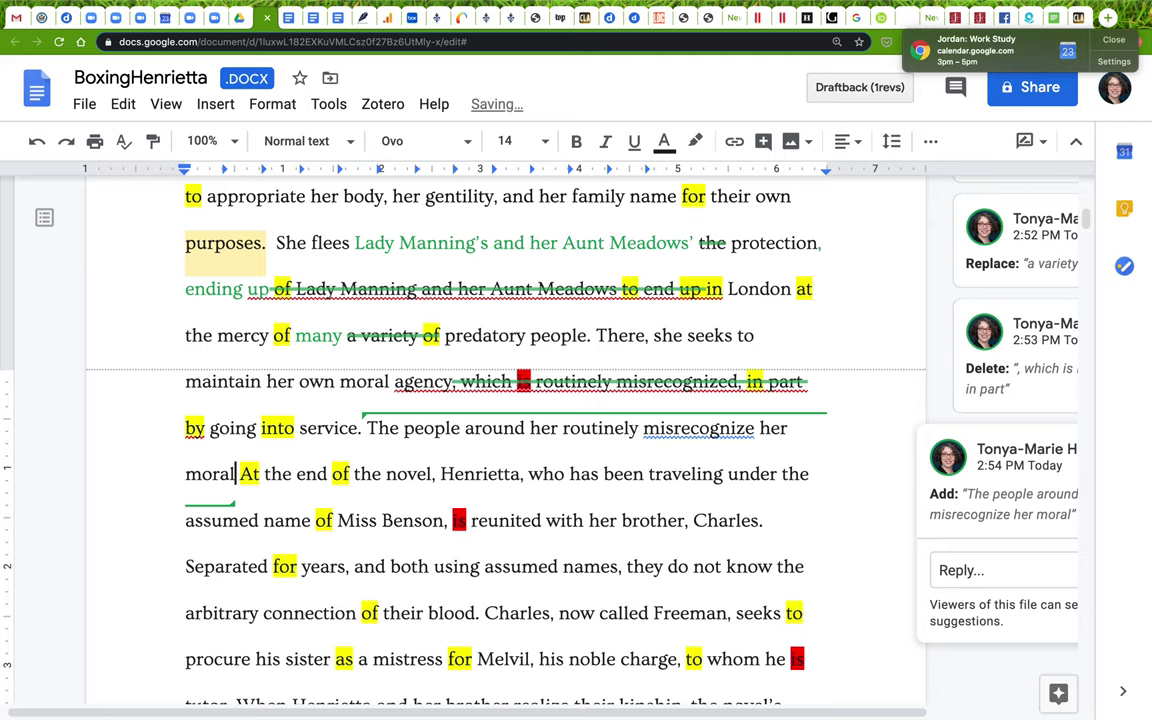
text( cent)
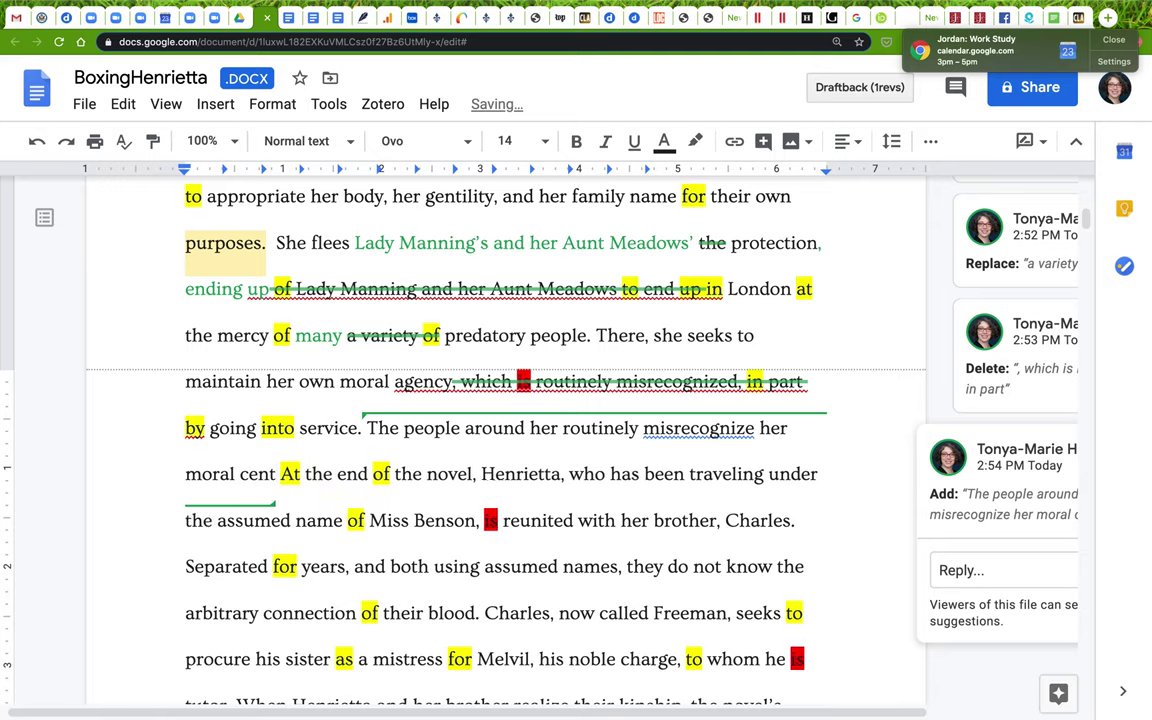
text(er)
key(BackSpace)
key(BackSpace)
key(BackSpace)
key(BackSpace)
key(BackSpace)
key(BackSpace)
key(BackSpace)
key(BackSpace)
key(BackSpace)
key(BackSpace)
key(BackSpace)
key(BackSpace)
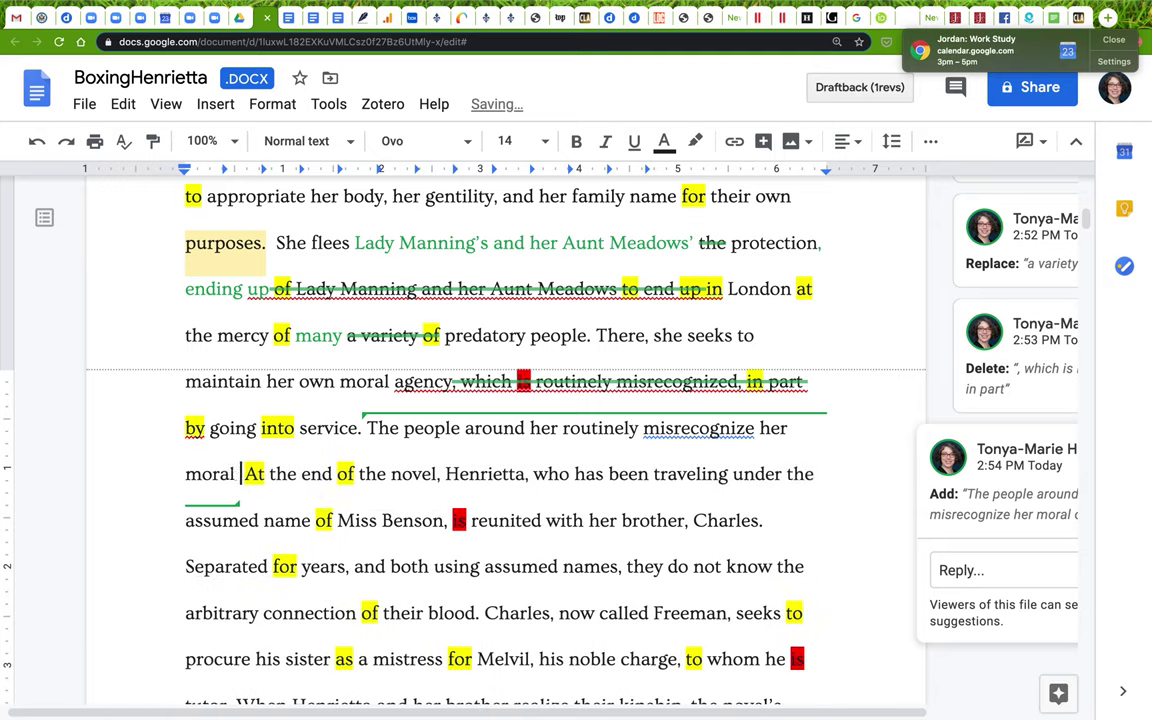
key(BackSpace)
key(BackSpace)
key(BackSpace)
key(BackSpace)
Finish the suggested sentence after "misrecognize" with "the morality that drives her actions.".
text(the moral )
text(cor)
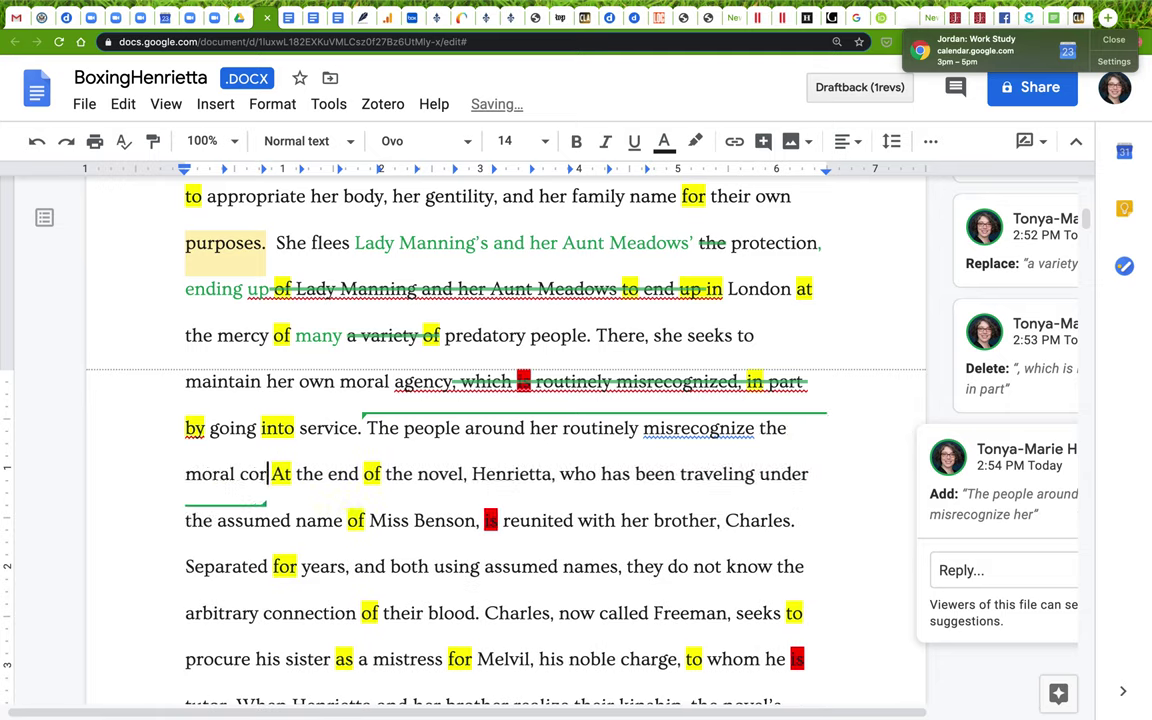
key(BackSpace)
key(BackSpace)
text(center of )
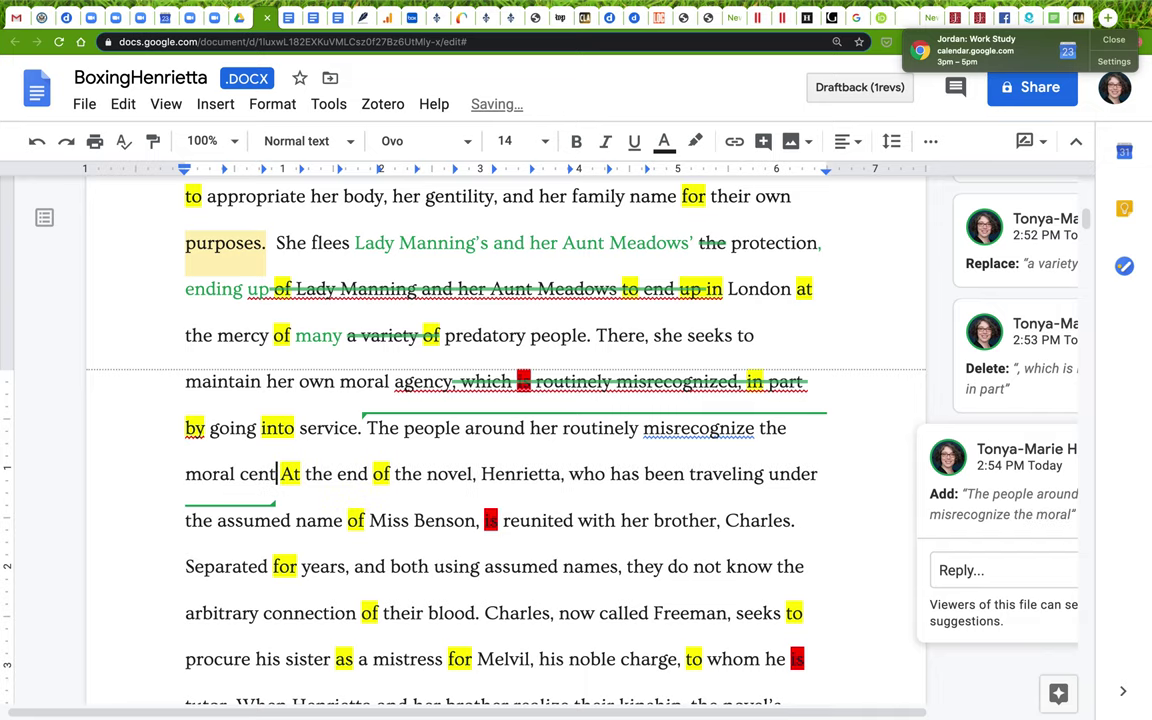
text(her)
key(BackSpace)
key(BackSpace)
key(BackSpace)
key(BackSpace)
key(BackSpace)
key(BackSpace)
key(BackSpace)
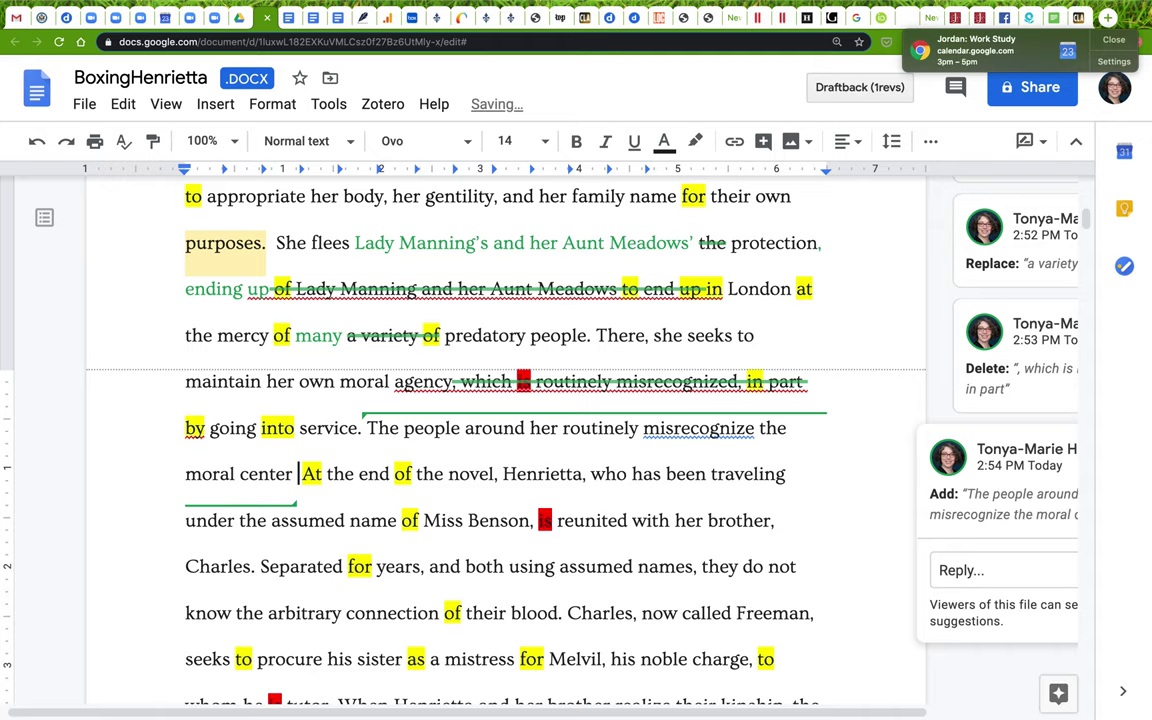
key(BackSpace)
key(BackSpace)
key(BackSpace)
key(BackSpace)
key(BackSpace)
key(BackSpace)
key(BackSpace)
key(BackSpace)
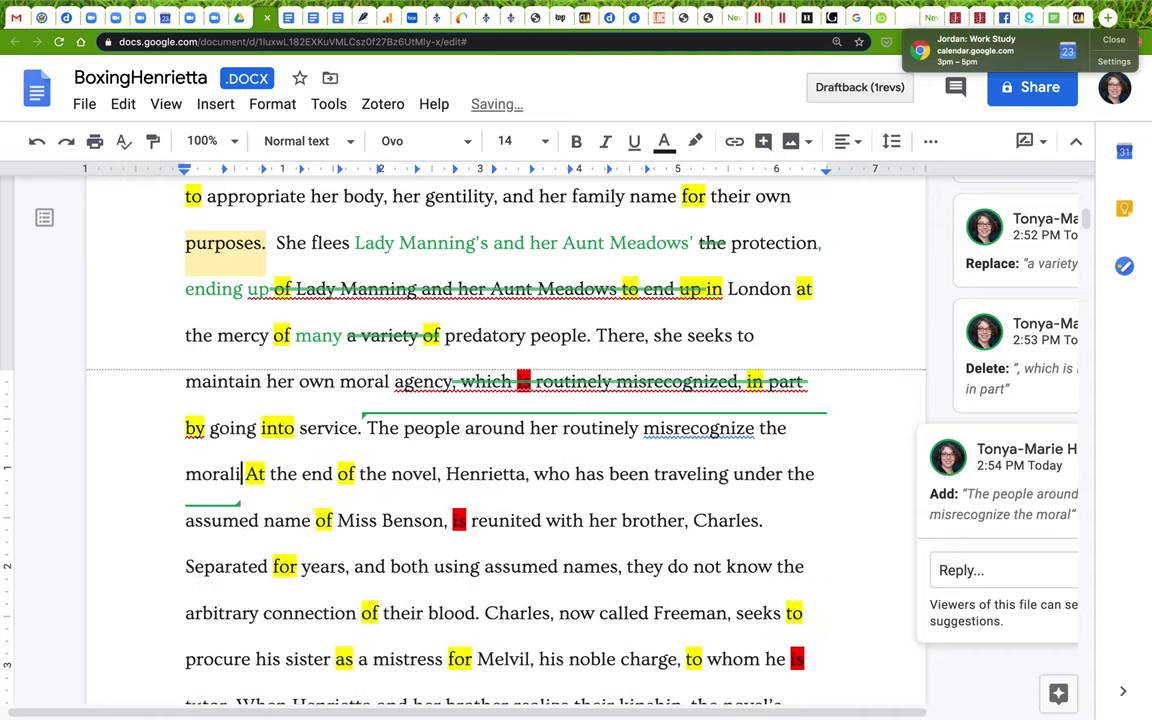
text(ity )
text(that drives her)
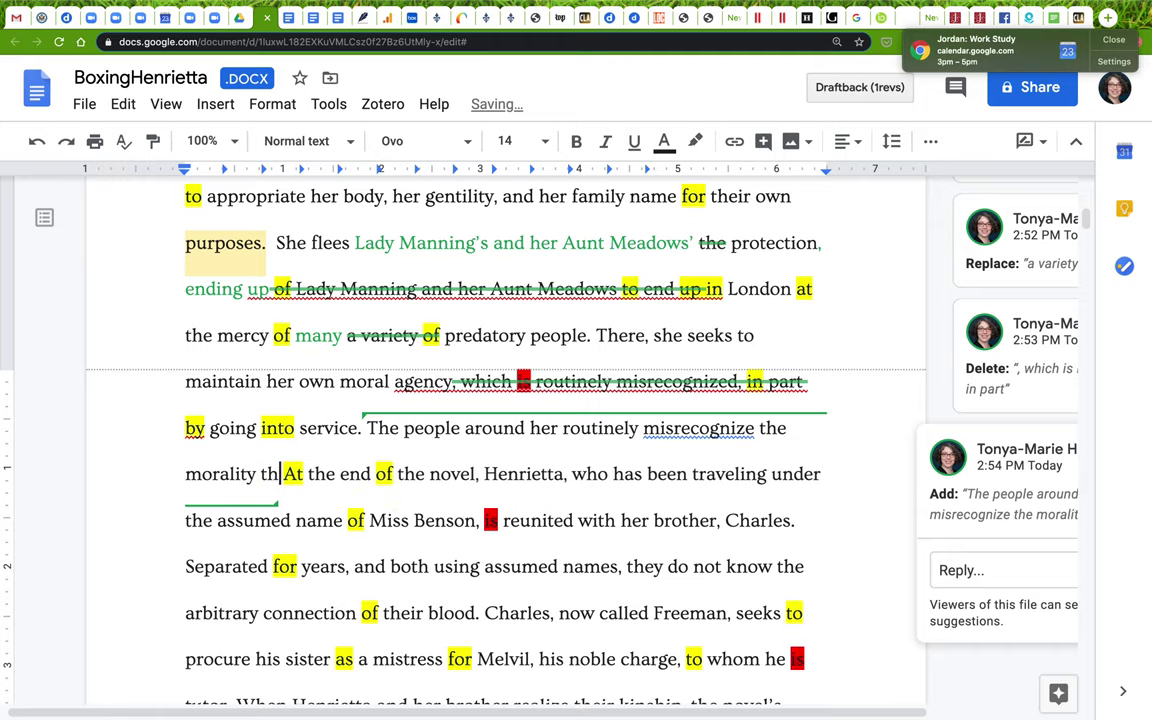
text( actions)
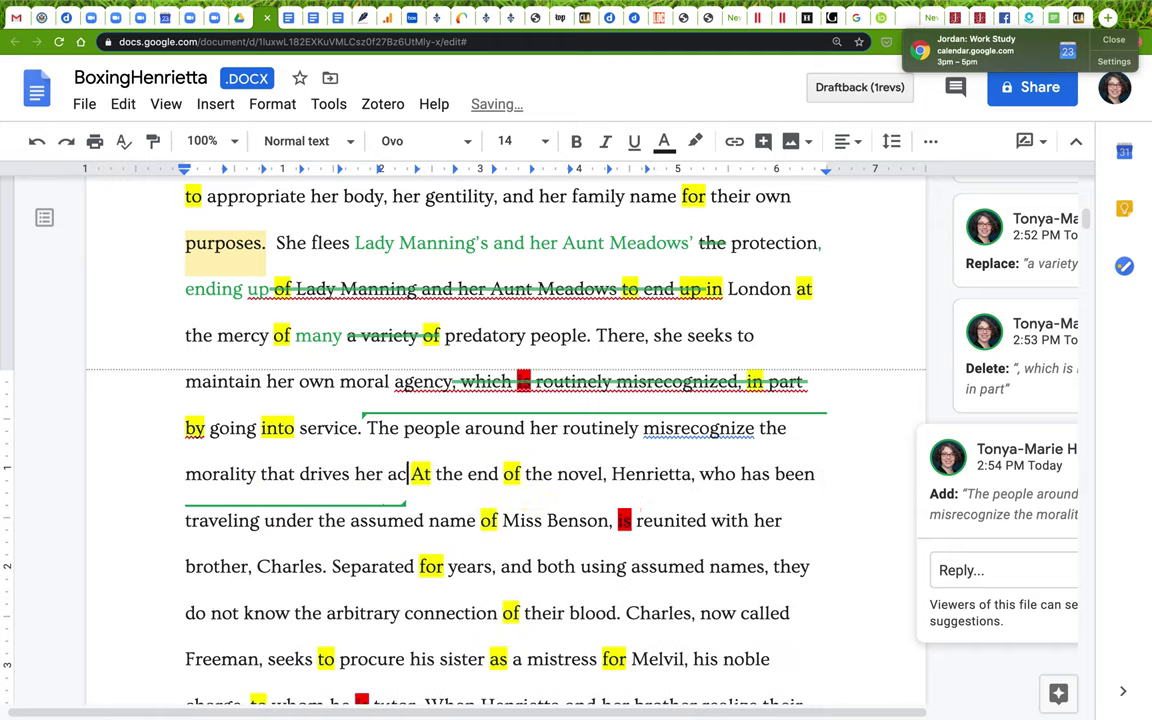
text(.)
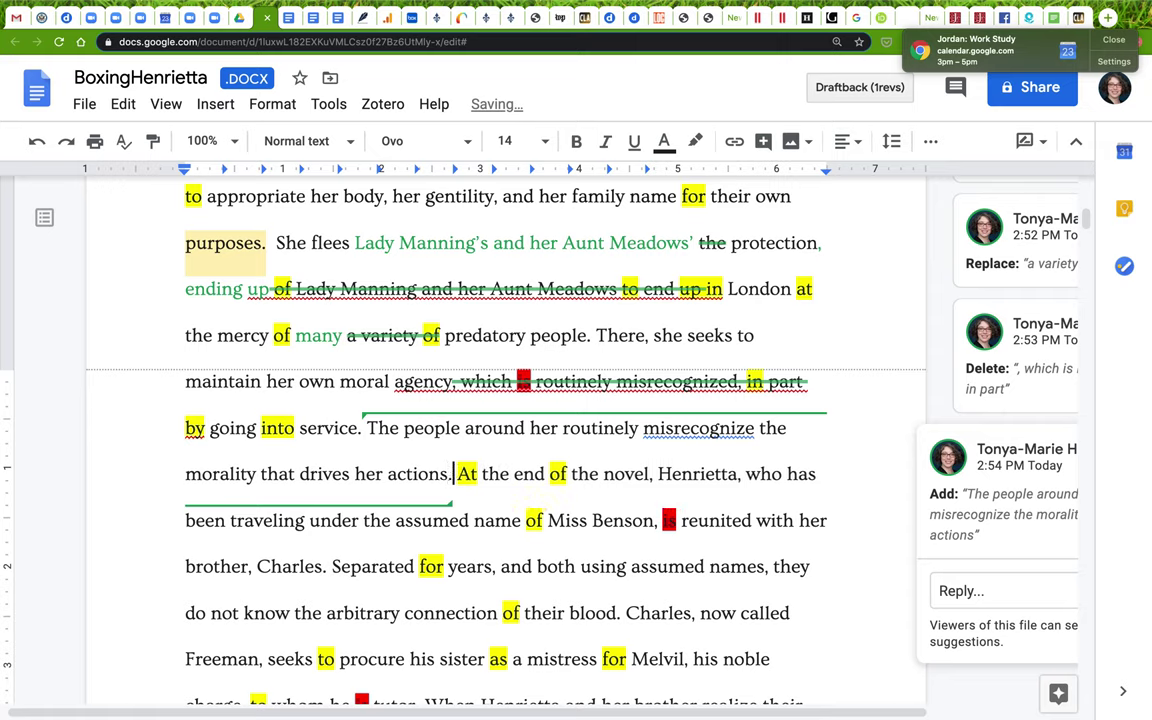
click(318, 428)
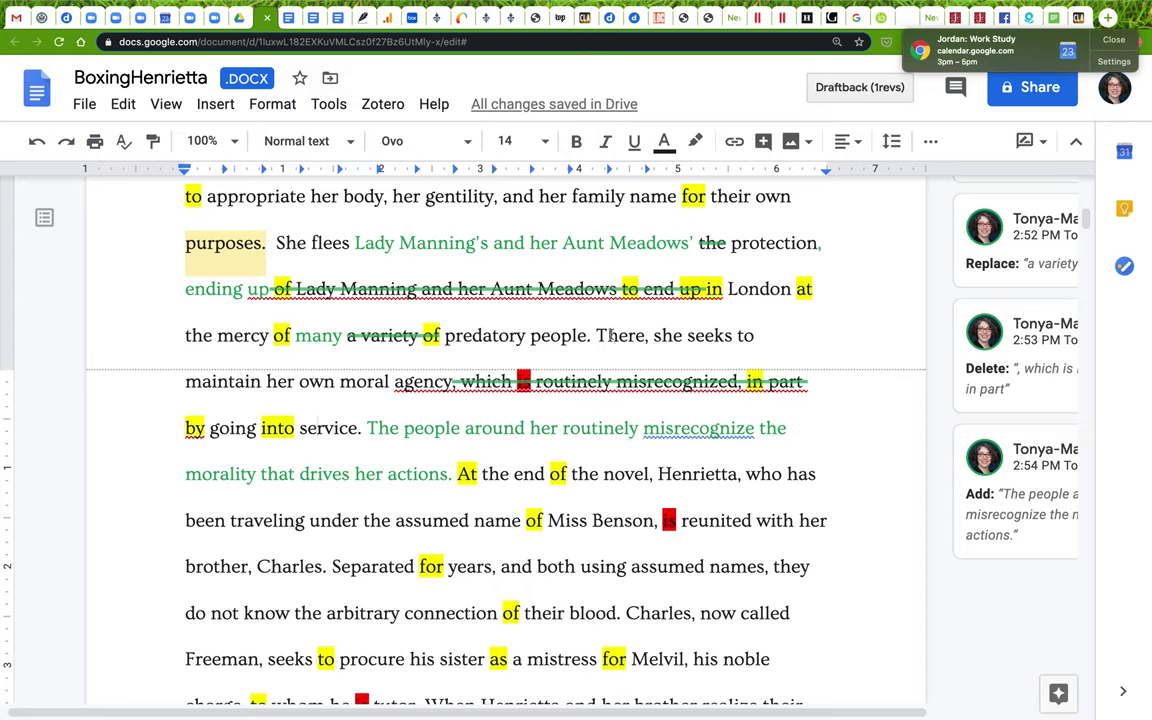
drag(597, 335, 459, 476)
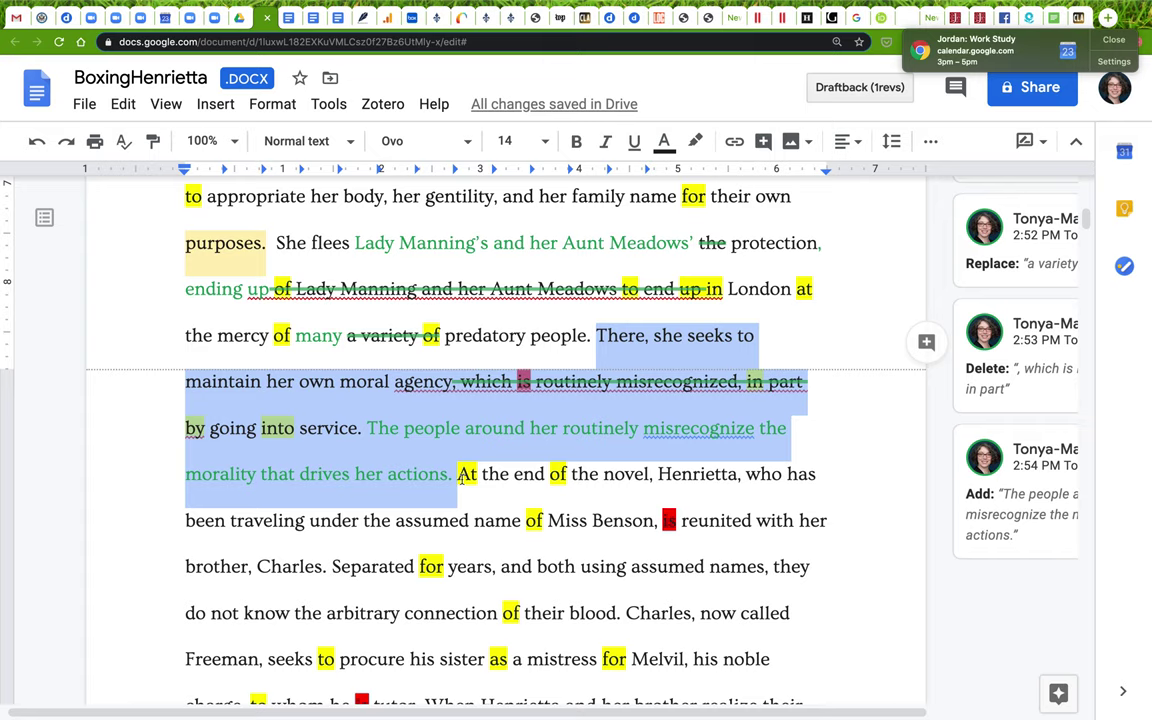
click(362, 428)
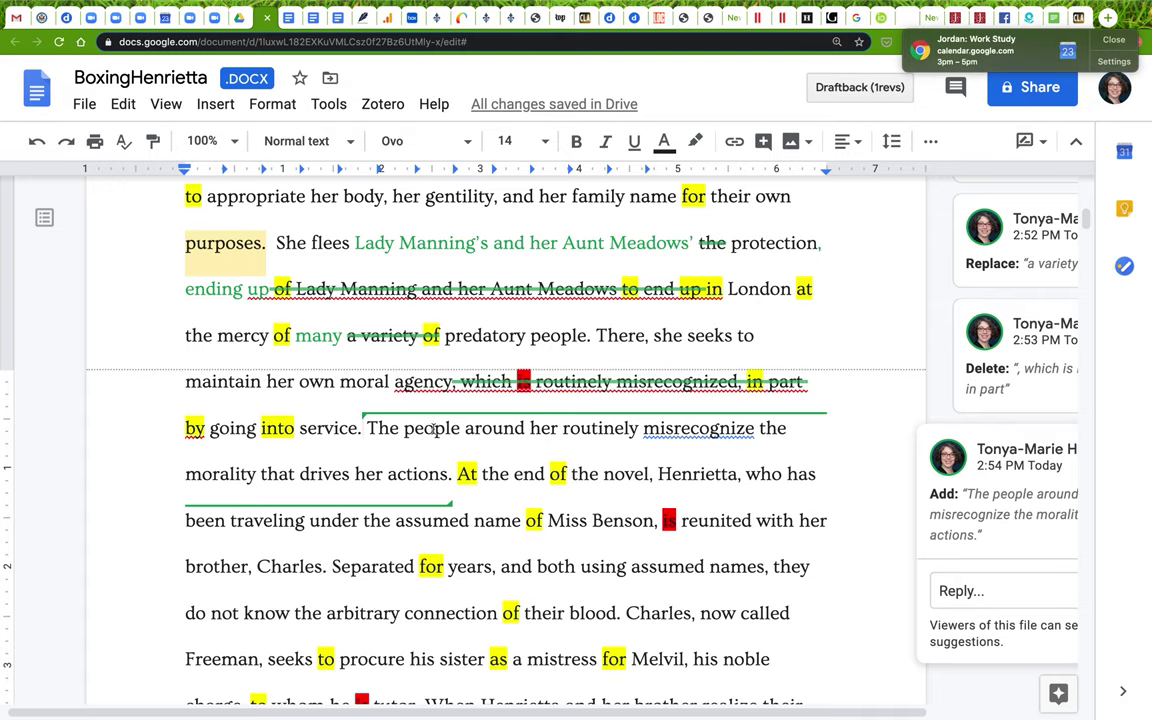
Suggest replacing "is reunited" with "reconnects" before "with her brother, Charles".
scroll(465, 489, down, 5)
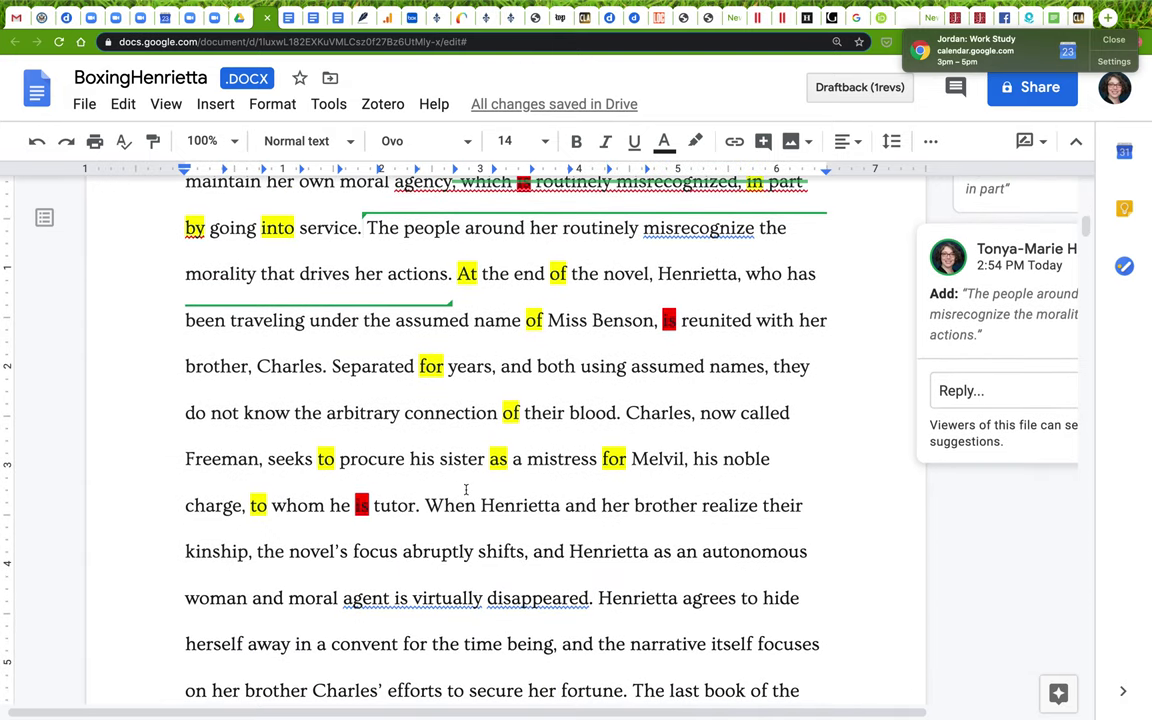
drag(456, 270, 335, 367)
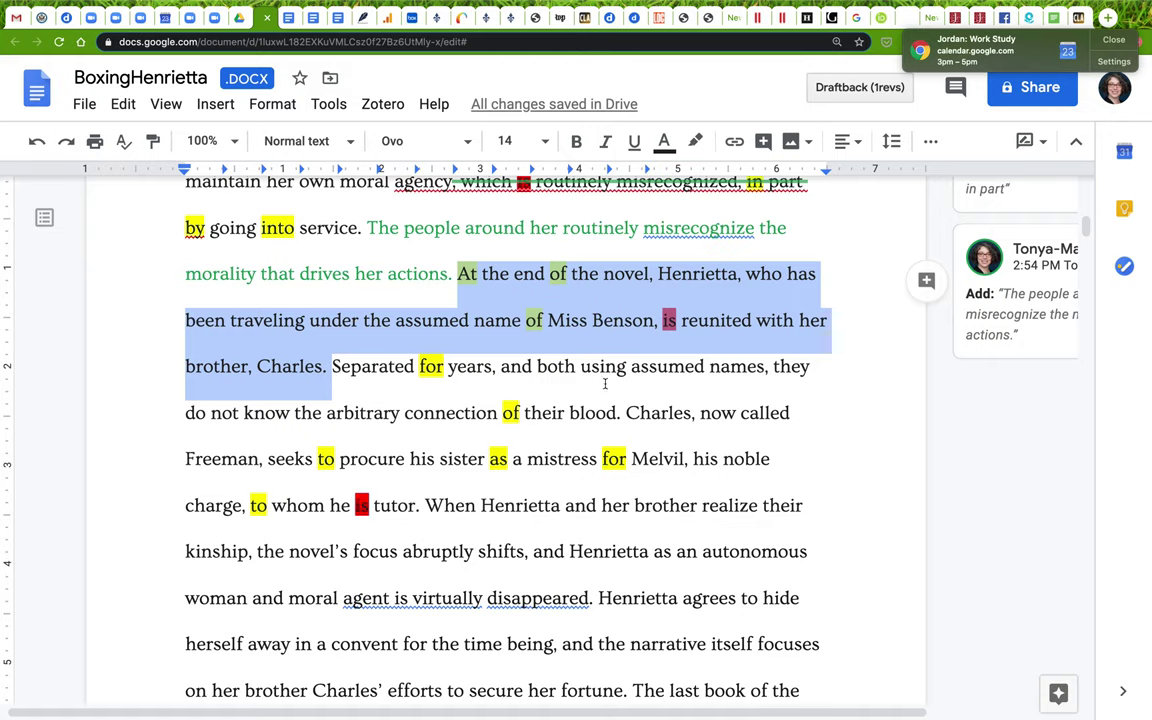
double_click(701, 323)
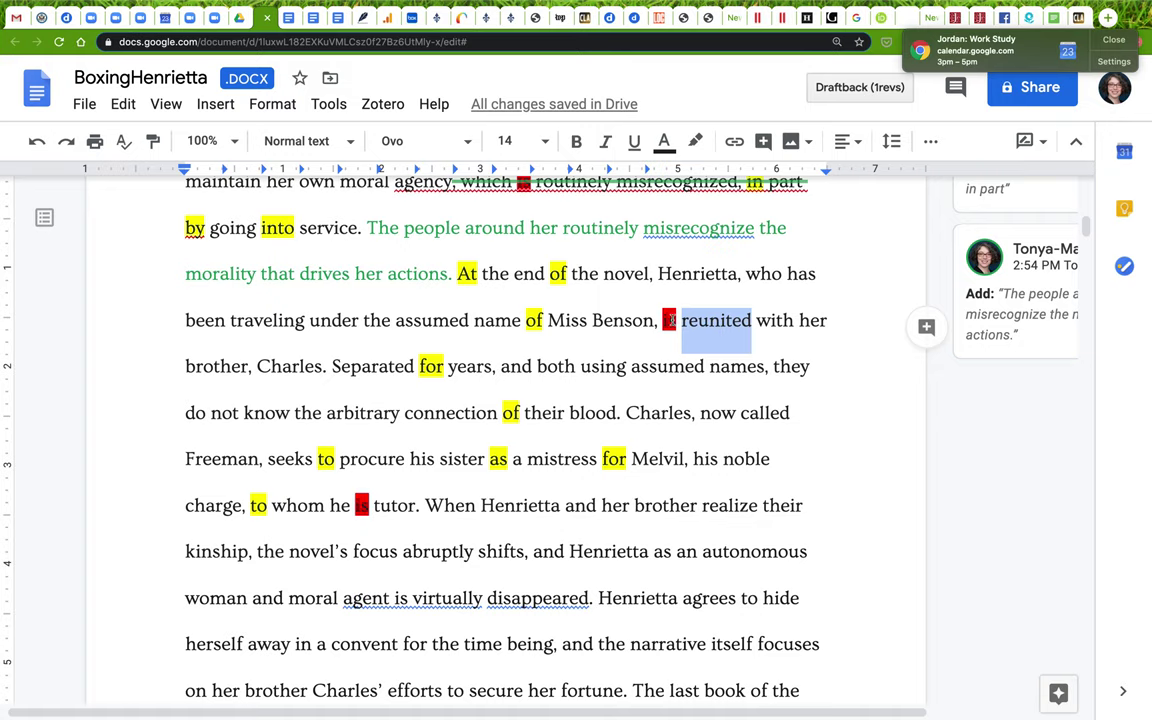
click(664, 320)
drag(664, 320, 752, 330)
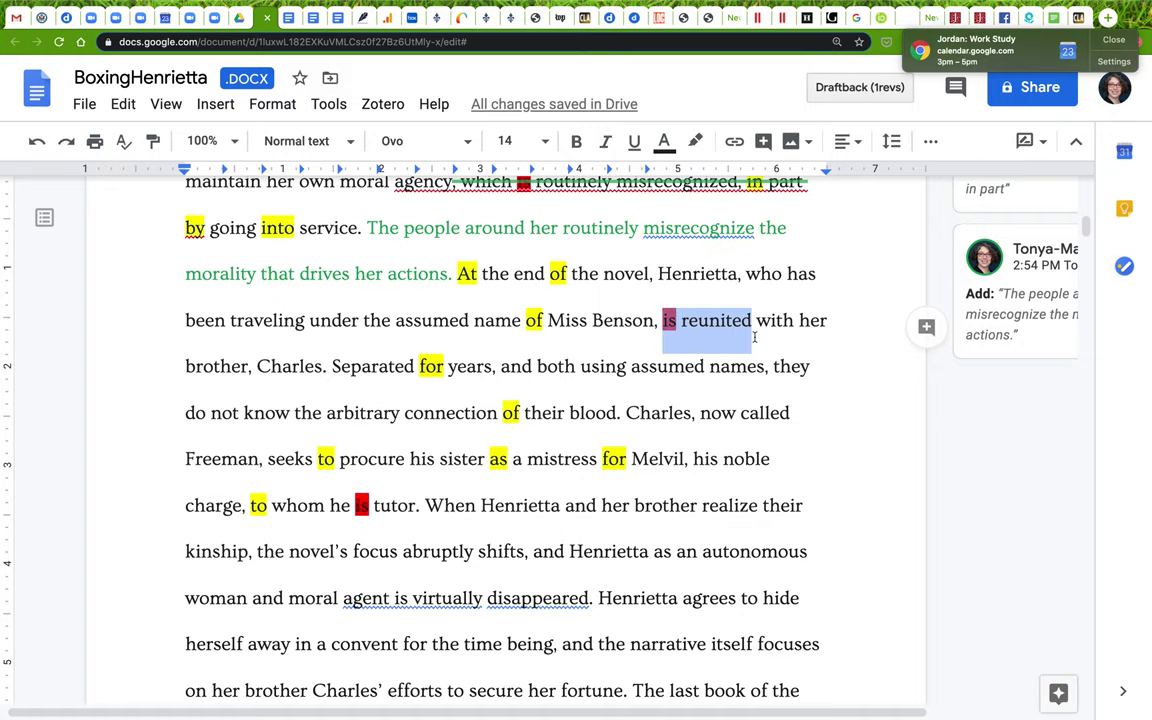
text(reconnects)
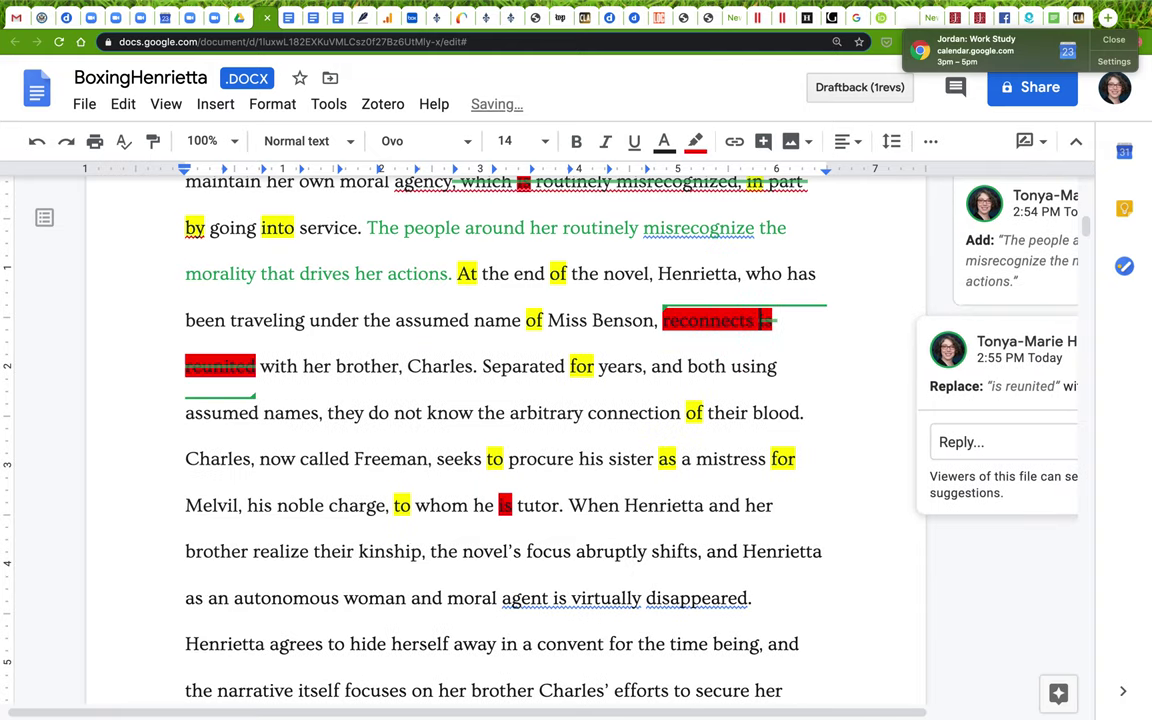
Remove the red highlight from the inserted word "reconnects".
double_click(744, 328)
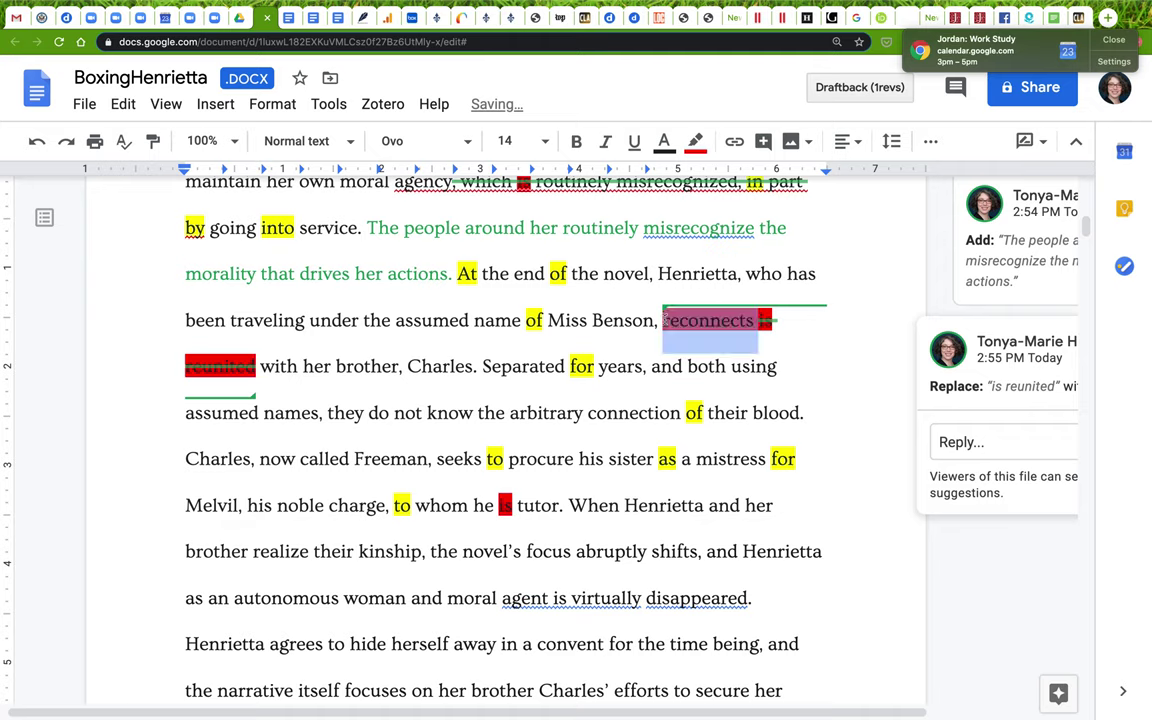
click(700, 146)
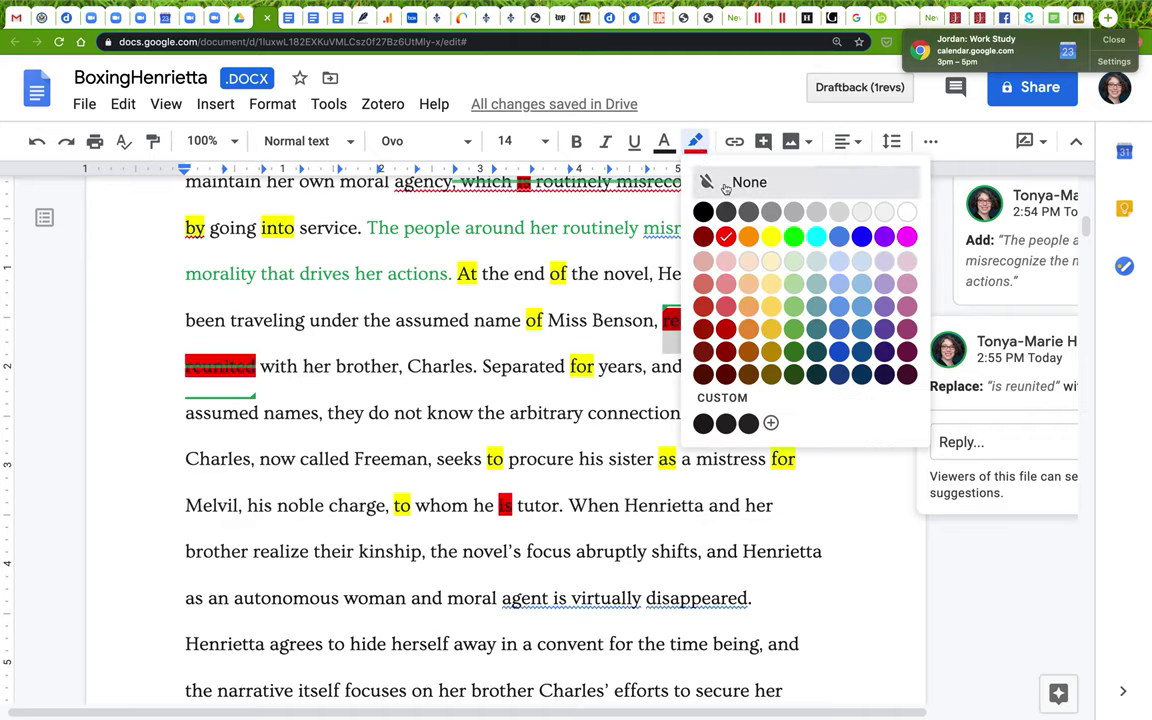
click(712, 181)
click(698, 366)
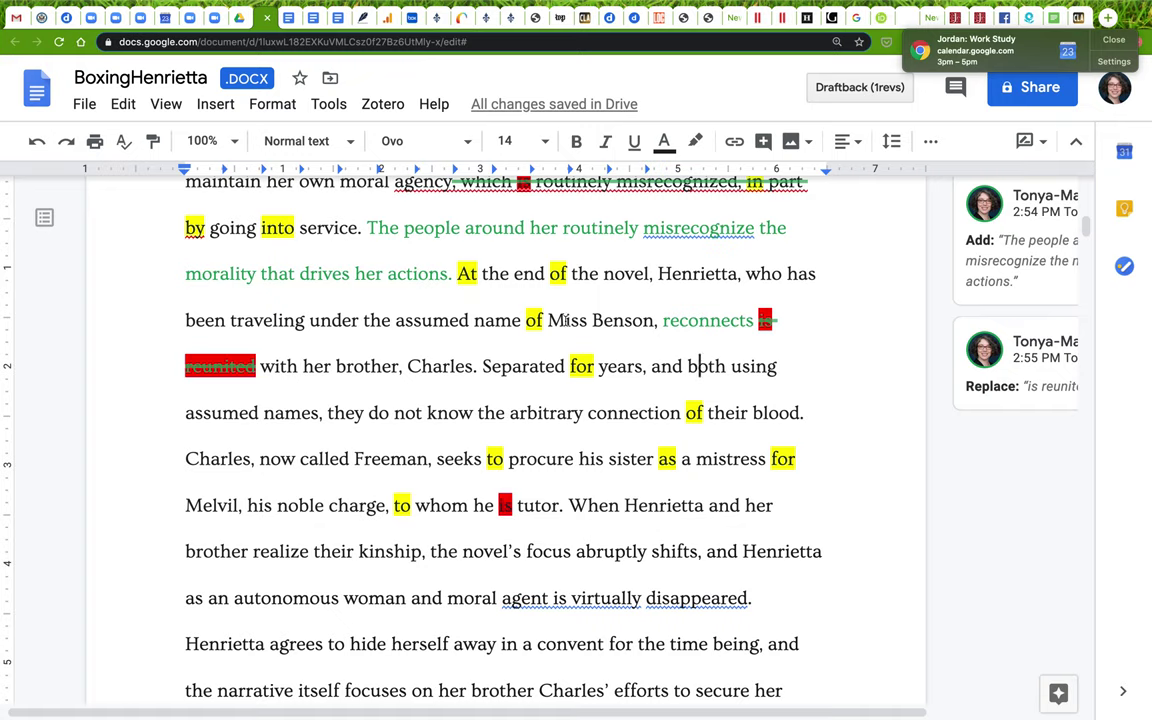
Suggest replacing "under the assumed name of" with "anonymously as" before "Miss Benson".
drag(748, 276, 229, 323)
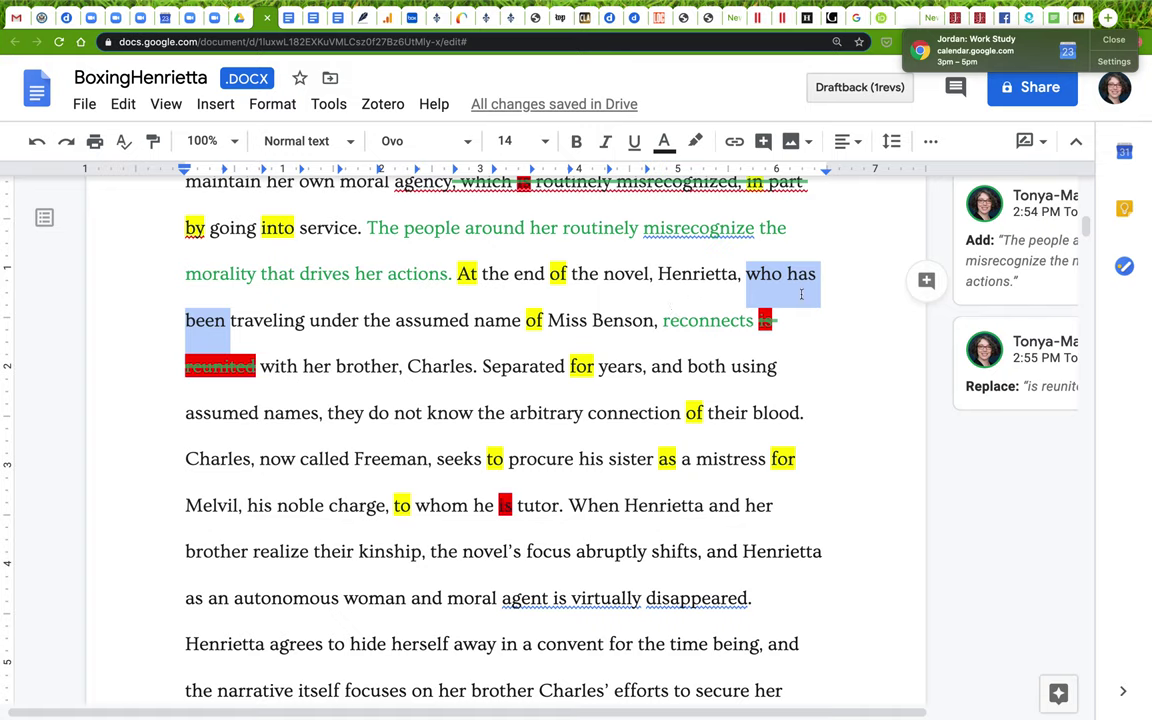
click(310, 320)
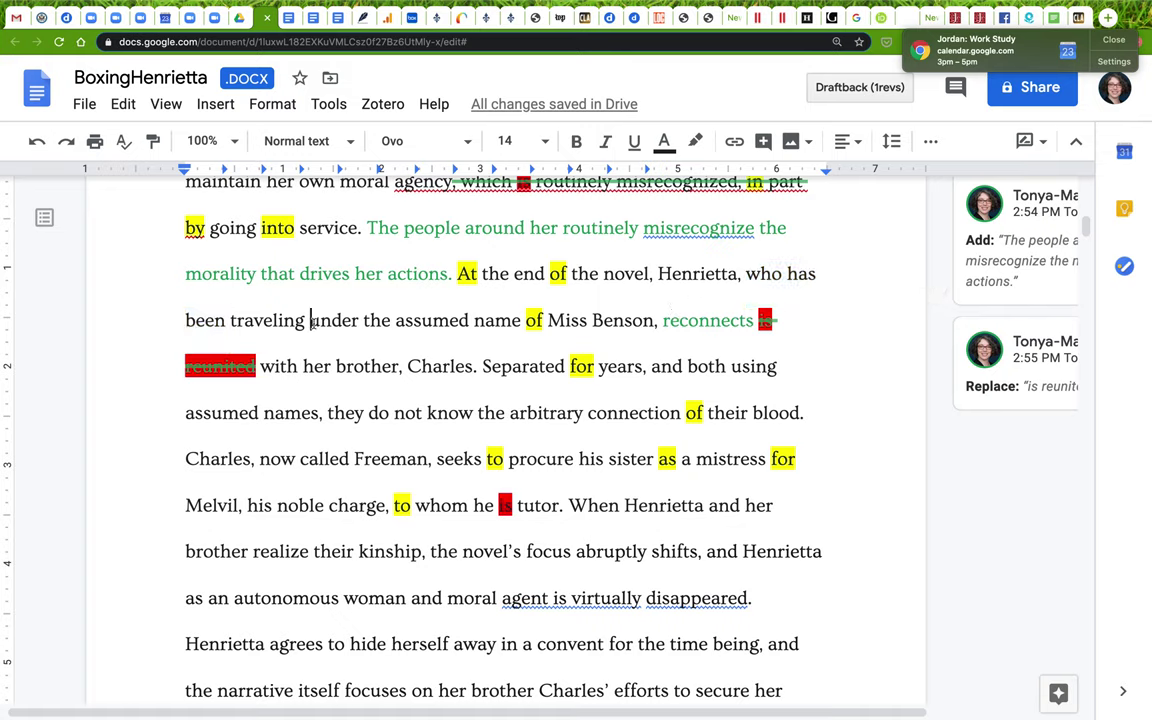
text(anonymous)
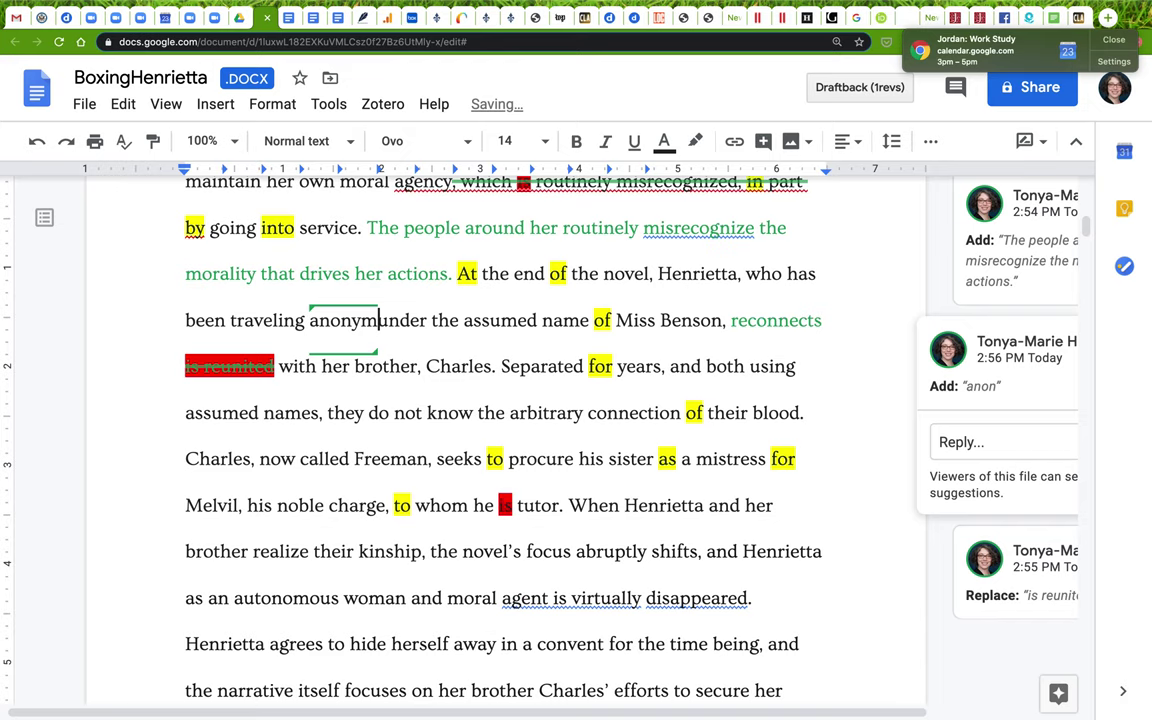
text(ly as)
drag(449, 320, 688, 320)
key(BackSpace)
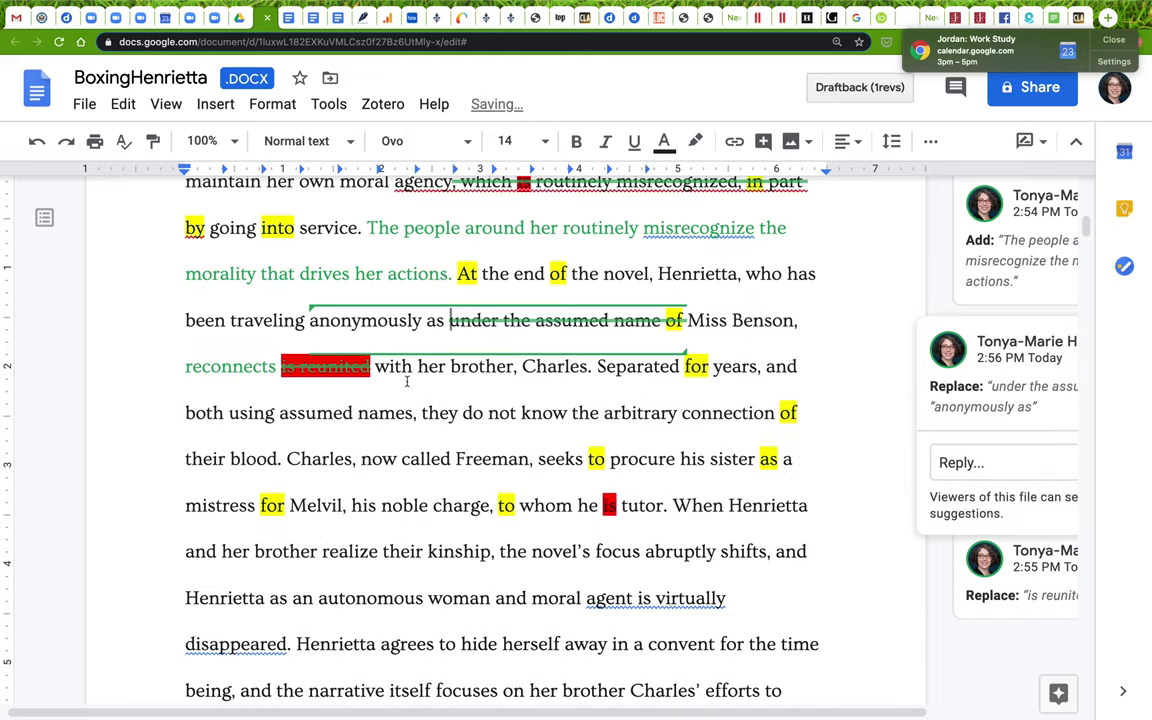
Change the suggested word "anonymously" before "as" to "incognita".
double_click(360, 320)
key(BackSpace)
text(incognita)
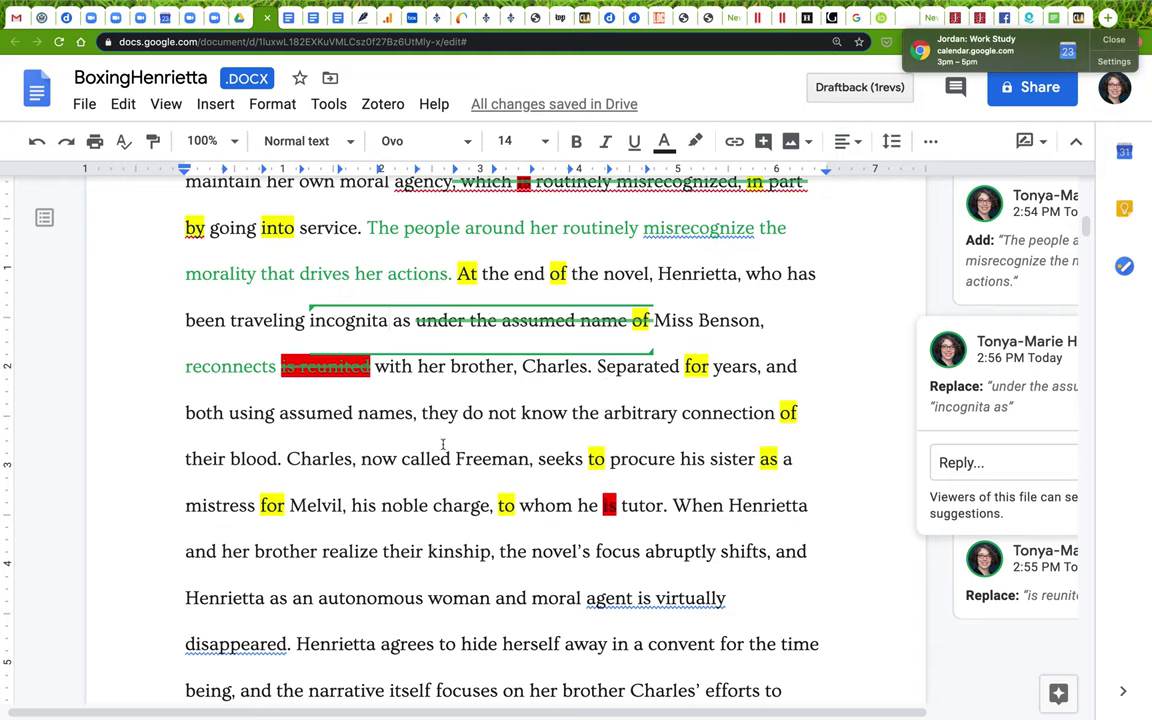
click(428, 415)
click(604, 414)
click(663, 414)
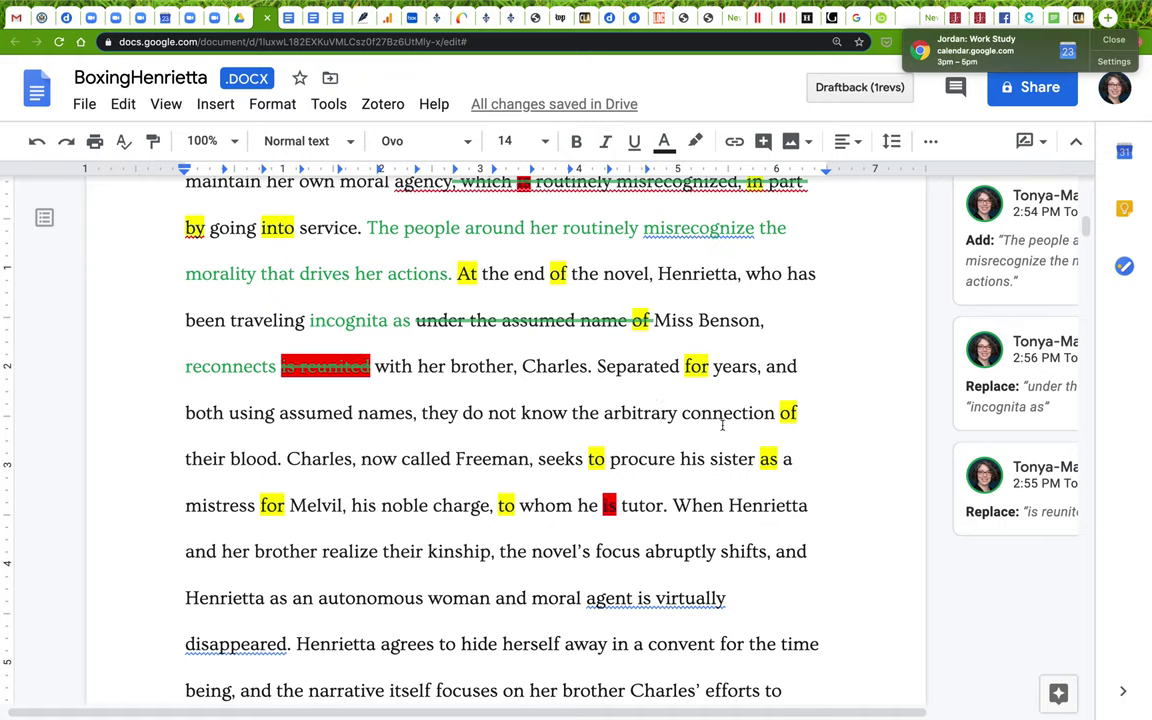
click(463, 414)
click(380, 414)
Try to suggest inserting ", tutor to his" after "Charles" in the sentence beginning "Charles, now called Freeman".
scroll(383, 417, down, 2)
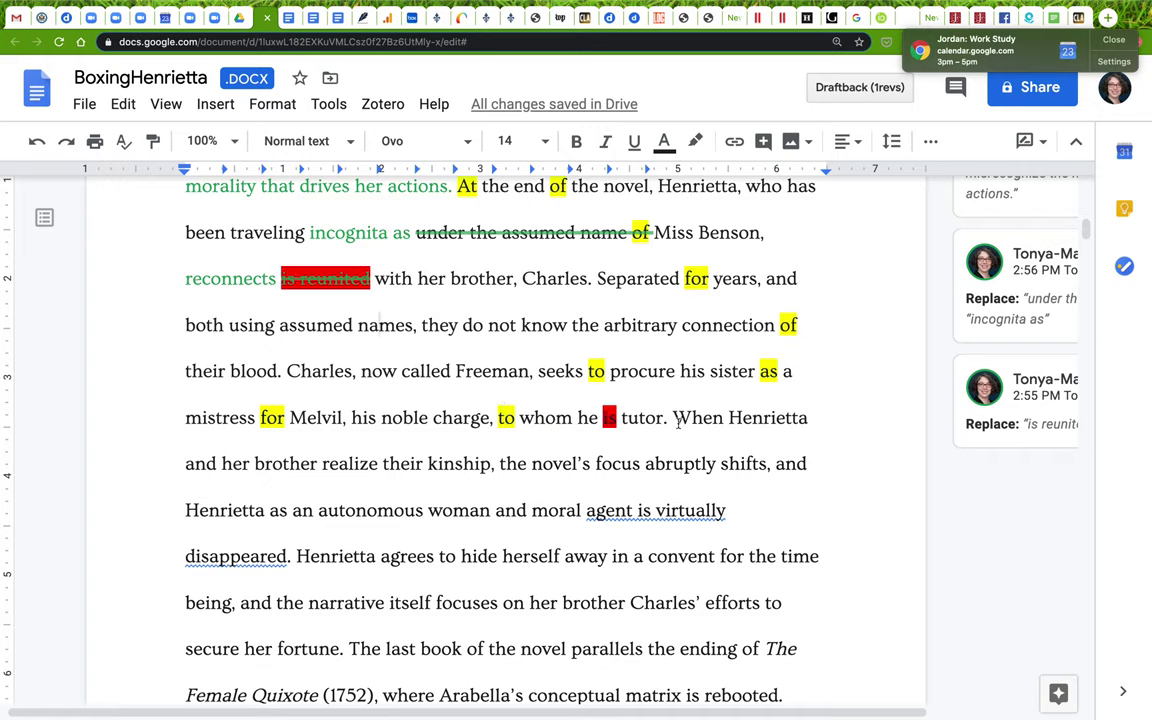
drag(287, 371, 668, 422)
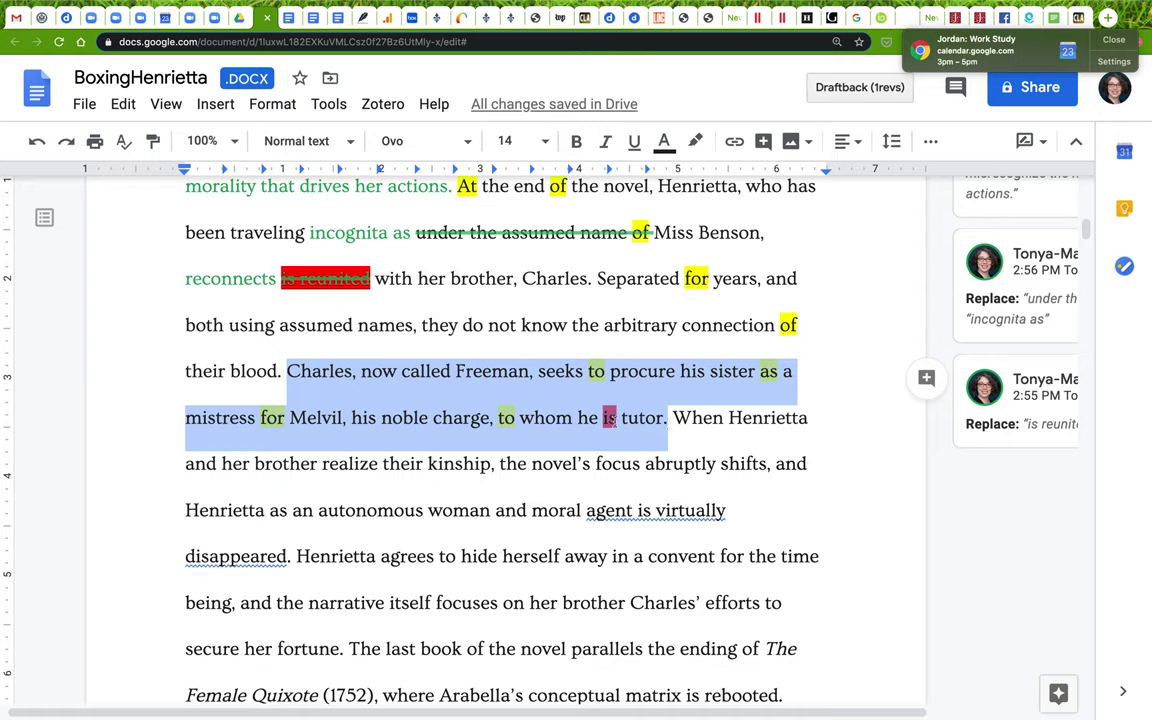
double_click(645, 420)
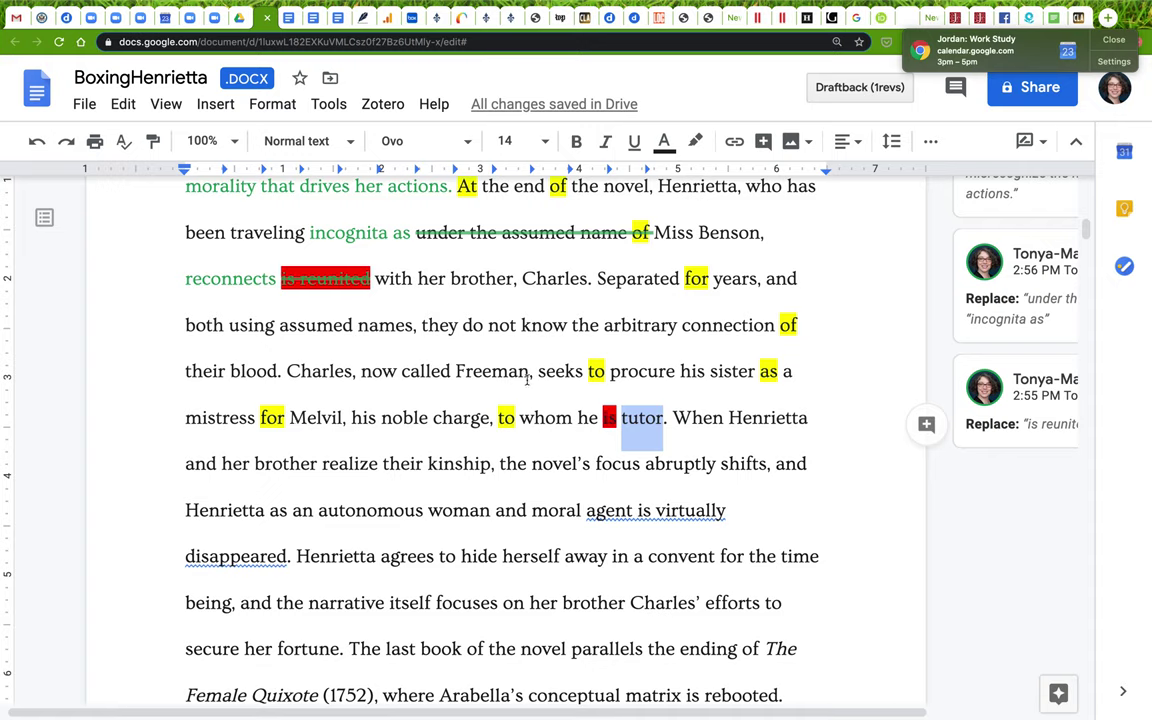
click(353, 372)
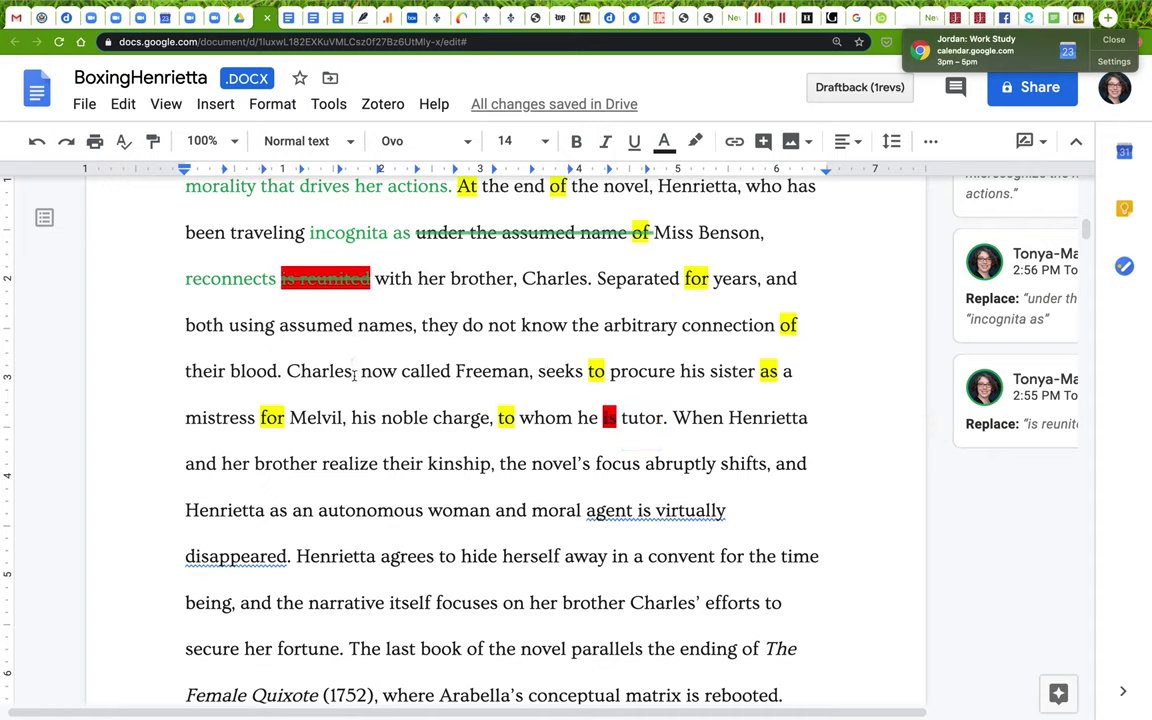
text(,)
text(tutot)
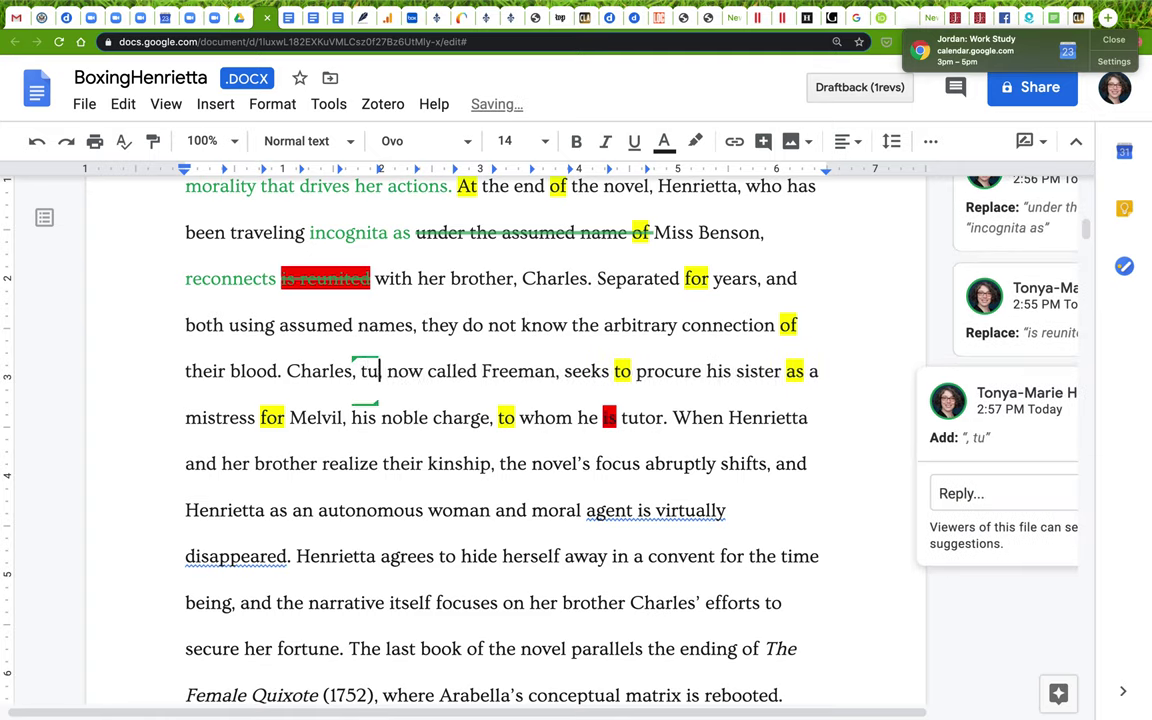
key(BackSpace)
text(r)
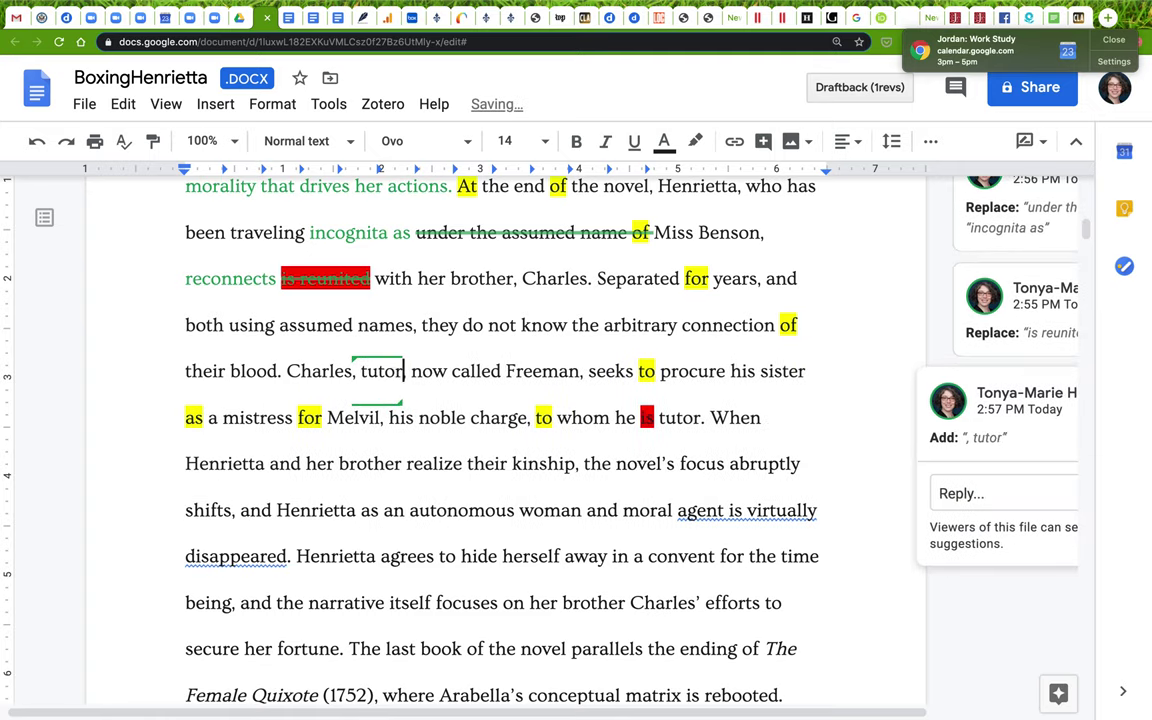
text( to his ,)
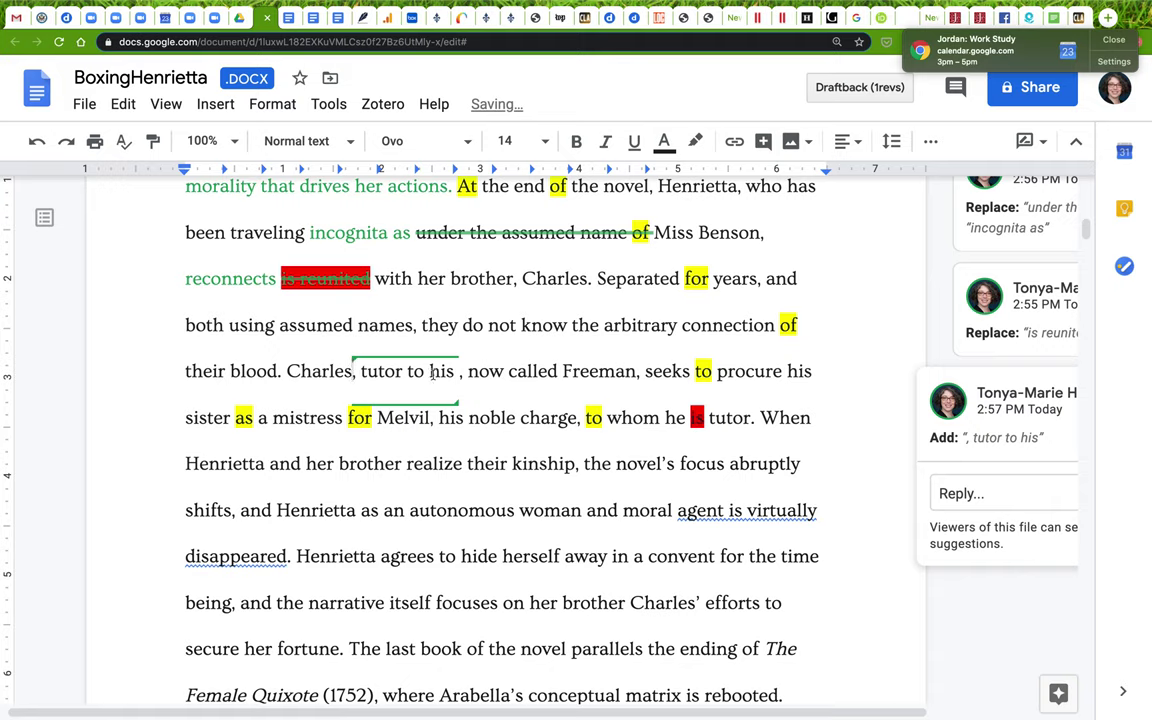
Delete the suggested insertion ", tutor to his" after "Charles".
key(Delete)
key(Delete)
key(BackSpace)
key(BackSpace)
key(BackSpace)
key(BackSpace)
key(BackSpace)
key(BackSpace)
key(BackSpace)
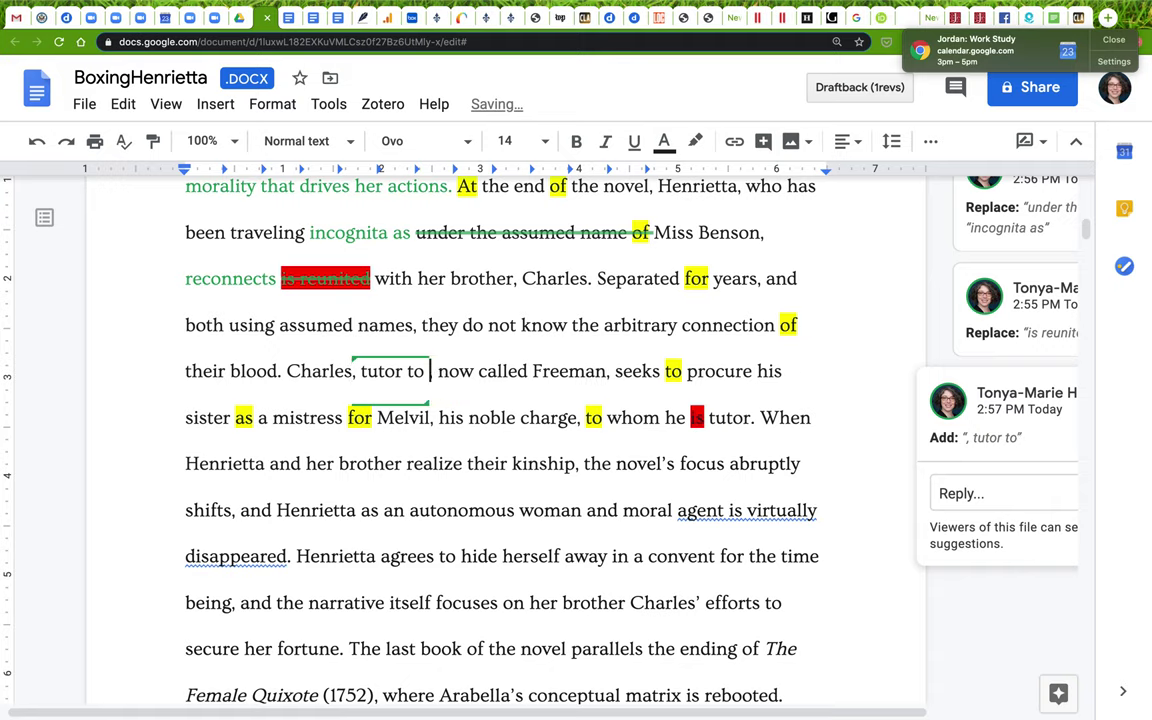
key(BackSpace)
key(BackSpace)
key(BackSpace)
key(BackSpace)
key(BackSpace)
key(BackSpace)
key(BackSpace)
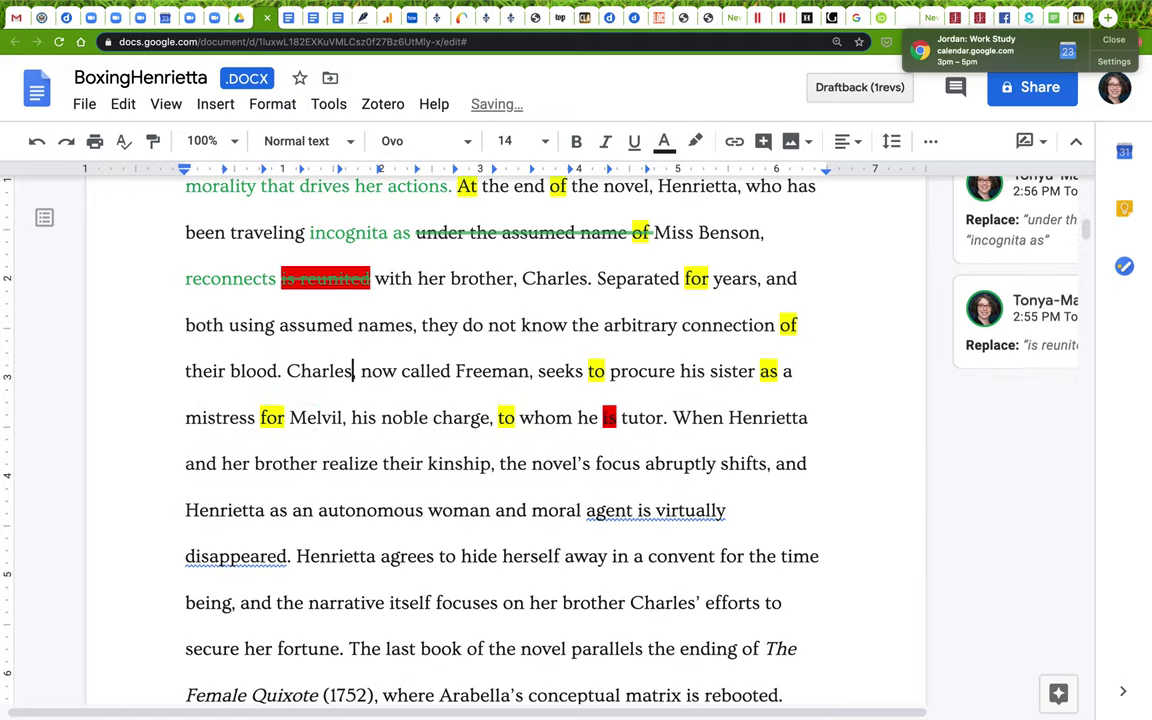
click(603, 418)
key(shift+Right)
key(shift+Right)
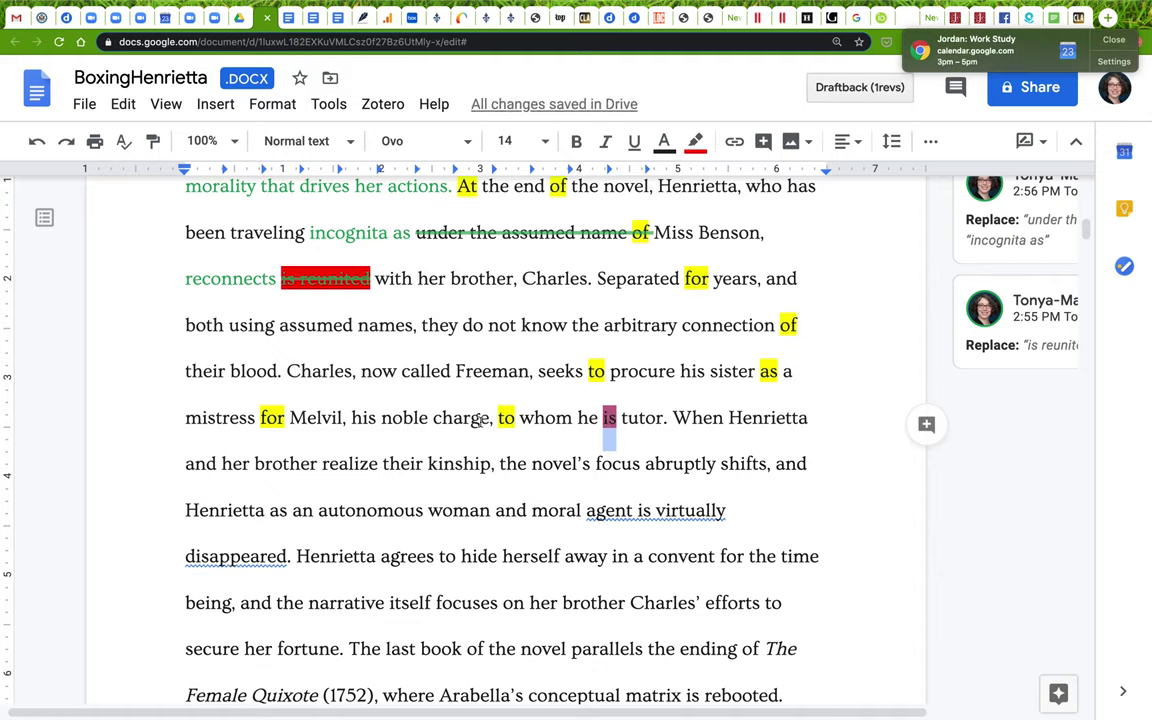
click(352, 418)
drag(287, 371, 673, 418)
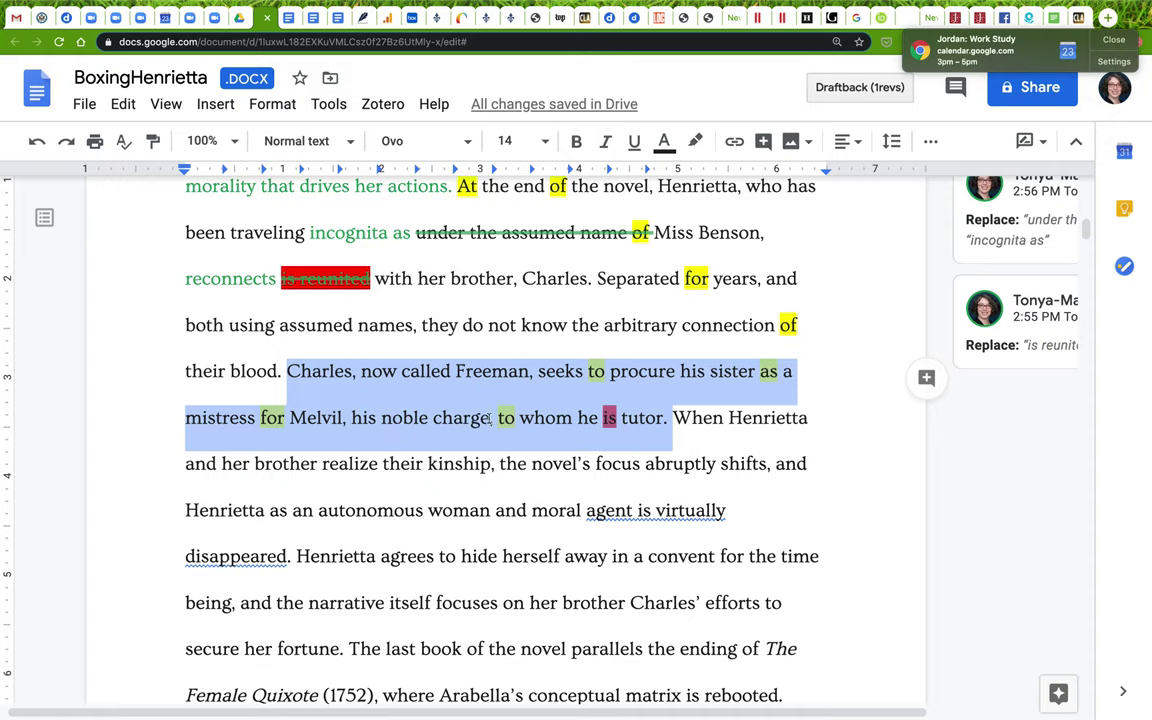
Suggest replacing "his noble charge, to whom he is tutor." after "Melvil," with "the young nobleman he has been tutoring.".
double_click(363, 418)
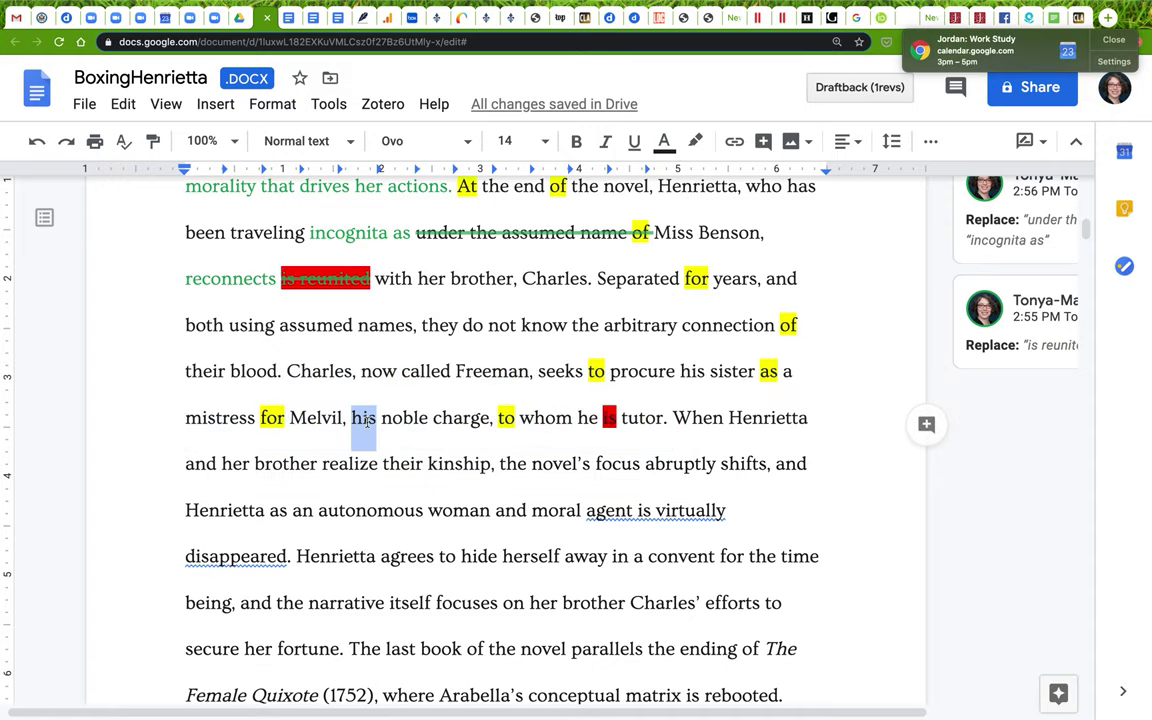
text(the young )
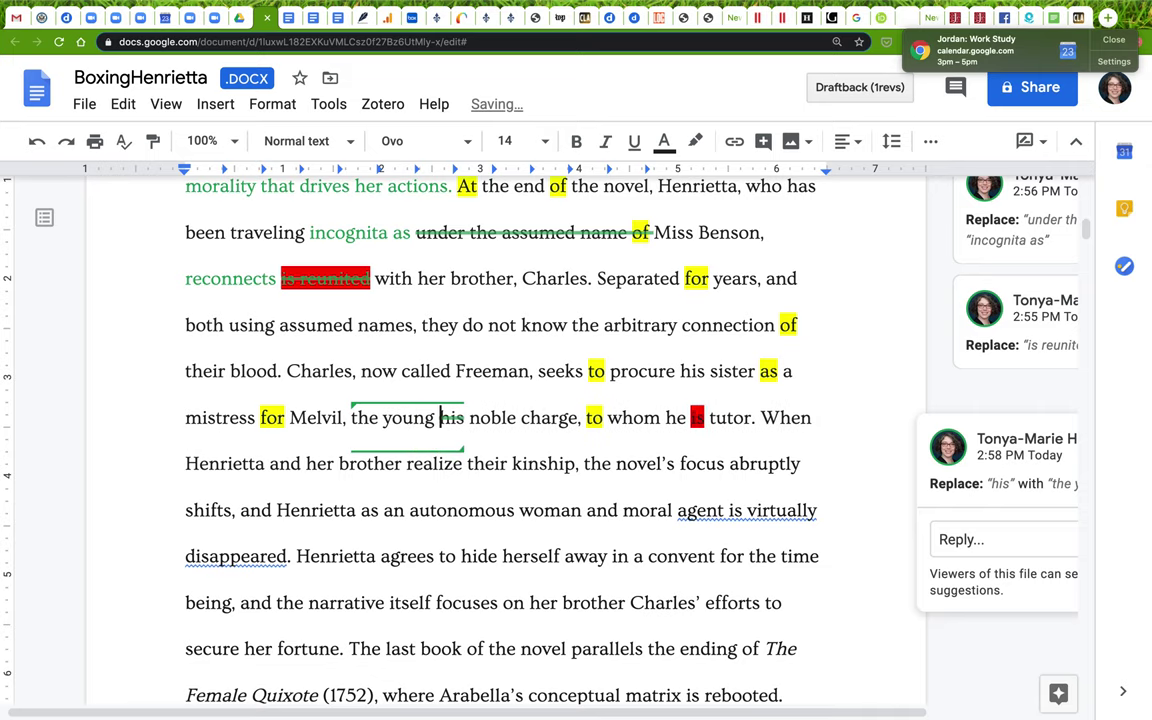
text(nobleman he )
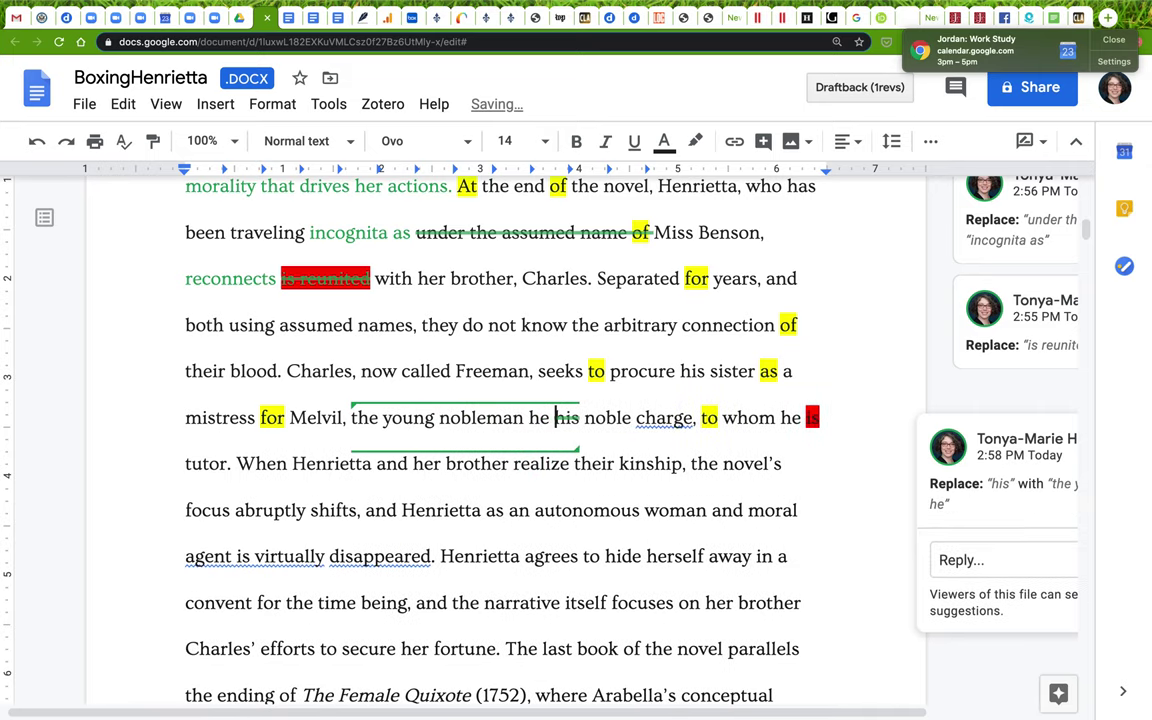
text(has been tutor)
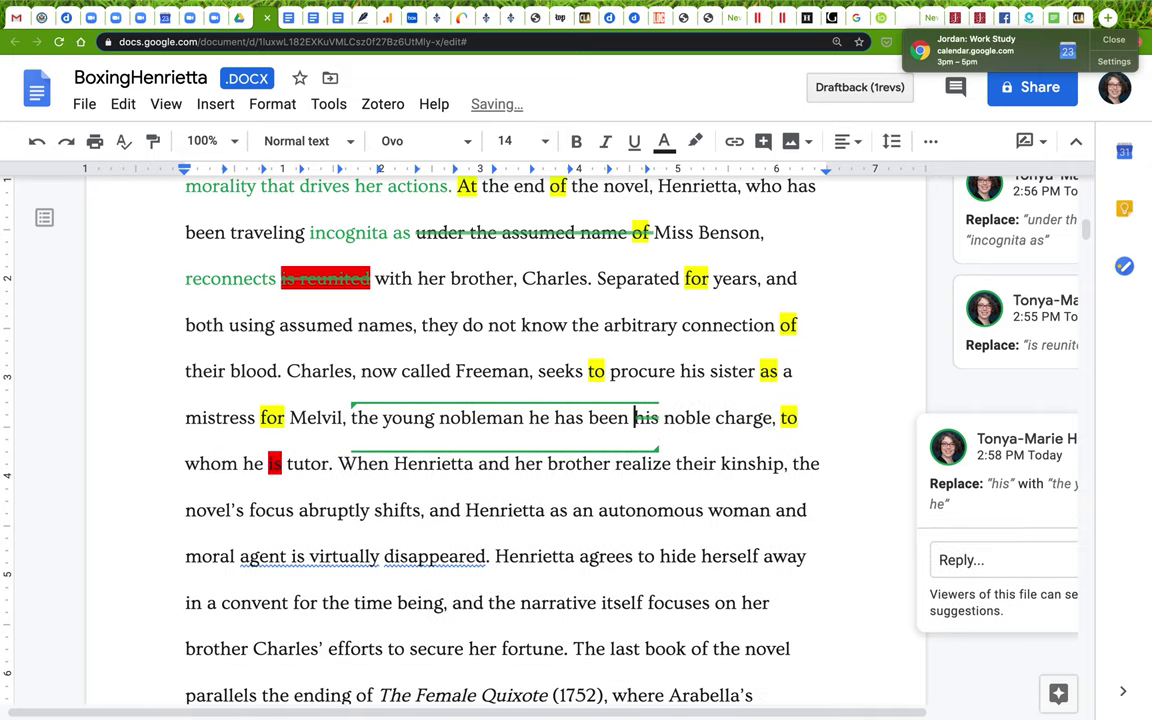
text(ing.)
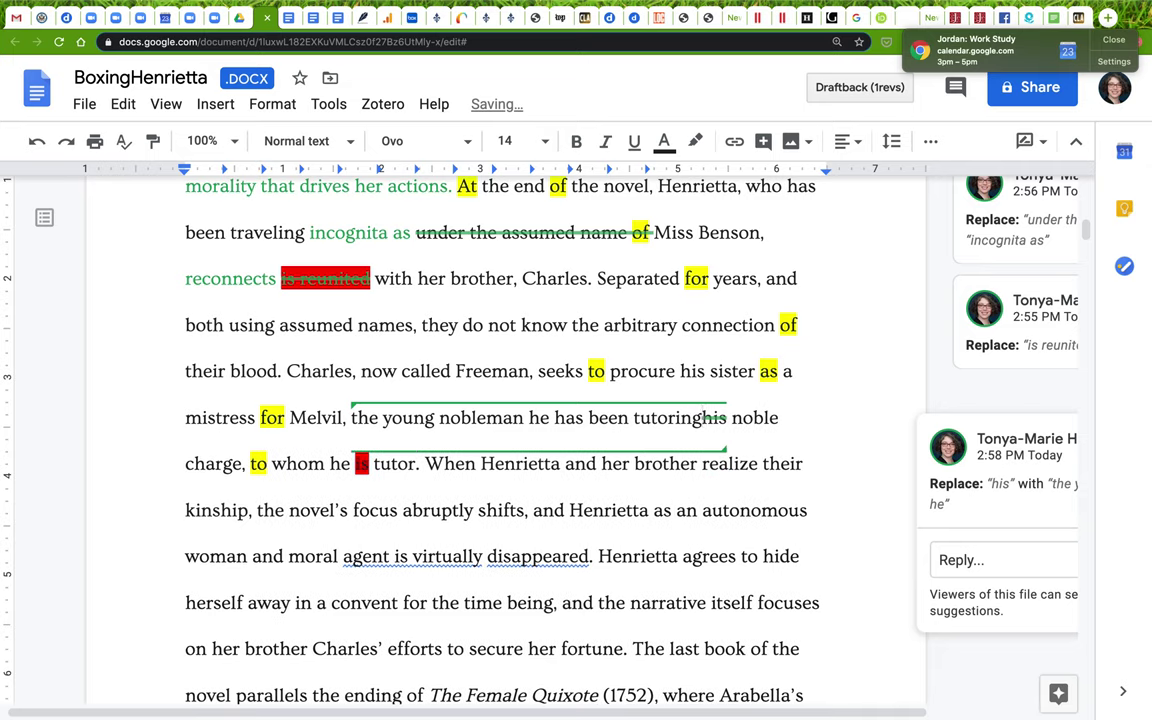
shift+click(421, 463)
key(BackSpace)
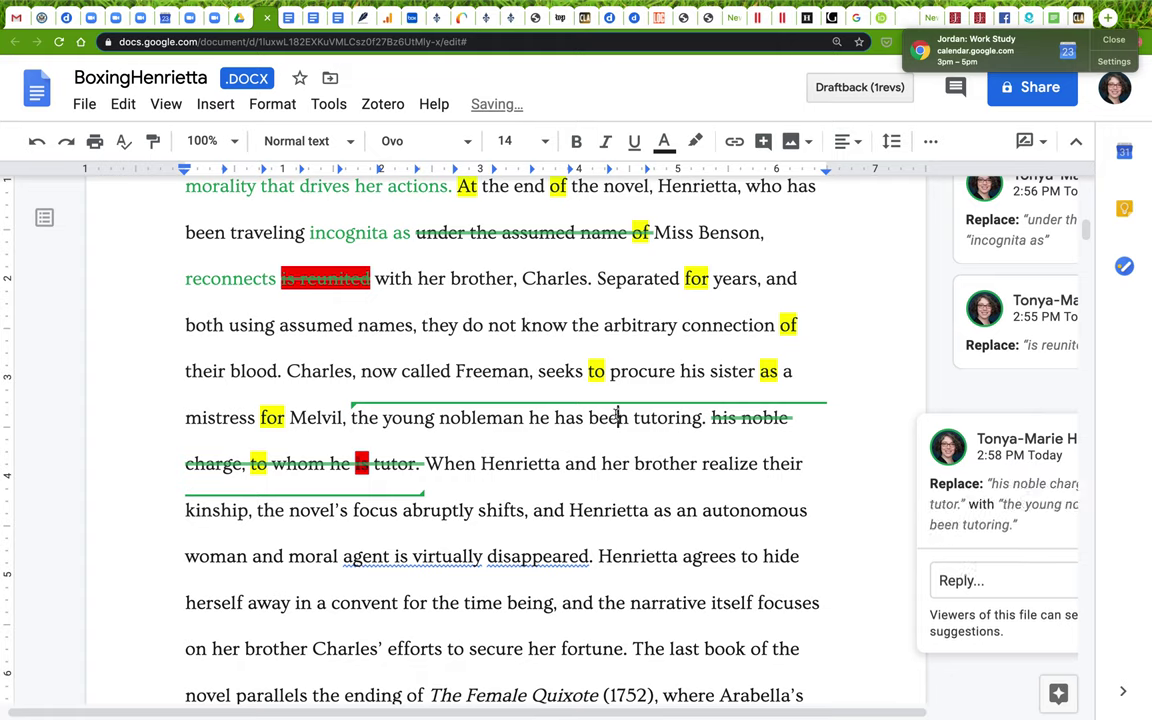
Change the suggested wording "tutoring." after "he has been" to "traveling with as tutor.".
double_click(610, 418)
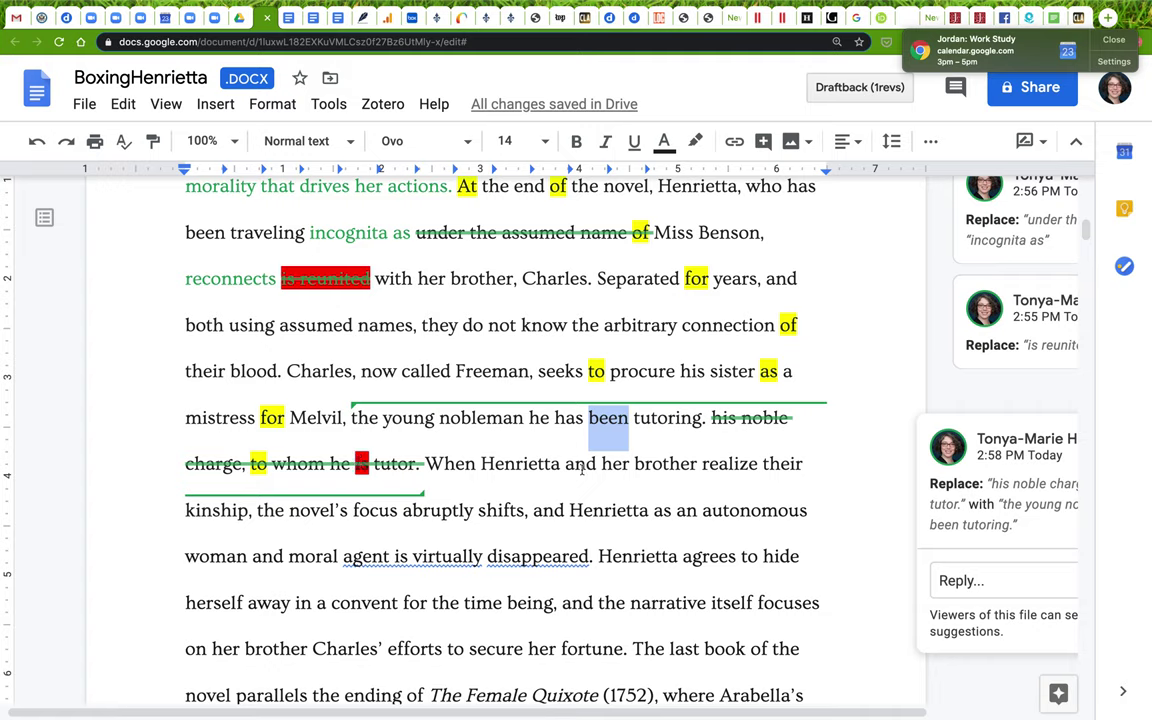
click(556, 418)
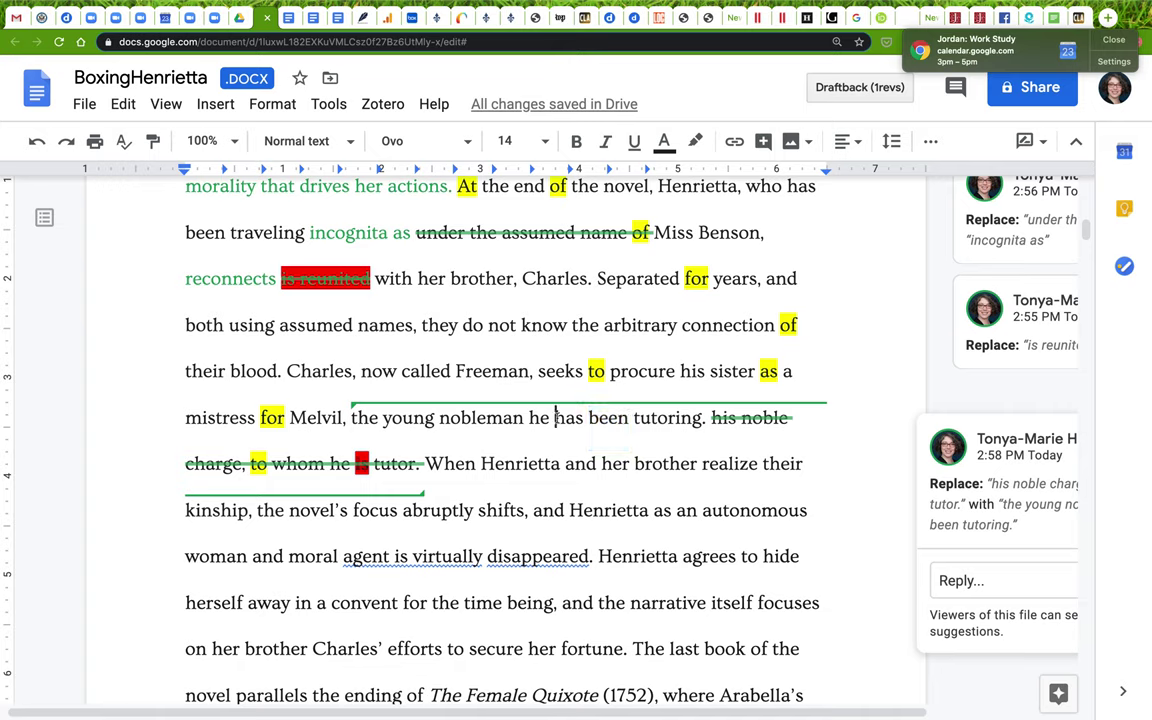
click(633, 418)
text(traveling with as)
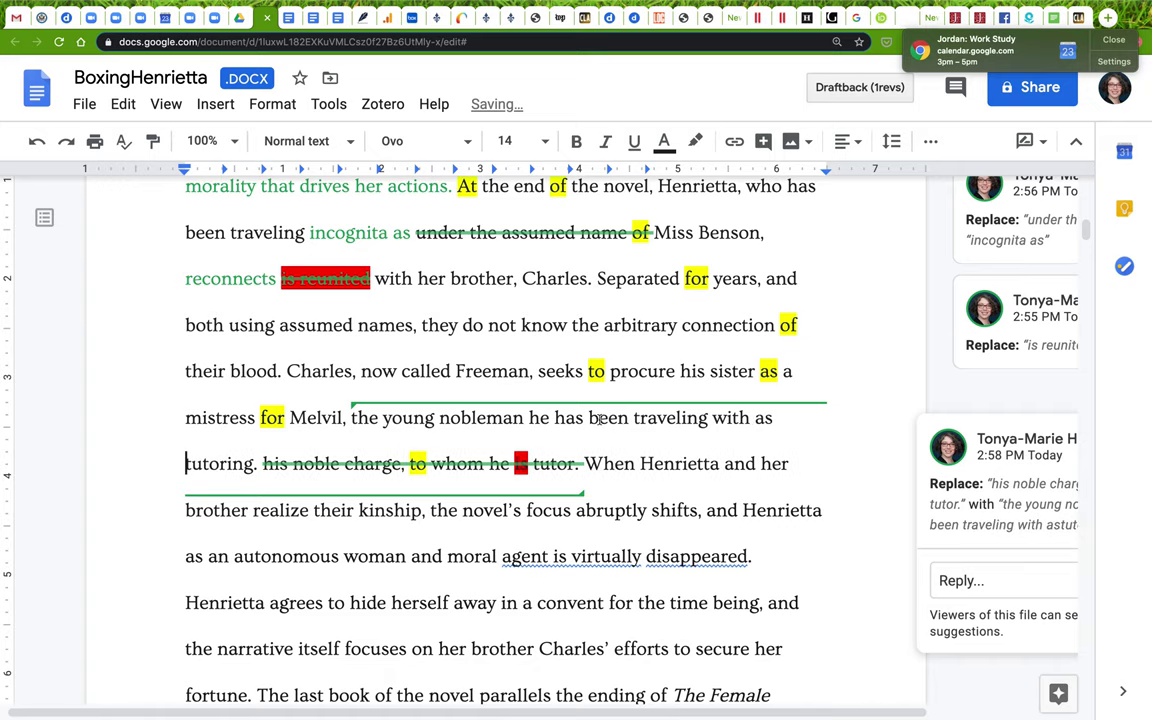
drag(226, 463, 257, 466)
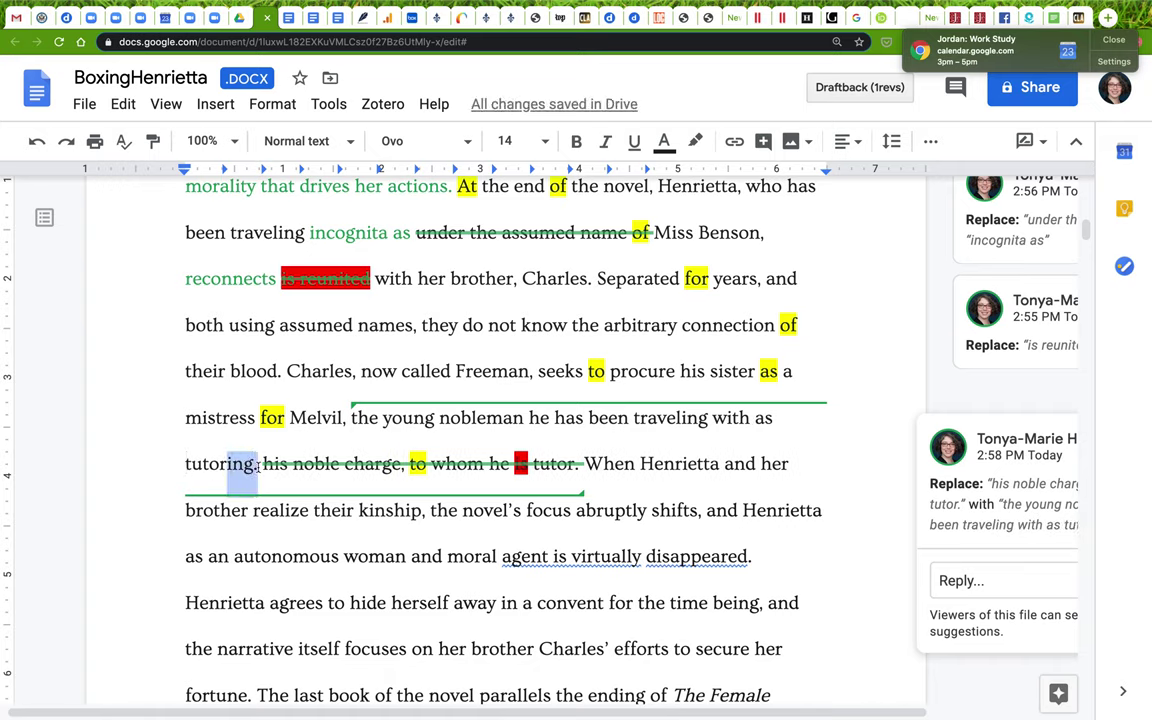
text(.)
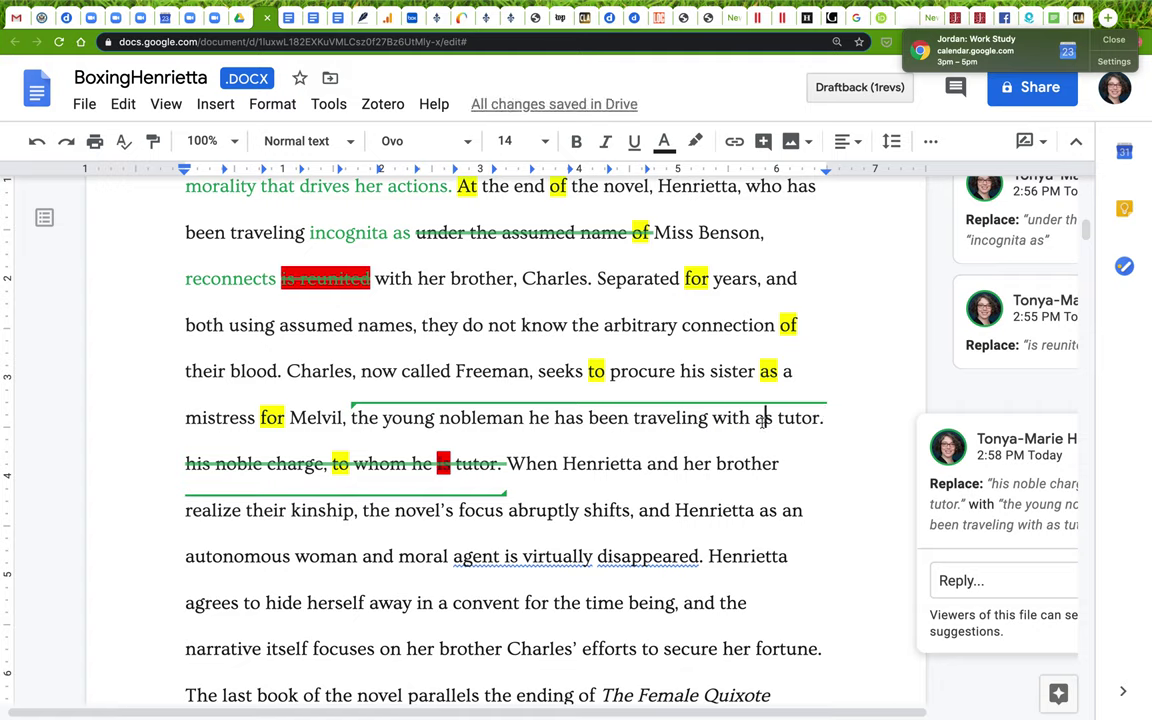
click(670, 485)
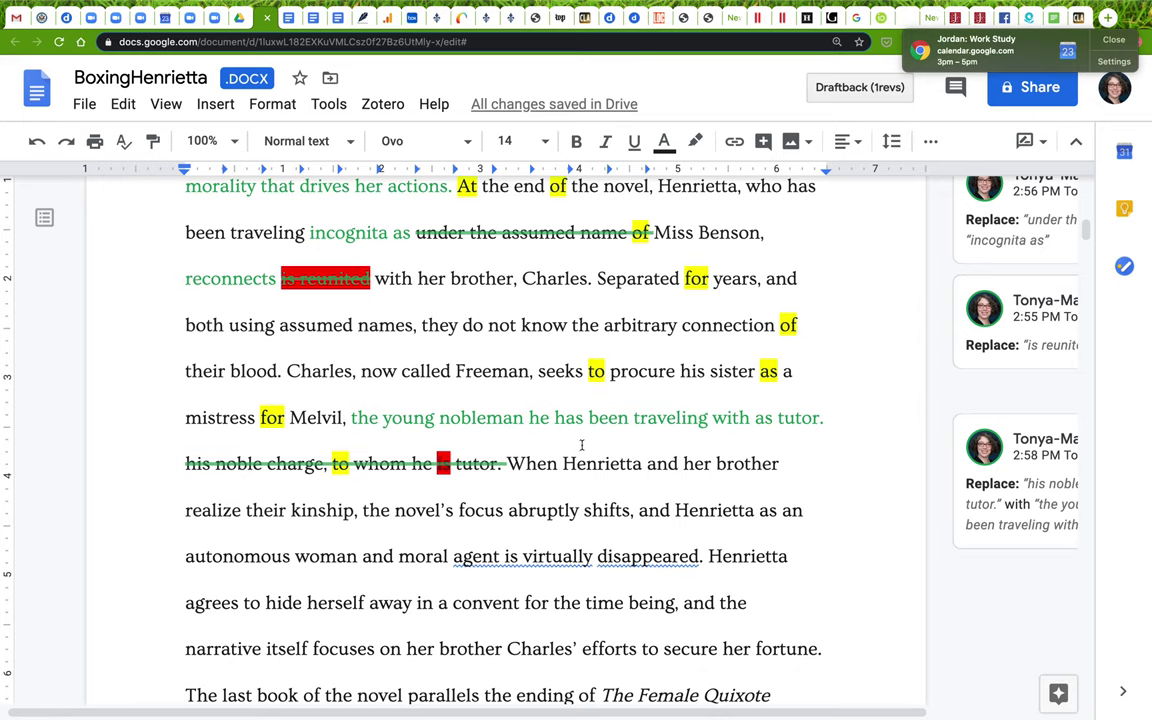
Select the word "is" in "moral agent is virtually disappeared".
scroll(581, 444, down, 3)
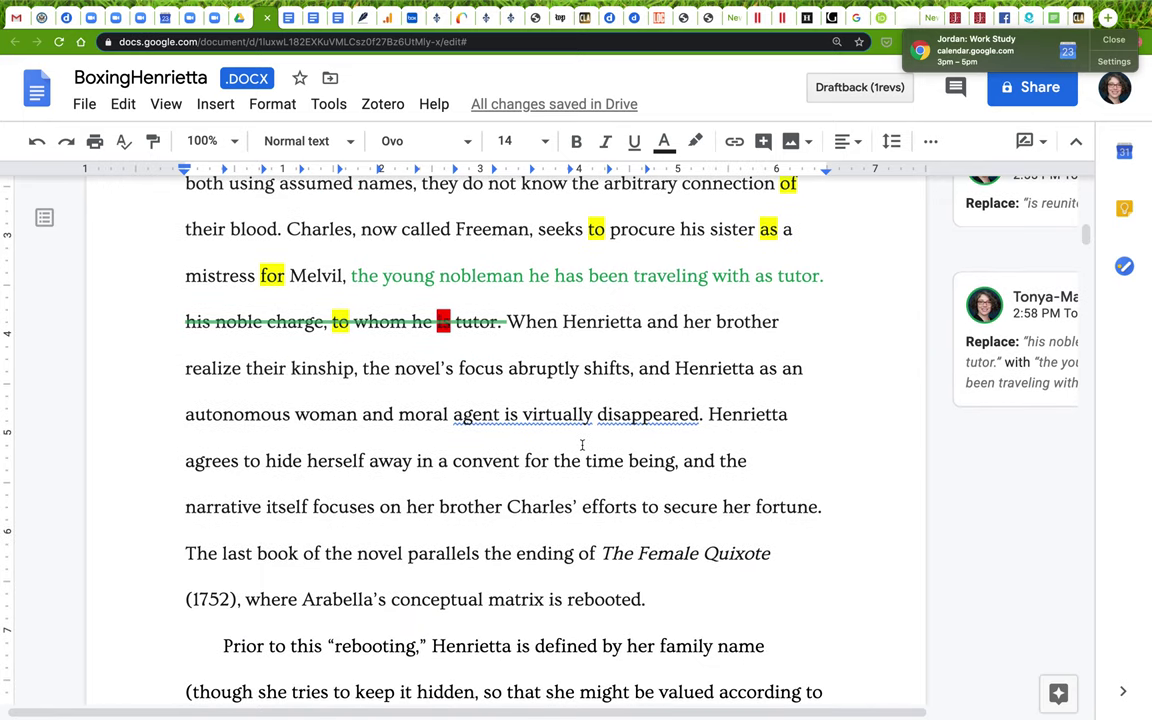
scroll(533, 351, down, 2)
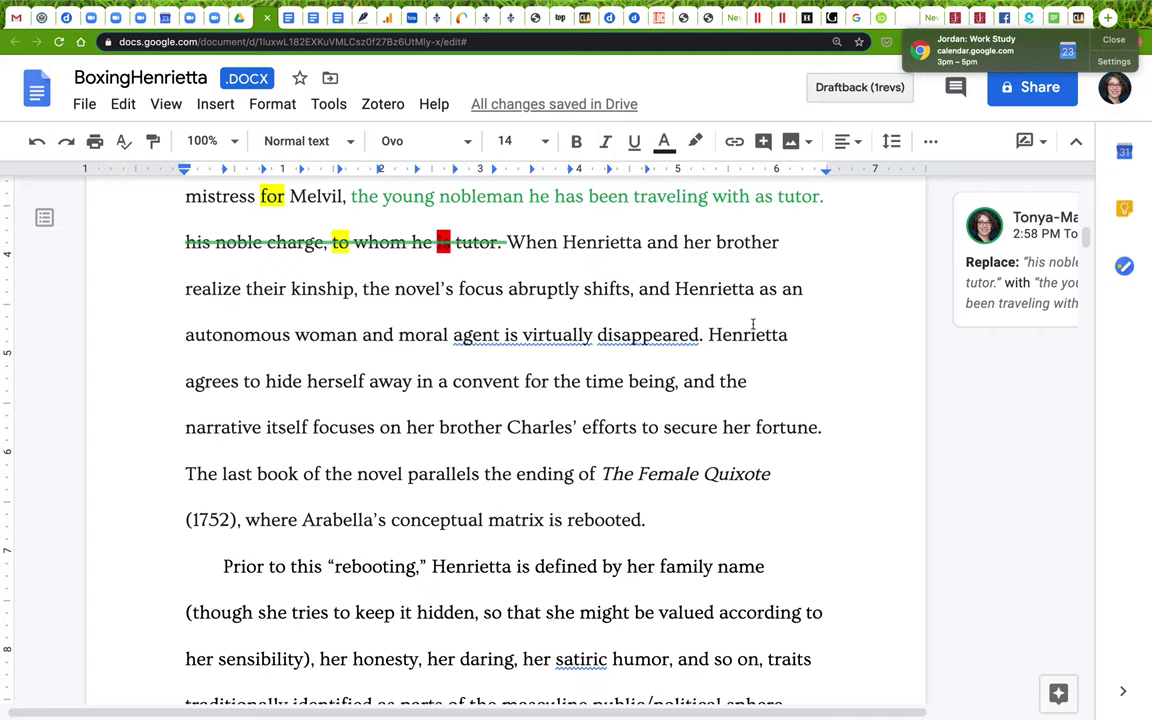
drag(592, 336, 495, 336)
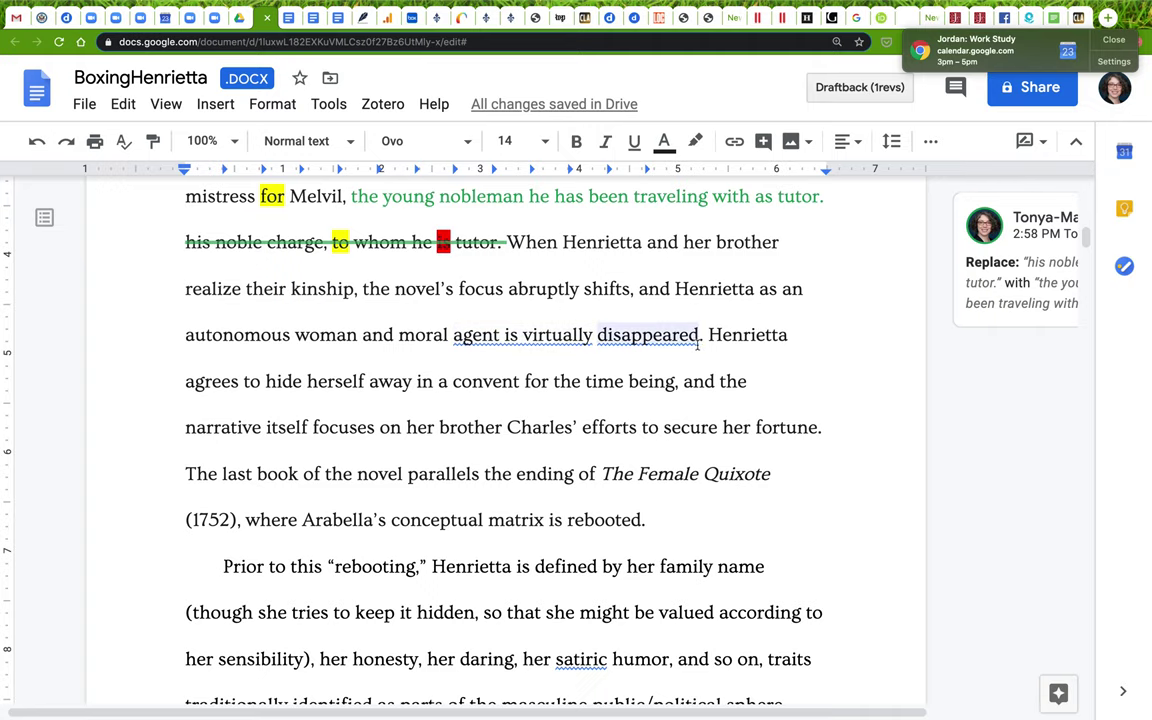
click(510, 335)
double_click(510, 335)
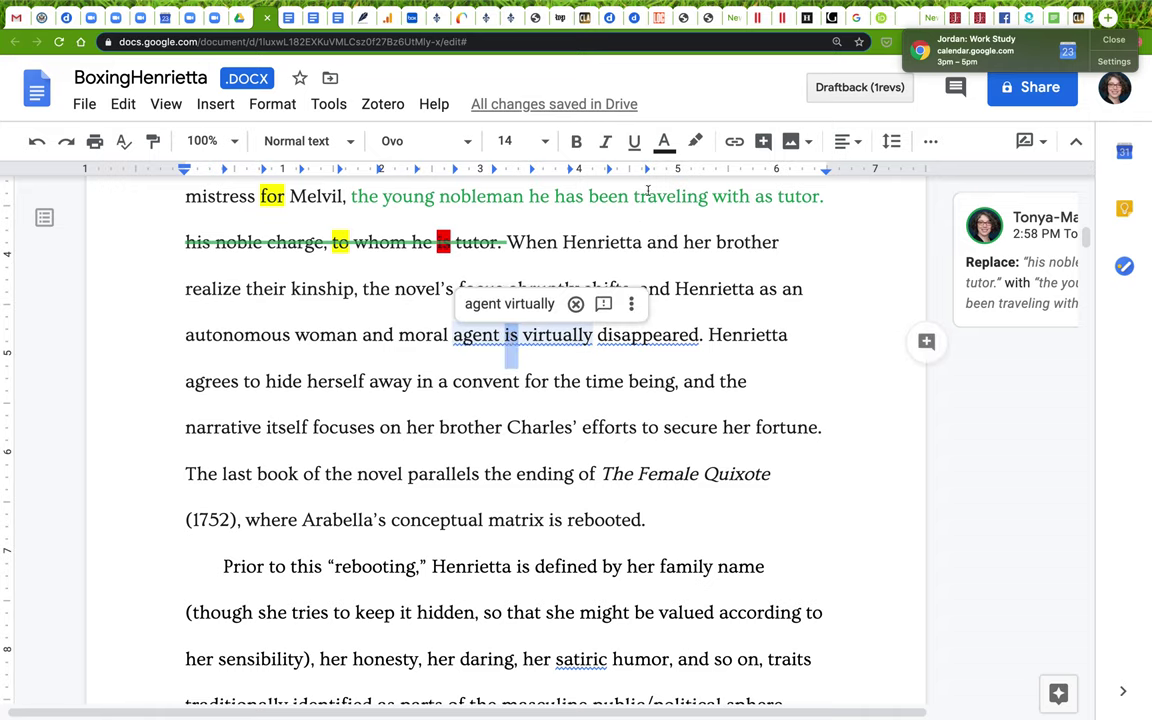
click(697, 142)
click(726, 236)
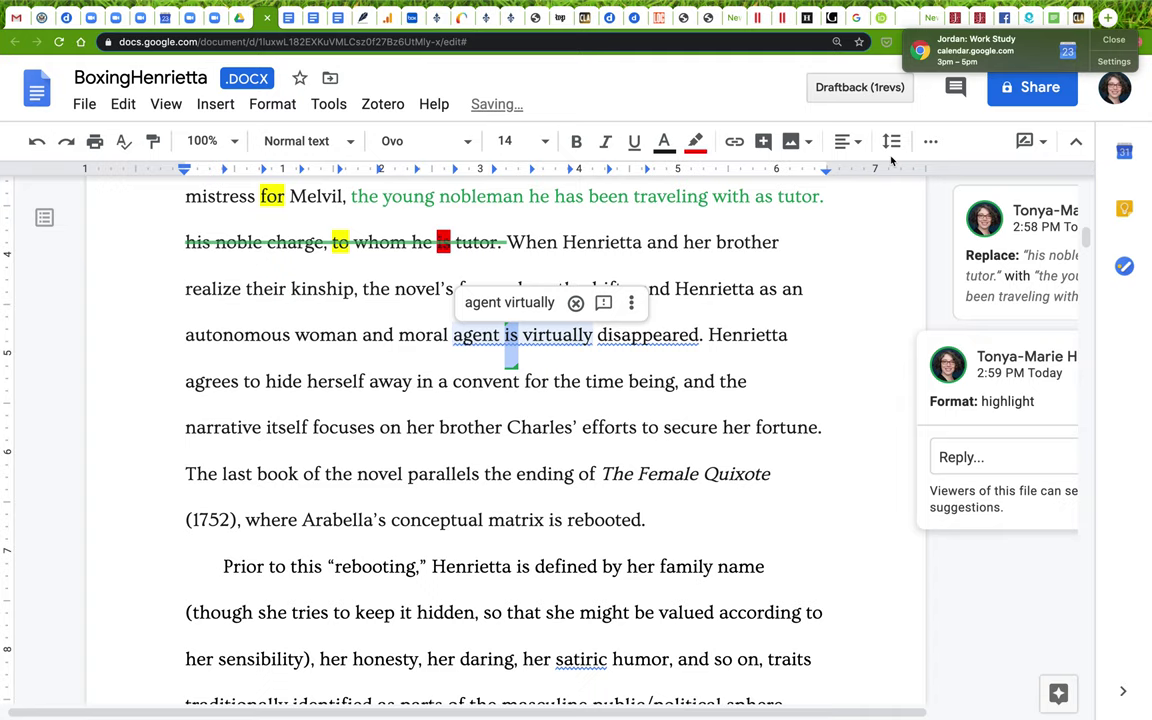
key(ctrl+z)
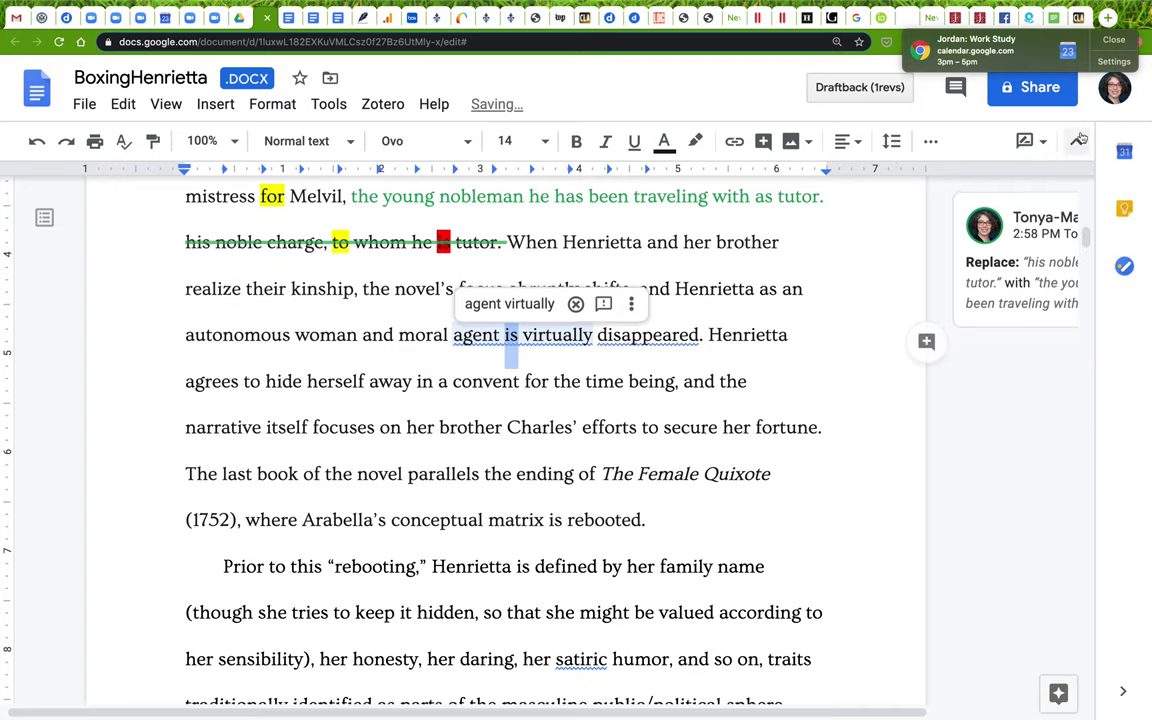
Switch the document to Editing mode and highlight the selected "is" before "virtually disappeared" in red.
click(1026, 141)
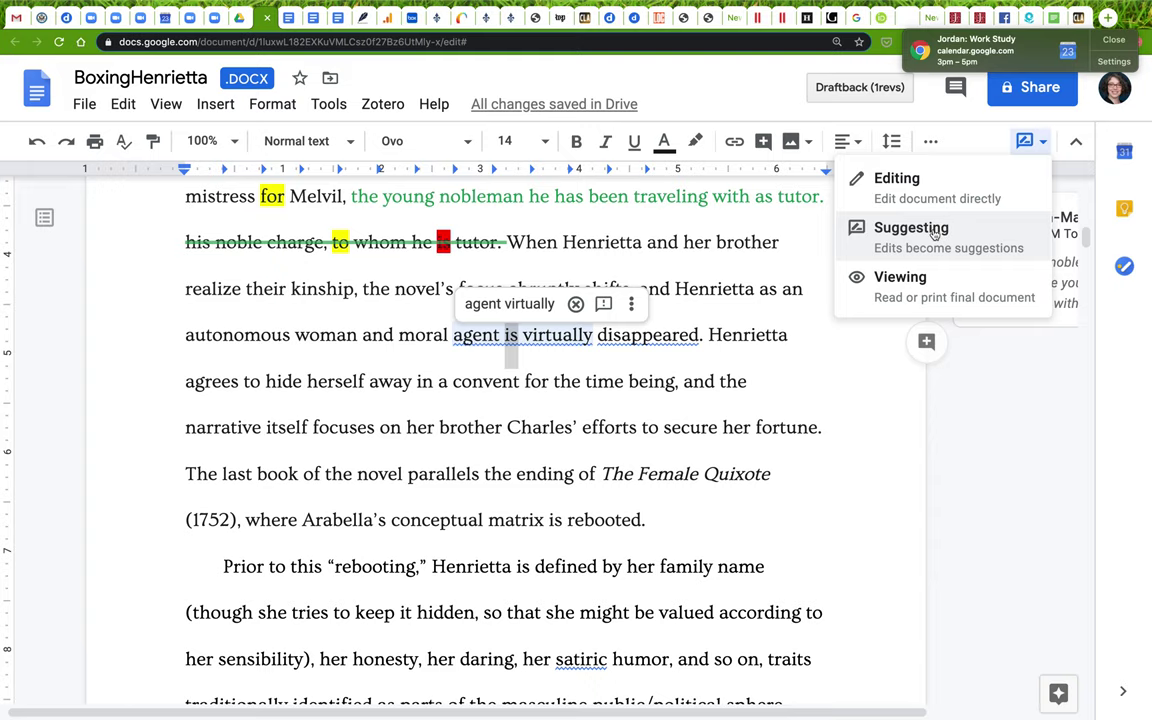
click(836, 188)
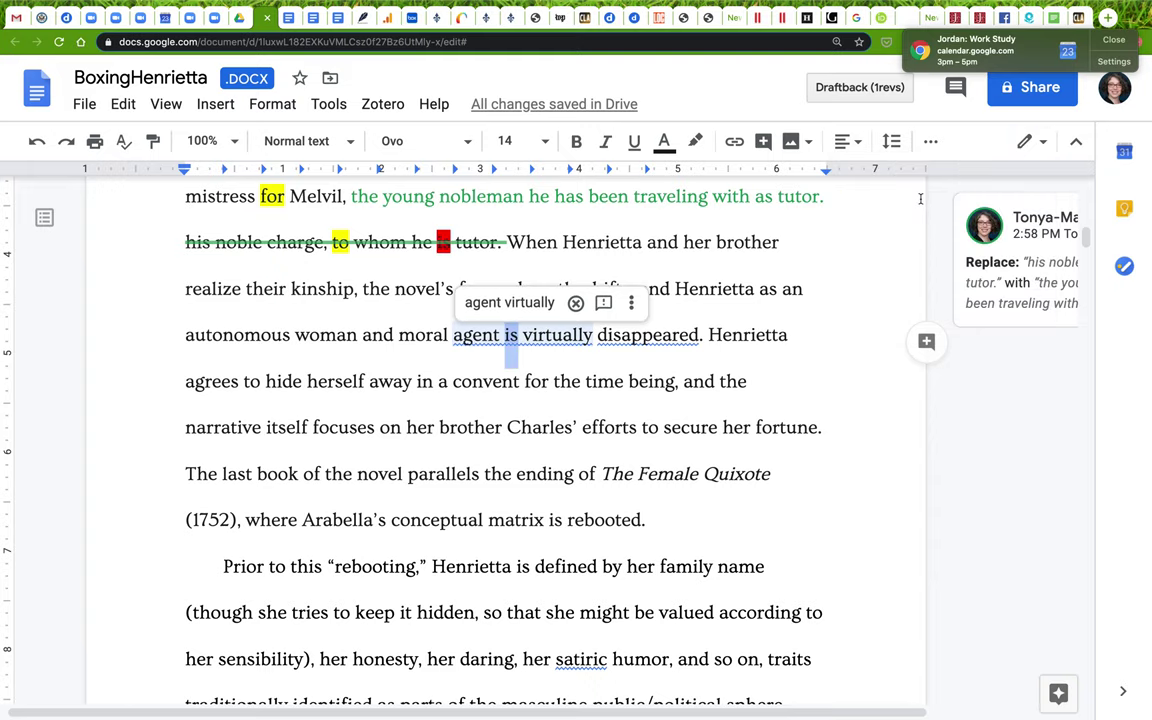
click(695, 141)
click(725, 240)
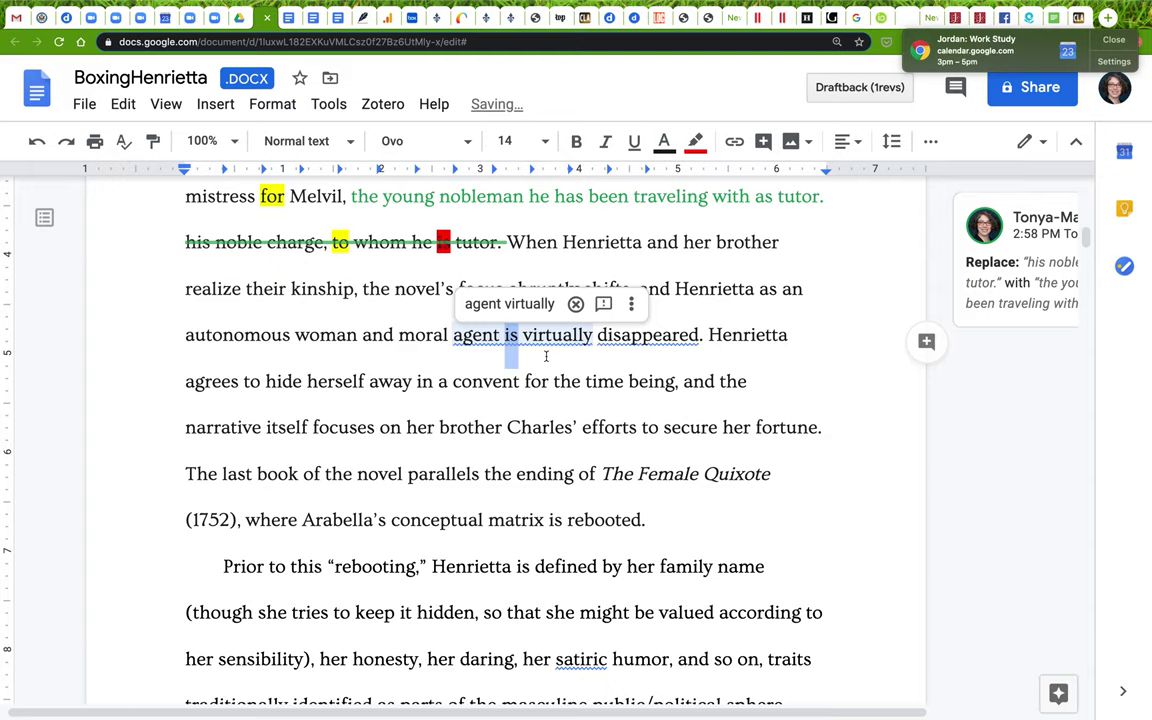
click(695, 141)
click(726, 234)
click(667, 335)
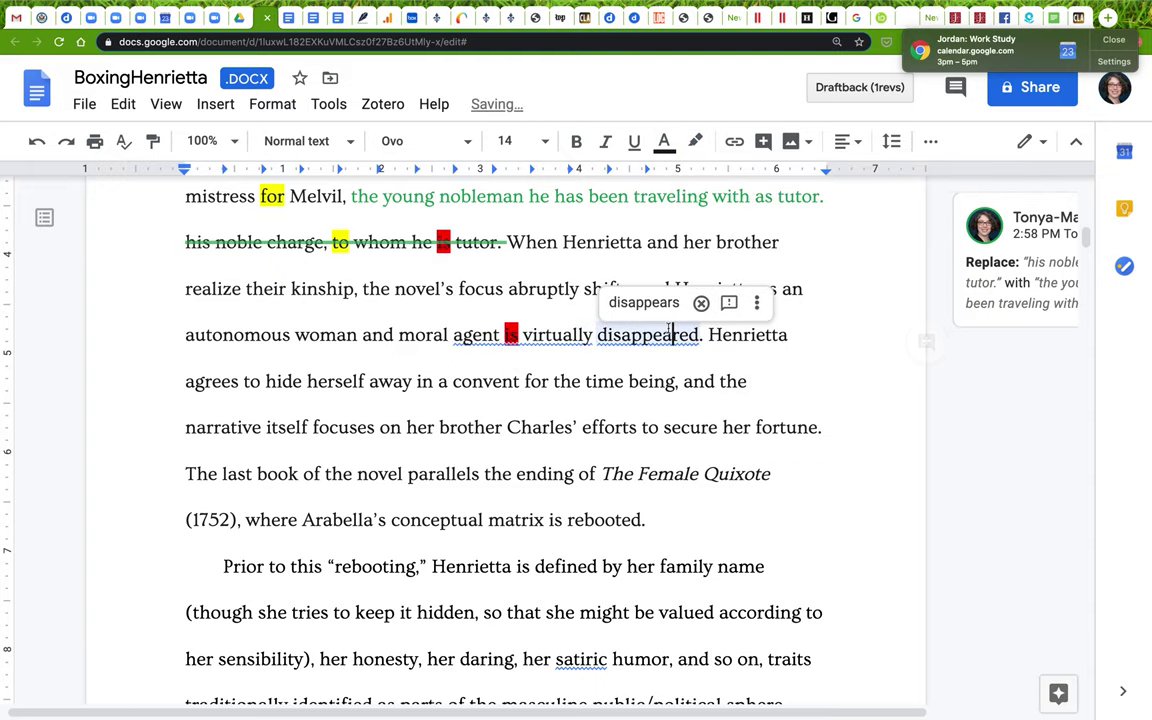
click(803, 360)
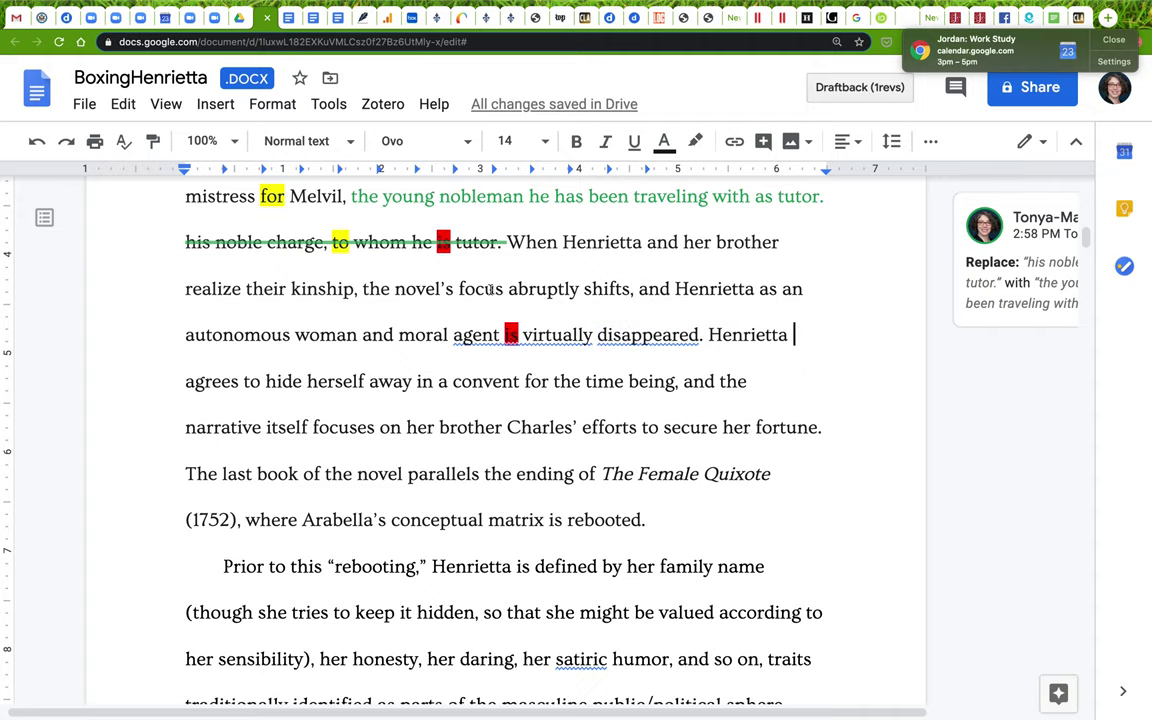
double_click(648, 336)
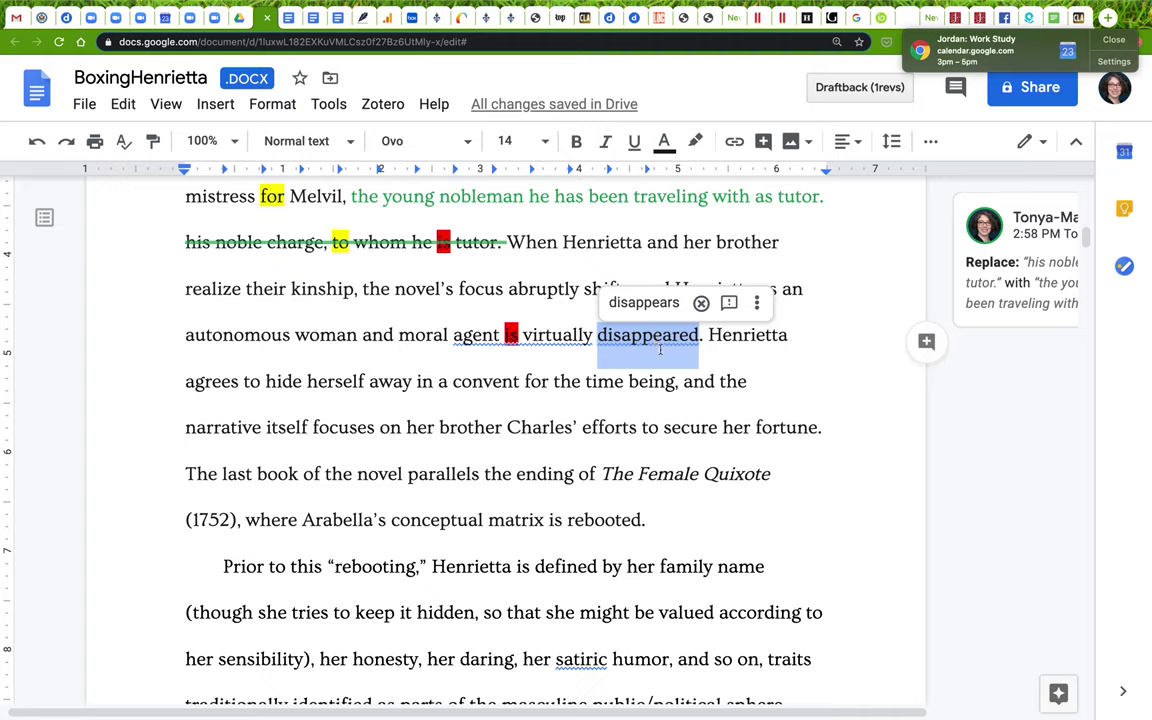
click(751, 336)
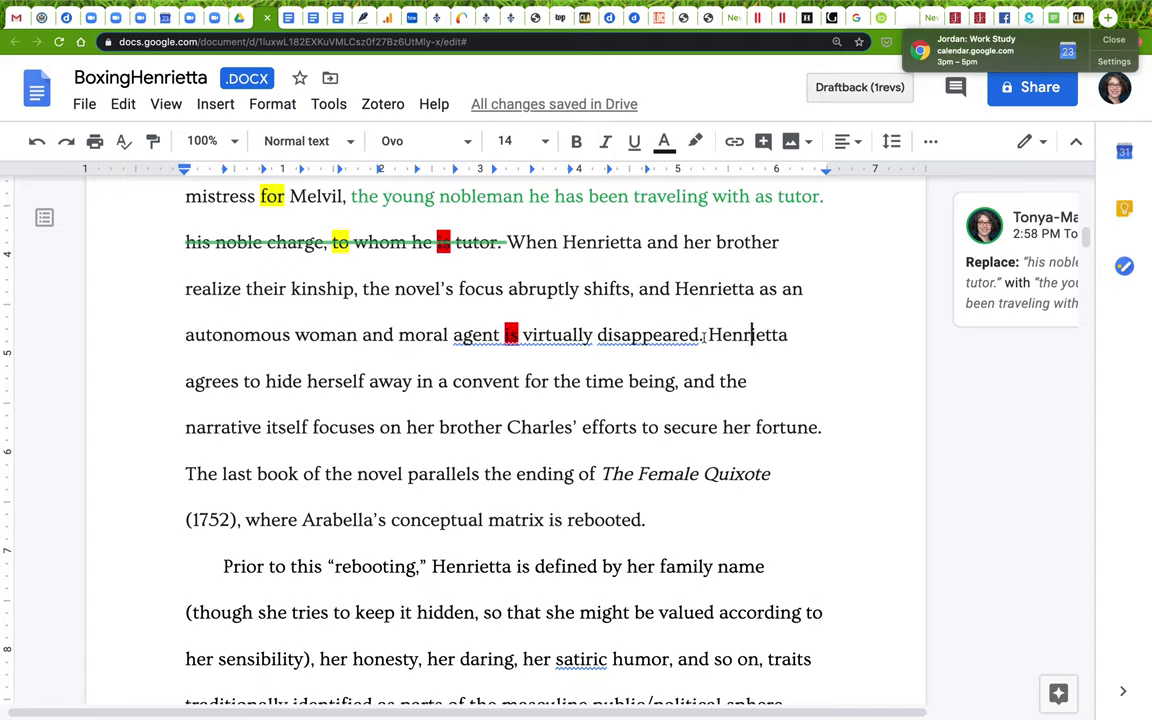
click(648, 336)
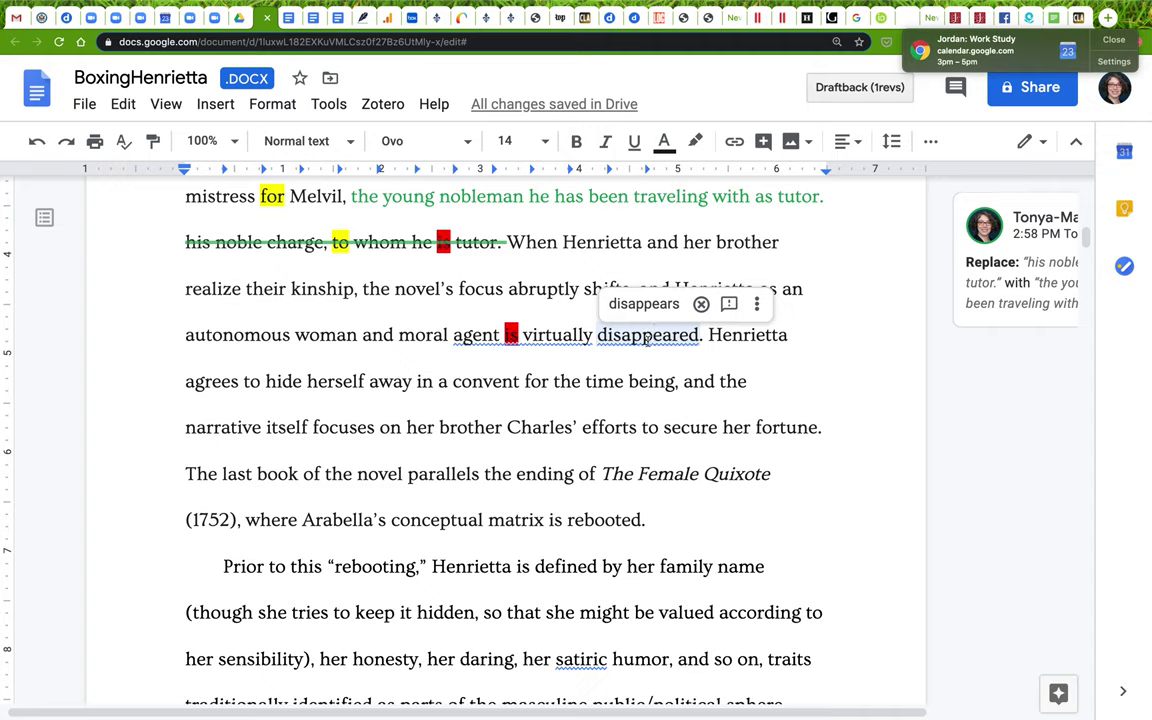
click(588, 342)
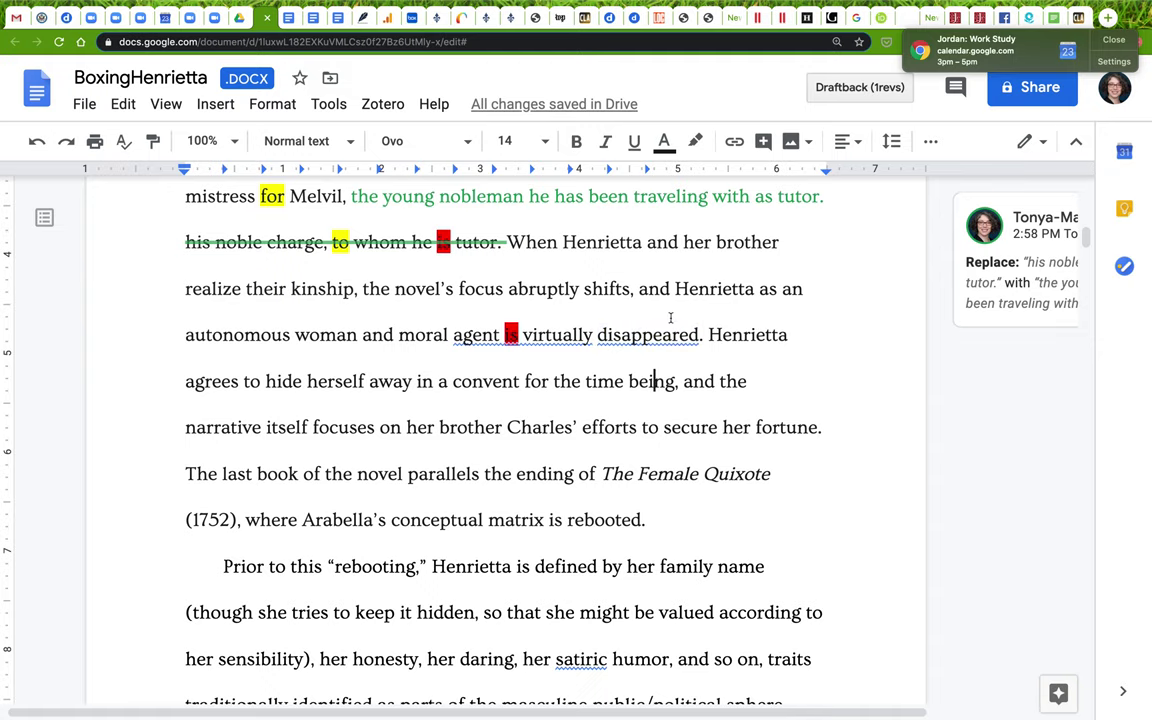
Insert "Once the siblings realize their relationship, " directly into the text before "Henrietta agrees to hide herself away".
click(709, 335)
text(Once the)
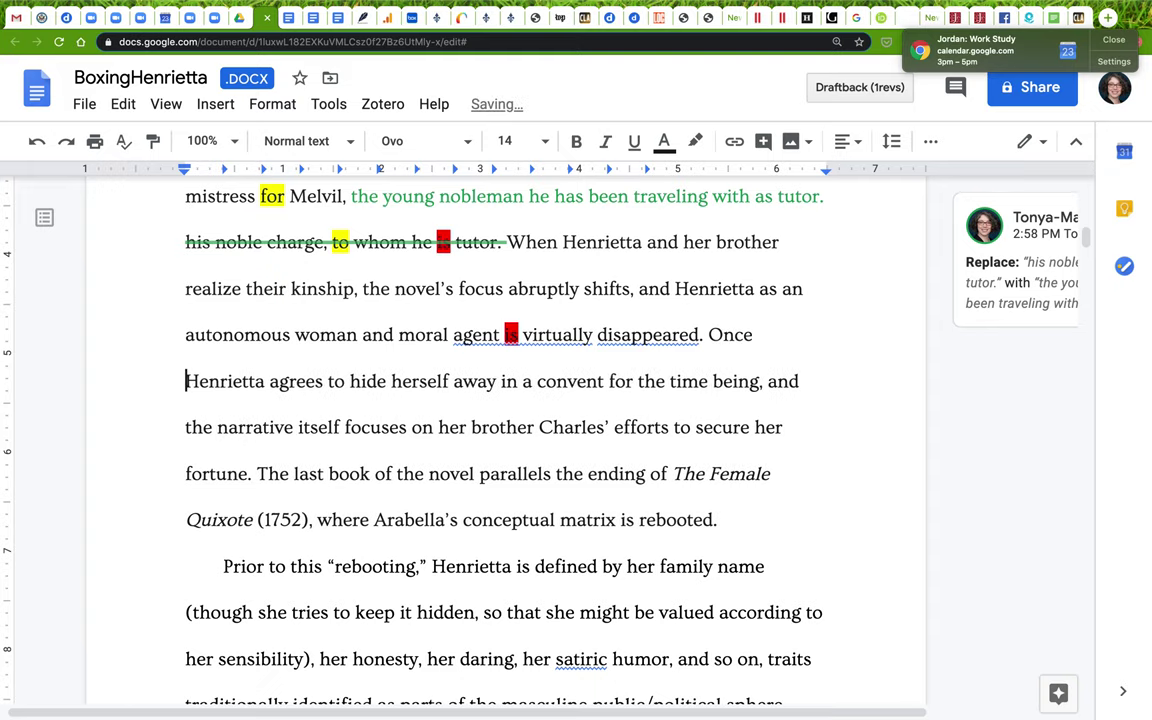
text( siblings re)
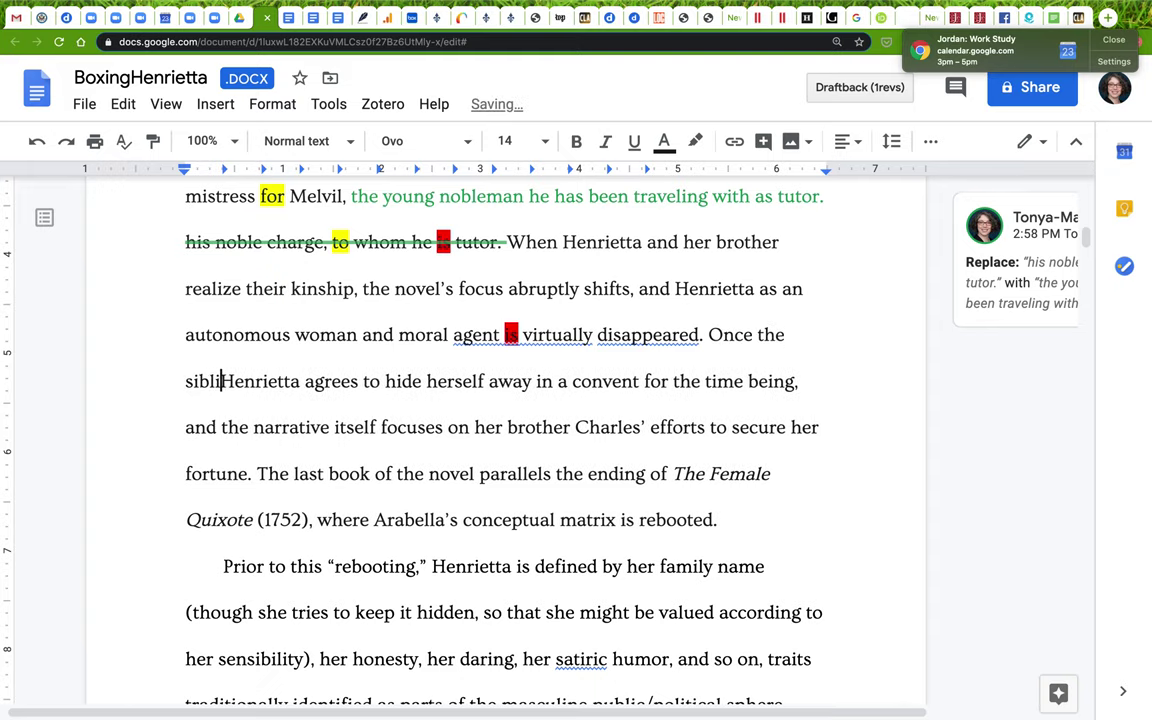
text(cogHenrietta)
key(BackSpace)
key(BackSpace)
text(cog)
key(BackSpace)
key(BackSpace)
key(BackSpace)
text(alize their relationship, )
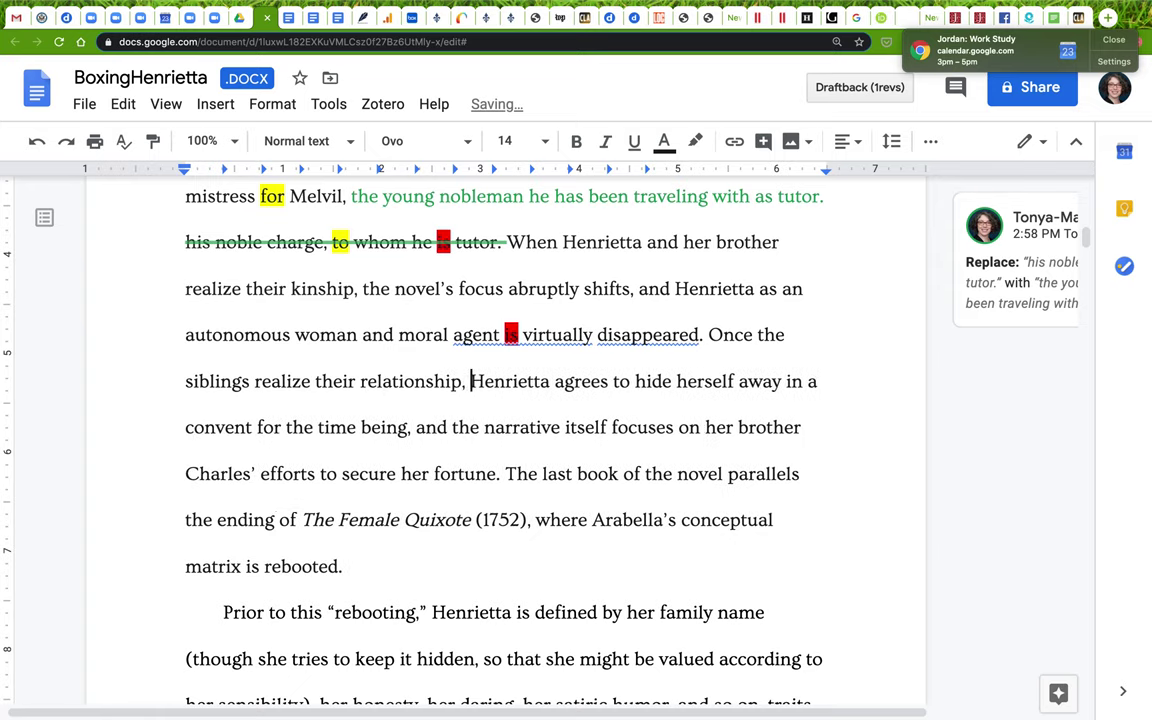
Complete the new sentence after "relationship," with "Henrietta virtually disappears from the narrative.".
text(HHenri)
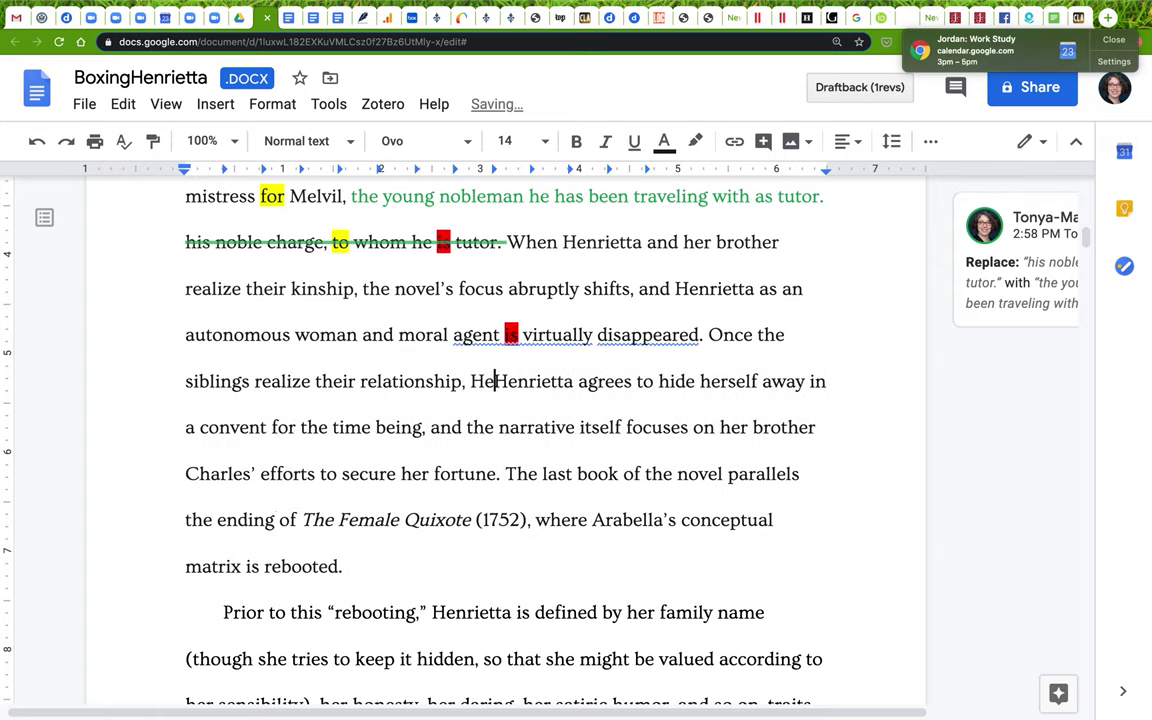
key(BackSpace)
key(BackSpace)
key(BackSpace)
key(BackSpace)
key(BackSpace)
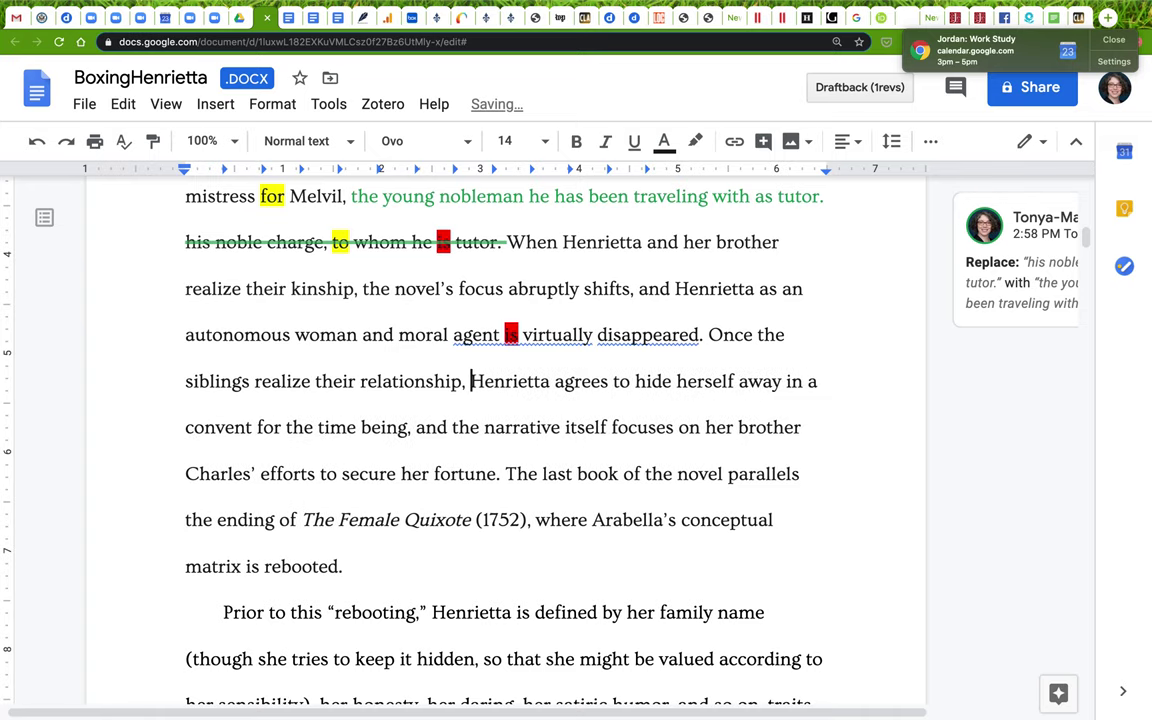
text(HeniHen)
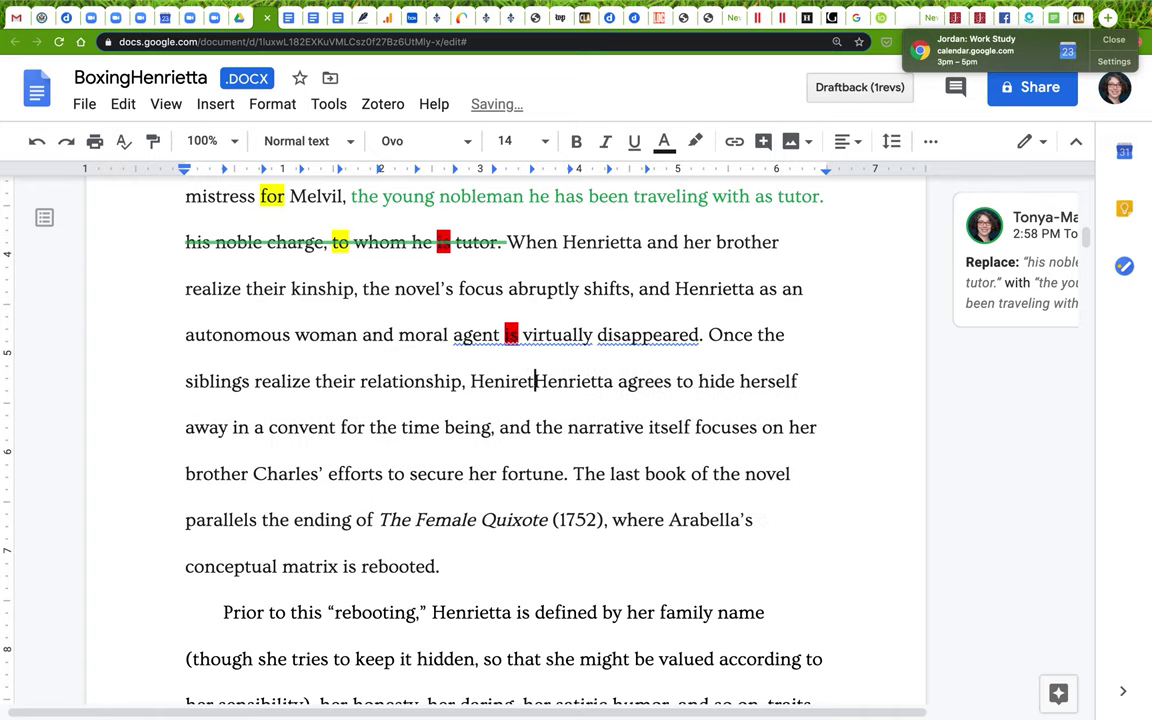
key(BackSpace)
text(rietta )
text(virtually disa)
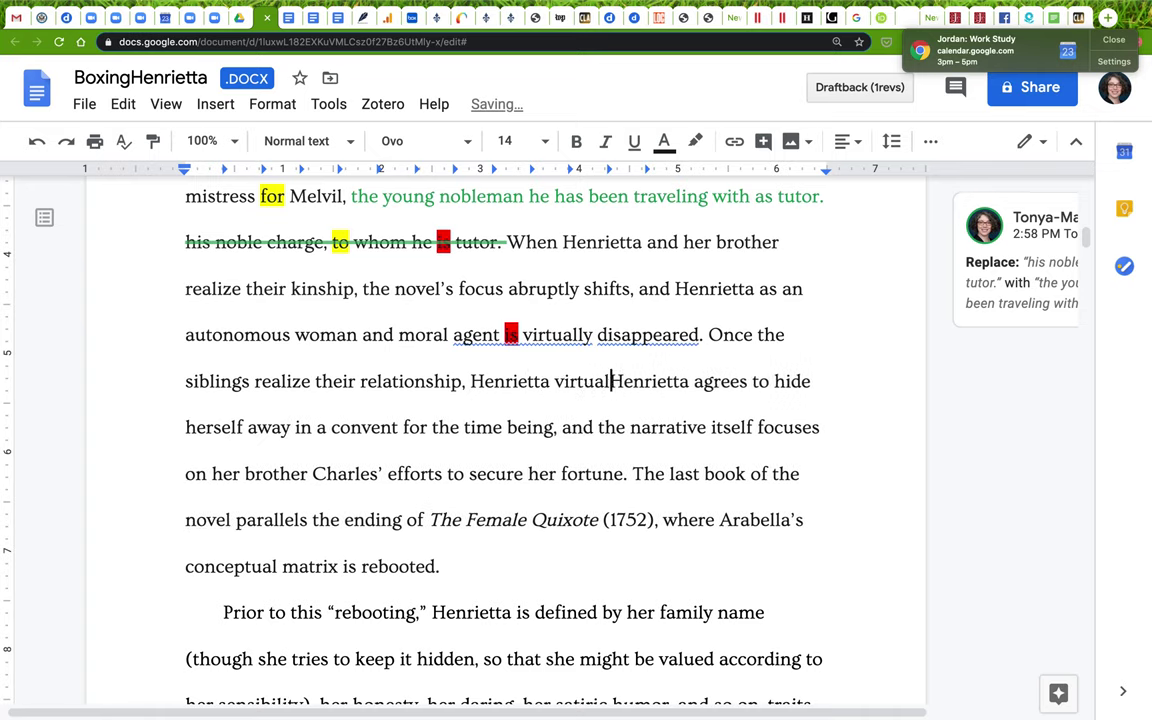
text(ppears from )
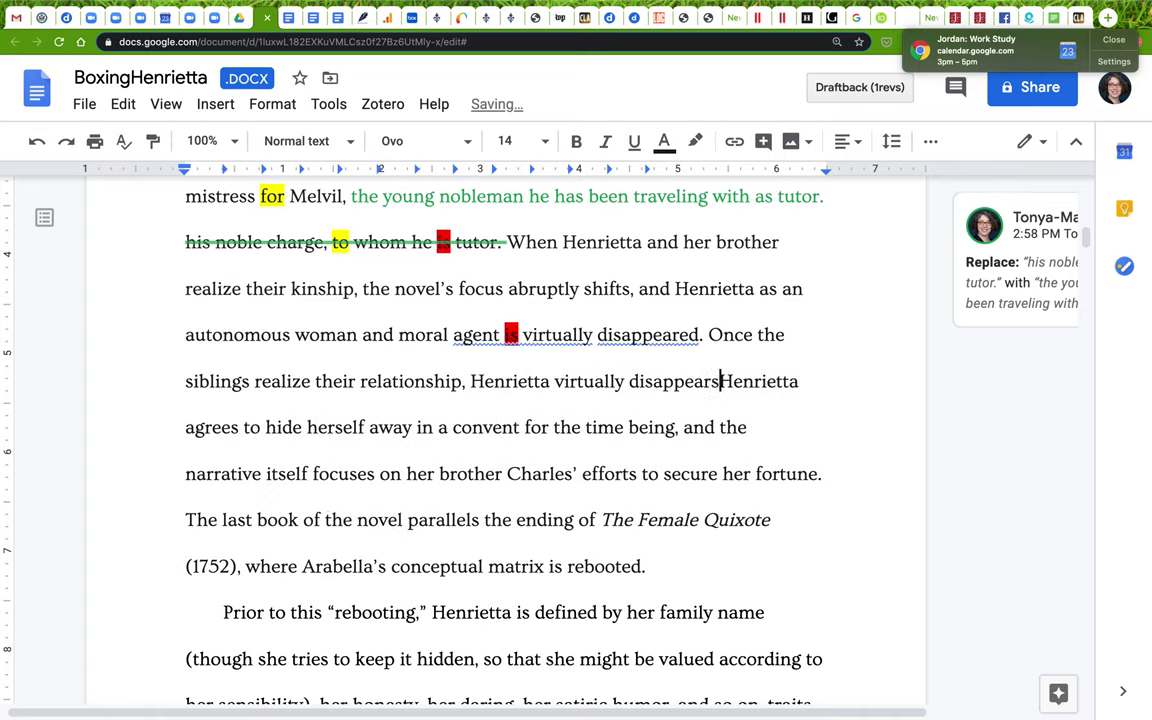
text(the narrati)
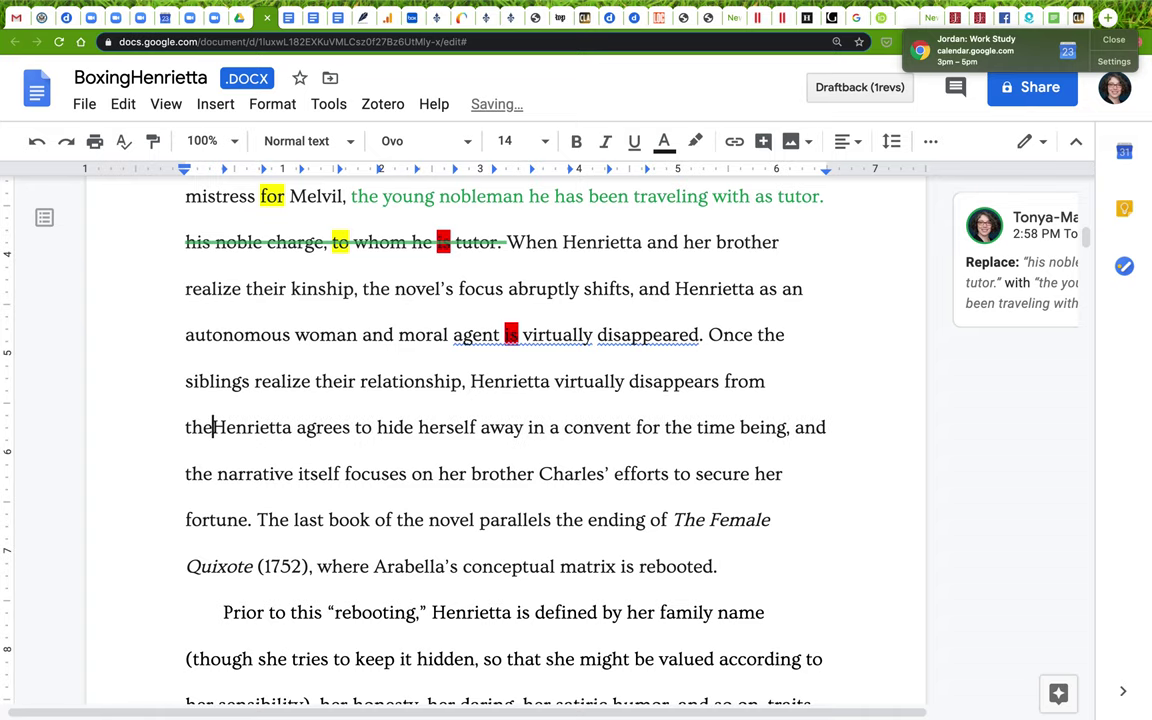
text(ve.)
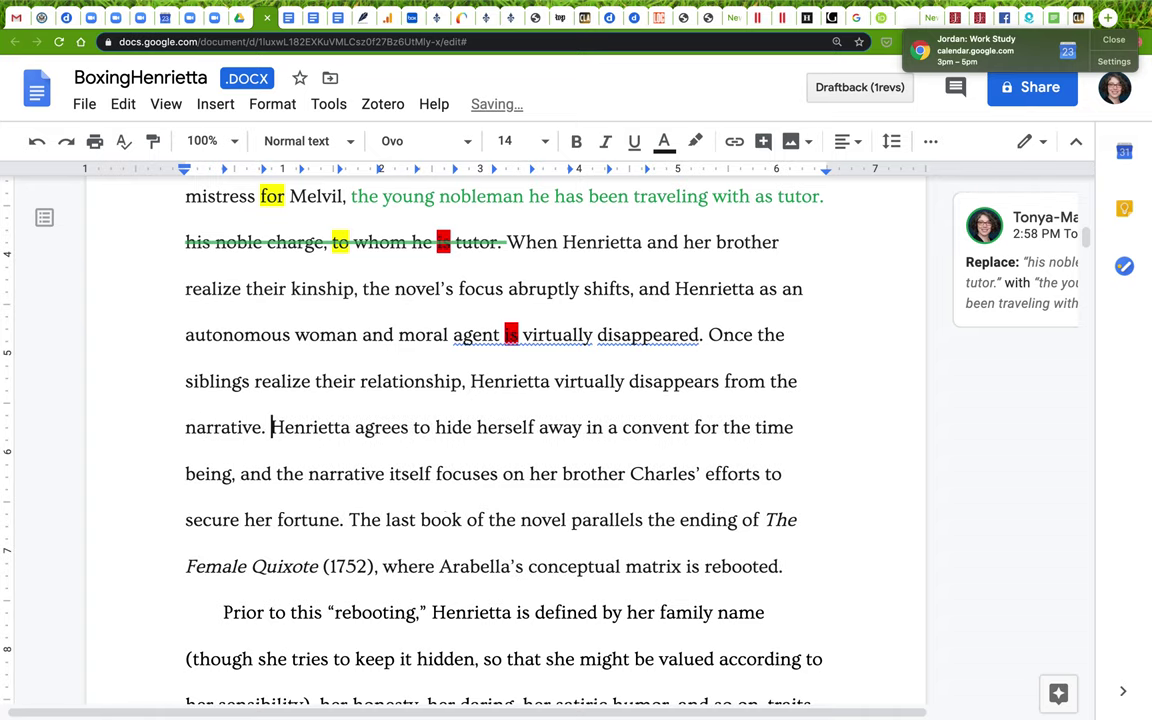
key(Return)
key(BackSpace)
In Suggesting mode, mark the sentence from "When Henrietta and her brother" to "is virtually disappeared." as a suggested deletion.
click(479, 428)
drag(507, 242, 709, 335)
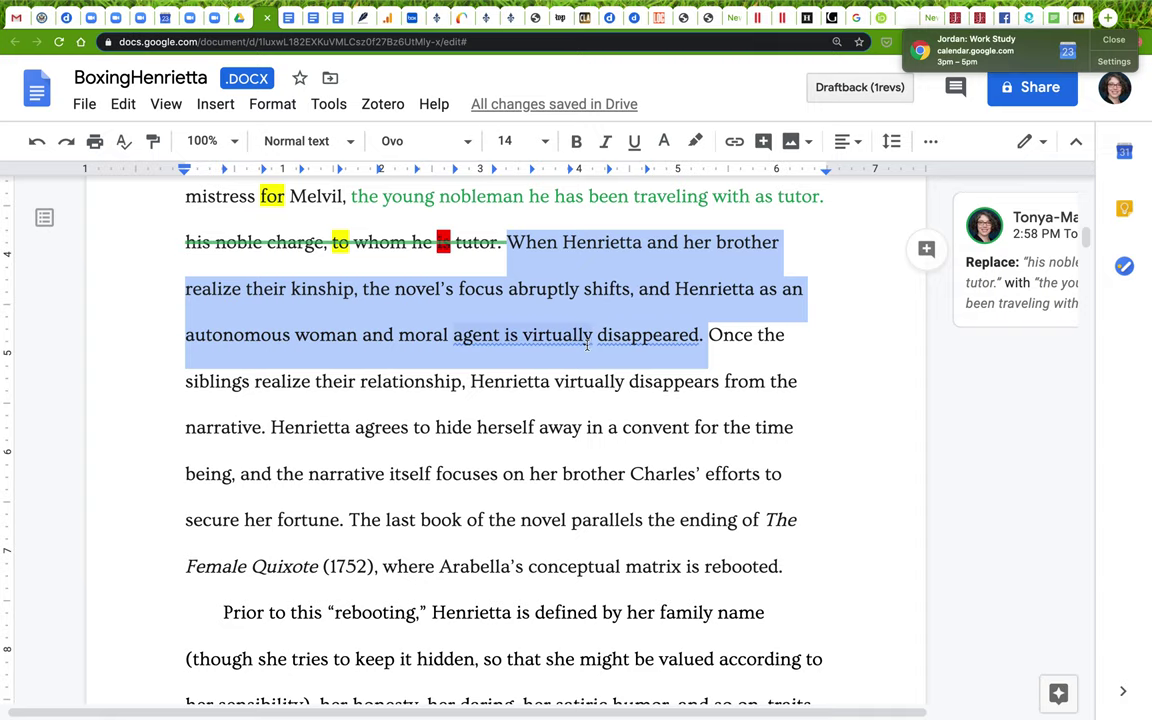
key(BackSpace)
key(ctrl+z)
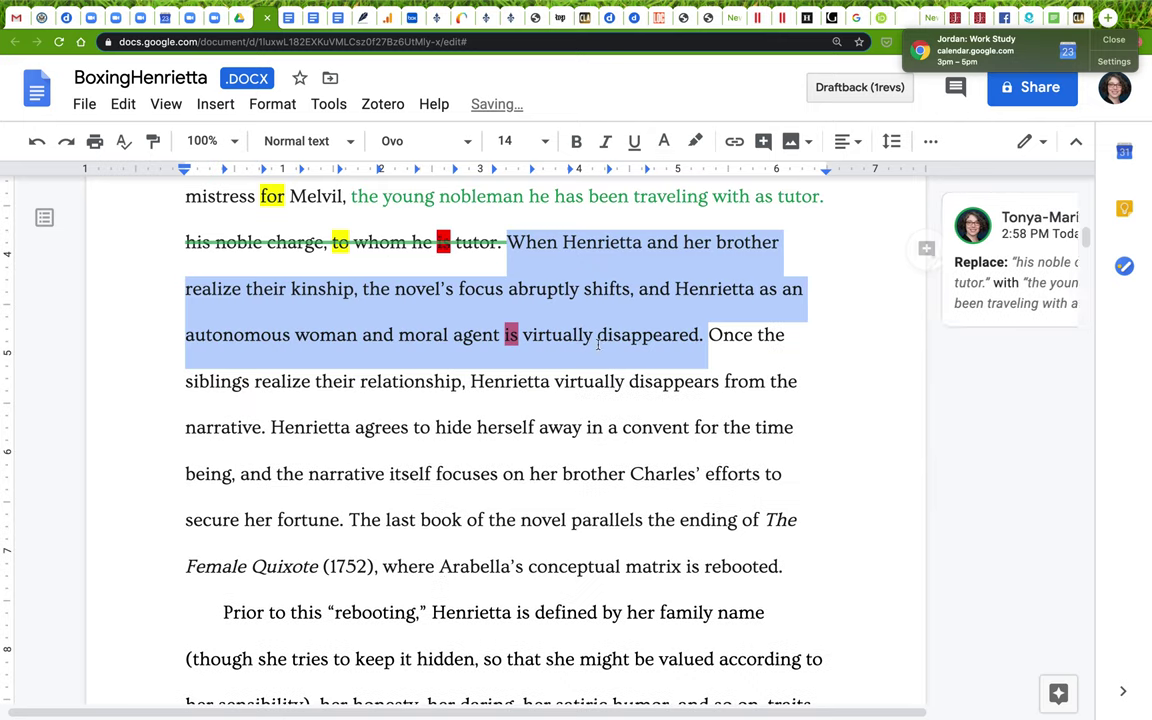
click(1032, 141)
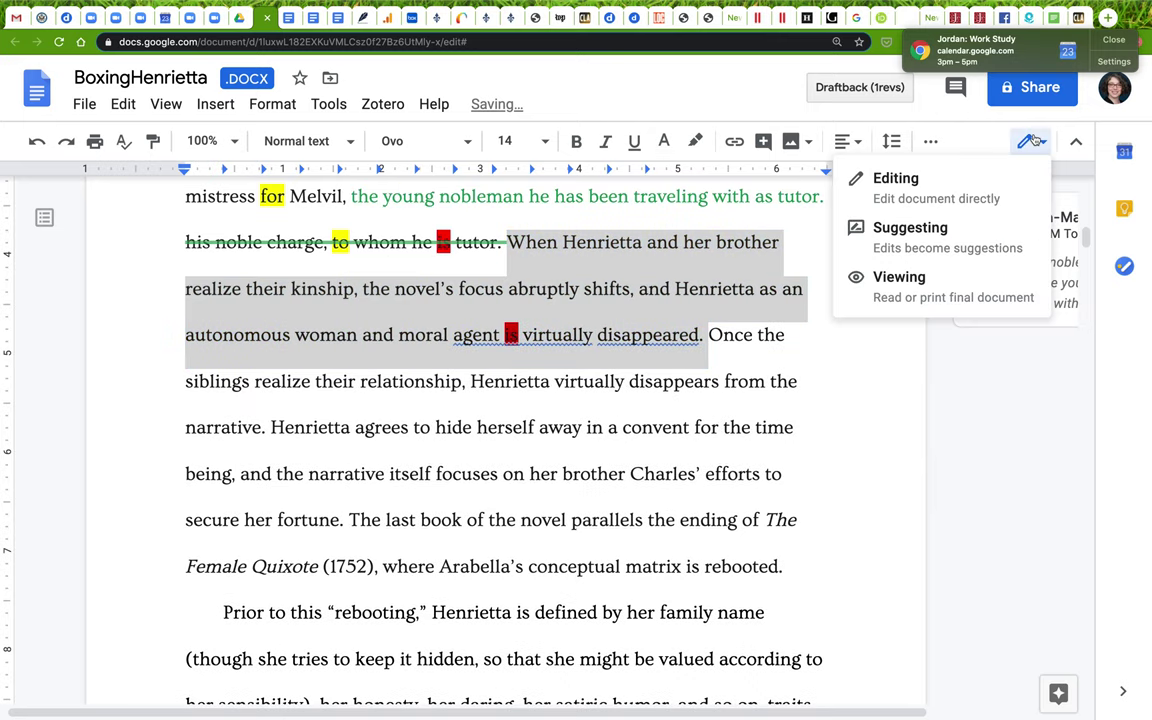
click(956, 231)
key(BackSpace)
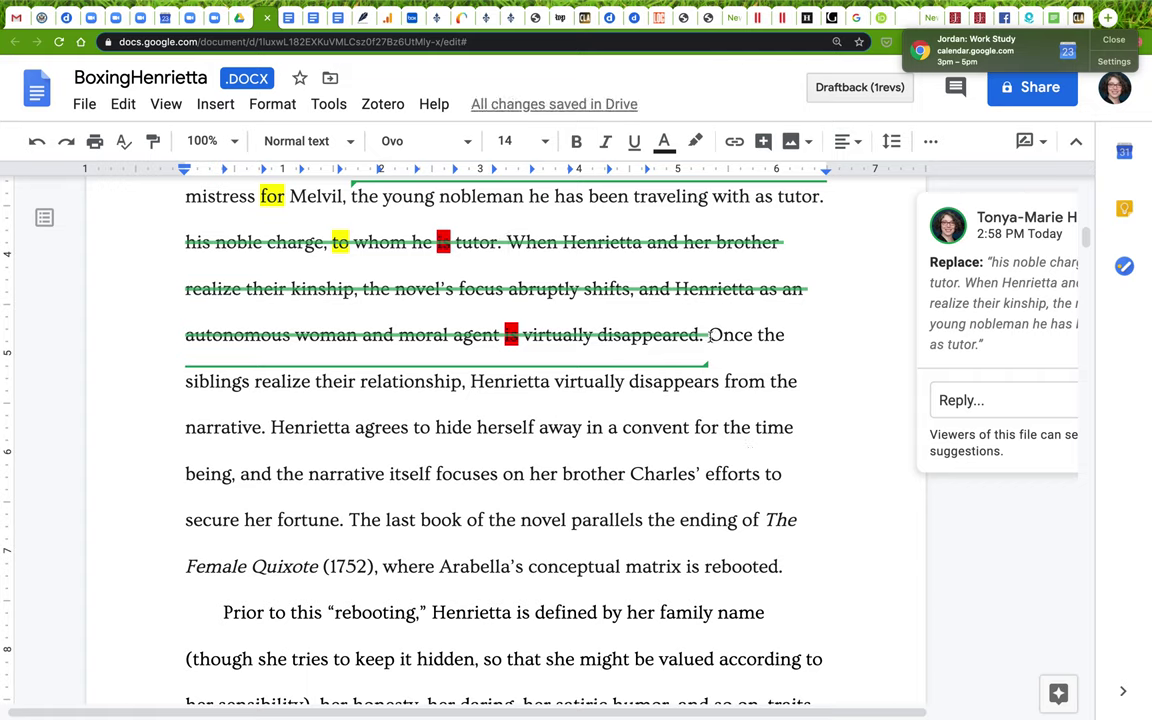
Suggest replacing "virtually" with "abruptly" in the new sentence "Henrietta virtually disappears from the narrative".
click(719, 335)
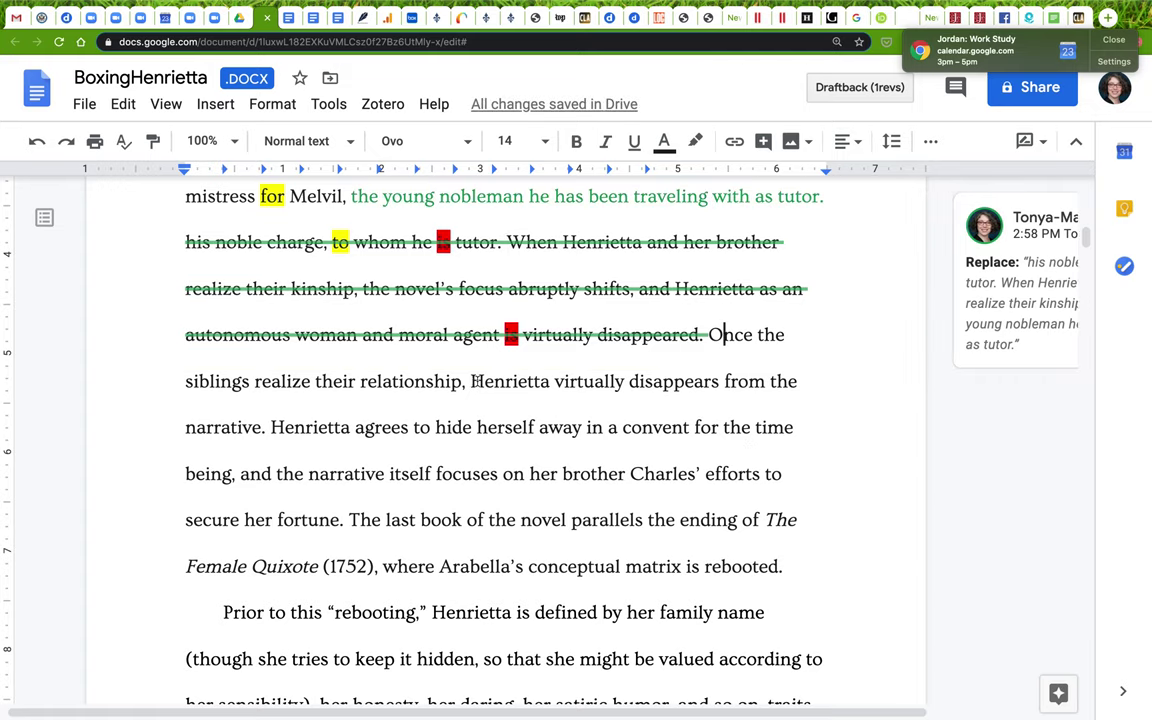
double_click(558, 381)
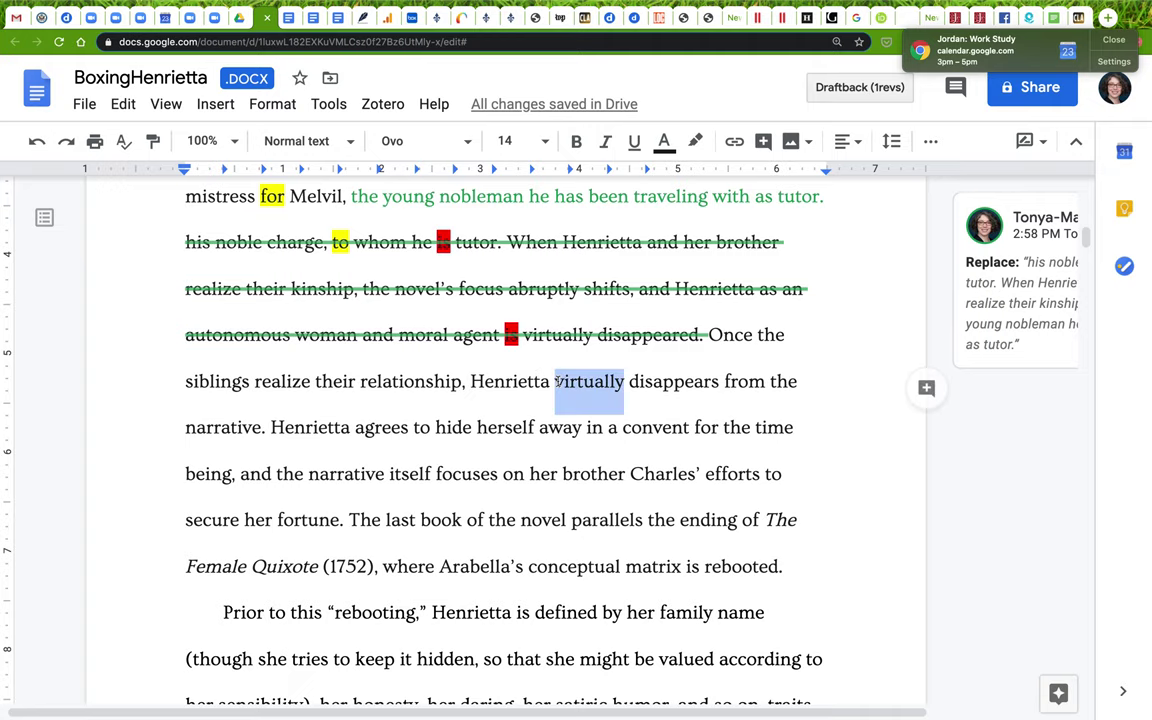
text(abruptly)
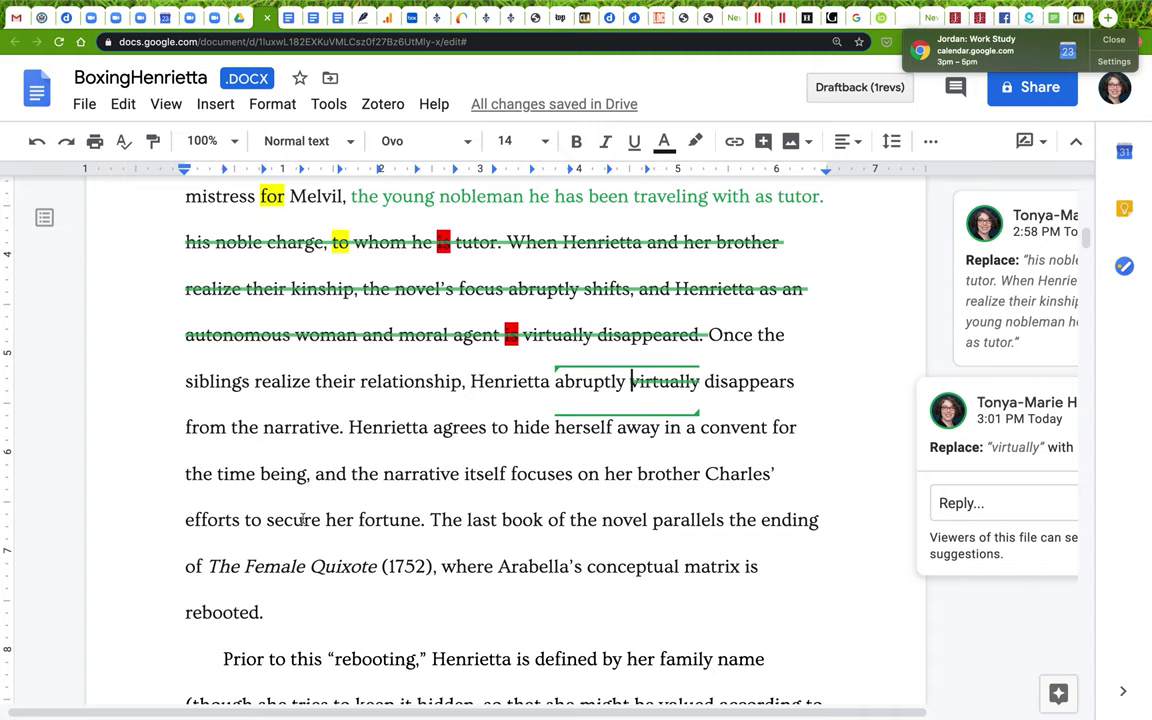
Suggest adding "--so she can marry Melvil" after "efforts to secure her fortune".
click(420, 521)
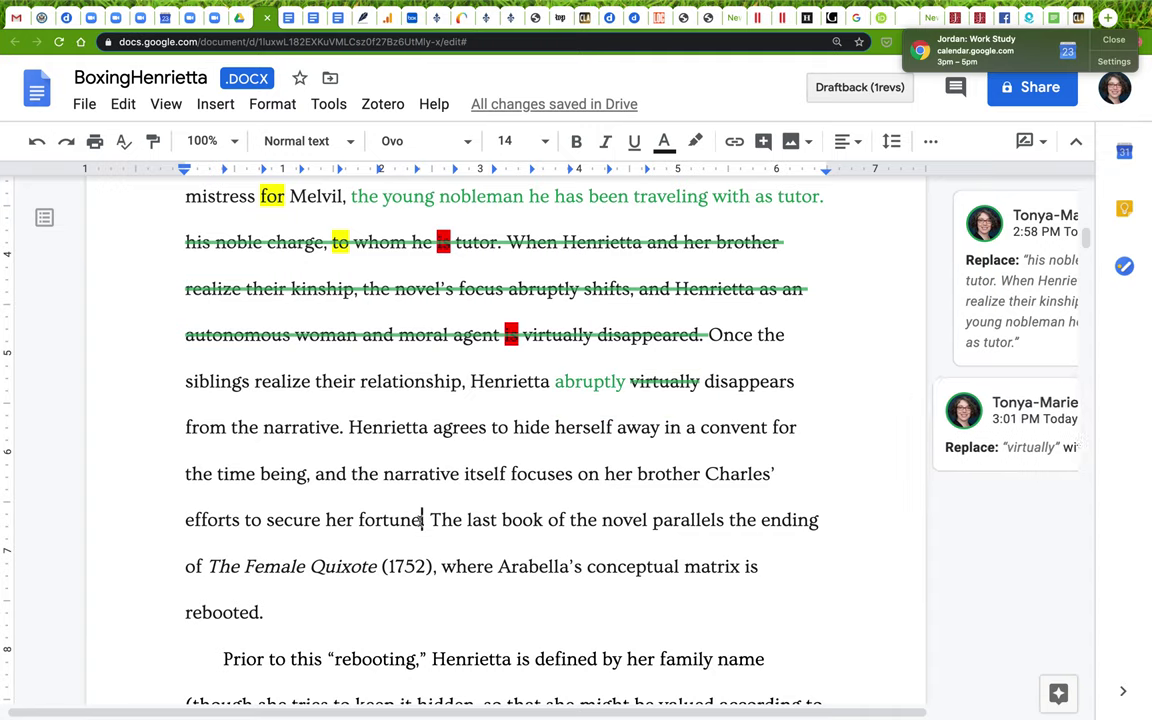
text(--so)
text( she can marry,)
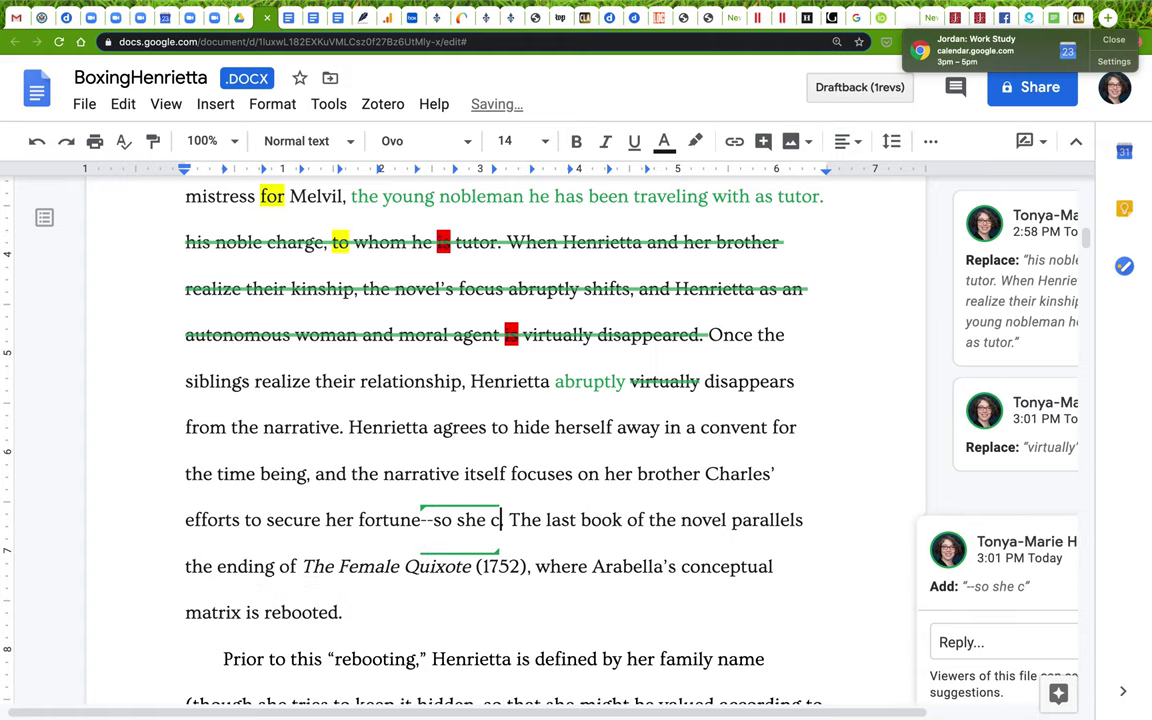
key(BackSpace)
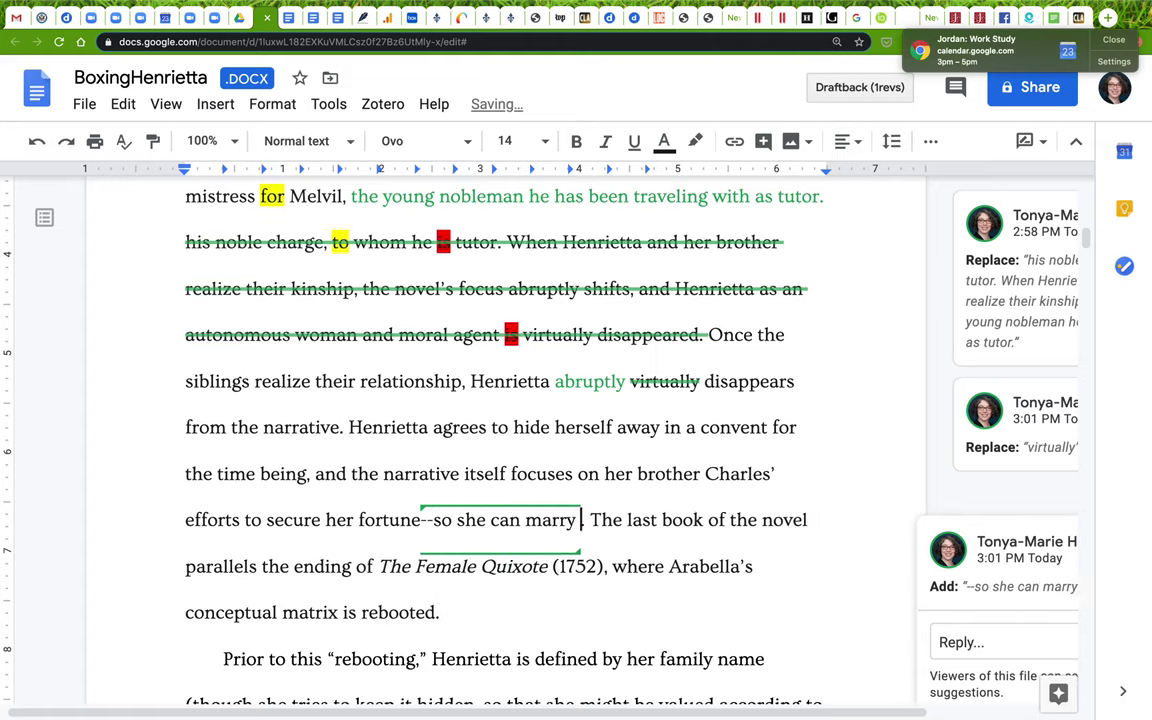
text(Be)
key(BackSpace)
key(BackSpace)
text(Melvil)
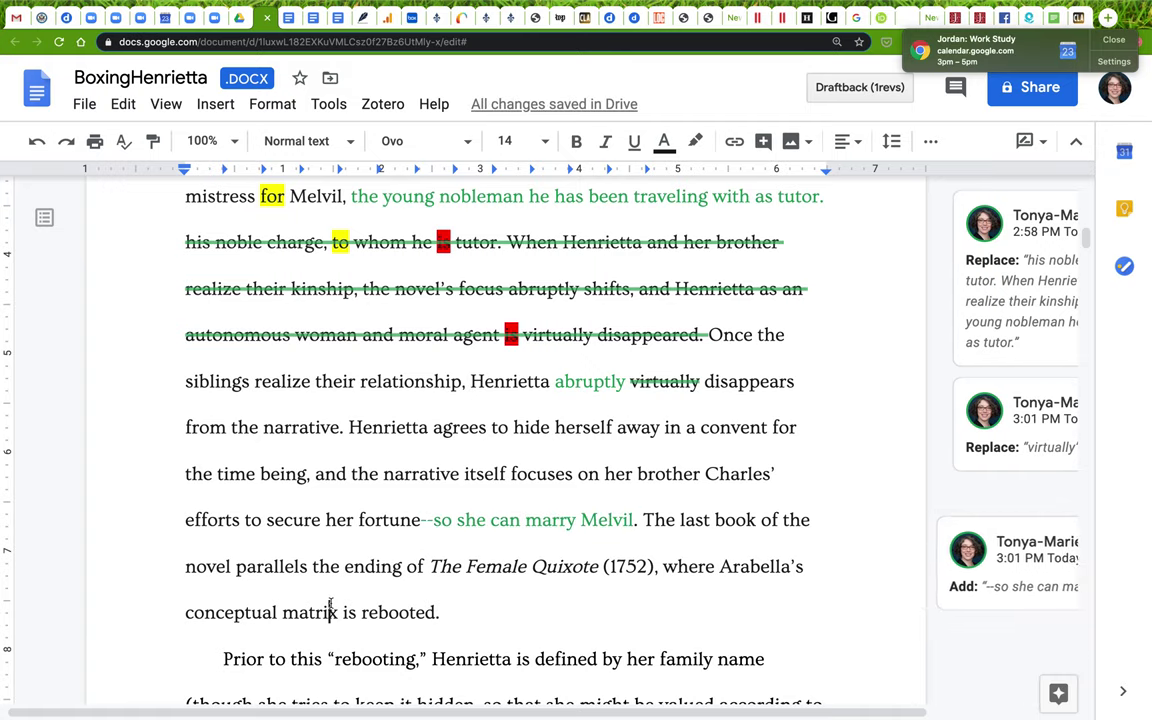
Review the phrase "is rebooted" and the highlighted verbs, prepositions and tracked suggestions throughout the revised paragraph.
scroll(331, 605, down, 1)
double_click(349, 566)
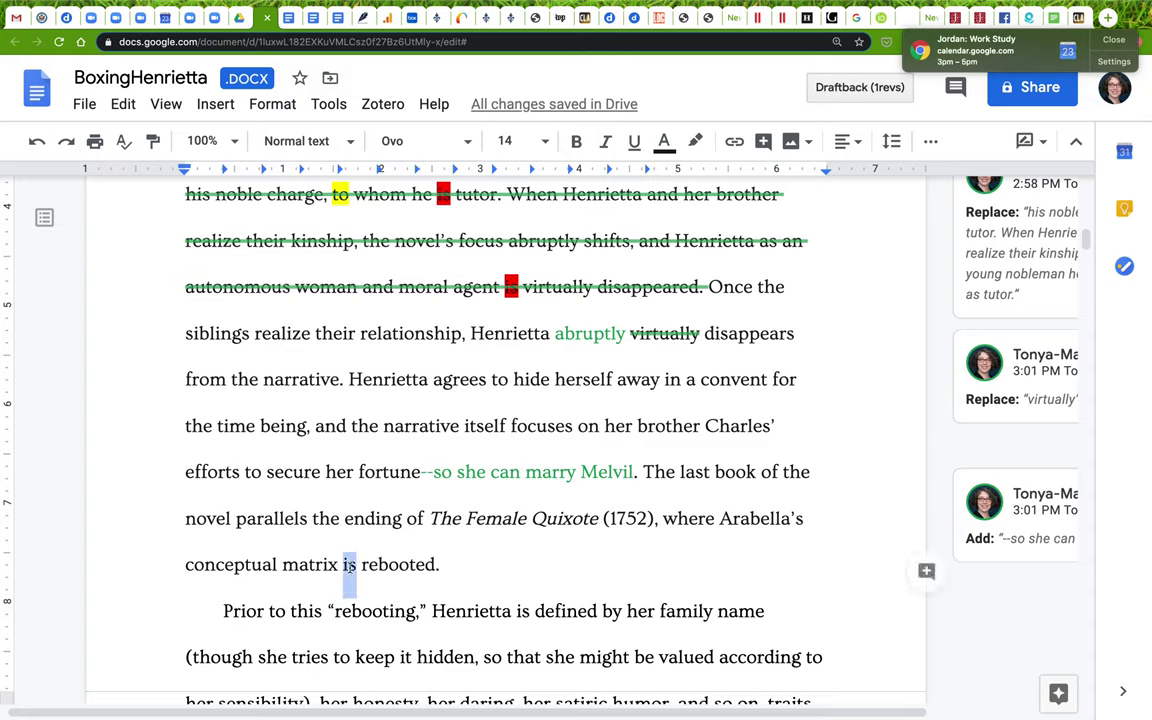
drag(441, 565, 330, 557)
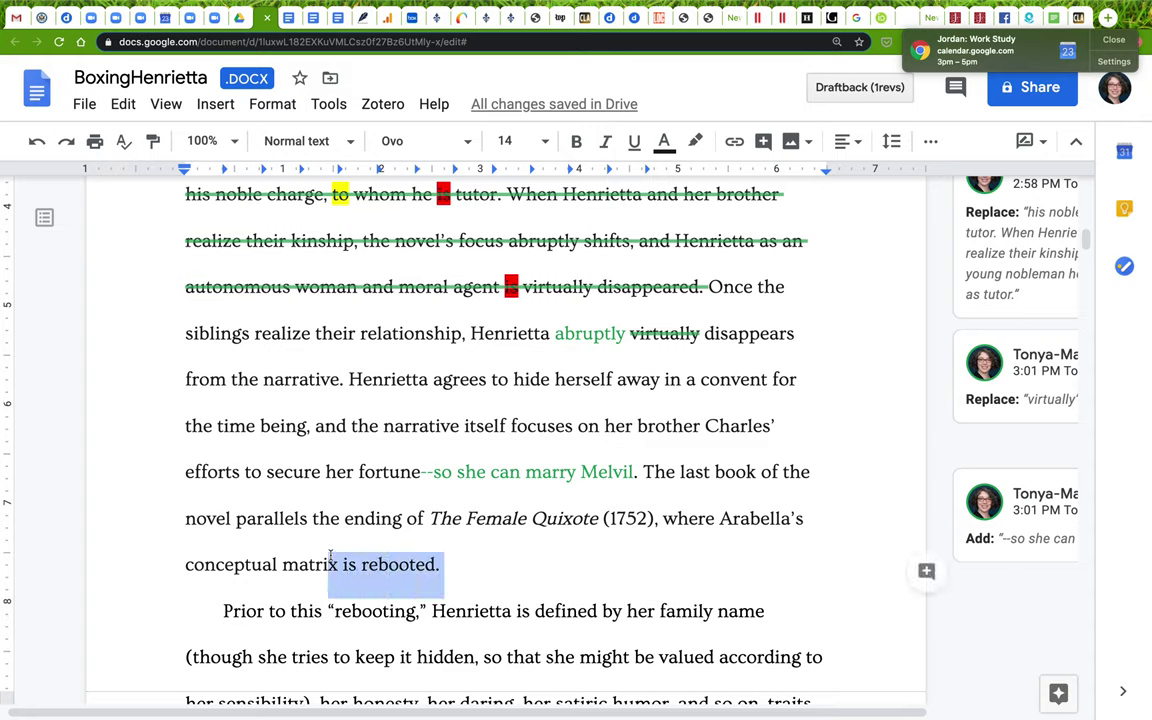
click(512, 380)
scroll(512, 398, up, 5)
scroll(512, 398, up, 3)
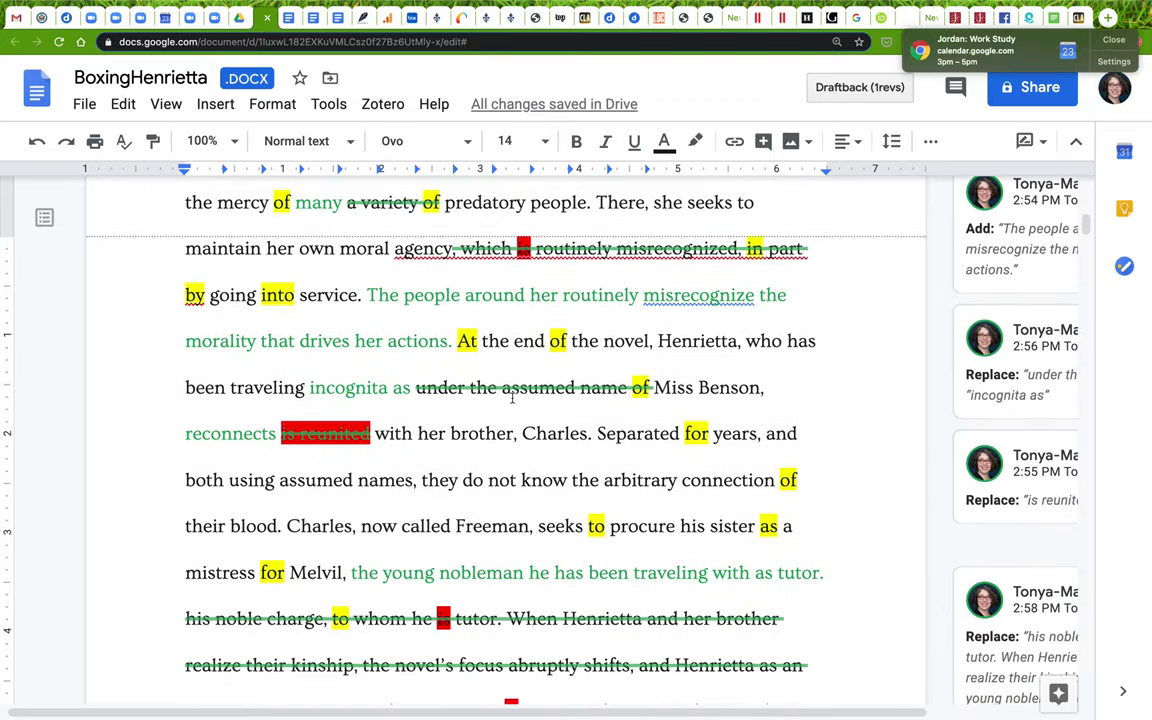
scroll(512, 398, down, 3)
scroll(512, 398, down, 4)
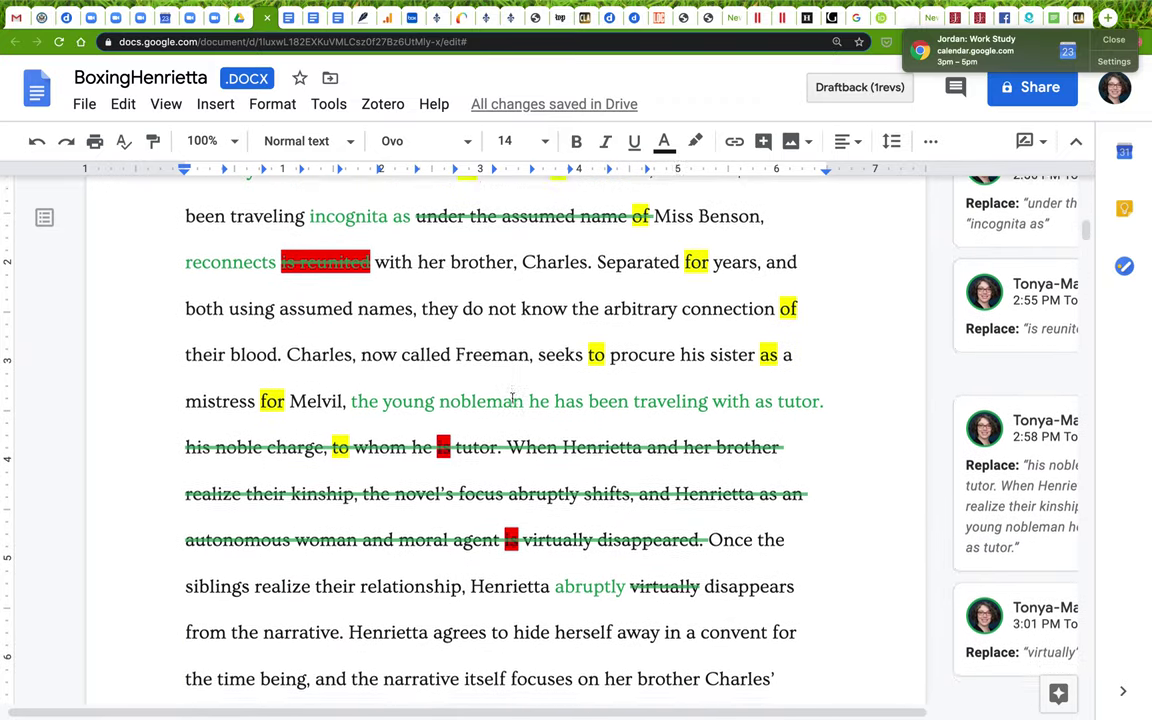
scroll(512, 398, up, 1)
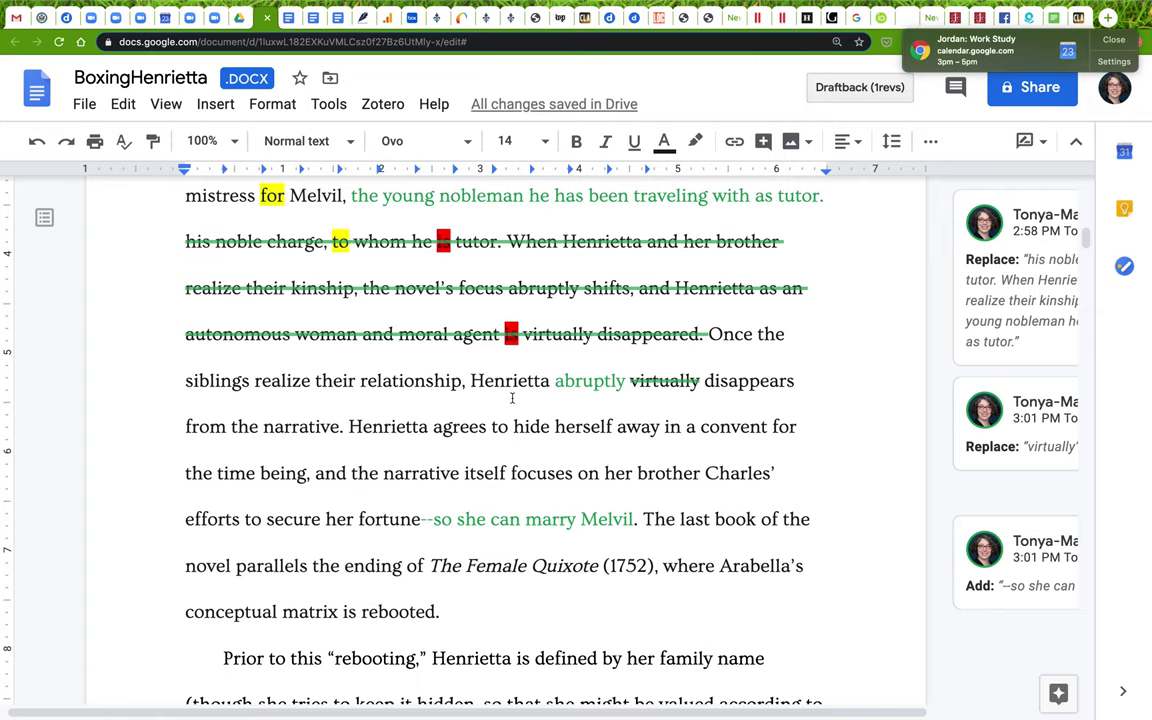
scroll(512, 398, up, 8)
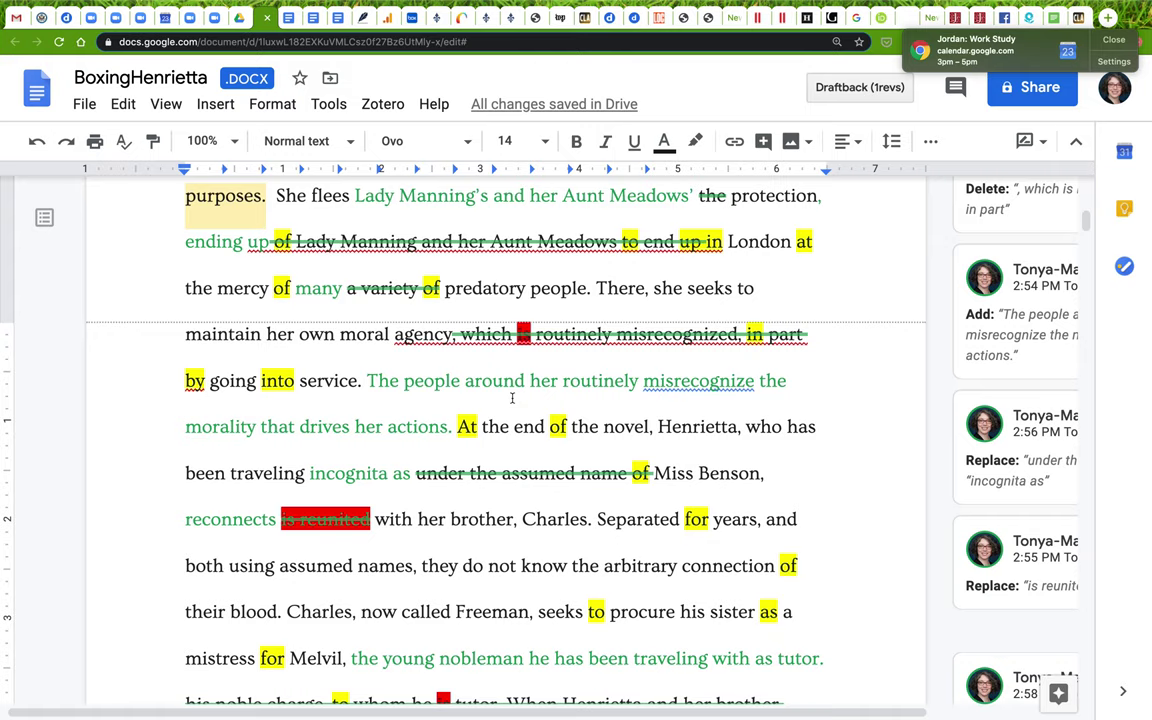
scroll(512, 398, down, 5)
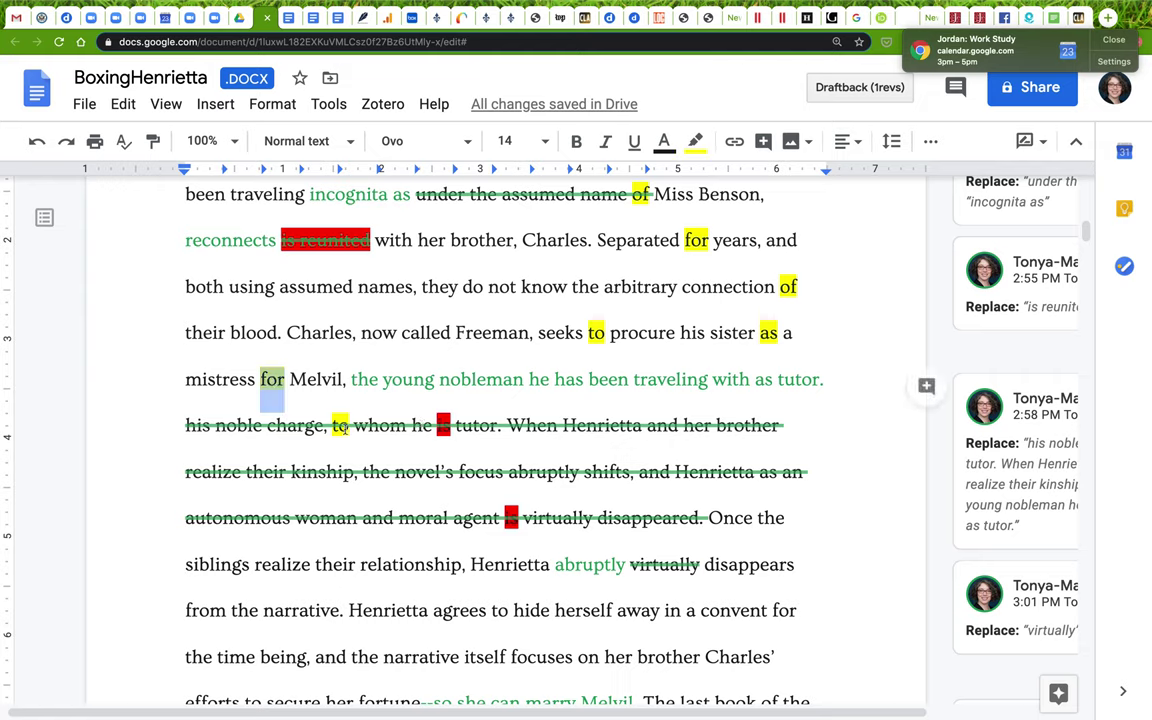
click(340, 428)
click(443, 425)
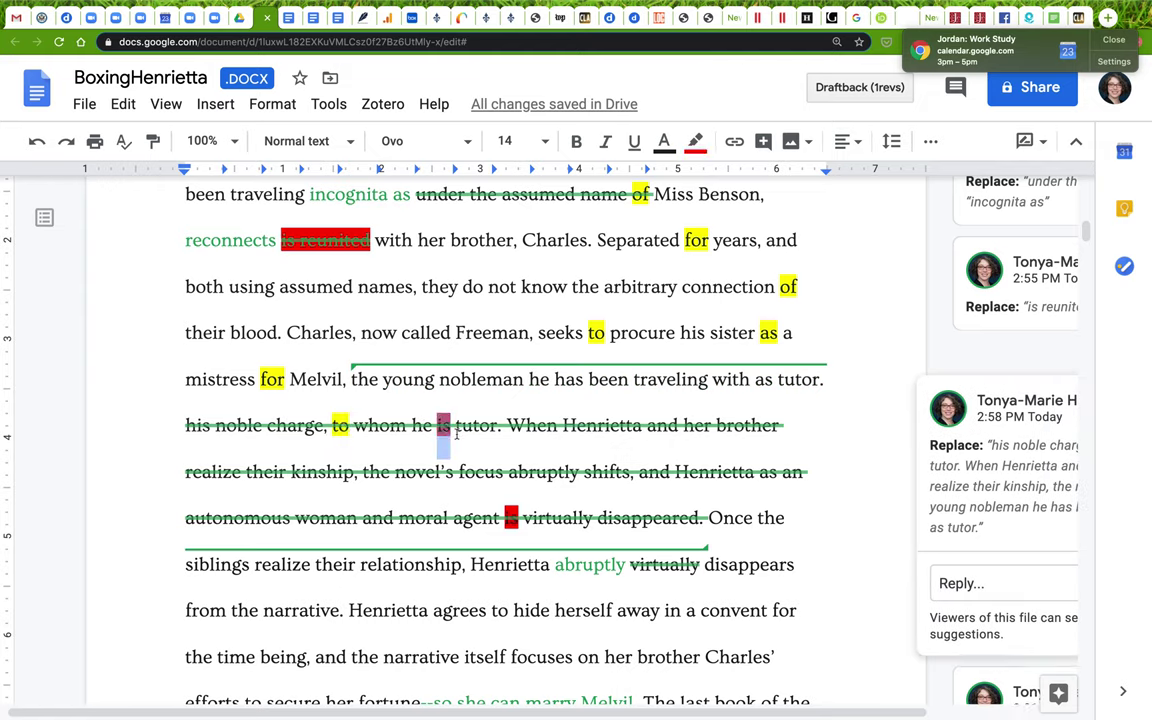
click(510, 517)
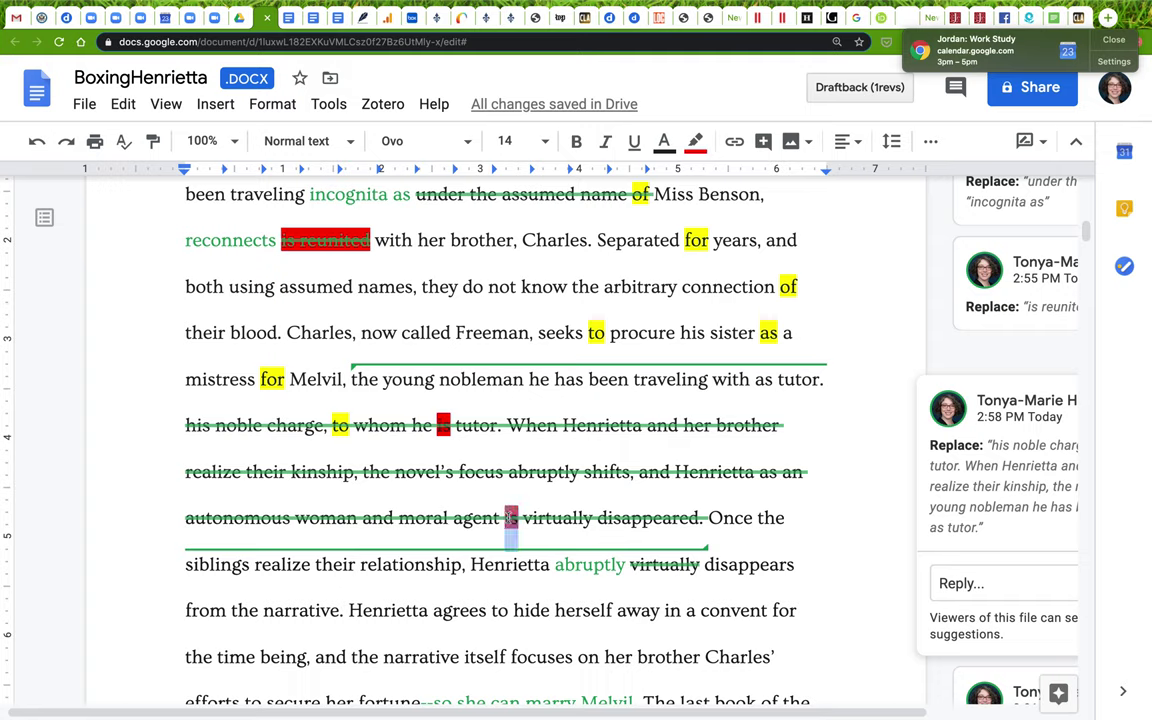
scroll(510, 517, down, 4)
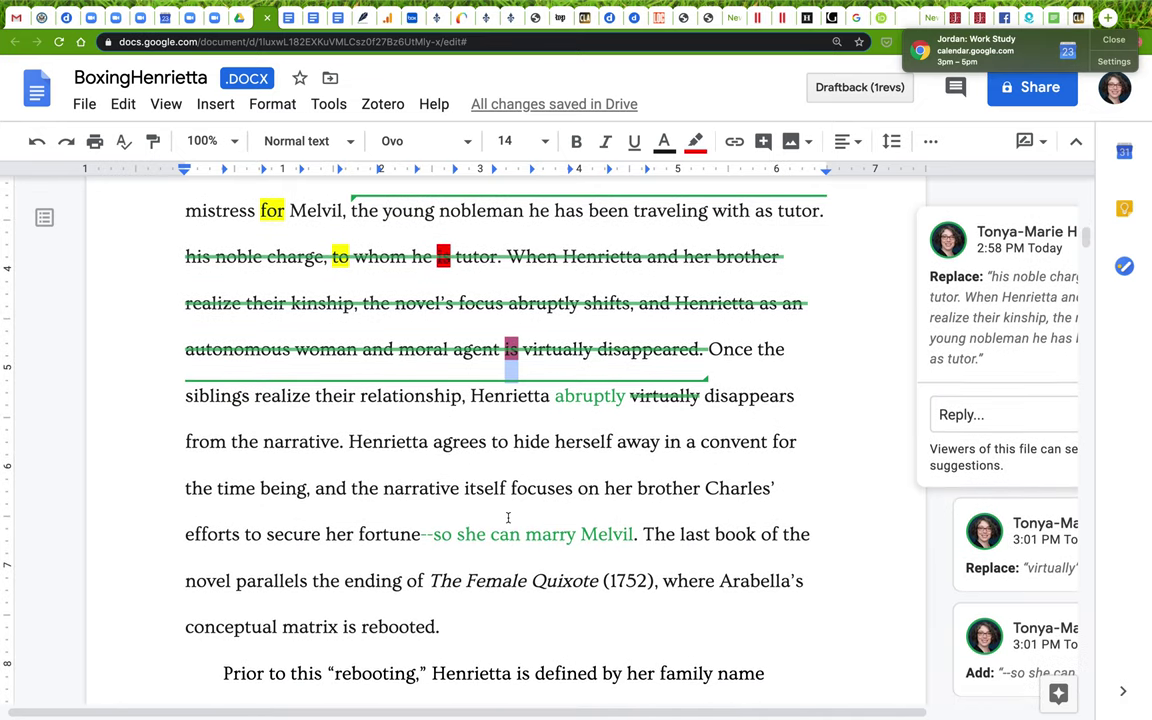
scroll(508, 517, down, 2)
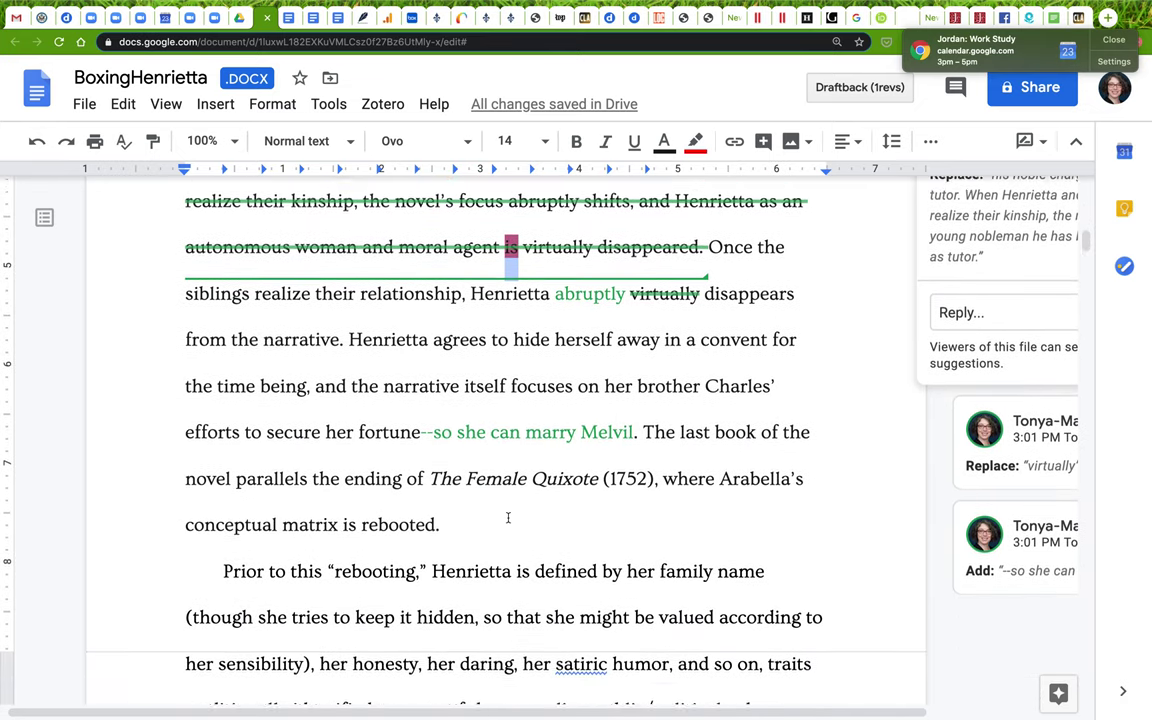
scroll(508, 517, down, 1)
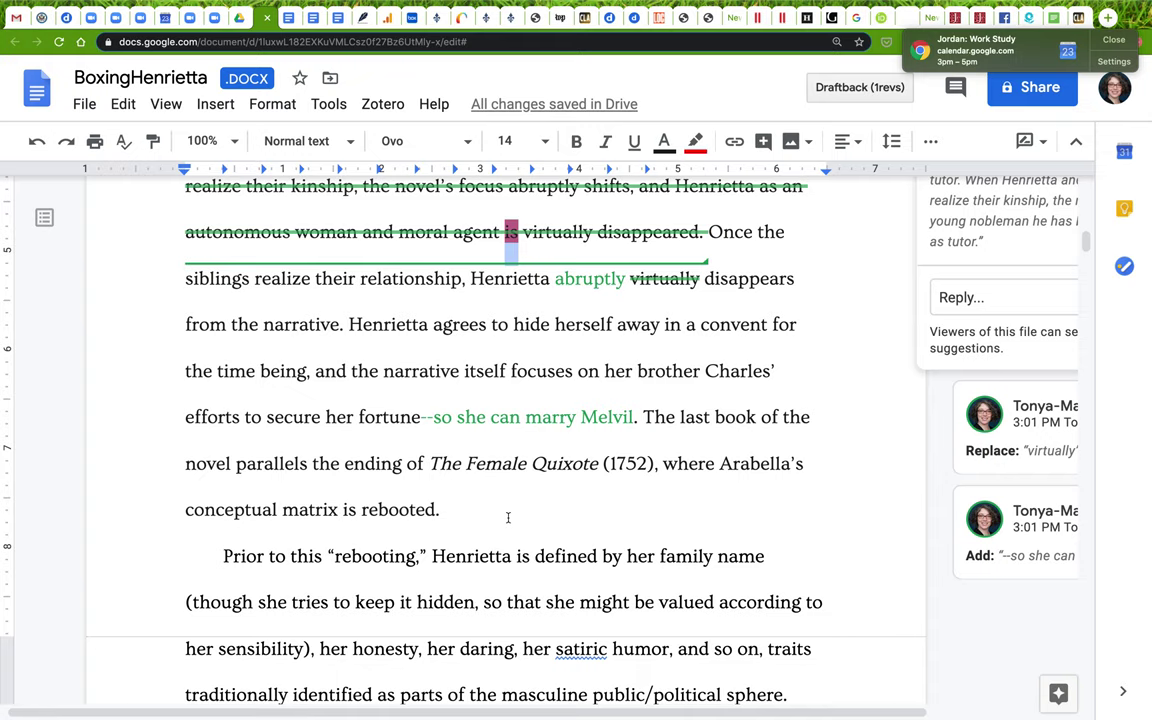